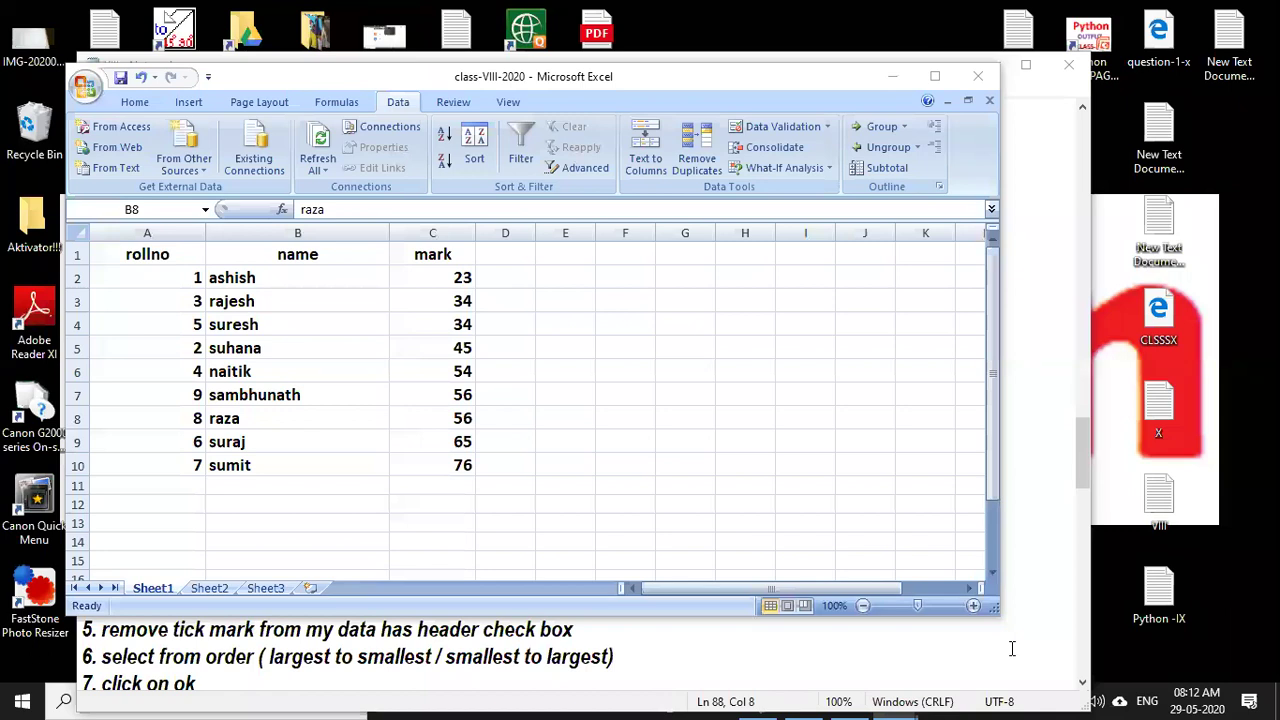
# Bring the Notepad lesson notes forward and show them from the L-4 heading.
pyautogui.click(989, 648)
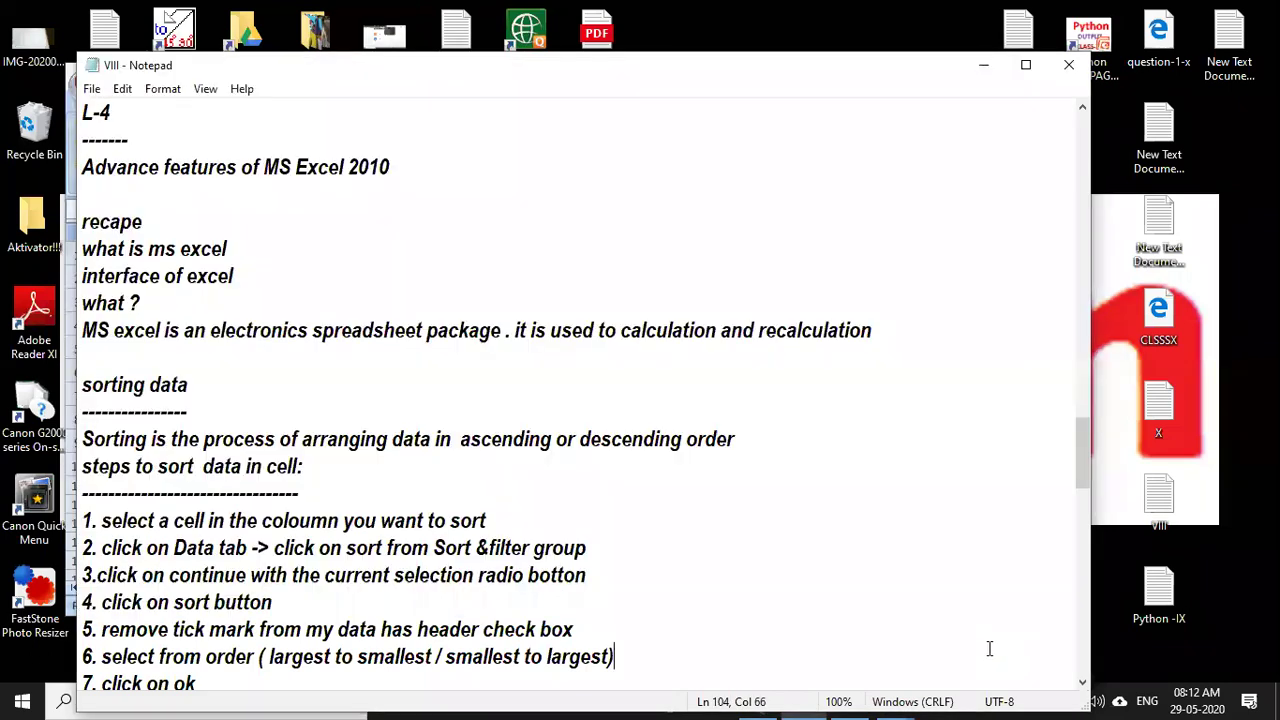
pyautogui.scroll(1, 416, 423)
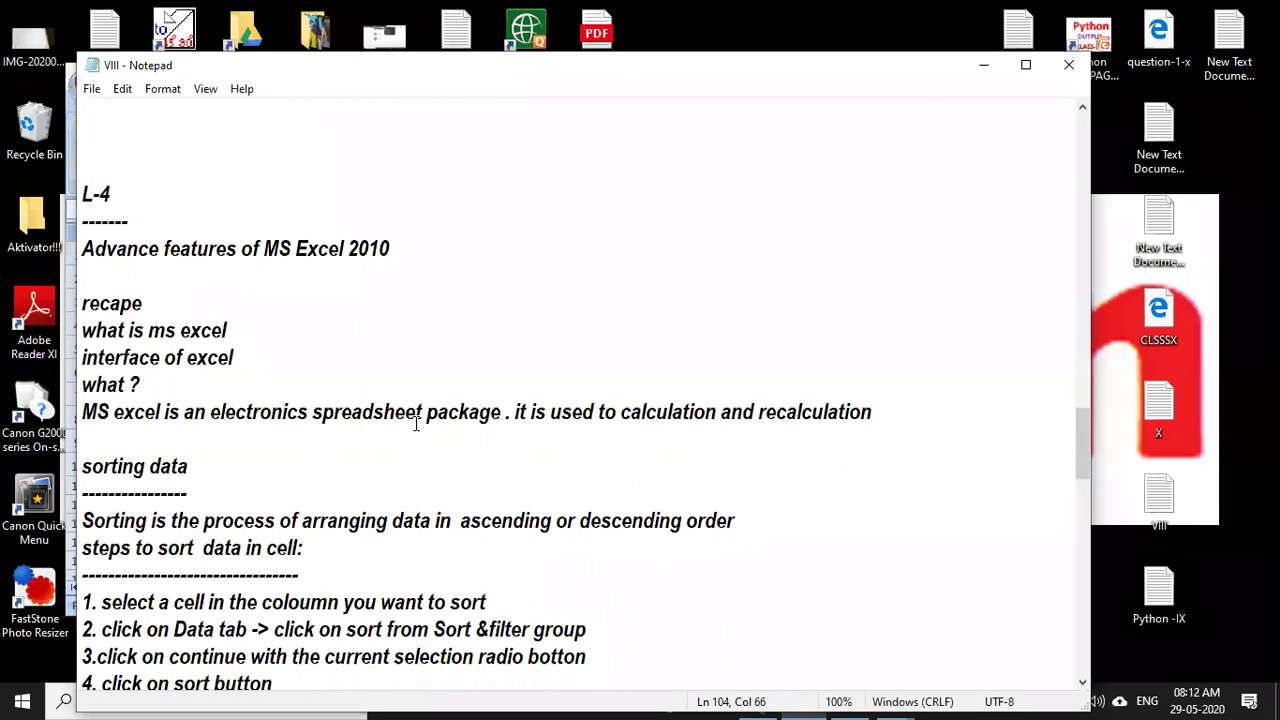
pyautogui.scroll(-2, 416, 423)
pyautogui.scroll(2, 366, 354)
pyautogui.scroll(-1, 366, 329)
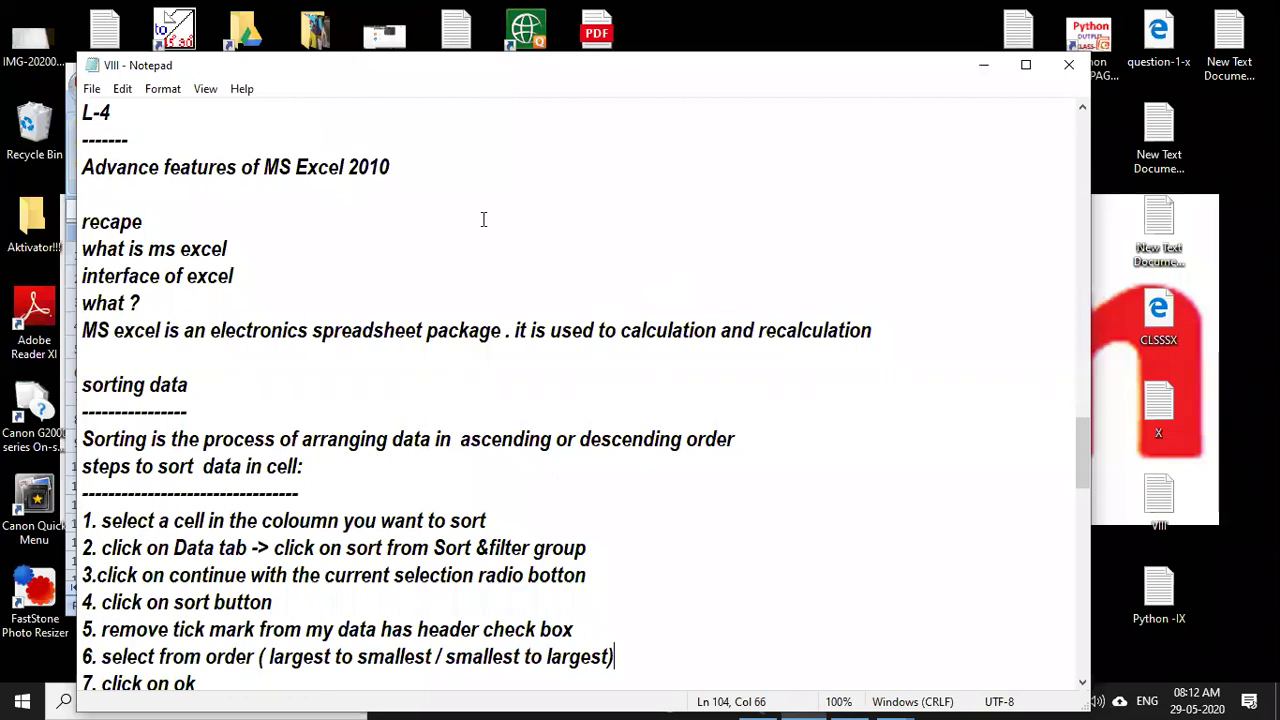
# Select the course heading, circle L-4 in blue and underline the heading in pink.
pyautogui.click(82, 167)
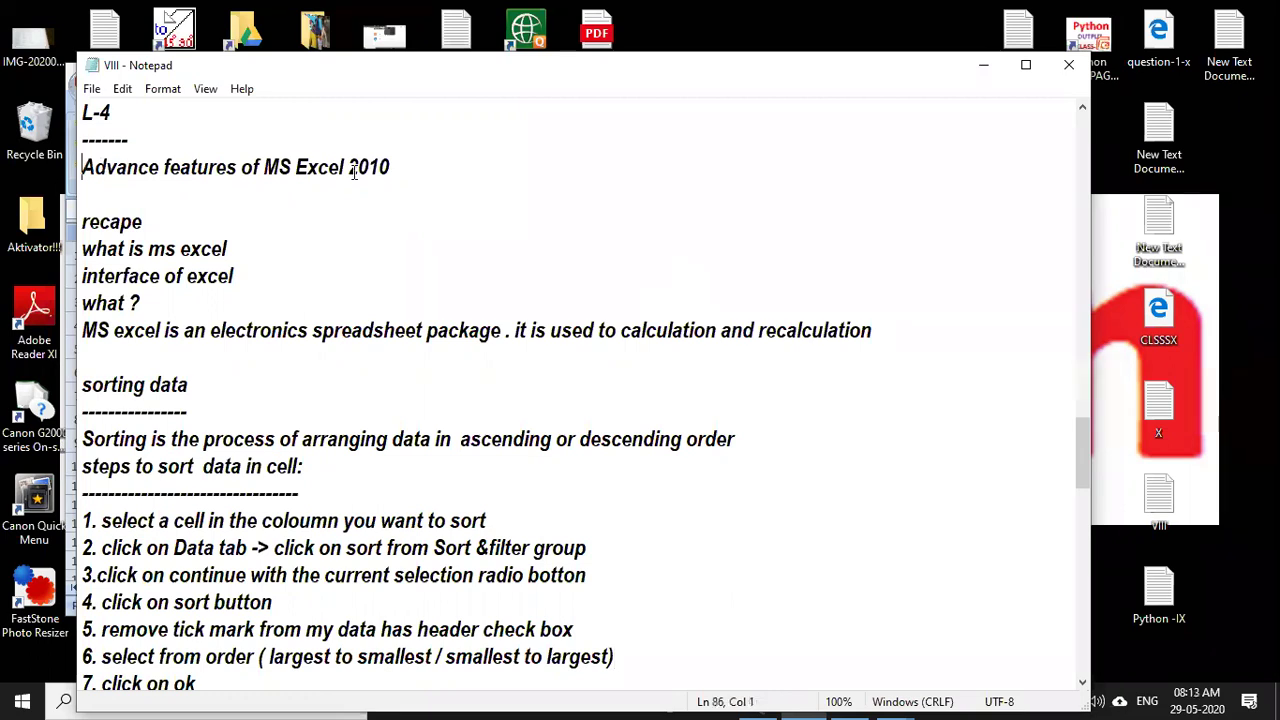
pyautogui.keyDown('shift'); pyautogui.click(396, 158); pyautogui.keyUp('shift')
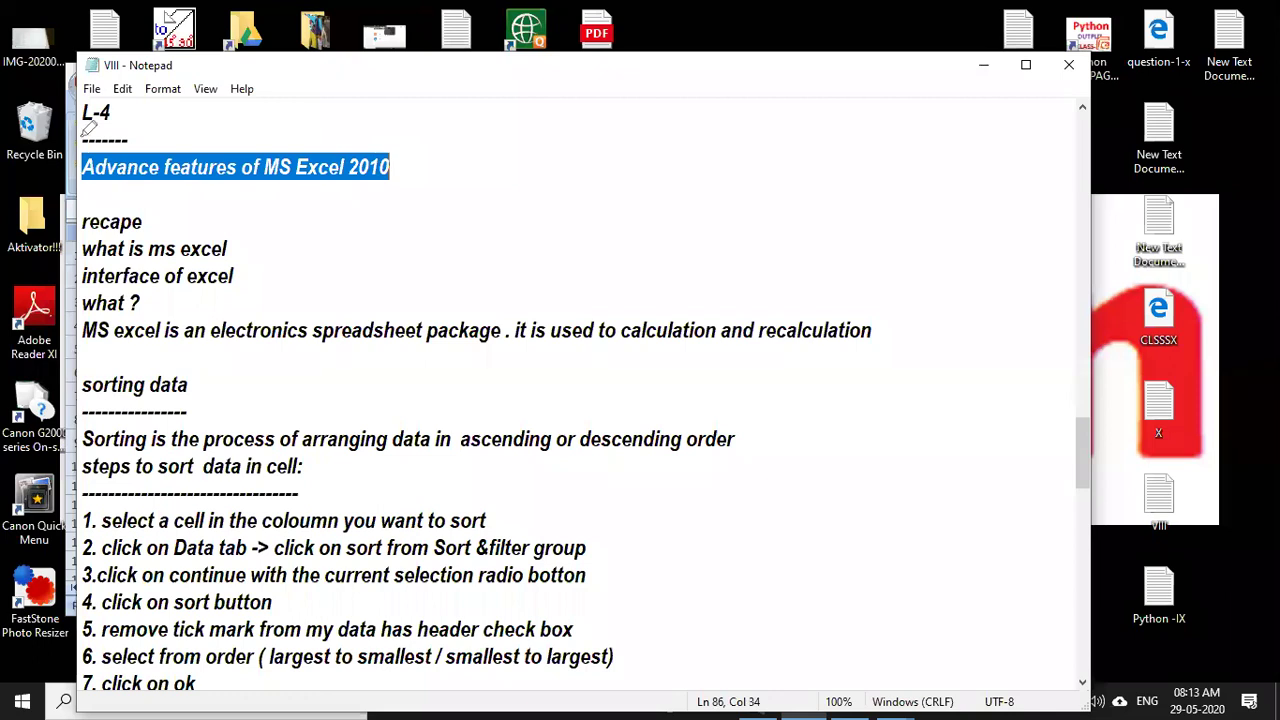
pyautogui.moveTo(84, 141); pyautogui.dragTo(139, 125)
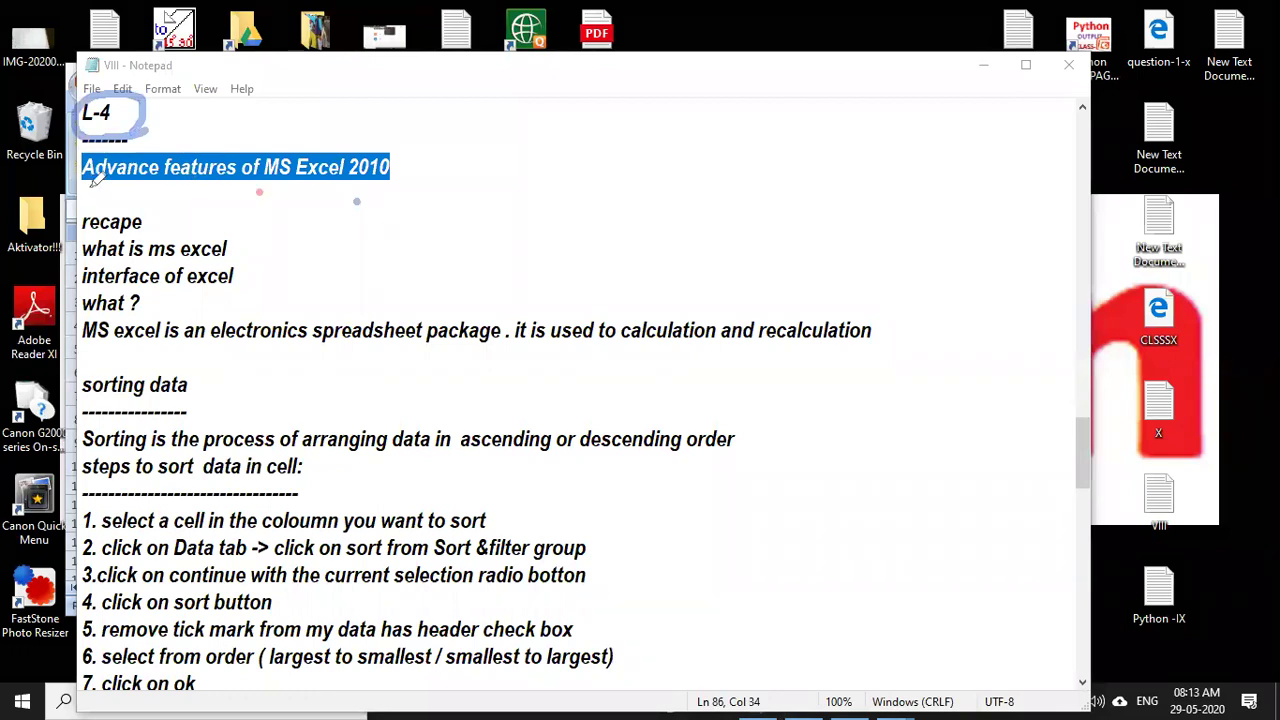
pyautogui.moveTo(84, 186); pyautogui.dragTo(388, 185)
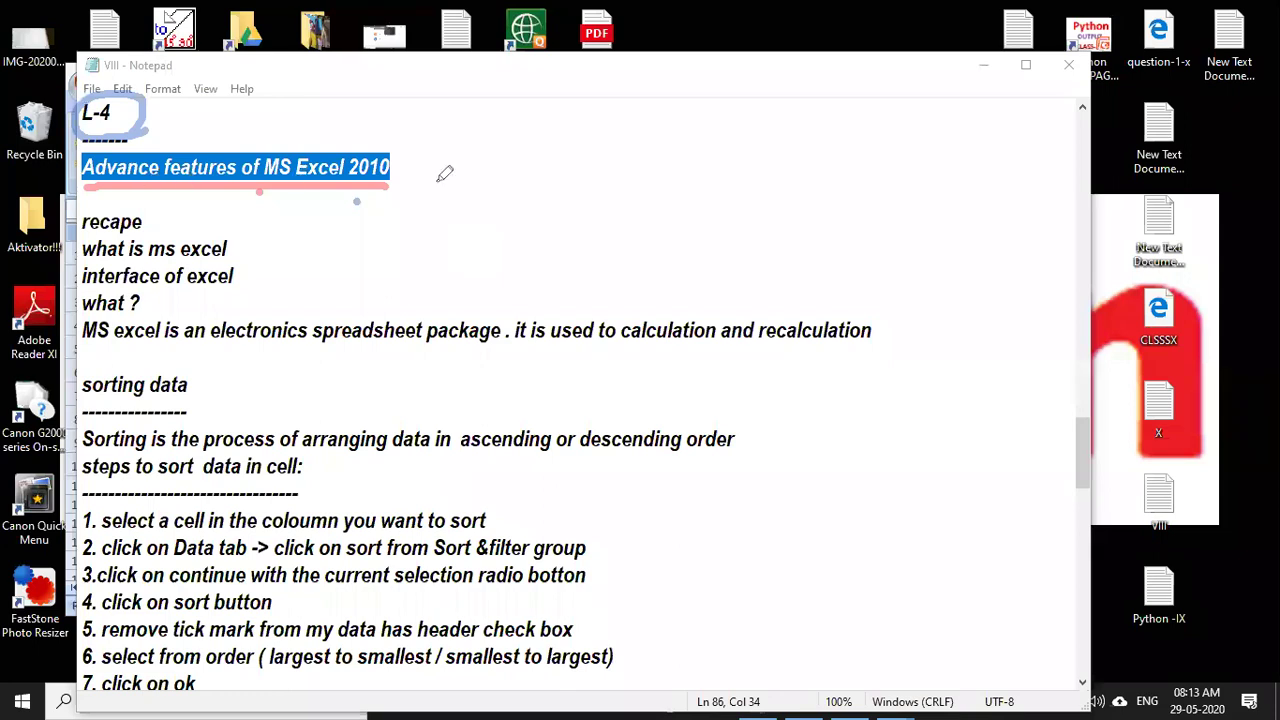
# Circle the course heading in red and draw a red arrow pointing at it.
pyautogui.moveTo(205, 192); pyautogui.dragTo(352, 172)
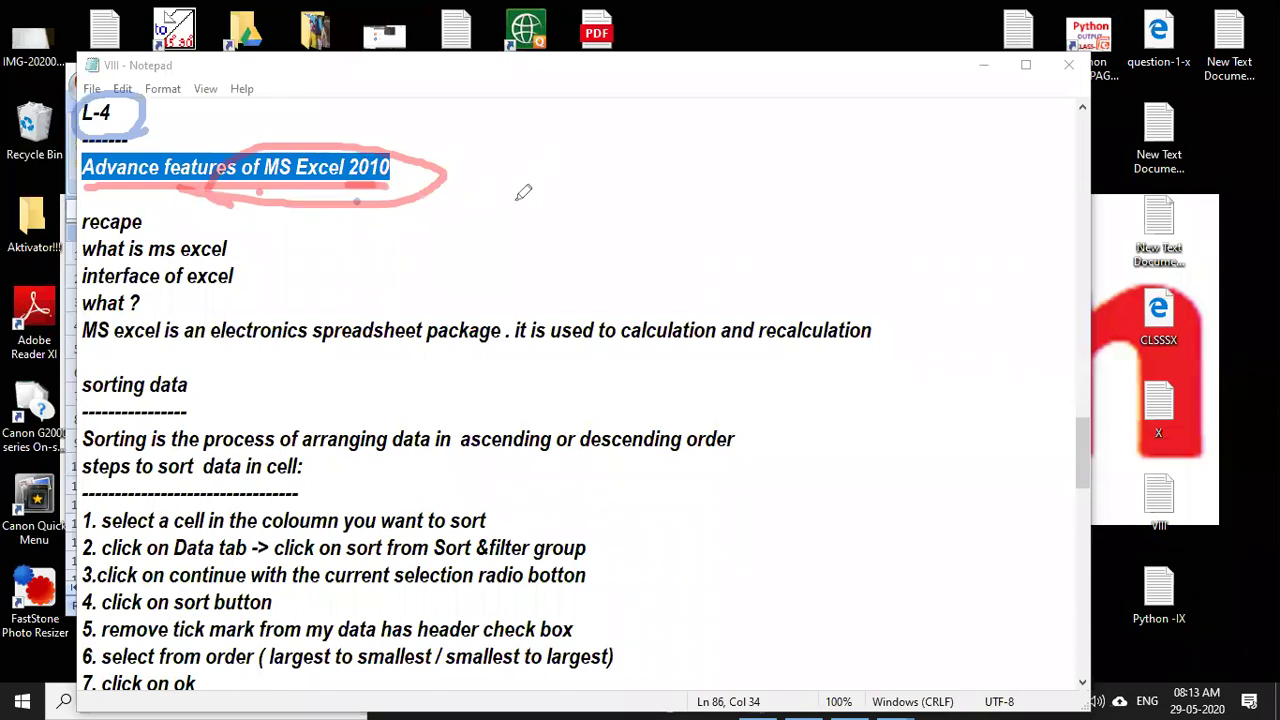
pyautogui.moveTo(553, 166); pyautogui.dragTo(483, 228)
pyautogui.moveTo(480, 178)
pyautogui.mouseDown()
pyautogui.moveTo(460, 205)
pyautogui.moveTo(484, 224)
pyautogui.mouseUp()
pyautogui.moveTo(600, 206); pyautogui.dragTo(628, 206)
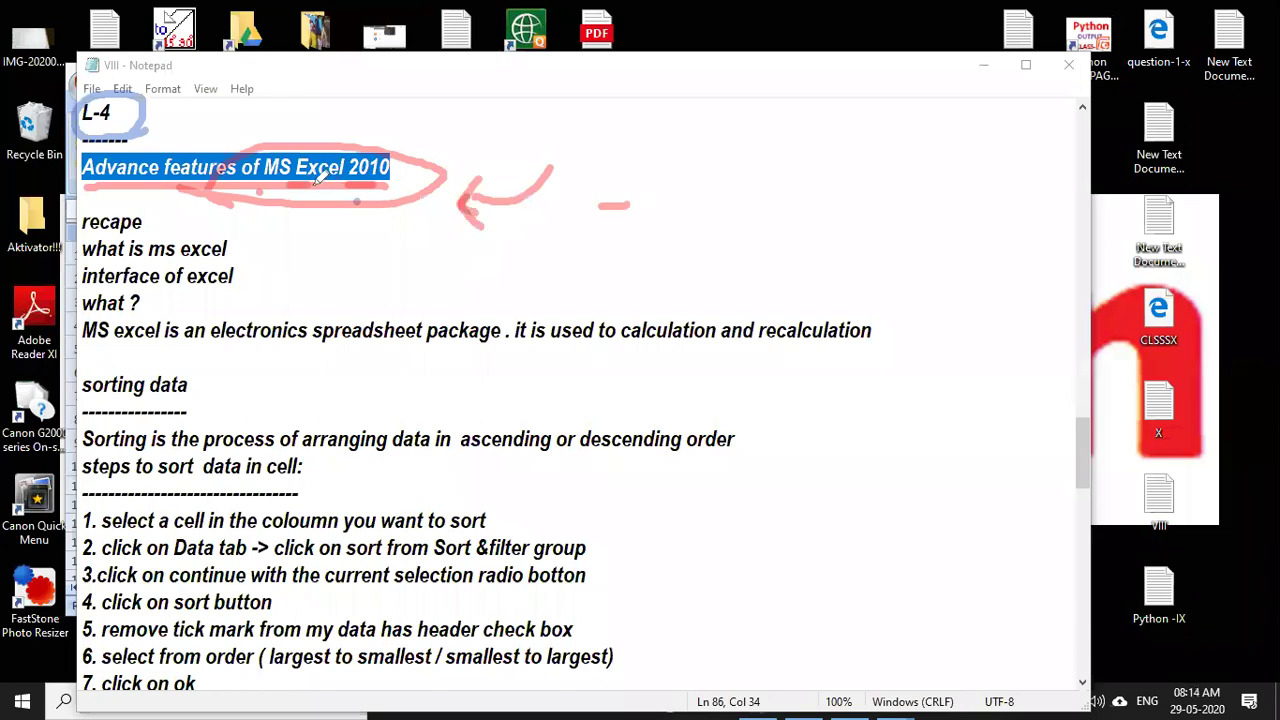
pyautogui.moveTo(364, 249)
pyautogui.mouseDown()
pyautogui.moveTo(404, 241)
pyautogui.moveTo(392, 284)
pyautogui.moveTo(501, 272)
pyautogui.moveTo(503, 303)
pyautogui.mouseUp()
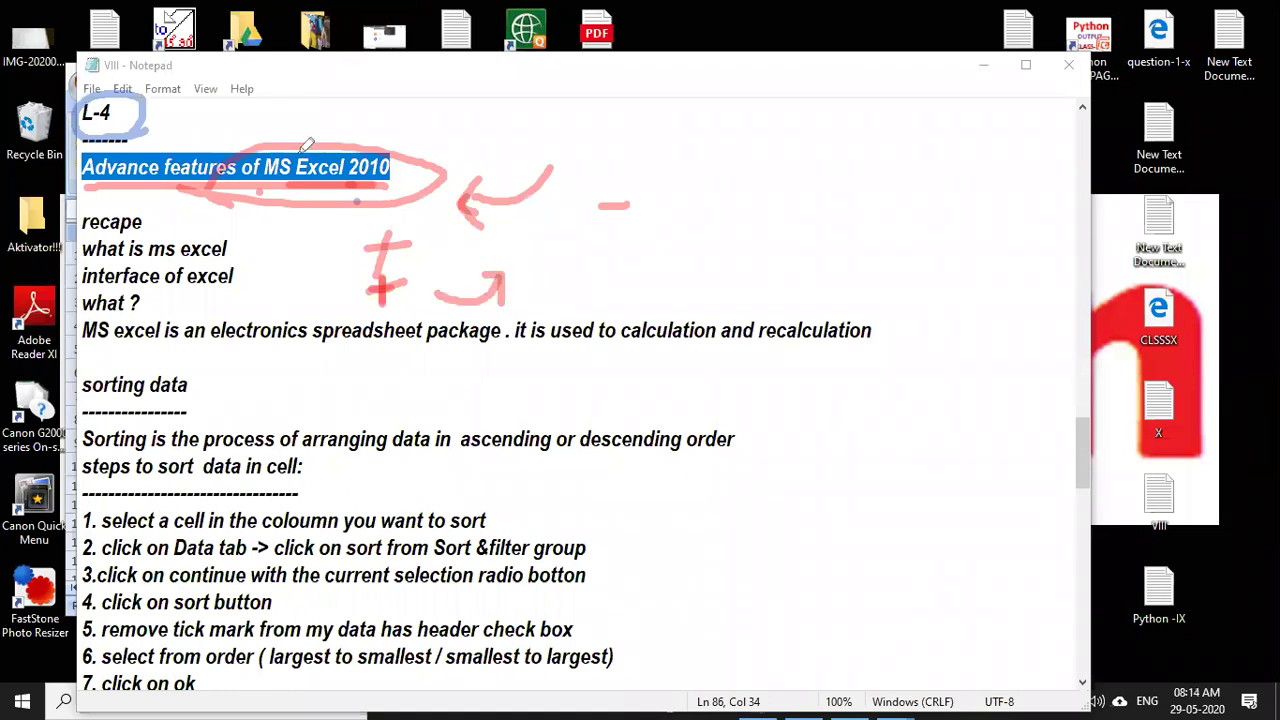
# Erase the red circle, arrow and marks, then deselect the heading.
pyautogui.press('e')
pyautogui.moveTo(389, 237)
pyautogui.mouseDown()
pyautogui.moveTo(484, 282)
pyautogui.moveTo(86, 167)
pyautogui.mouseUp()
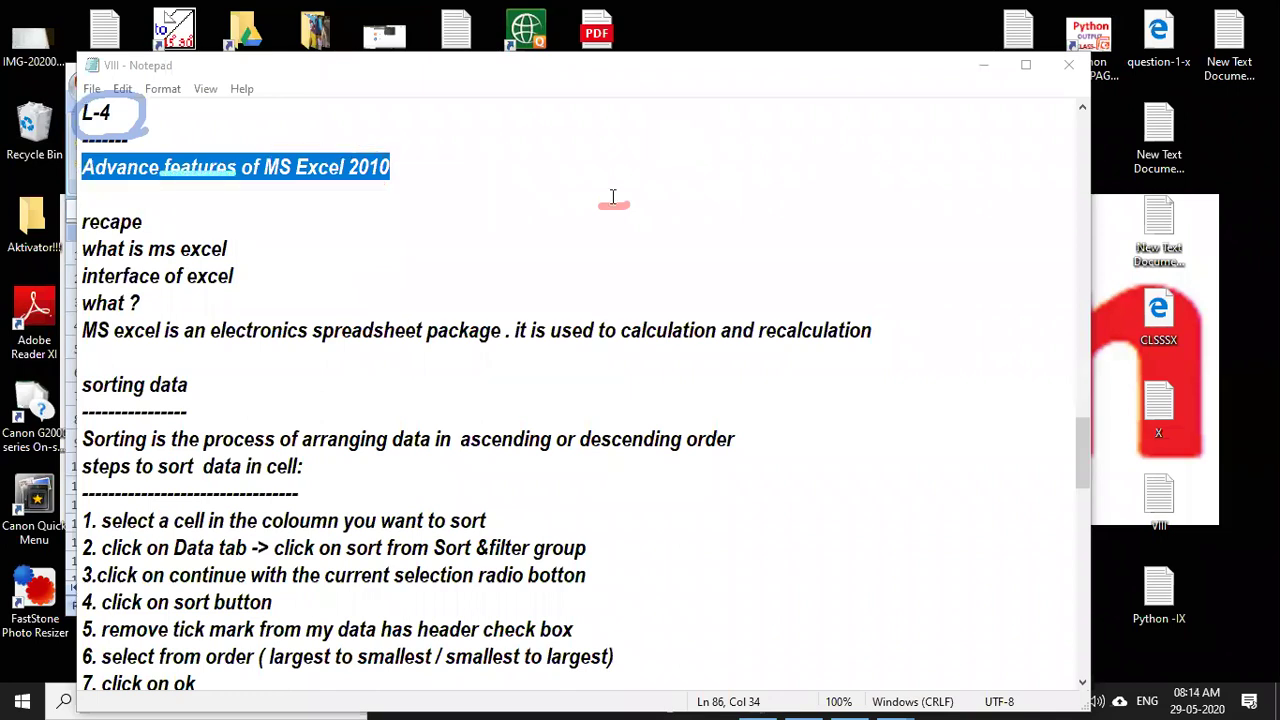
pyautogui.press('Down')
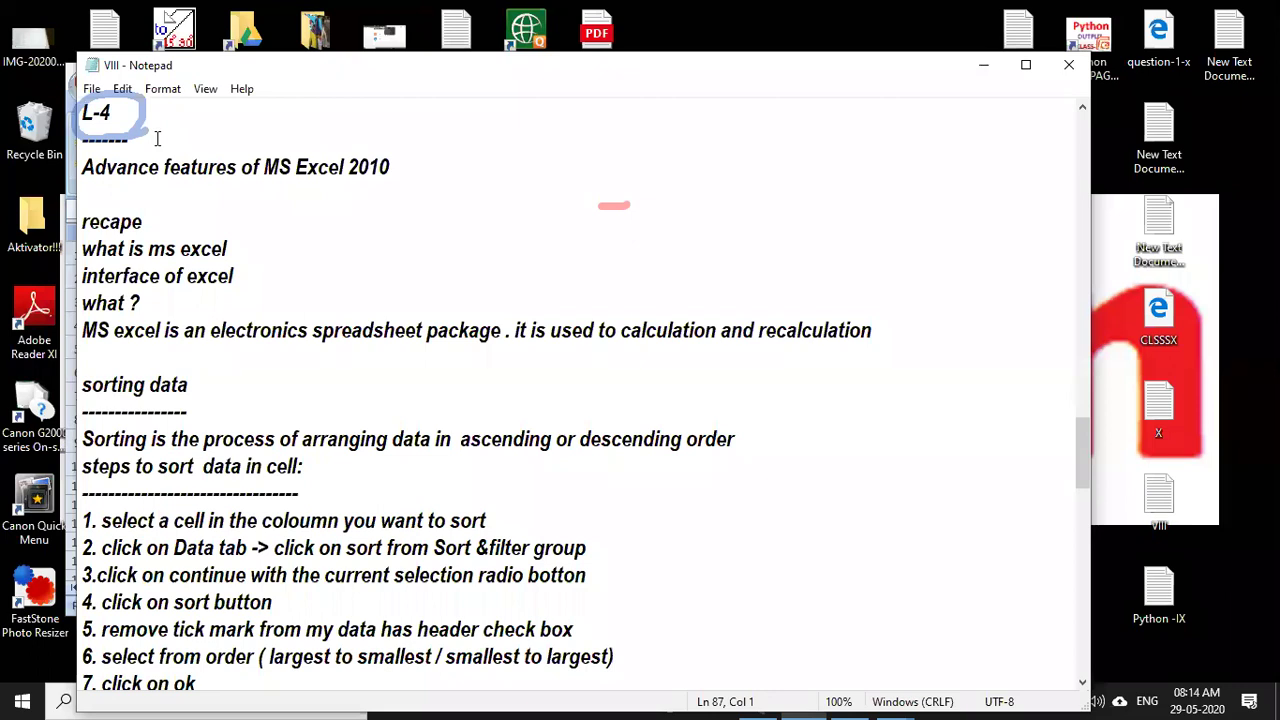
# Remove the blue L-4 circle, box 'electronics spreadsheet package' in pink and underline the calculation clause.
pyautogui.hotkey('ctrl', 'z')
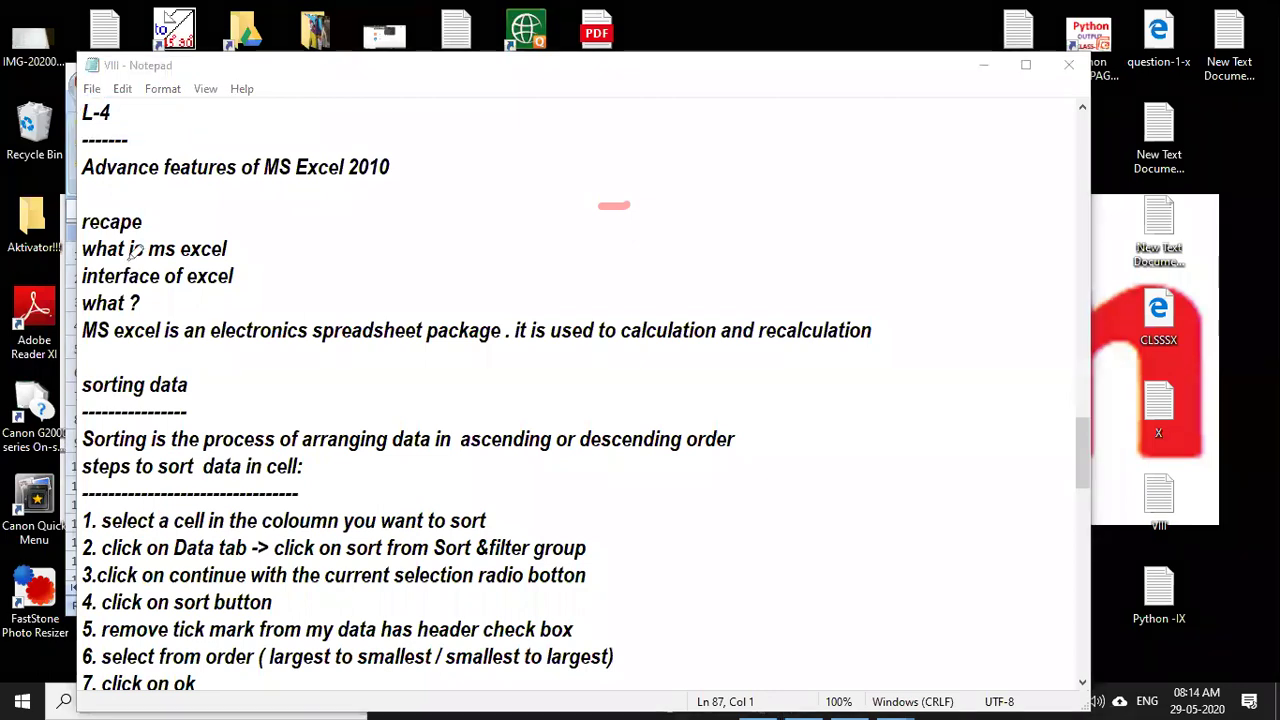
pyautogui.click(213, 350)
pyautogui.moveTo(403, 348); pyautogui.dragTo(502, 326)
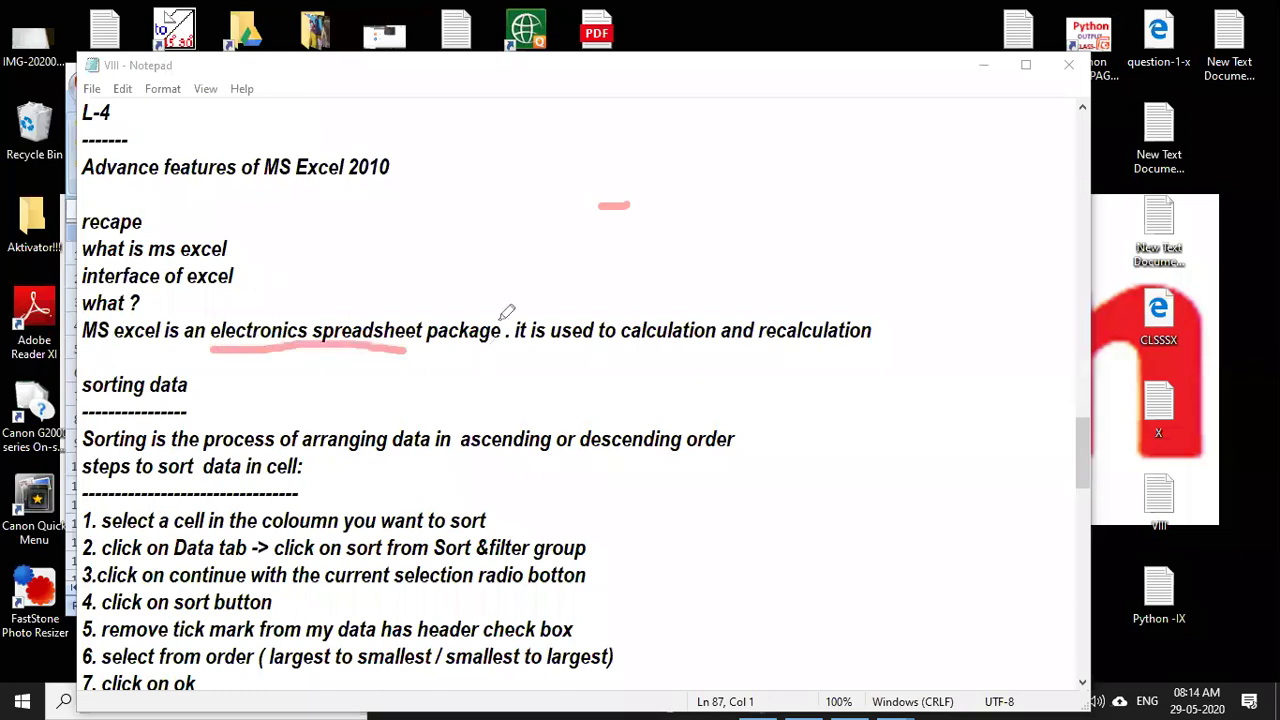
pyautogui.moveTo(207, 310); pyautogui.dragTo(207, 342)
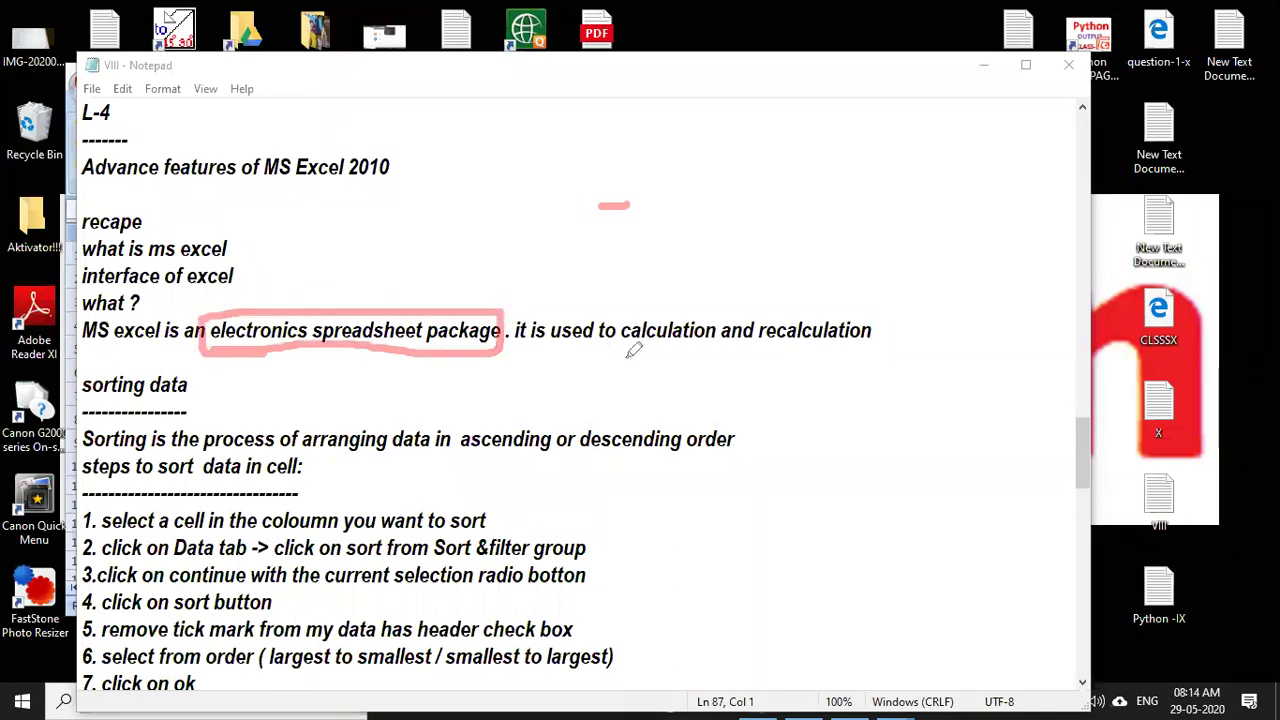
pyautogui.moveTo(514, 353); pyautogui.dragTo(680, 352)
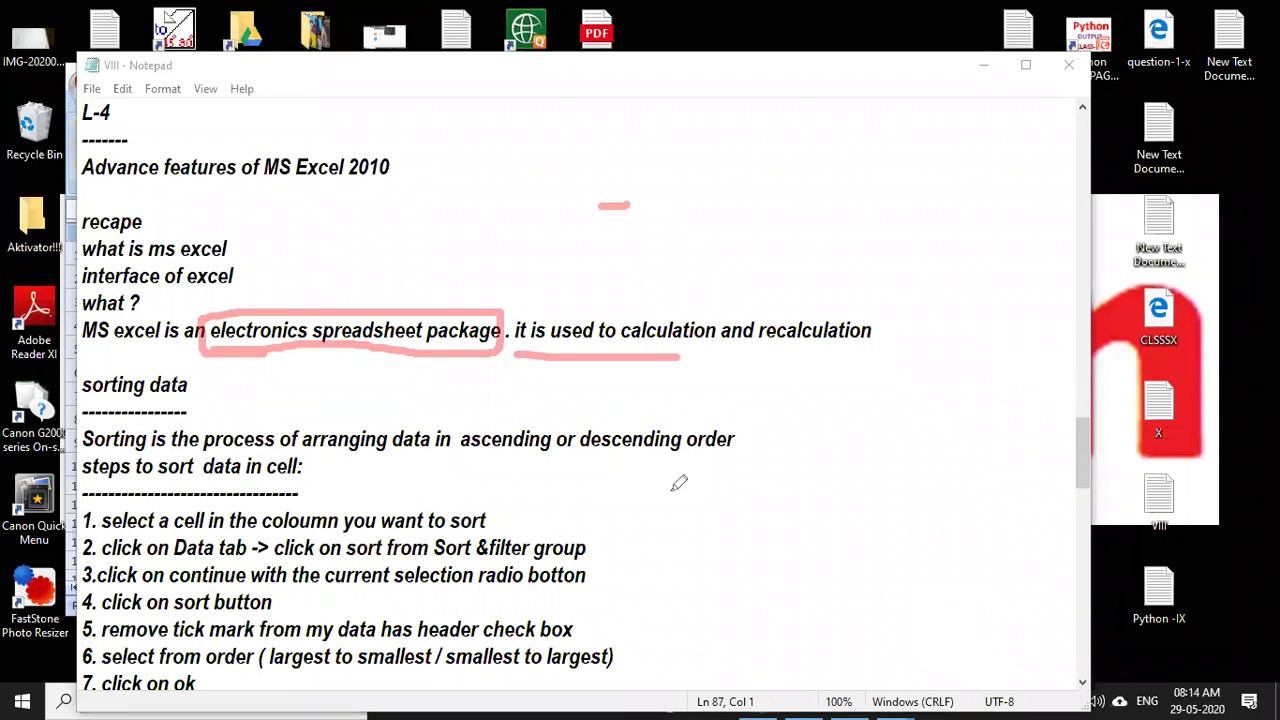
pyautogui.hotkey('alt', 'Tab')
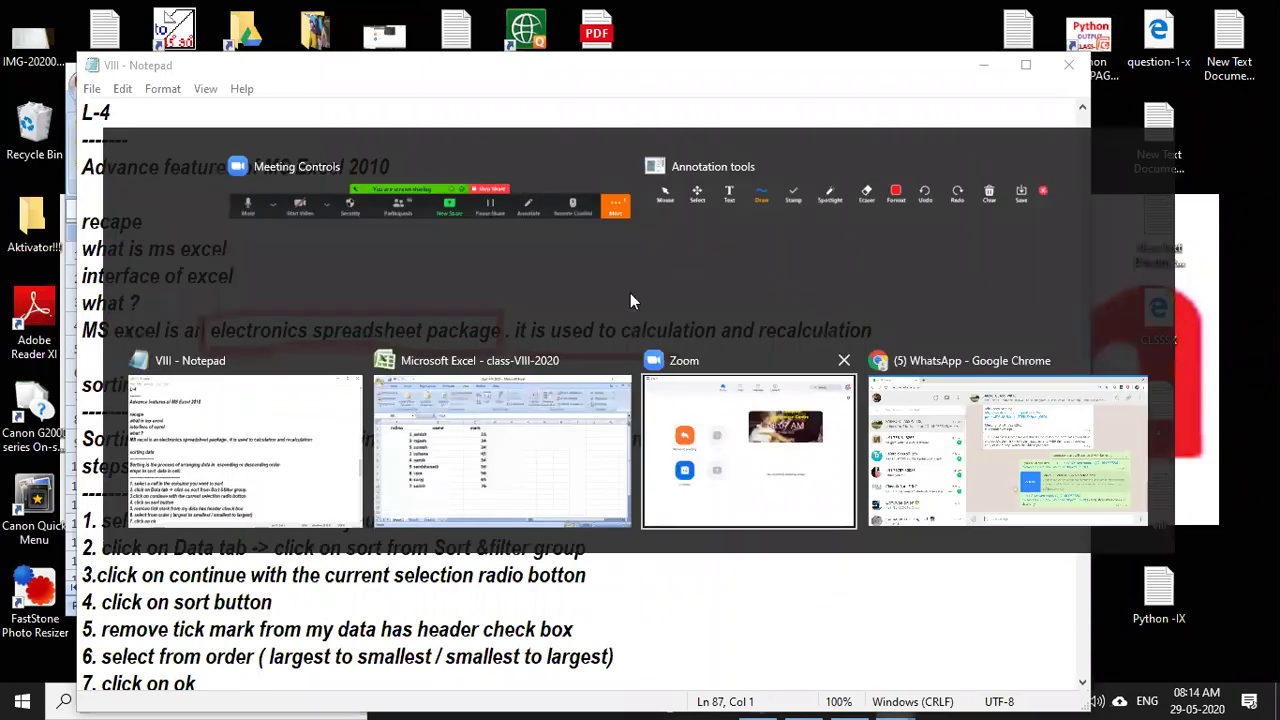
# Switch to the Microsoft Excel class-VIII-2020 workbook showing the rollno, name and mark table.
pyautogui.press('Tab')
pyautogui.press('Tab')
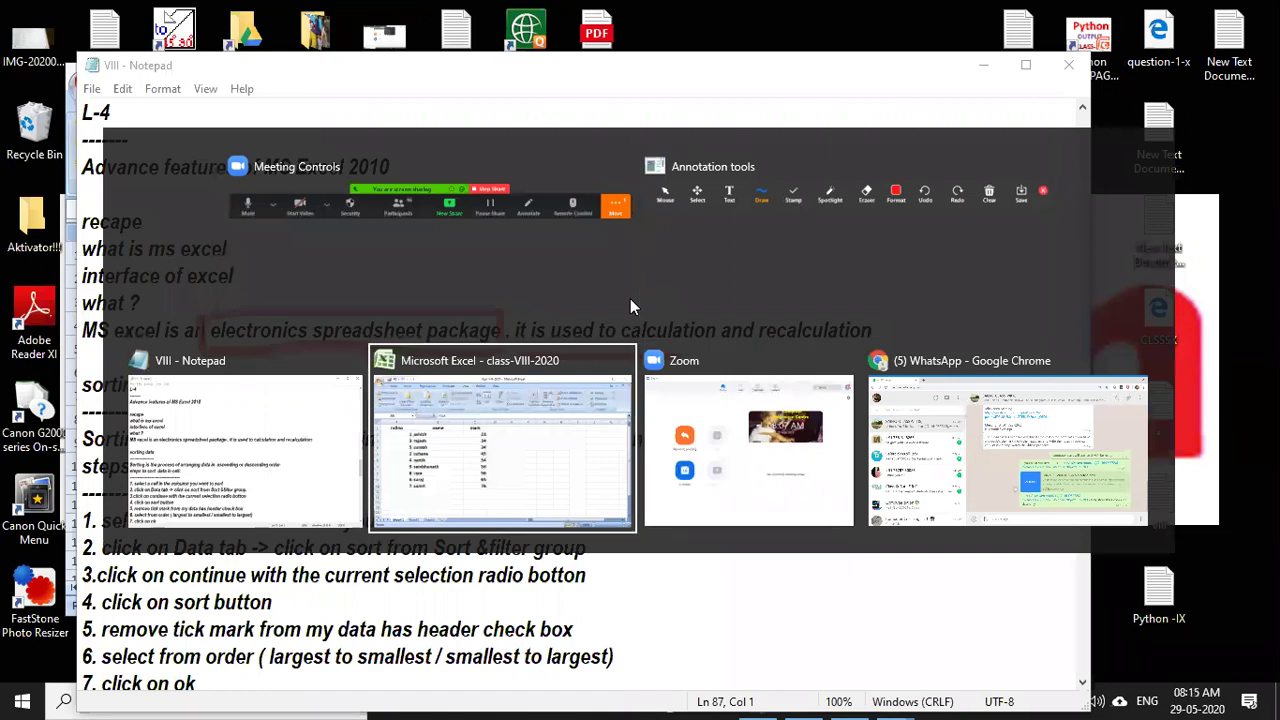
pyautogui.press('Tab')
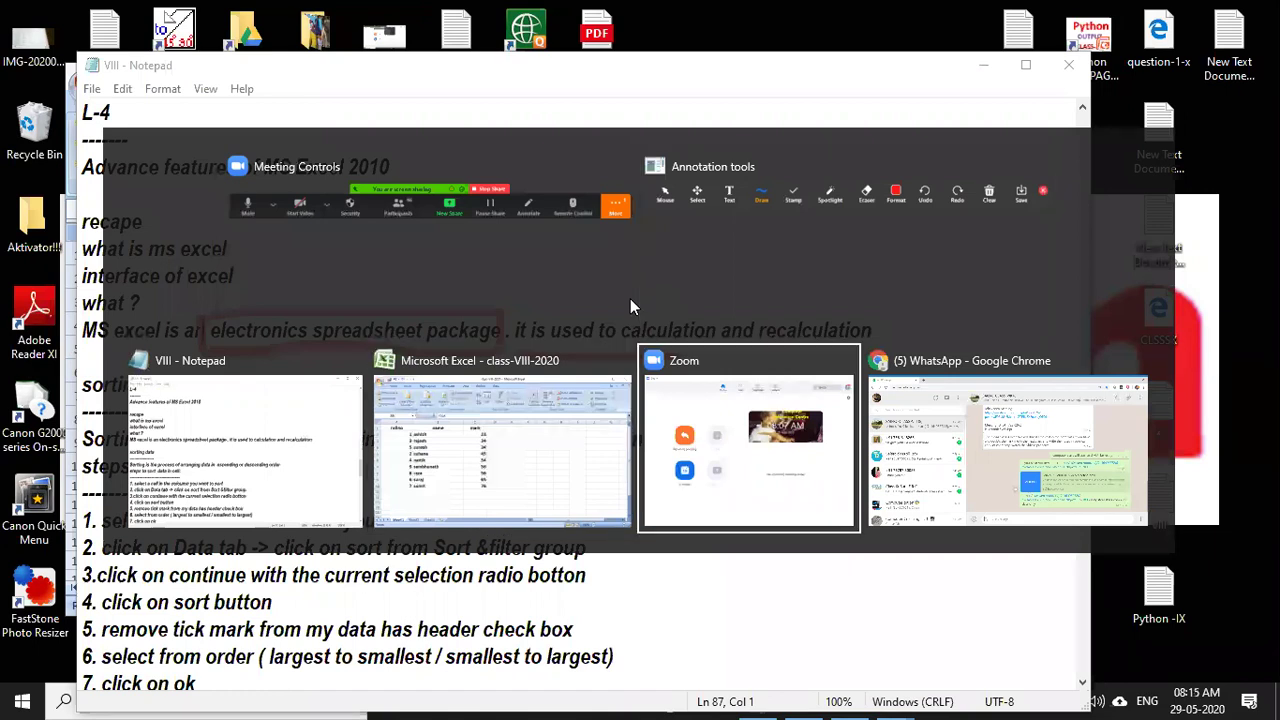
pyautogui.hotkey('shift', 'Tab')
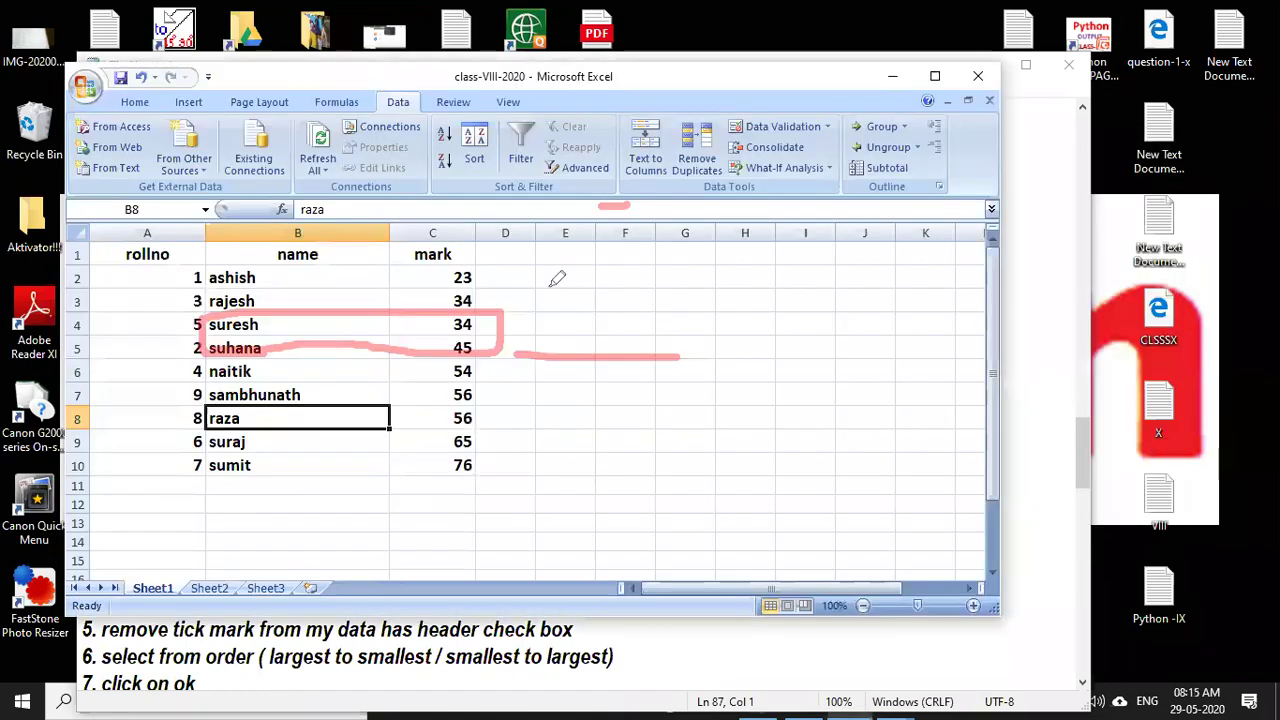
pyautogui.click(862, 218)
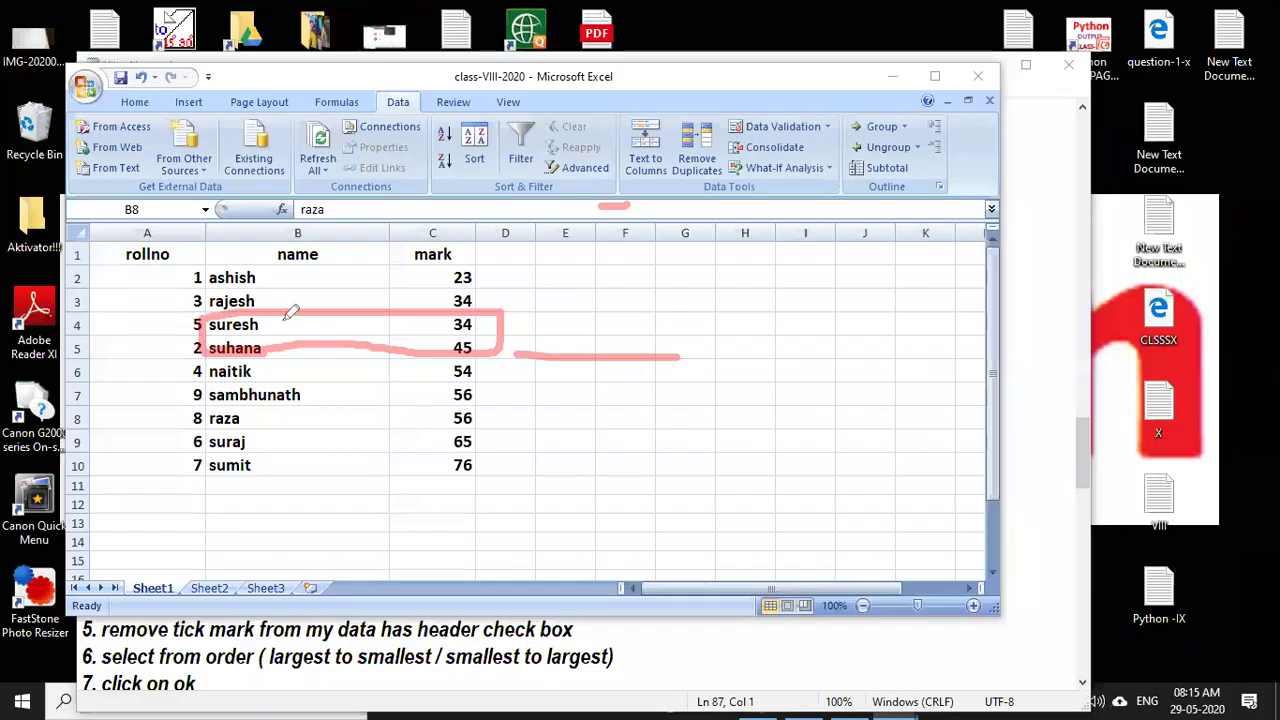
# Step through the sorted marks from 23 and erase the pink box over the suresh and suhana rows.
pyautogui.click(544, 278)
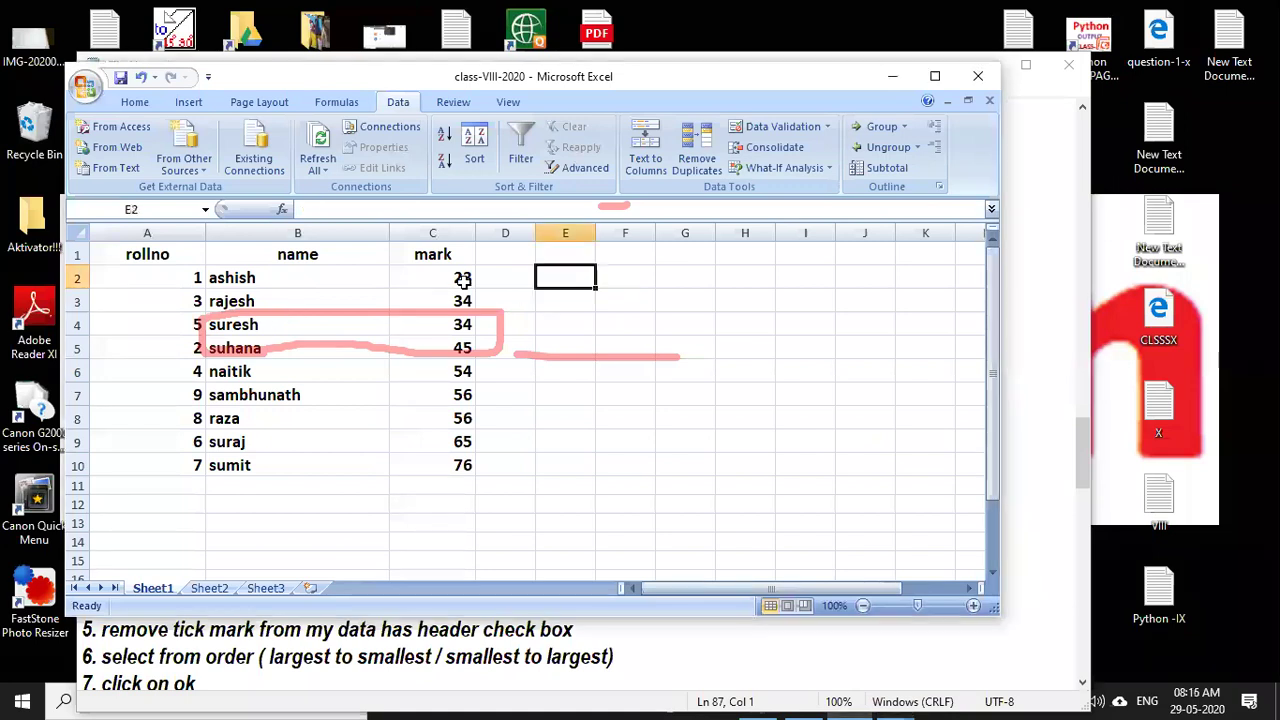
pyautogui.click(464, 282)
pyautogui.press('Down')
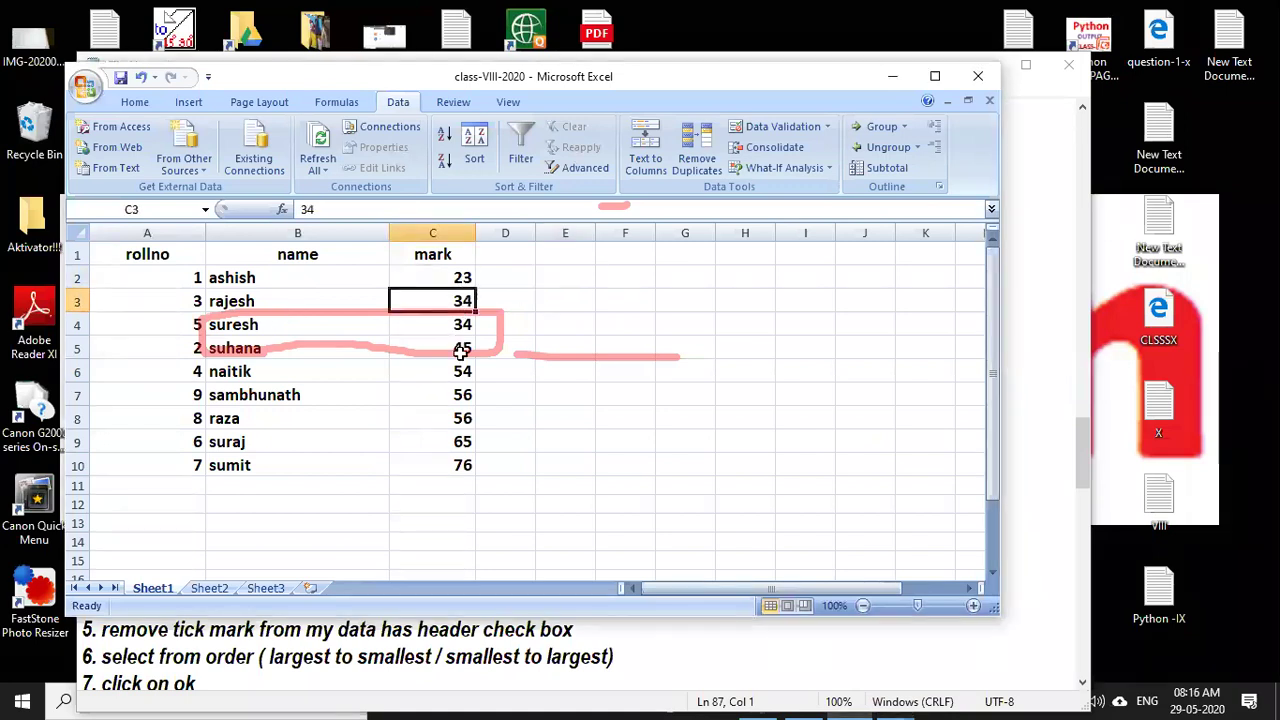
pyautogui.press('Down')
pyautogui.press('Down')
pyautogui.press('Down')
pyautogui.press('Down')
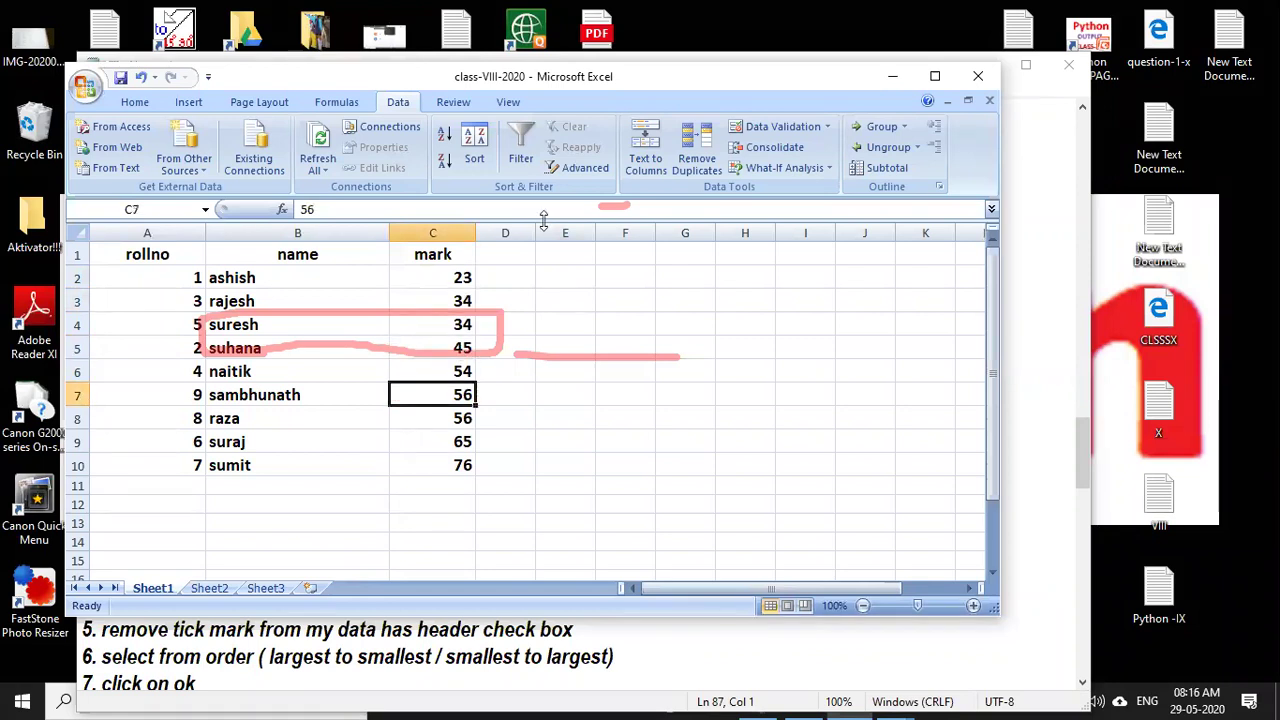
pyautogui.click(665, 331)
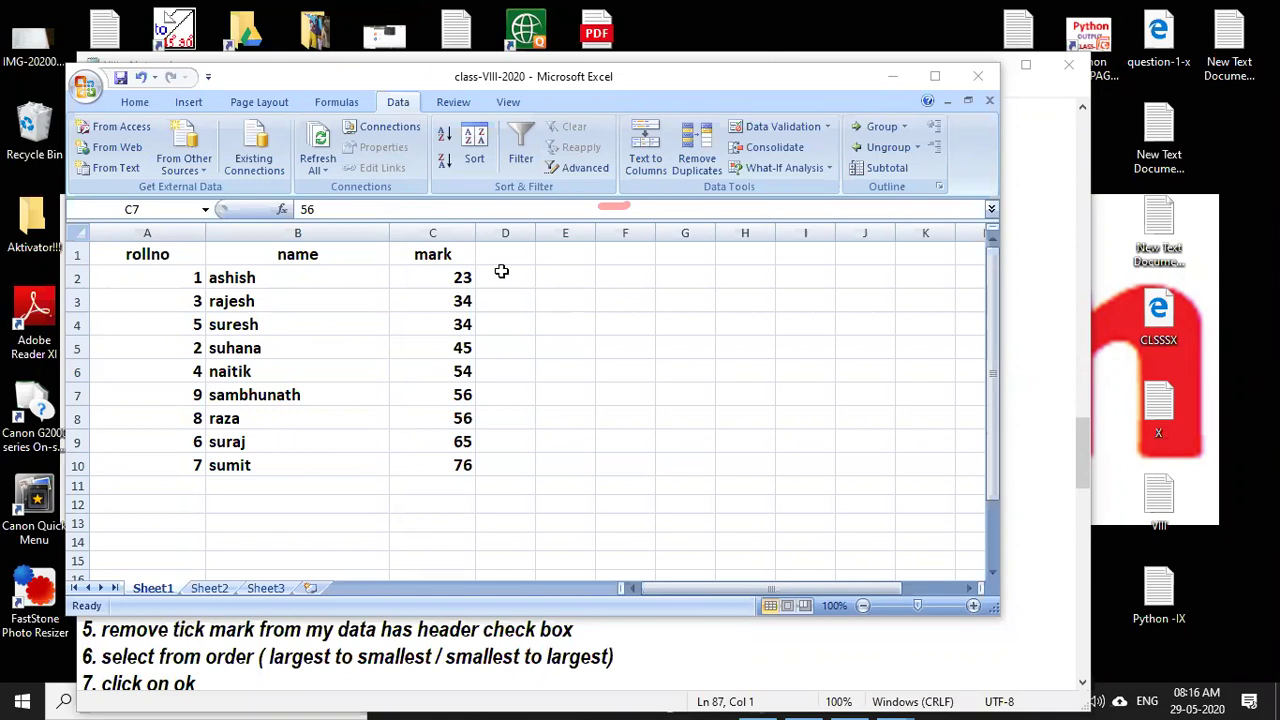
# Enter the heading 'after gress mak' in D1 and widen column D to fit it.
pyautogui.click(550, 265)
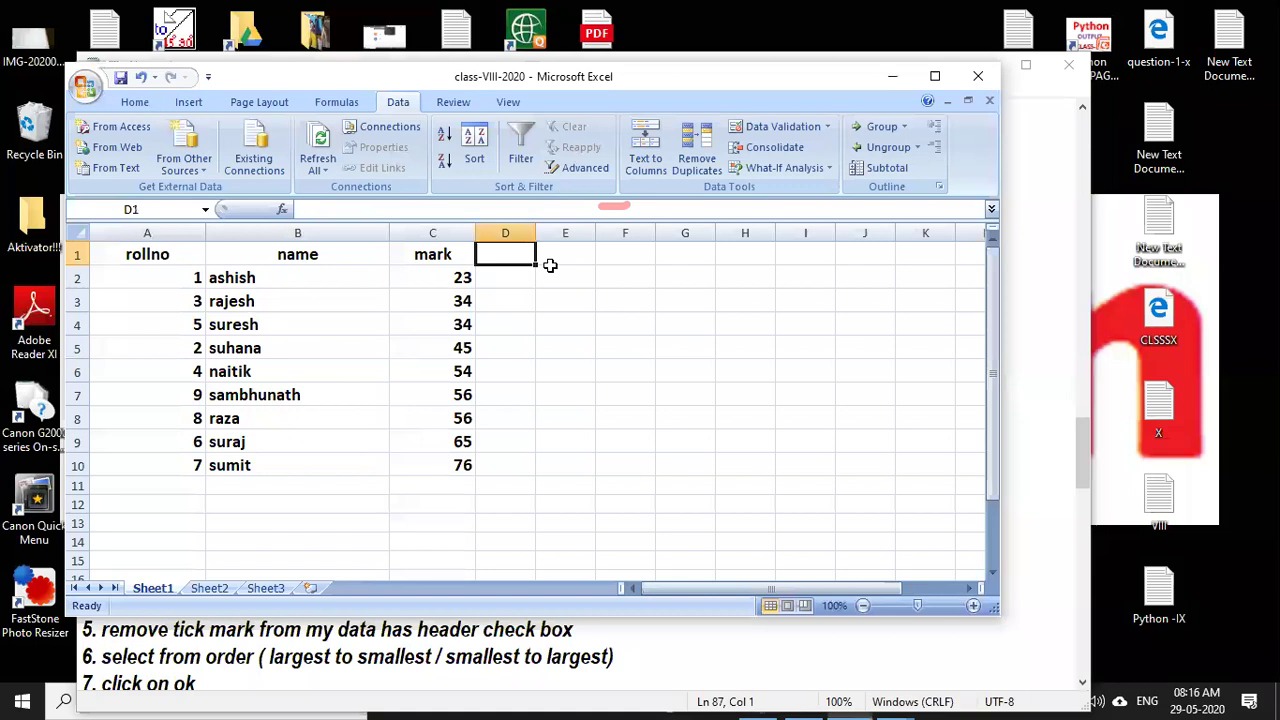
pyautogui.press('Left')
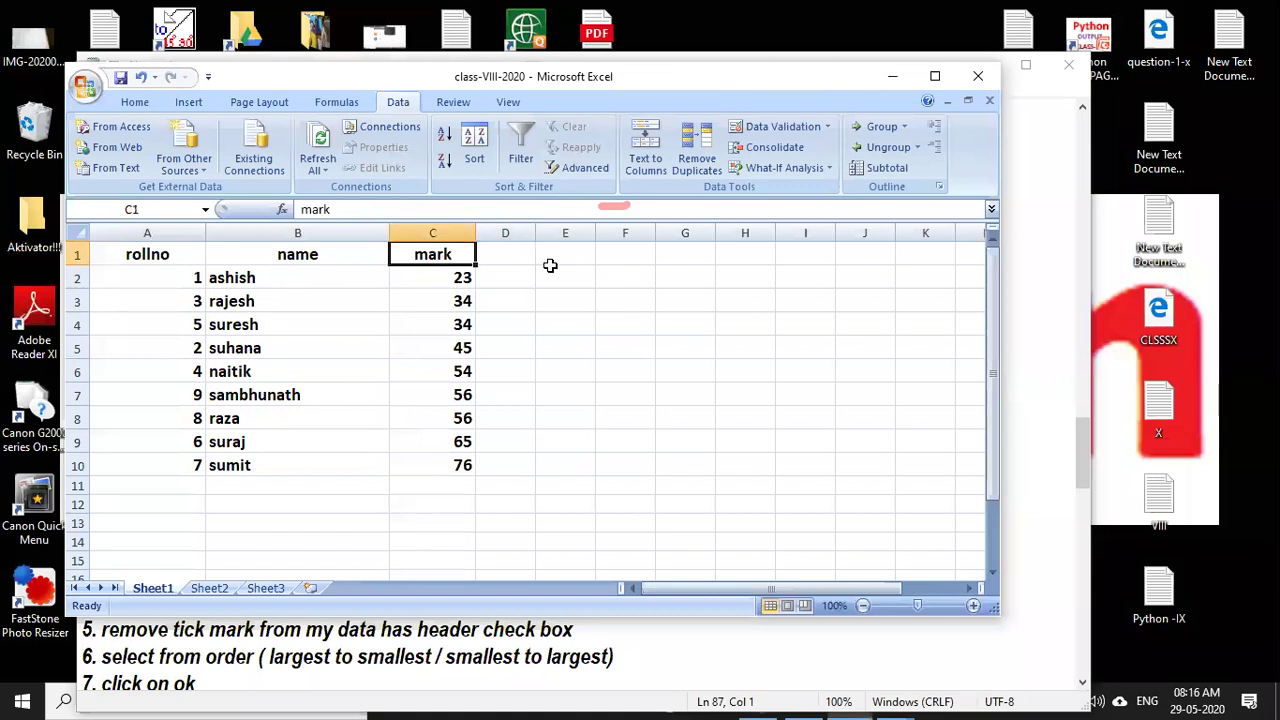
pyautogui.press('Right')
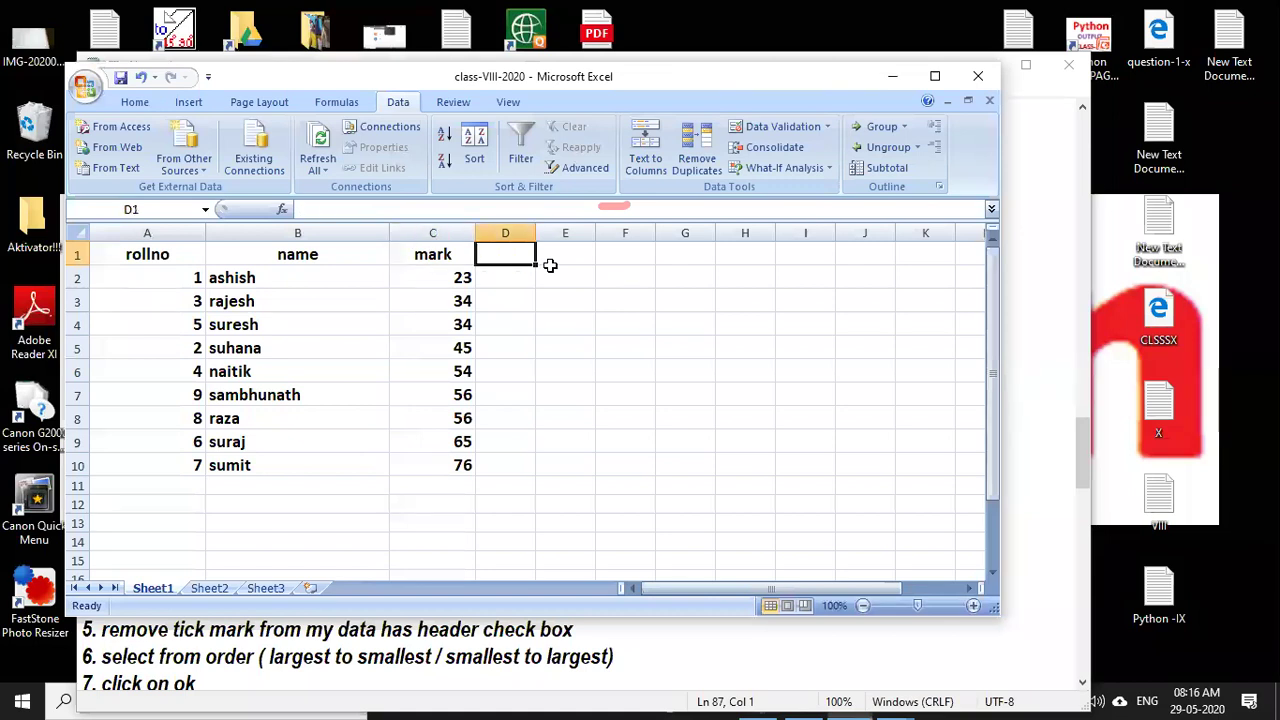
pyautogui.write('after')
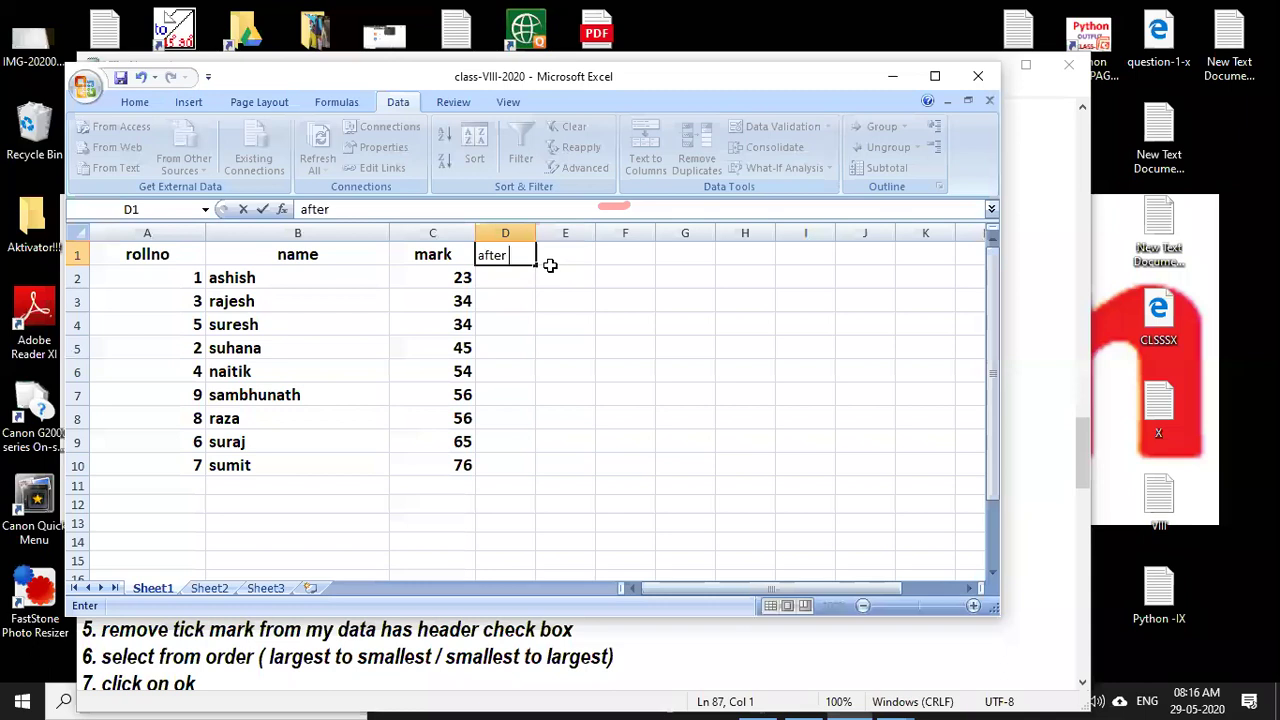
pyautogui.write(' gress')
pyautogui.write(' ma')
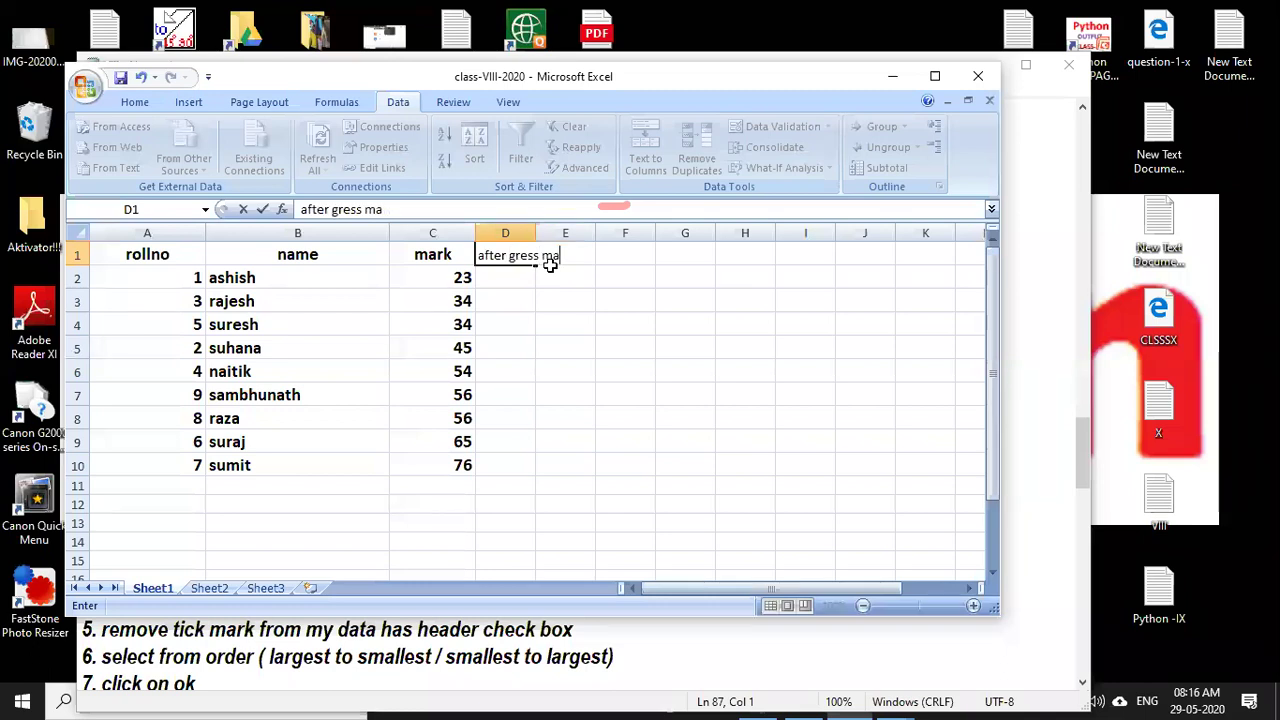
pyautogui.write('k')
pyautogui.click(611, 340)
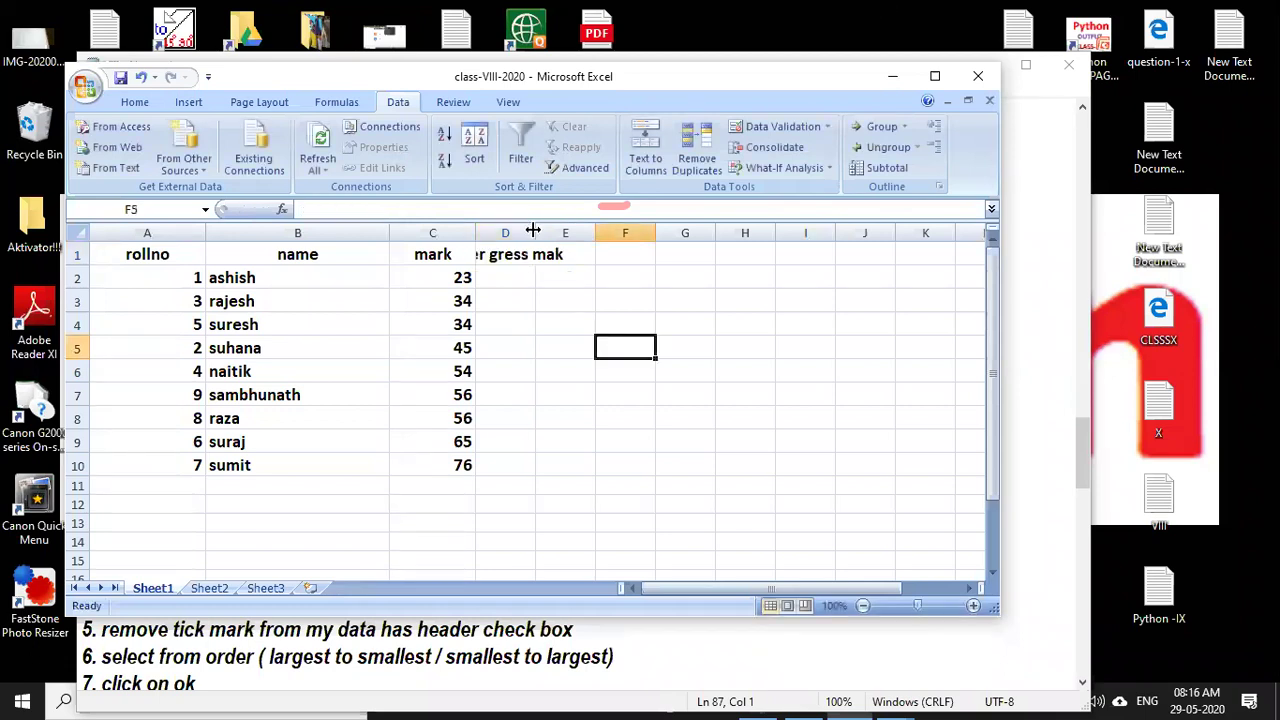
pyautogui.moveTo(536, 233); pyautogui.dragTo(614, 233)
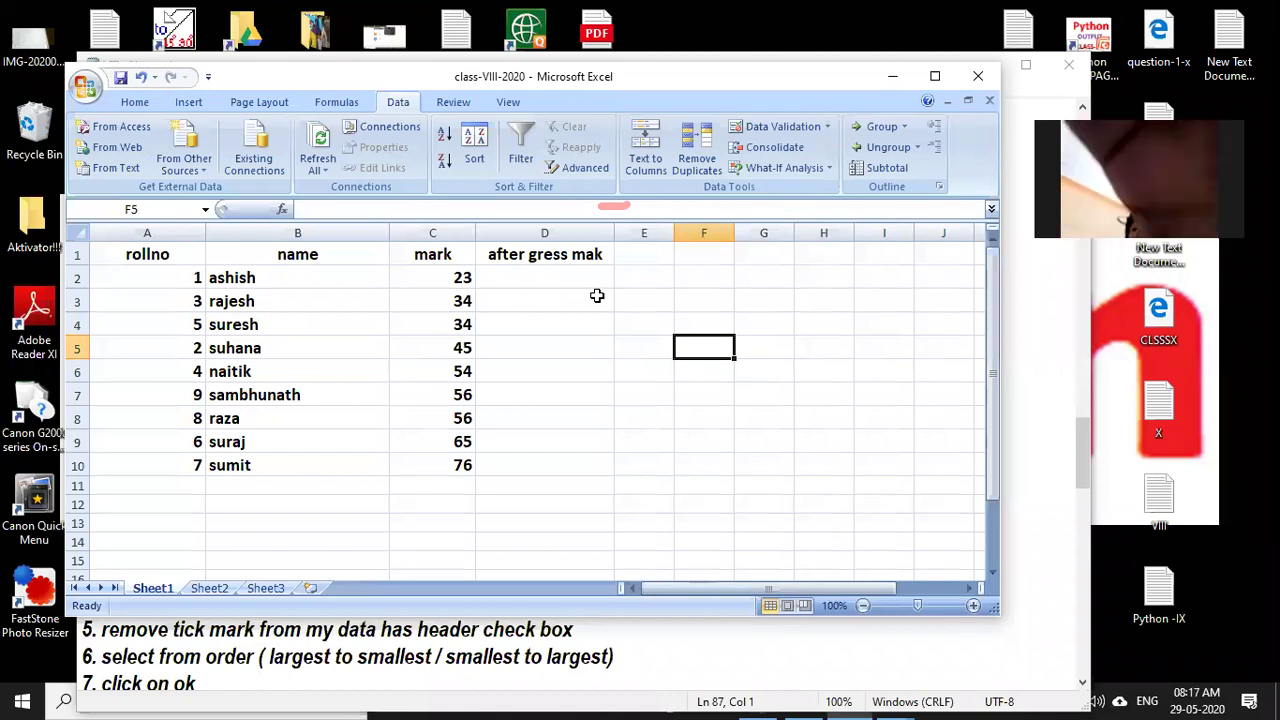
# Enter the formula =C2+5 in D2, giving 28 for the mark of 23.
pyautogui.click(535, 276)
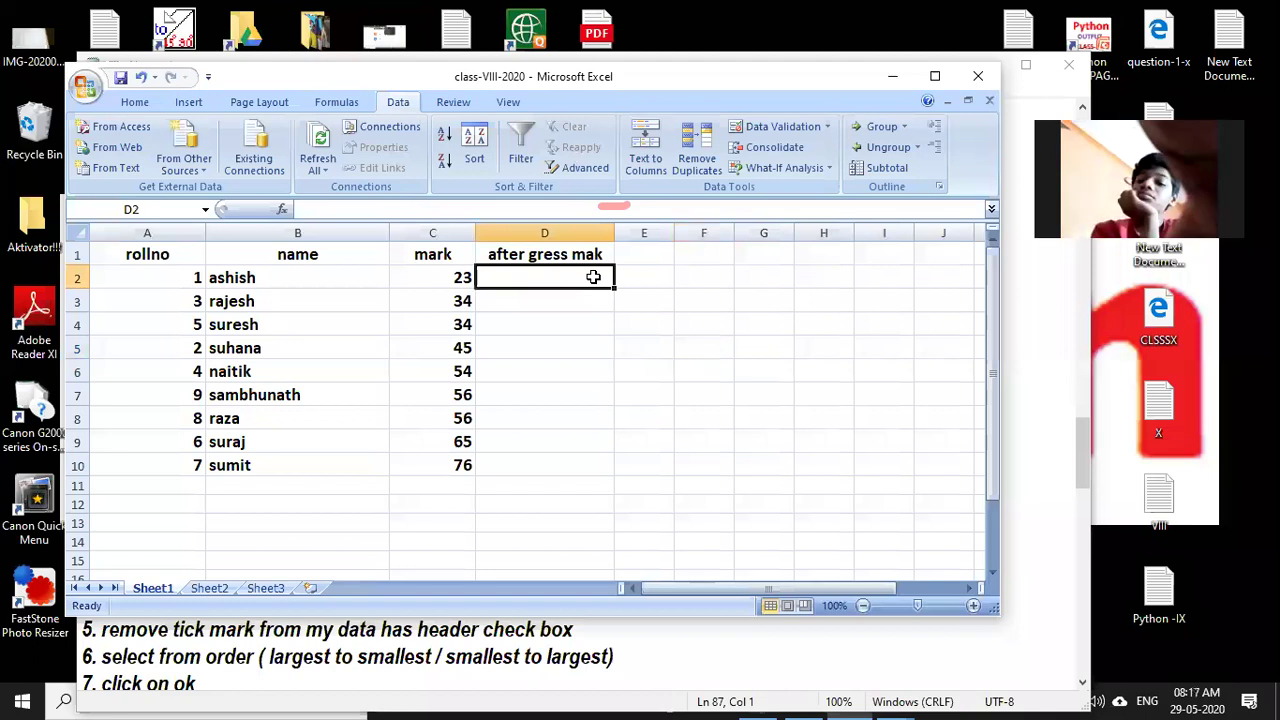
pyautogui.write('=')
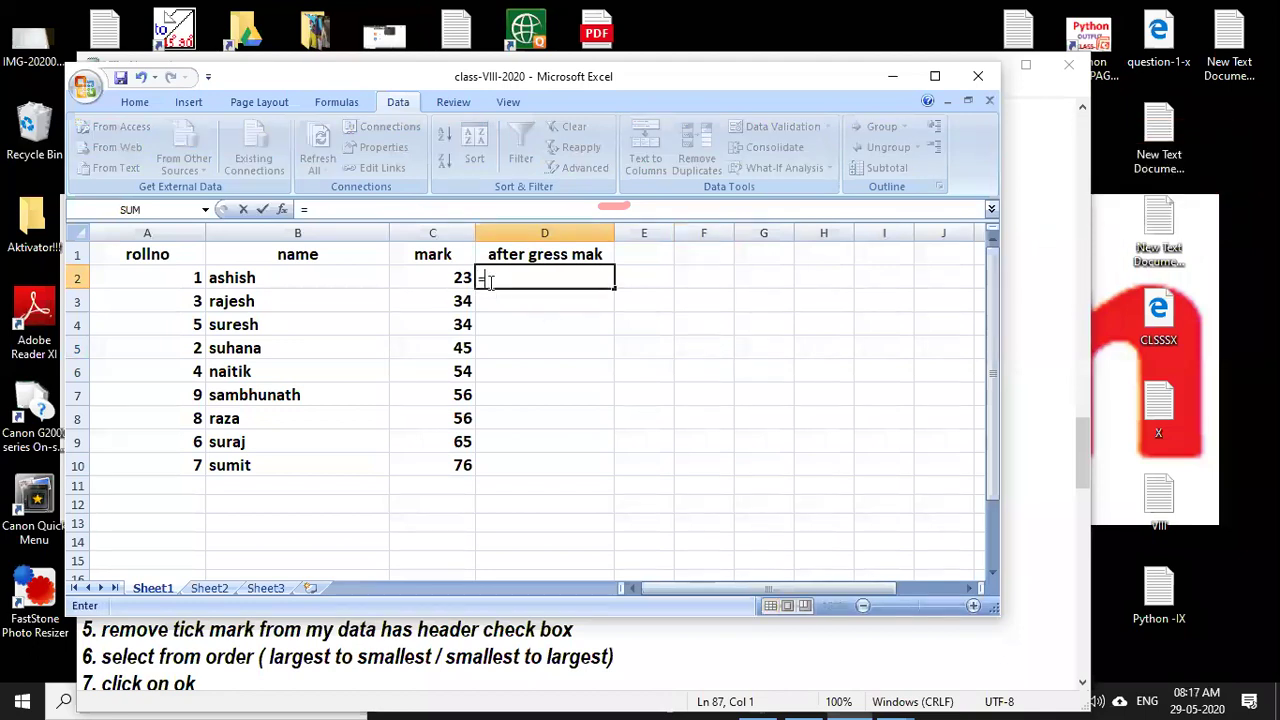
pyautogui.click(428, 277)
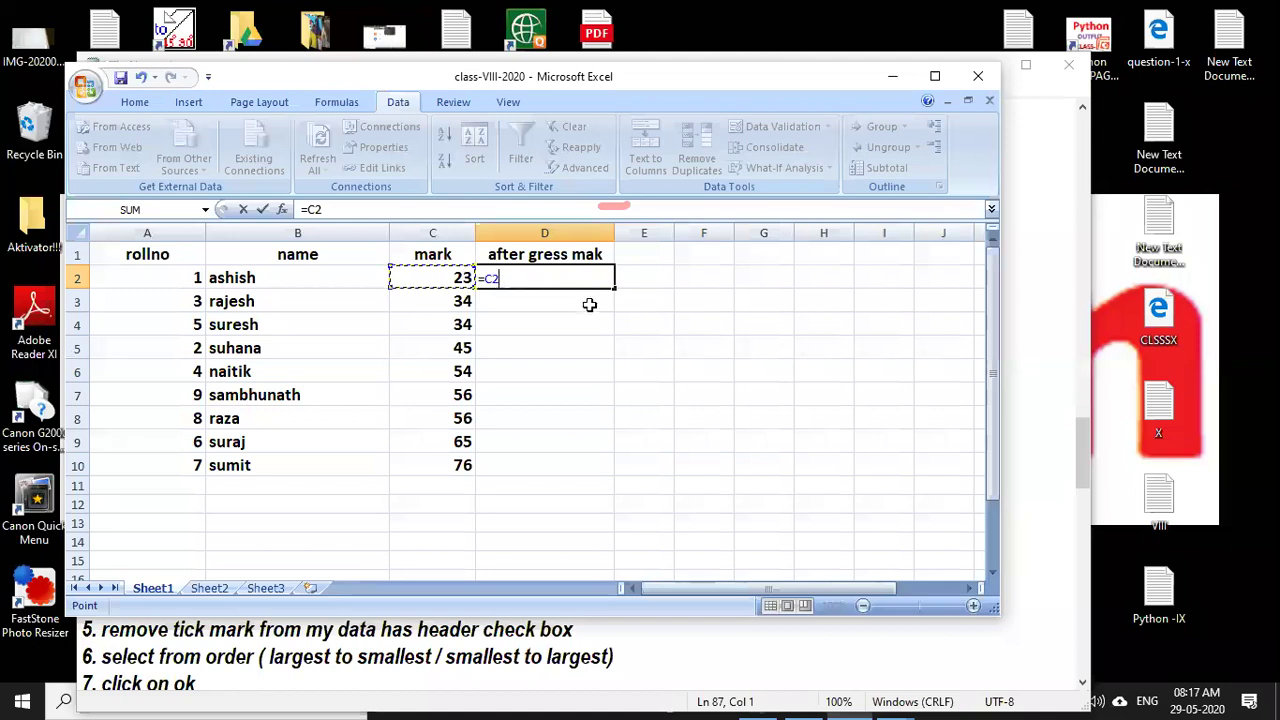
pyautogui.write('+5')
pyautogui.press('Return')
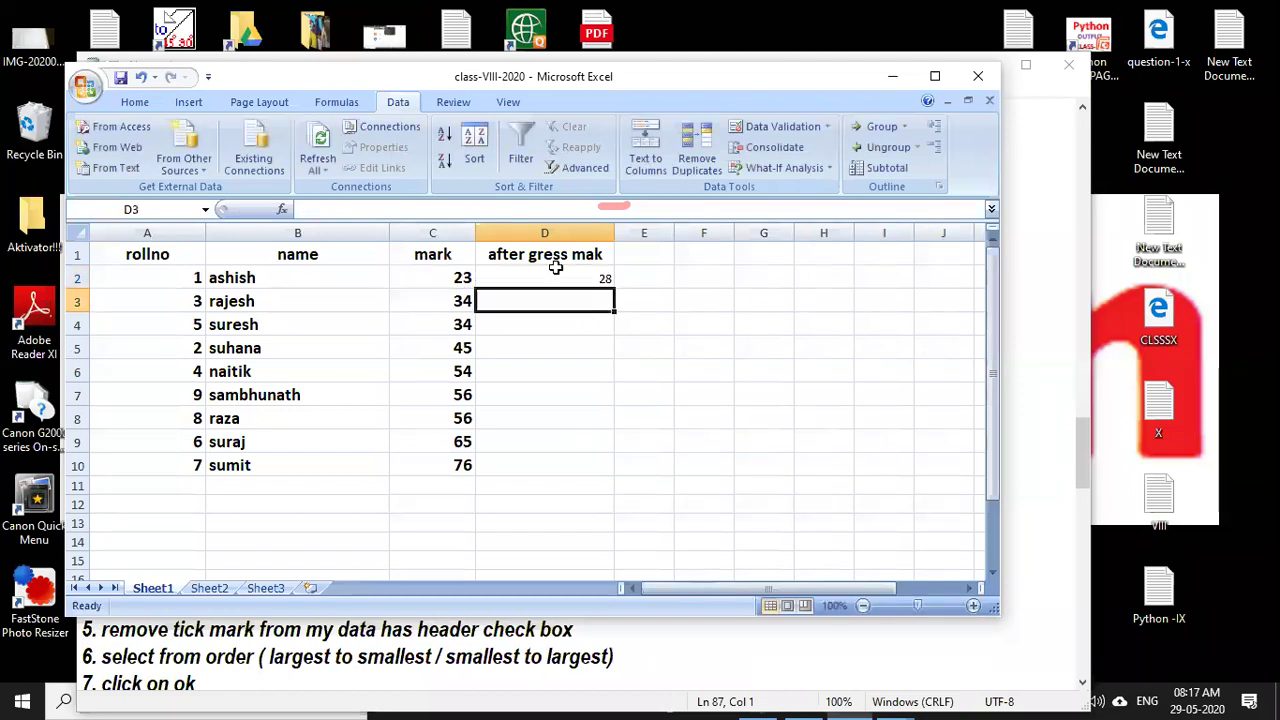
pyautogui.press('Up')
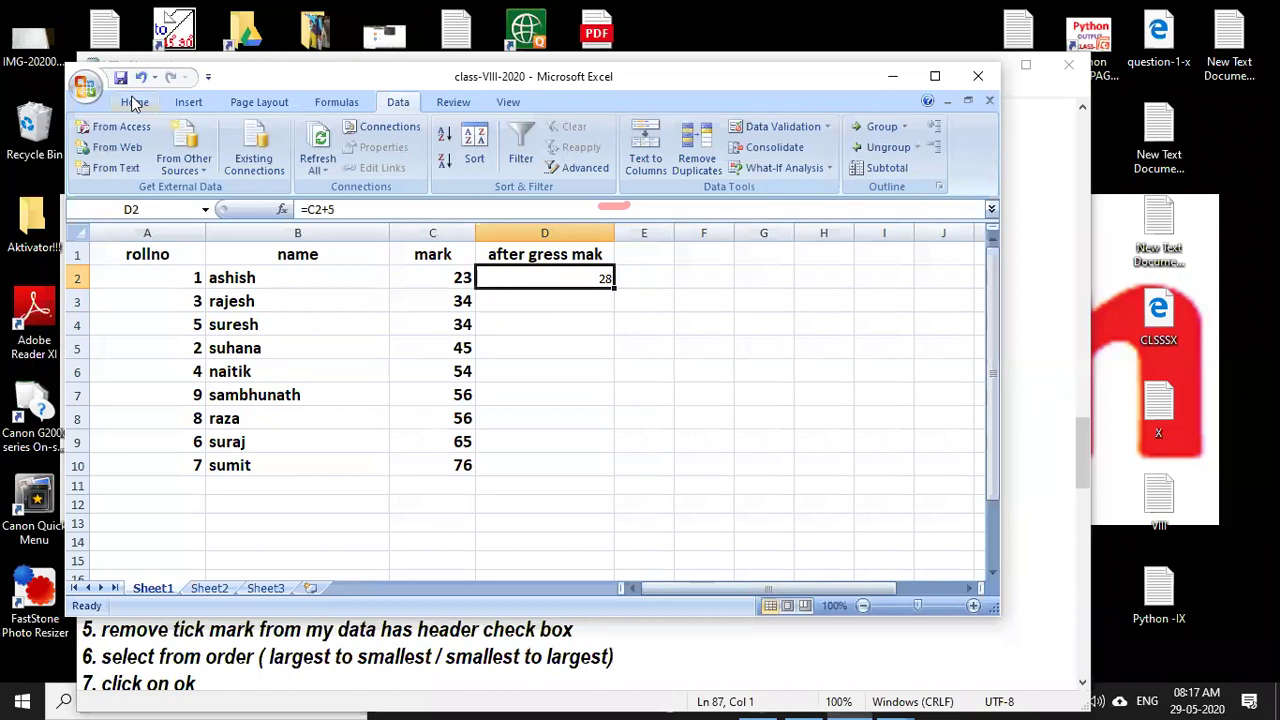
# Make the 28 in D2 bold at size 14, then compare against the mark 45 in C5.
pyautogui.scroll(4, 229, 157)
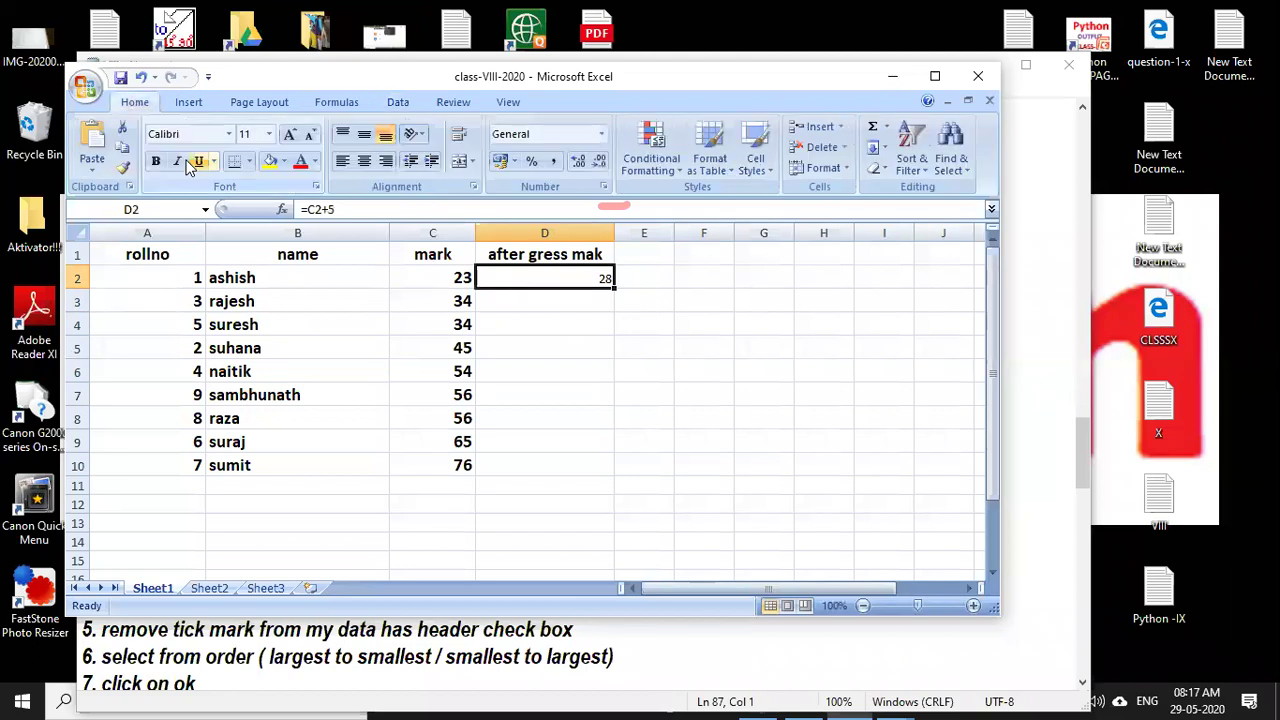
pyautogui.click(290, 135)
pyautogui.hotkey('ctrl', 'b')
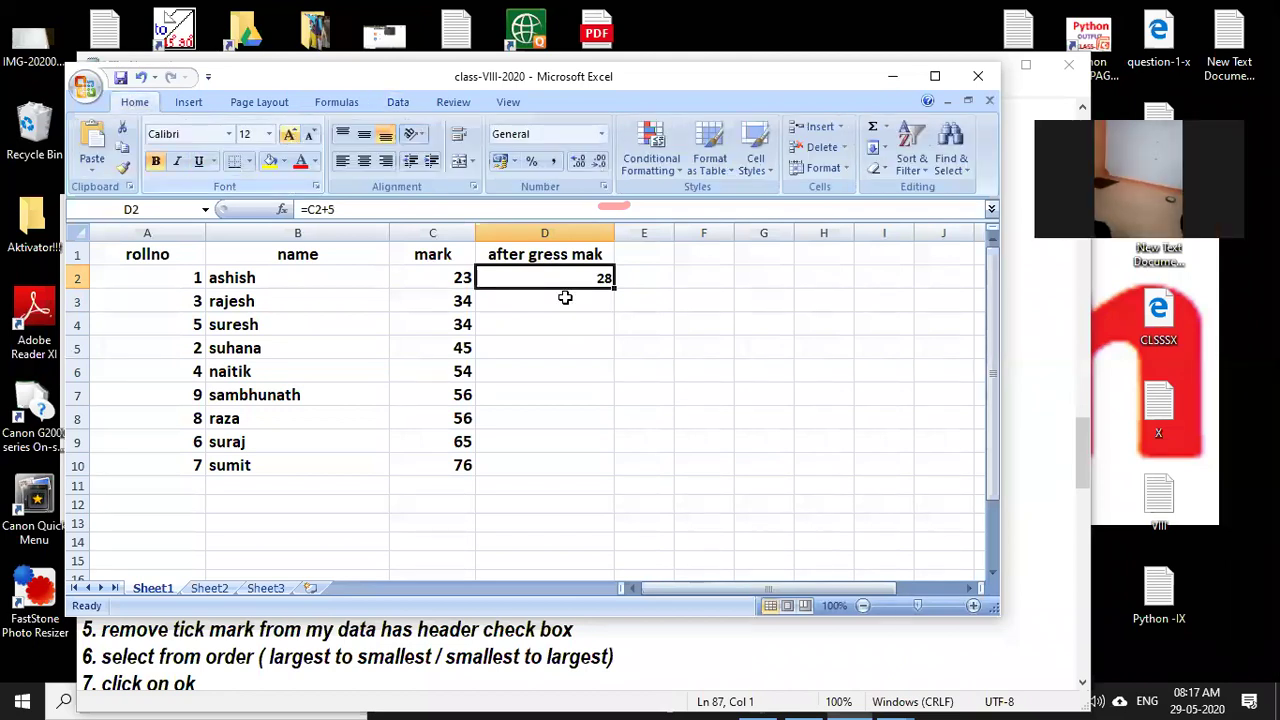
pyautogui.press('Down')
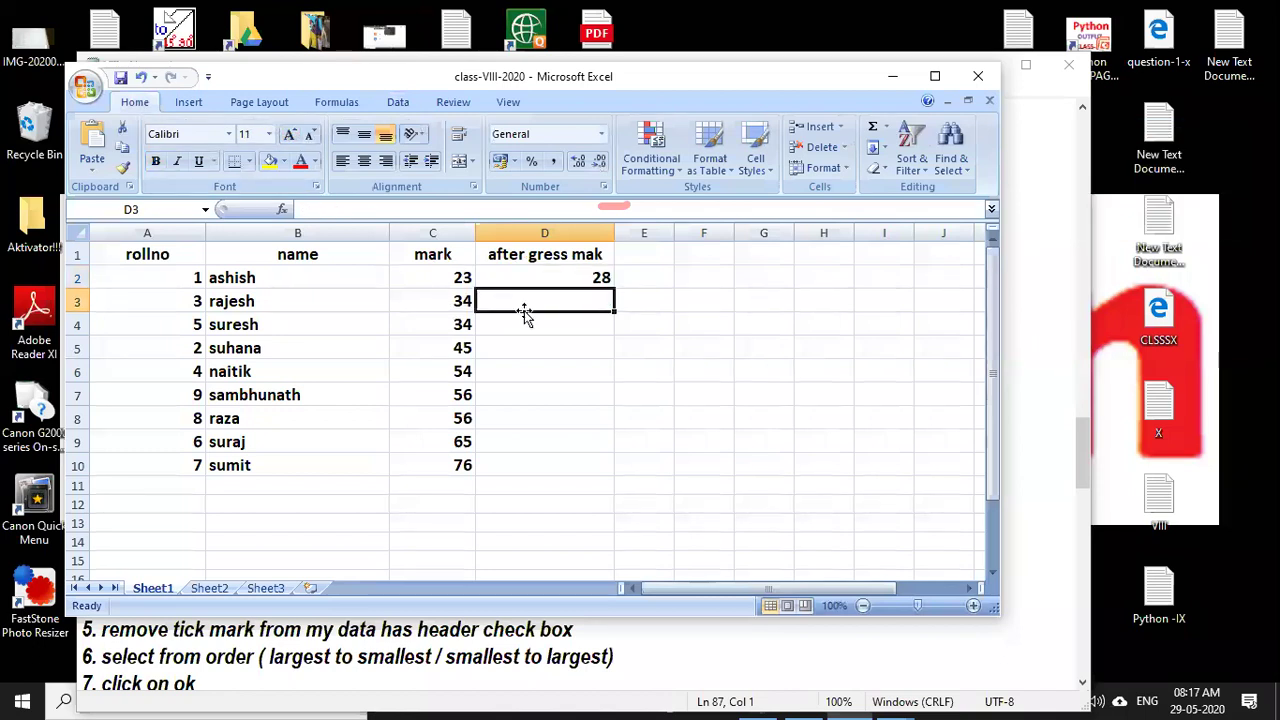
pyautogui.click(464, 346)
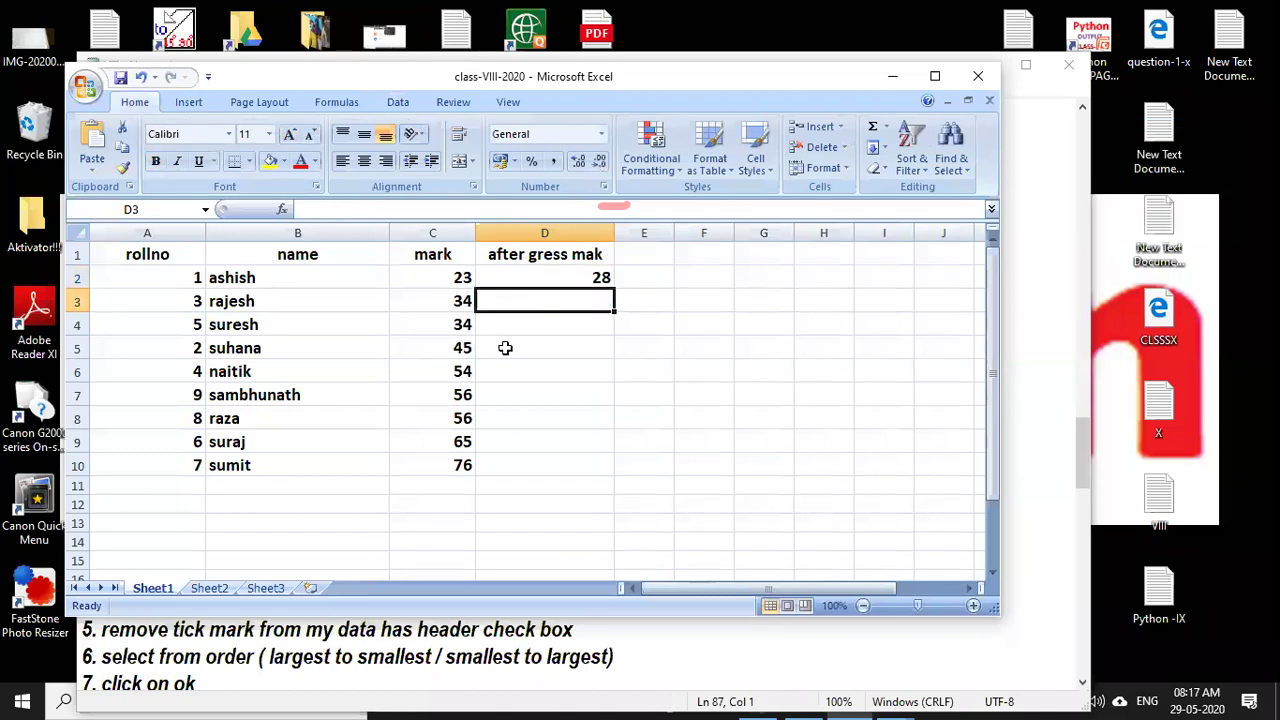
pyautogui.click(568, 352)
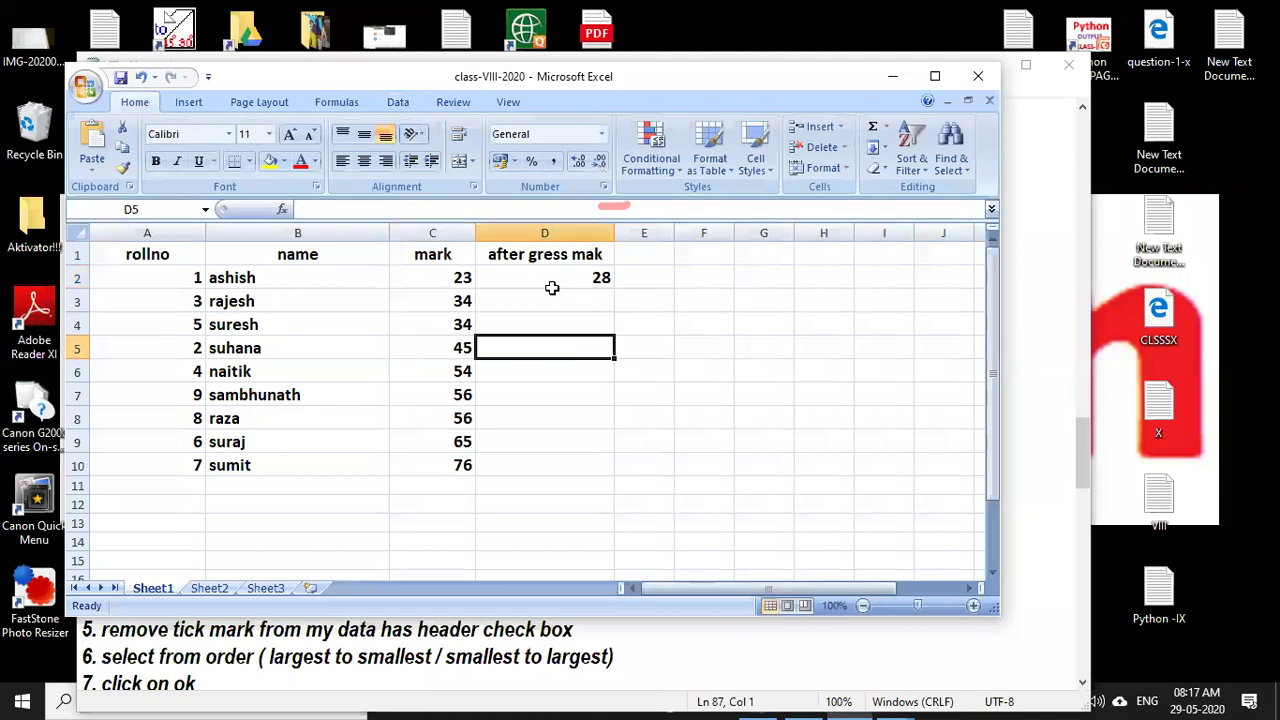
pyautogui.click(562, 284)
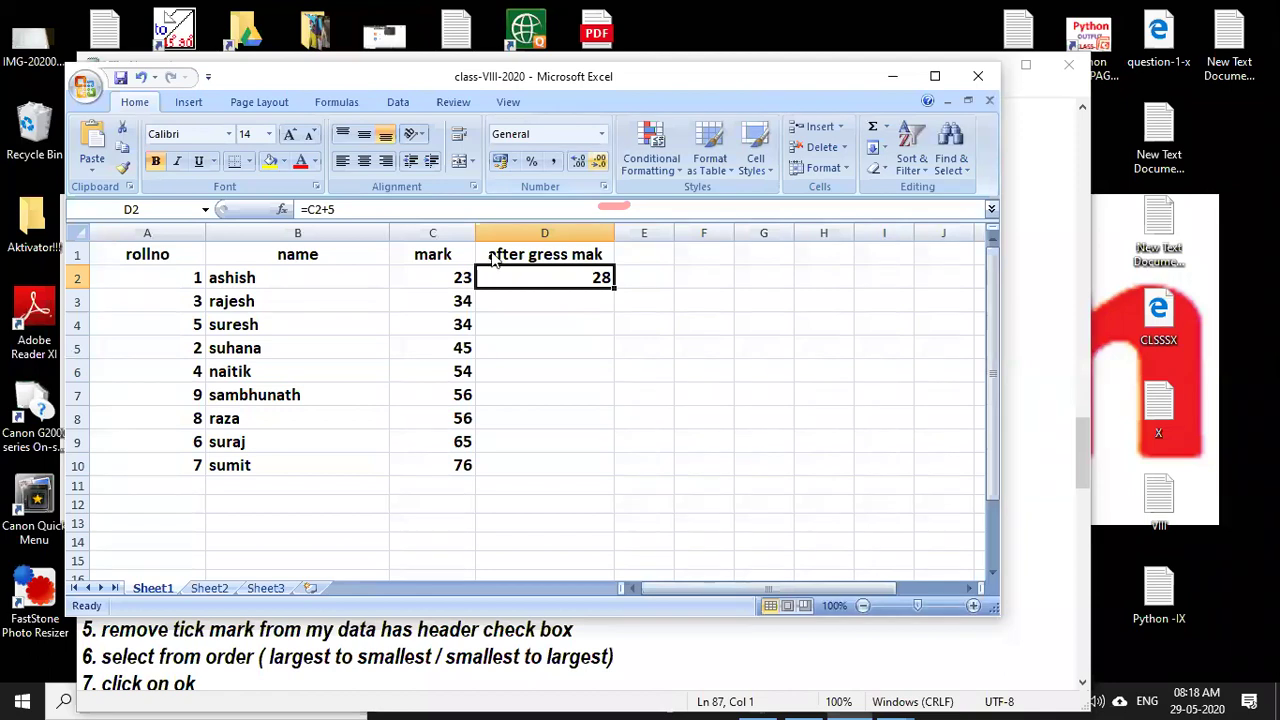
pyautogui.moveTo(479, 262); pyautogui.dragTo(484, 276)
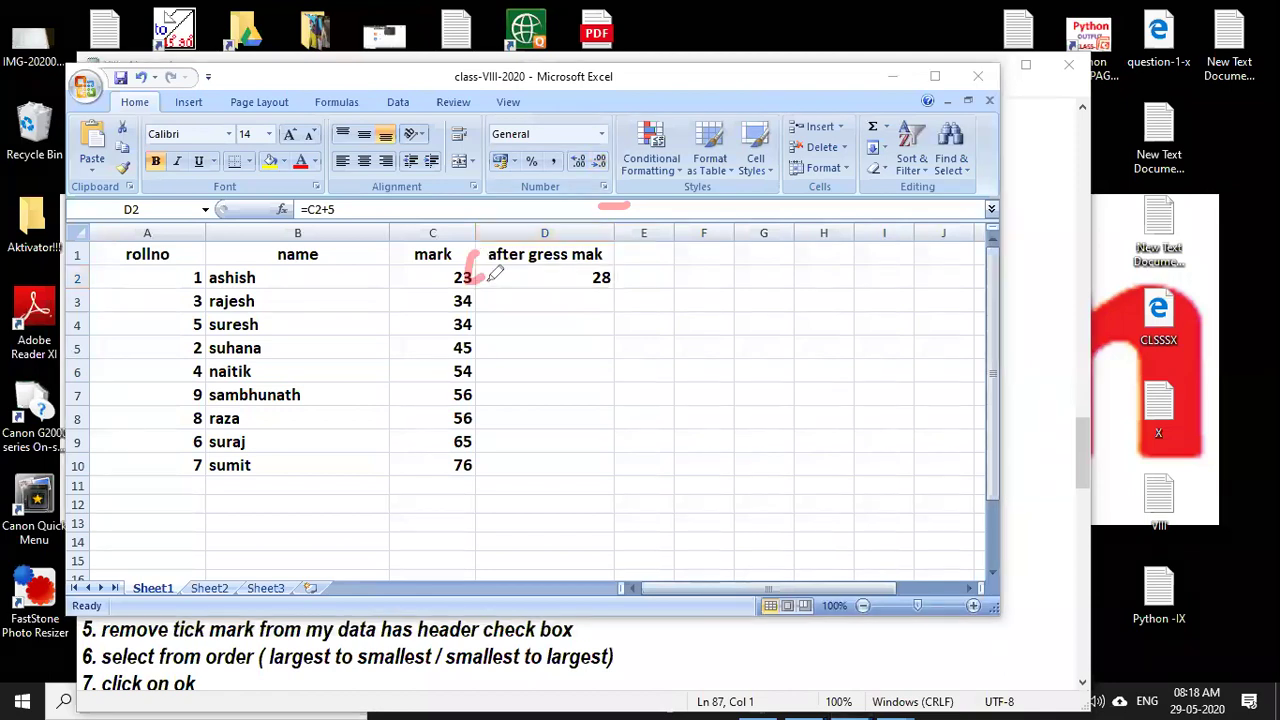
pyautogui.moveTo(598, 256); pyautogui.dragTo(622, 246)
pyautogui.moveTo(478, 270); pyautogui.dragTo(494, 284)
pyautogui.moveTo(594, 262); pyautogui.dragTo(626, 264)
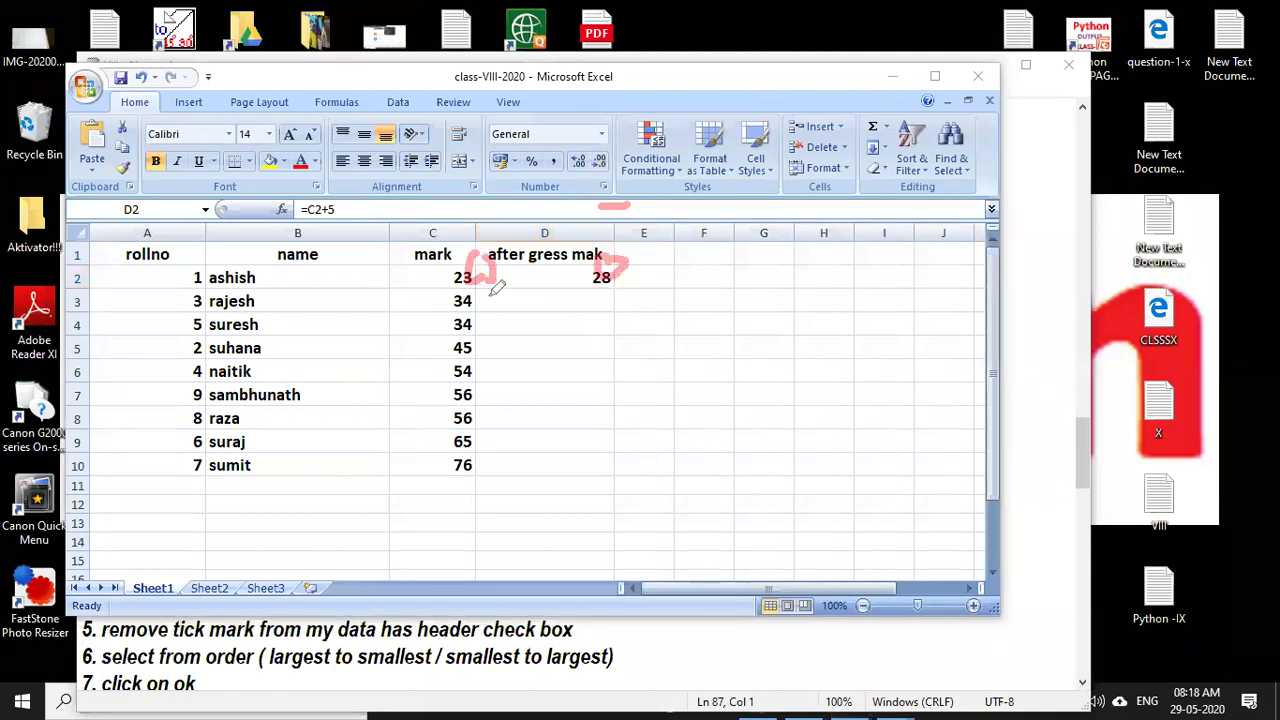
pyautogui.moveTo(484, 276); pyautogui.dragTo(478, 304)
pyautogui.moveTo(612, 262); pyautogui.dragTo(594, 292)
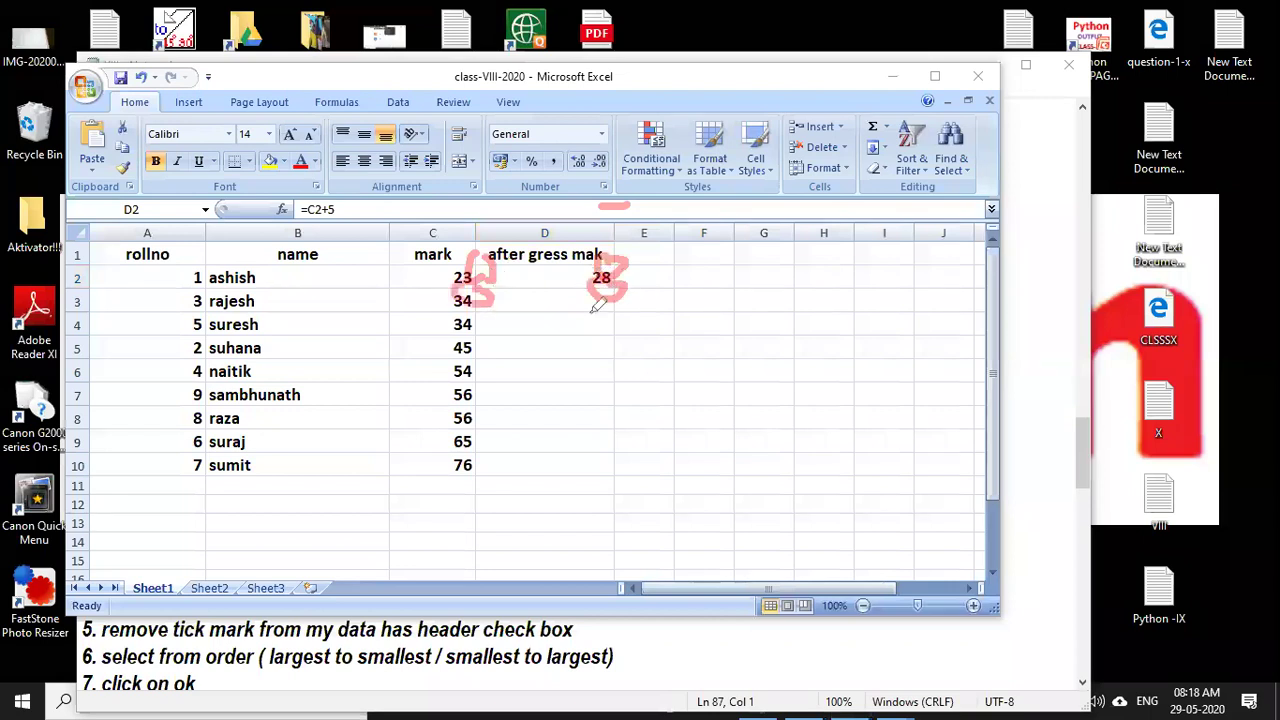
pyautogui.moveTo(596, 312); pyautogui.dragTo(488, 290)
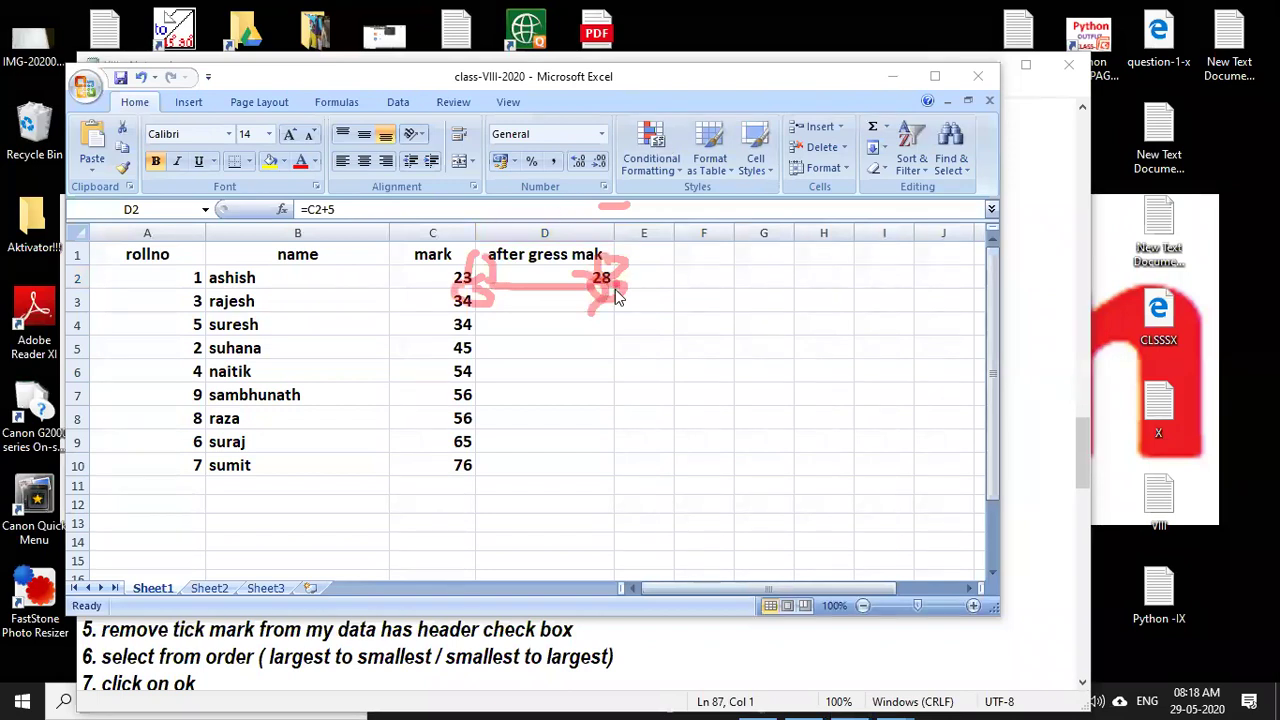
pyautogui.press('Escape')
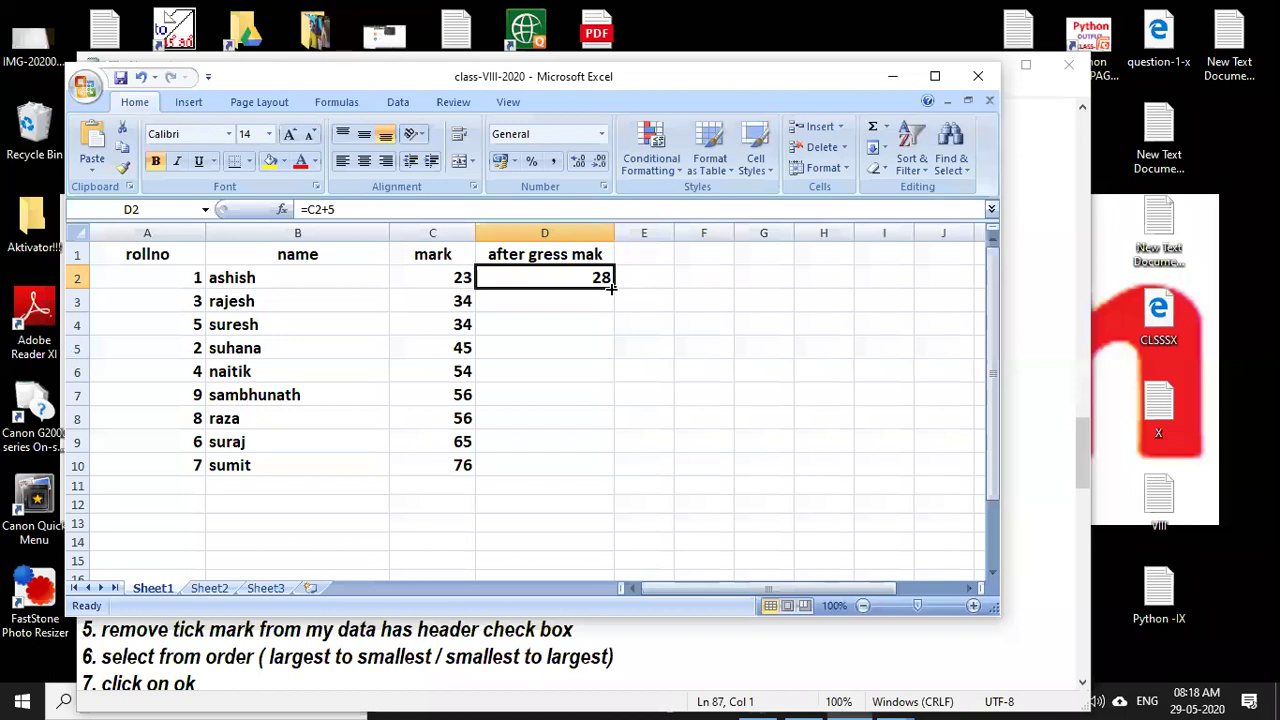
# Fill the =C2+5 formula down column D and check the grace marks for 45 and 65.
pyautogui.moveTo(617, 471)
pyautogui.mouseDown()
pyautogui.moveTo(291, 333)
pyautogui.moveTo(610, 510)
pyautogui.mouseUp()
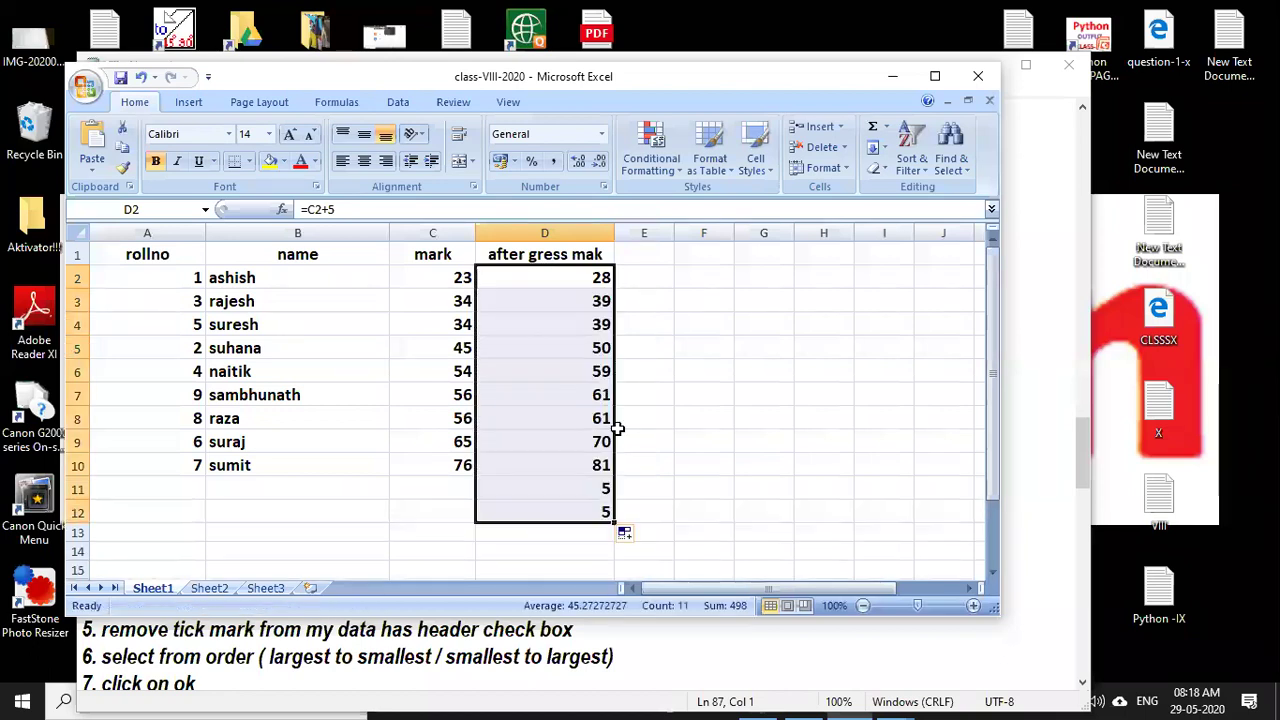
pyautogui.click(665, 420)
pyautogui.click(451, 348)
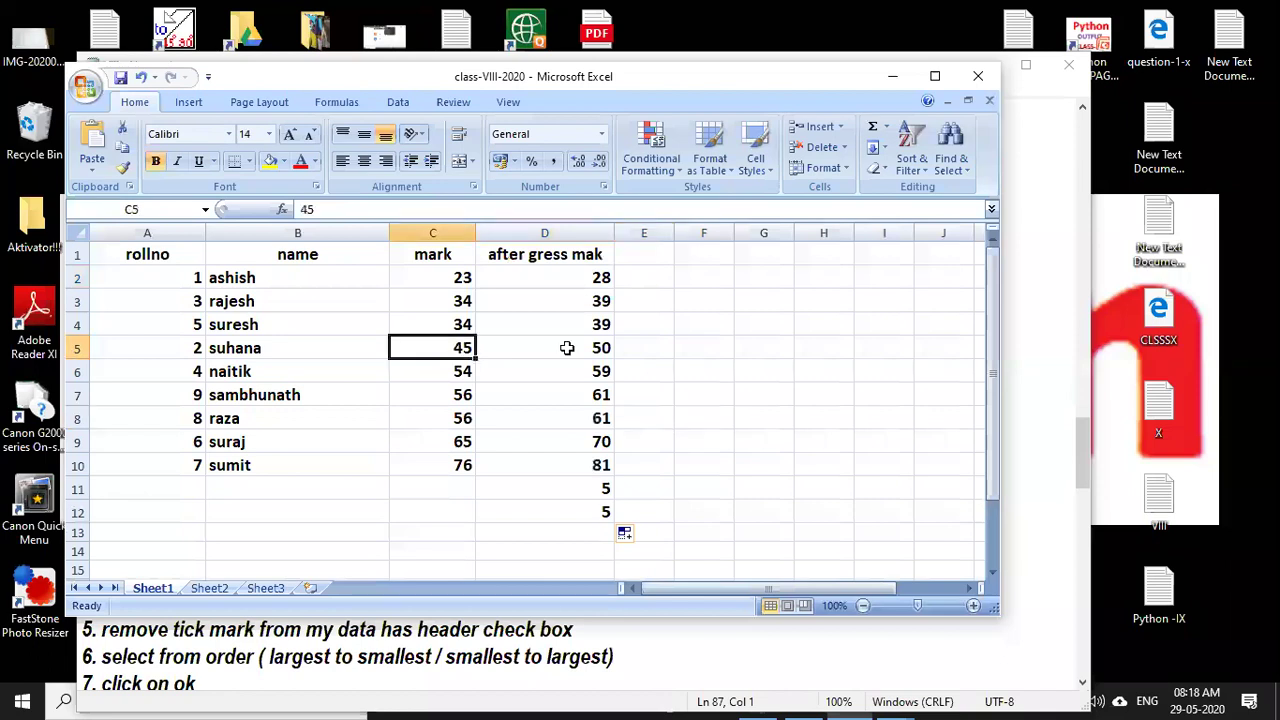
pyautogui.press('Right')
pyautogui.press('Down')
pyautogui.press('Down')
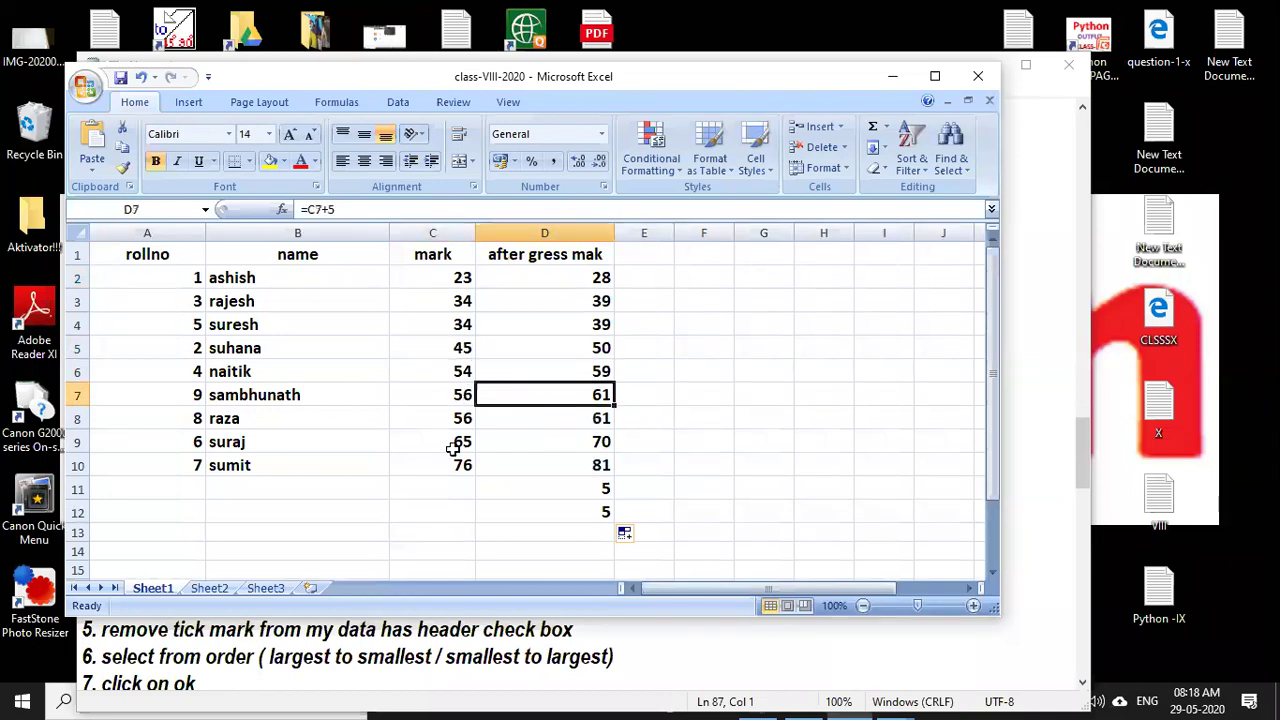
pyautogui.click(451, 444)
pyautogui.click(578, 440)
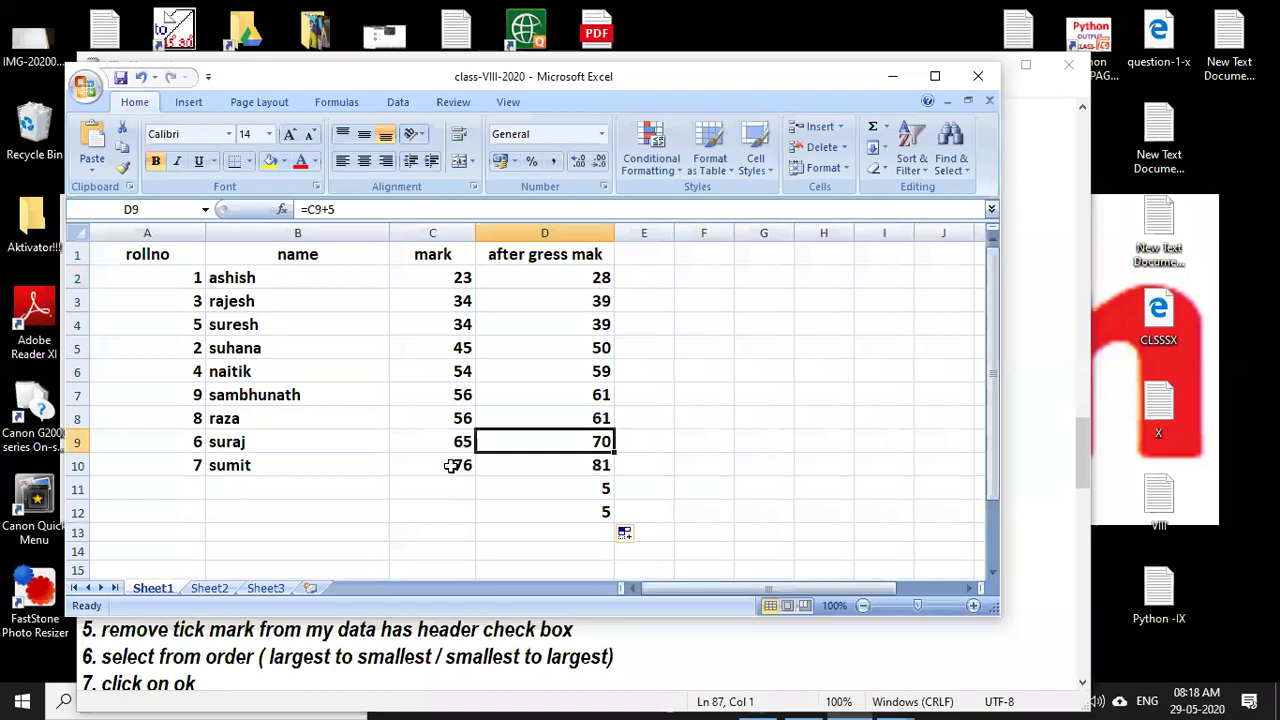
# Verify D10 shows 81 for the mark 76 and review the filled cells below D2.
pyautogui.press('Down')
pyautogui.press('Left')
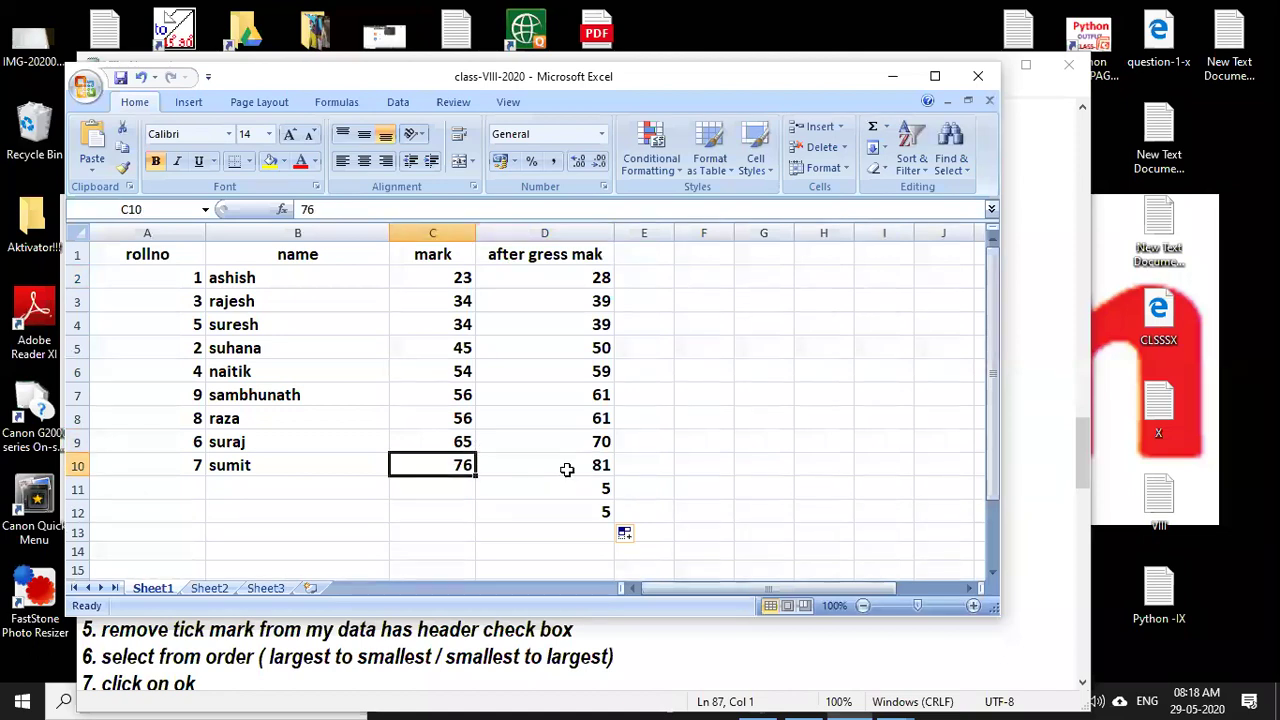
pyautogui.click(578, 466)
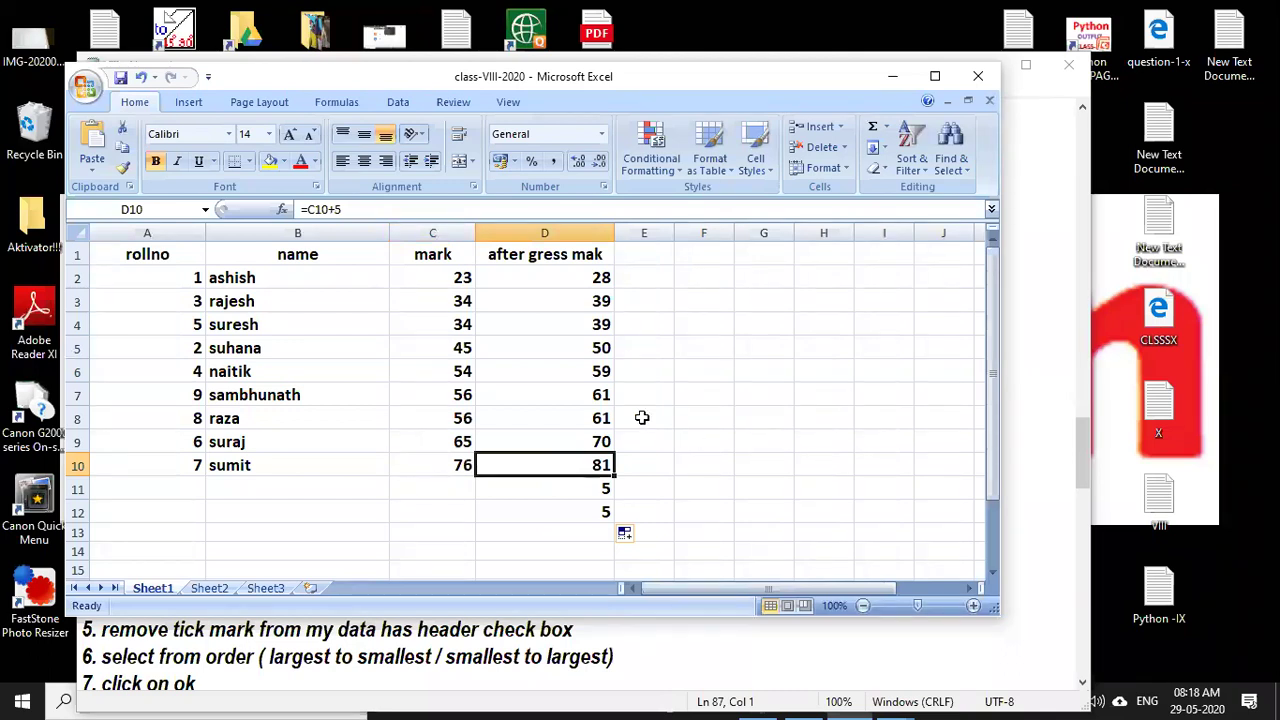
pyautogui.click(592, 278)
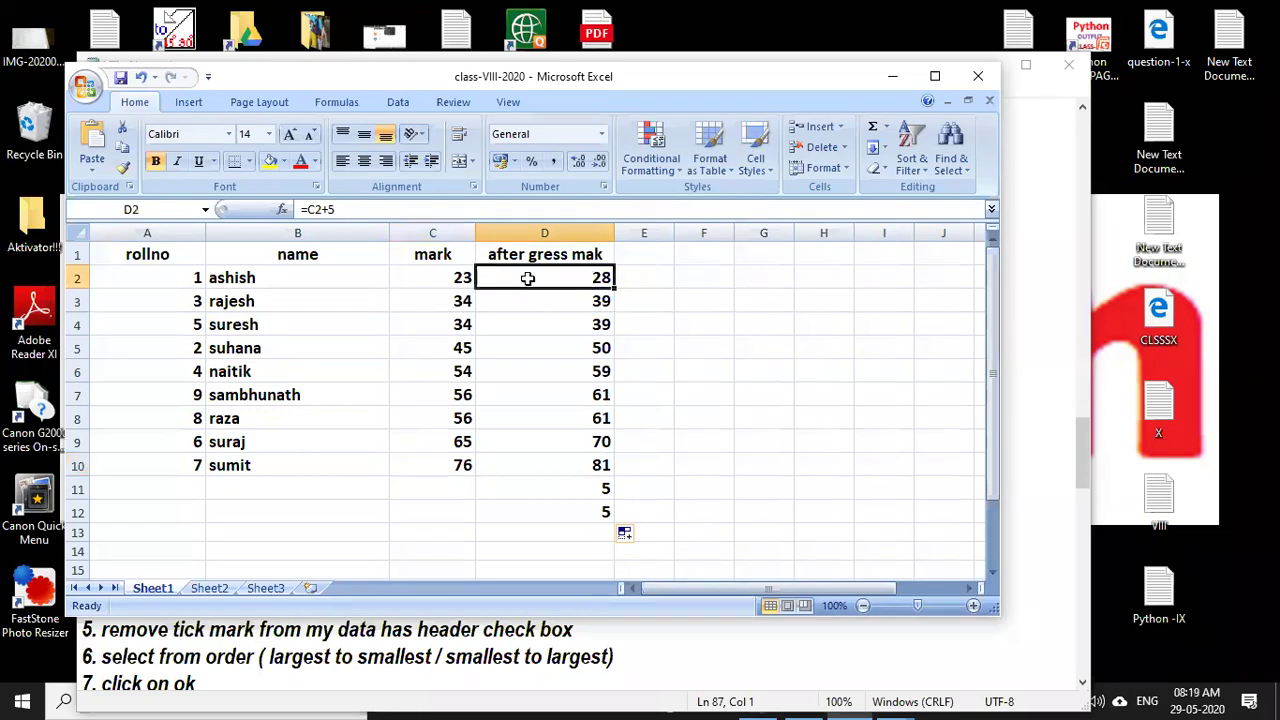
pyautogui.moveTo(566, 297); pyautogui.dragTo(557, 548)
pyautogui.click(741, 328)
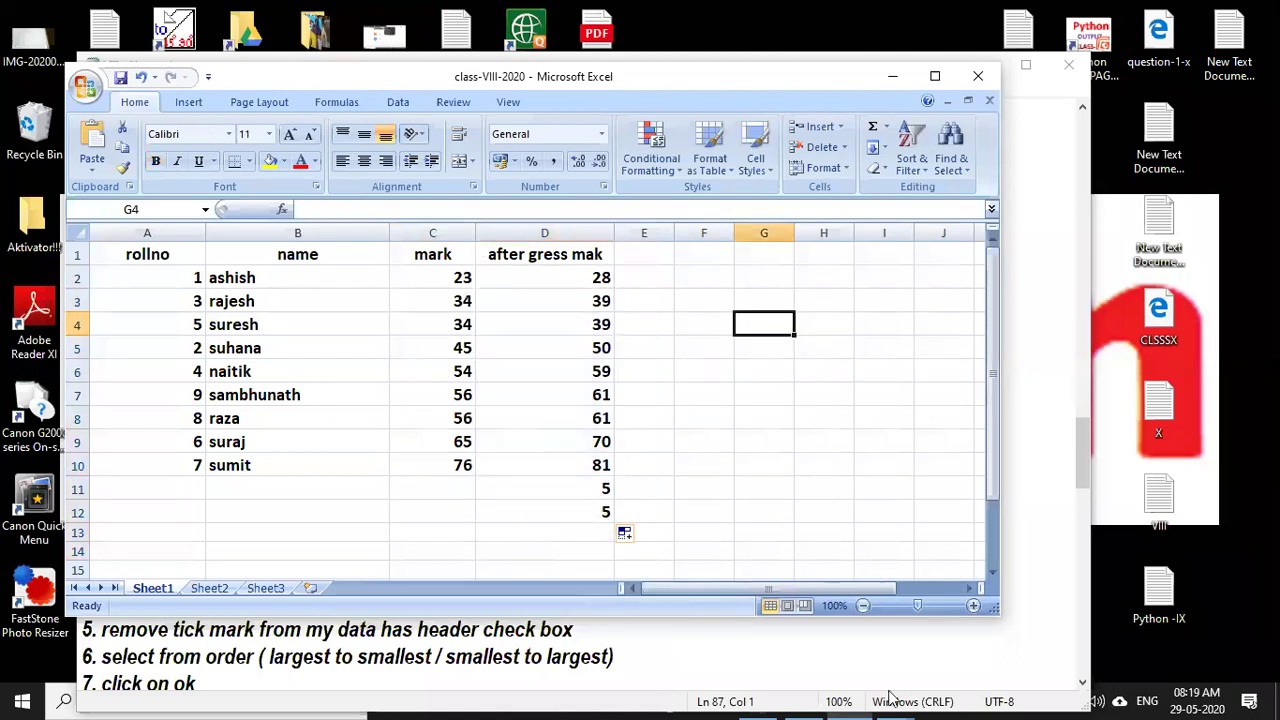
# In the Notepad notes, highlight the MS excel definition and the interface of excel line.
pyautogui.hotkey('alt', 'Tab')
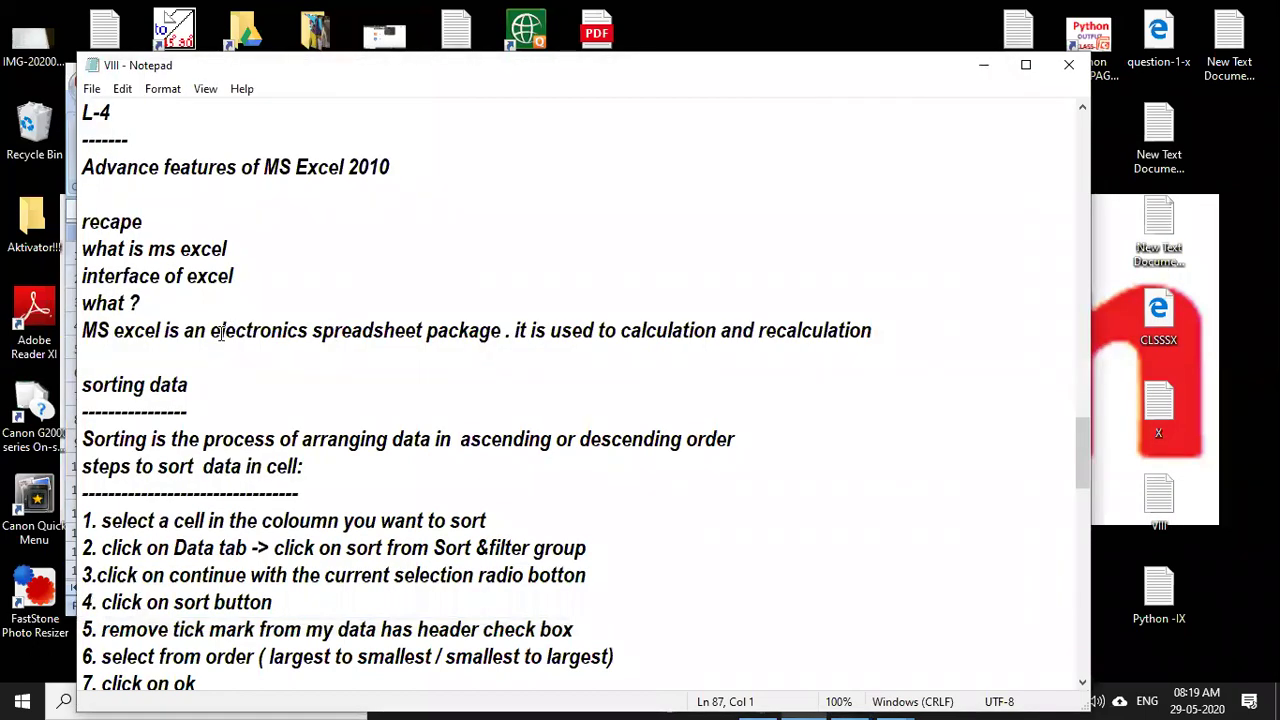
pyautogui.moveTo(220, 332); pyautogui.dragTo(522, 370)
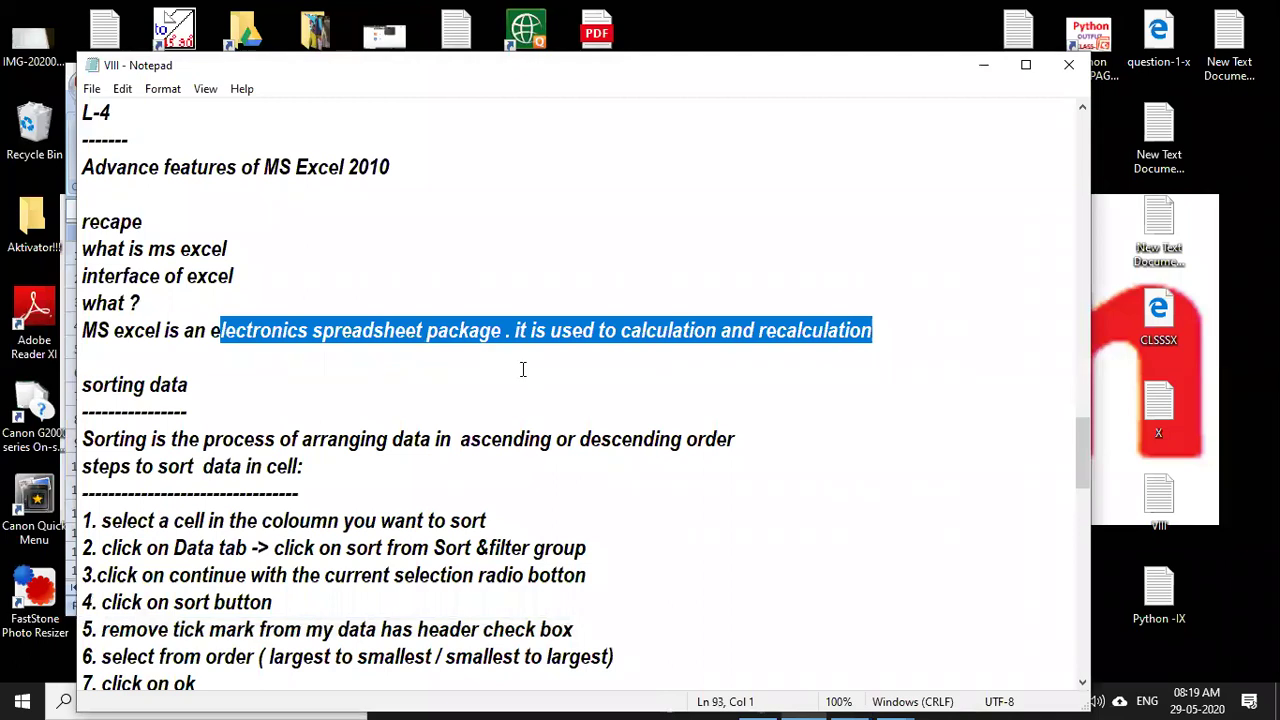
pyautogui.click(615, 345)
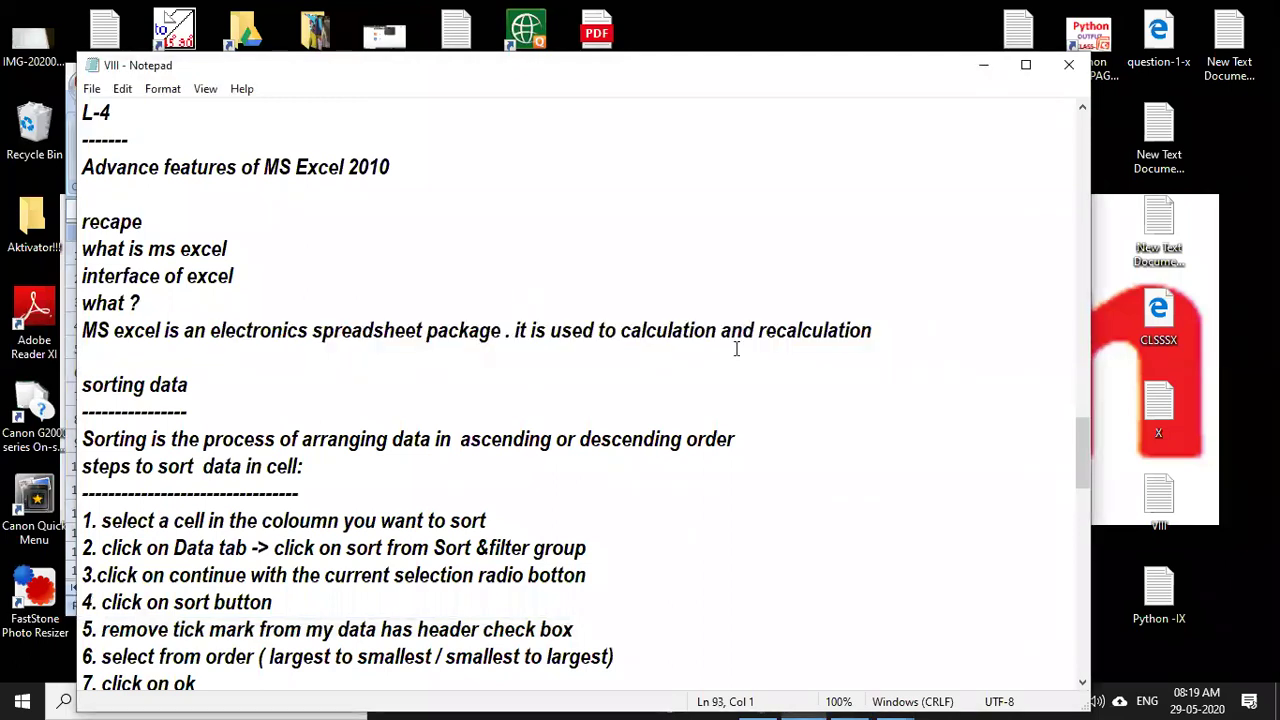
pyautogui.click(97, 333)
pyautogui.keyDown('shift'); pyautogui.click(300, 331); pyautogui.keyUp('shift')
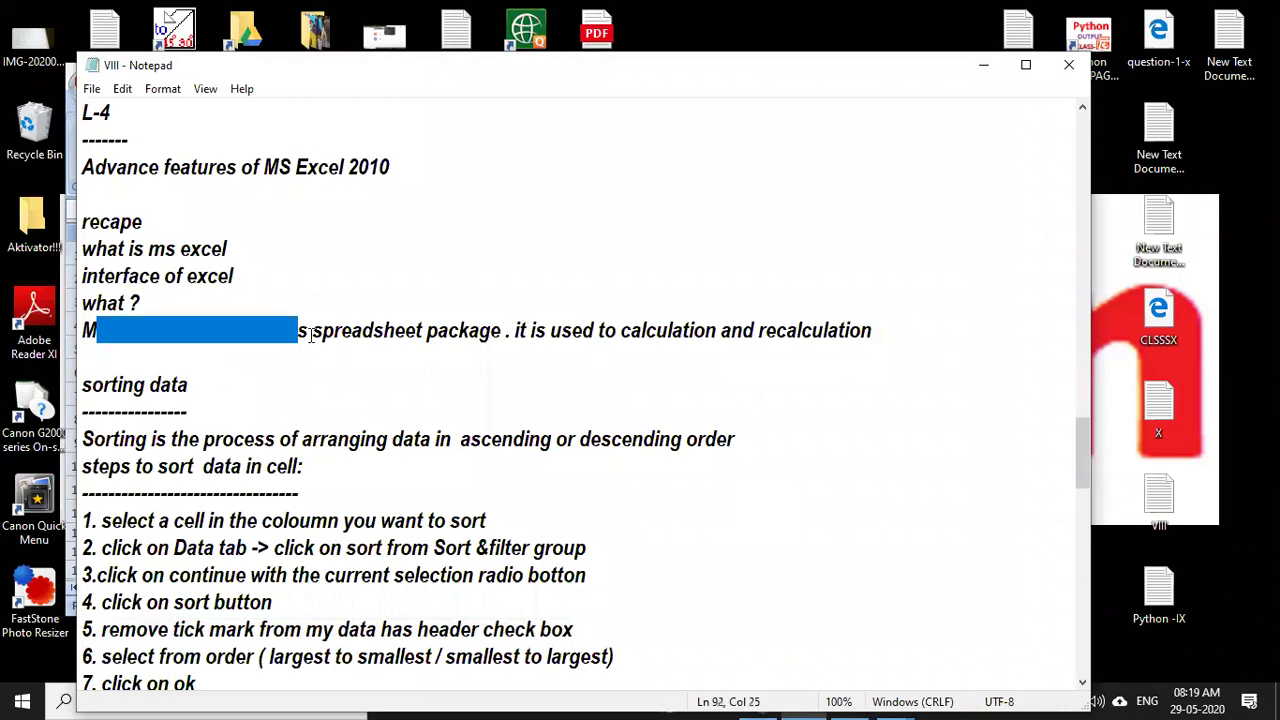
pyautogui.click(328, 411)
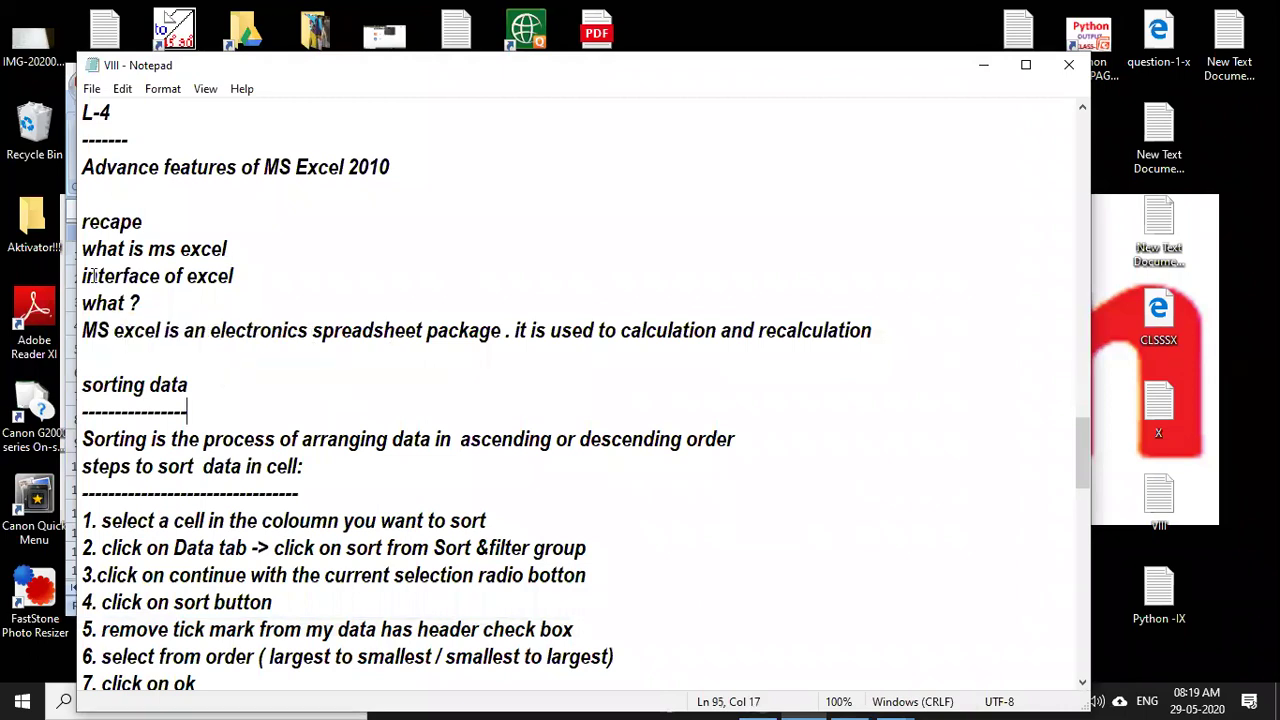
pyautogui.click(229, 276)
pyautogui.keyDown('shift'); pyautogui.click(86, 276); pyautogui.keyUp('shift')
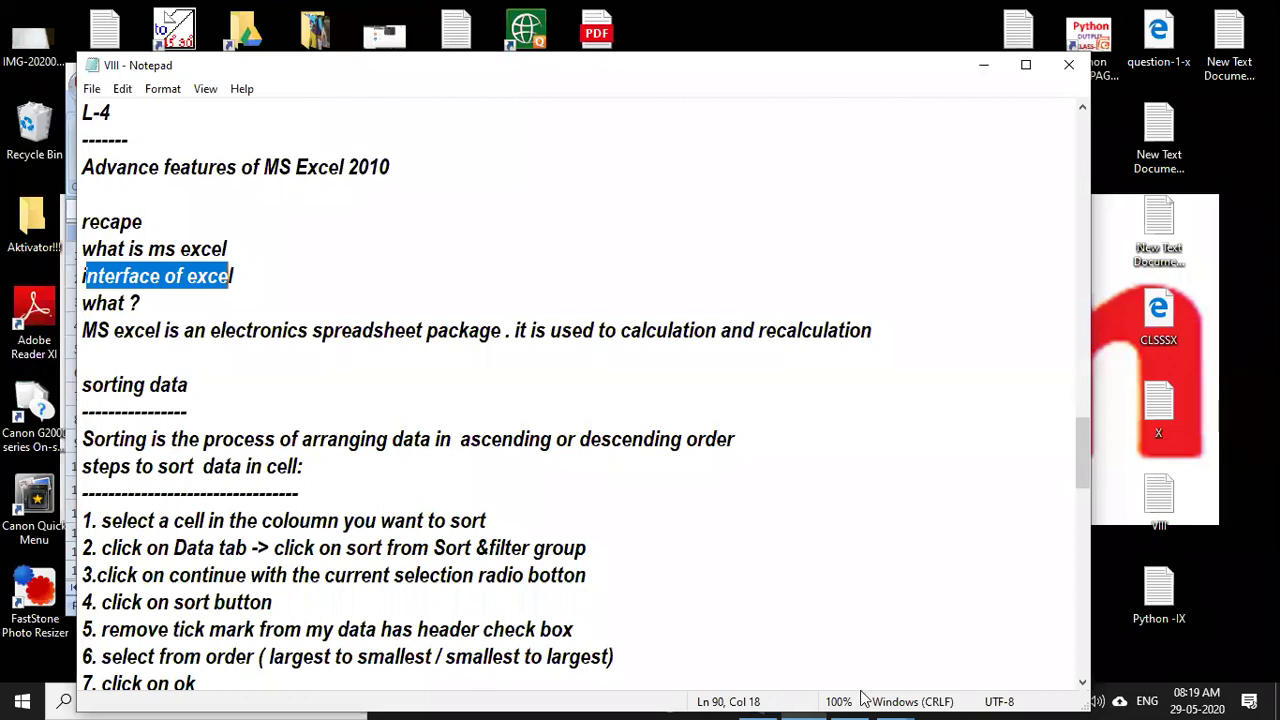
# Cycle through the open windows with Alt+Tab toward the class-VIII-2020 workbook.
pyautogui.hotkey('alt', 'Tab')
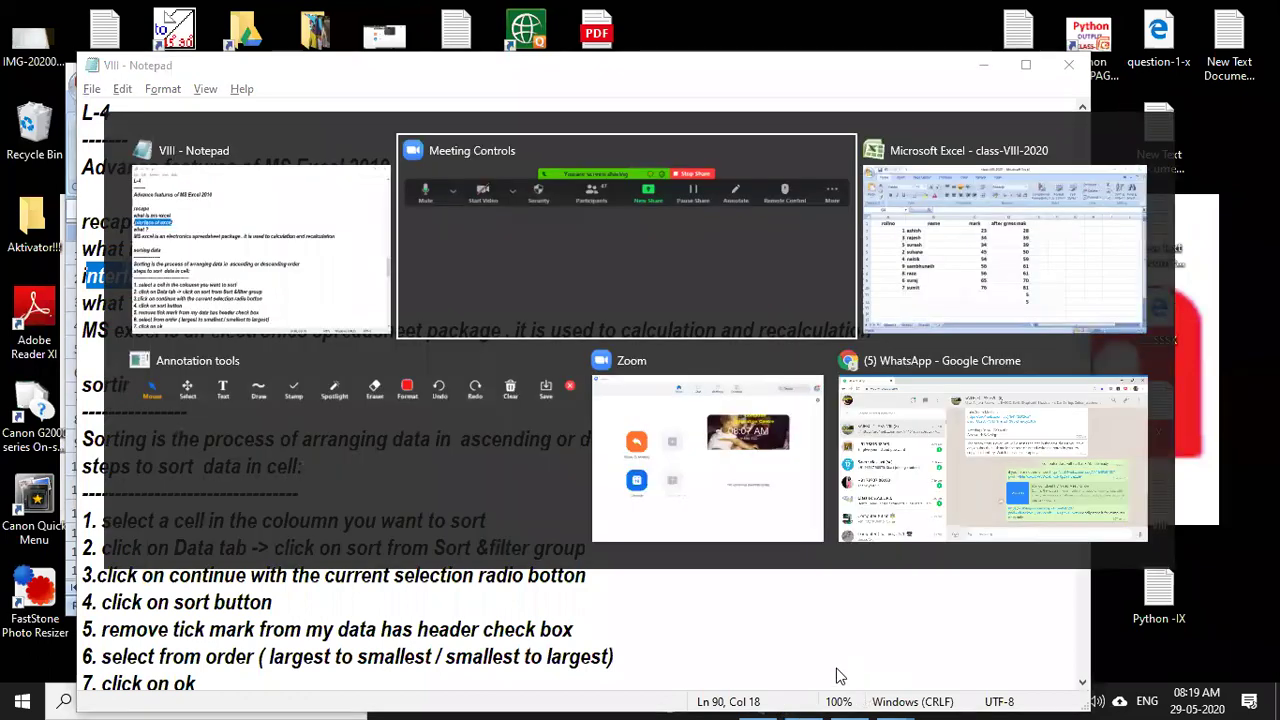
pyautogui.hotkey('alt', 'Tab')
pyautogui.hotkey('alt', 'Tab')
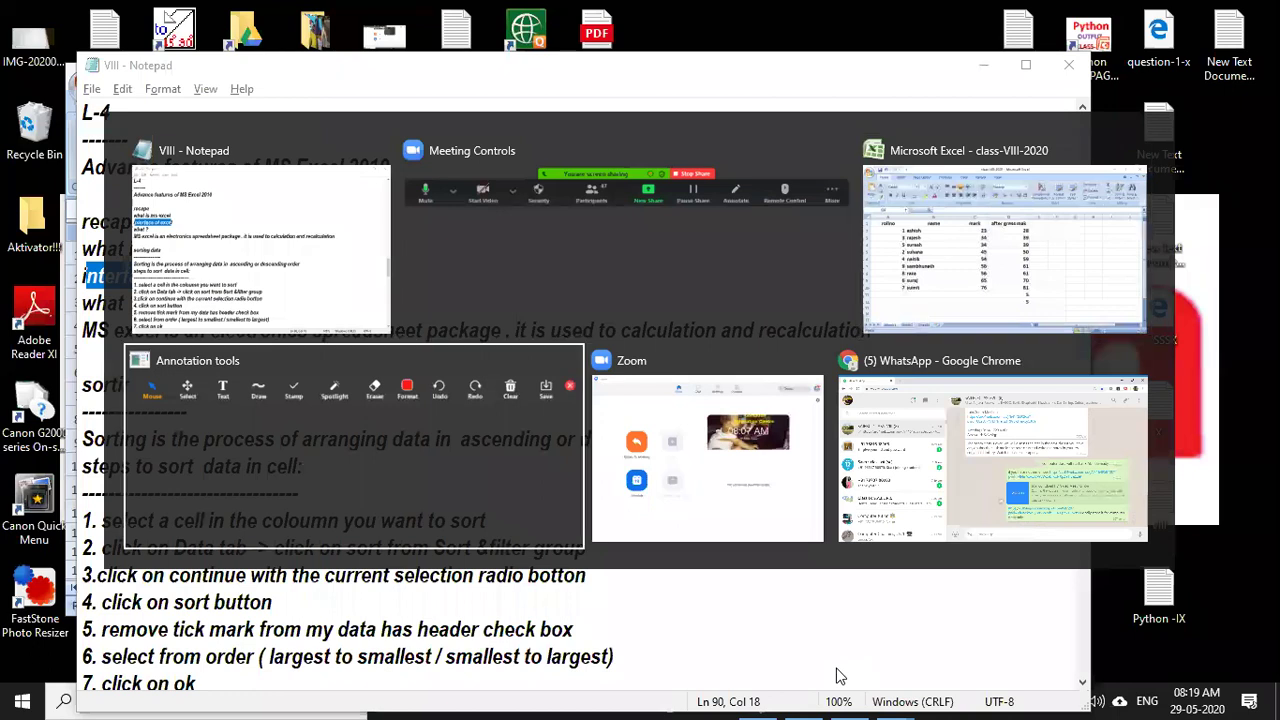
pyautogui.hotkey('alt', 'Tab')
pyautogui.hotkey('alt', 'Tab')
pyautogui.hotkey('alt', 'Tab')
pyautogui.hotkey('alt', 'Tab')
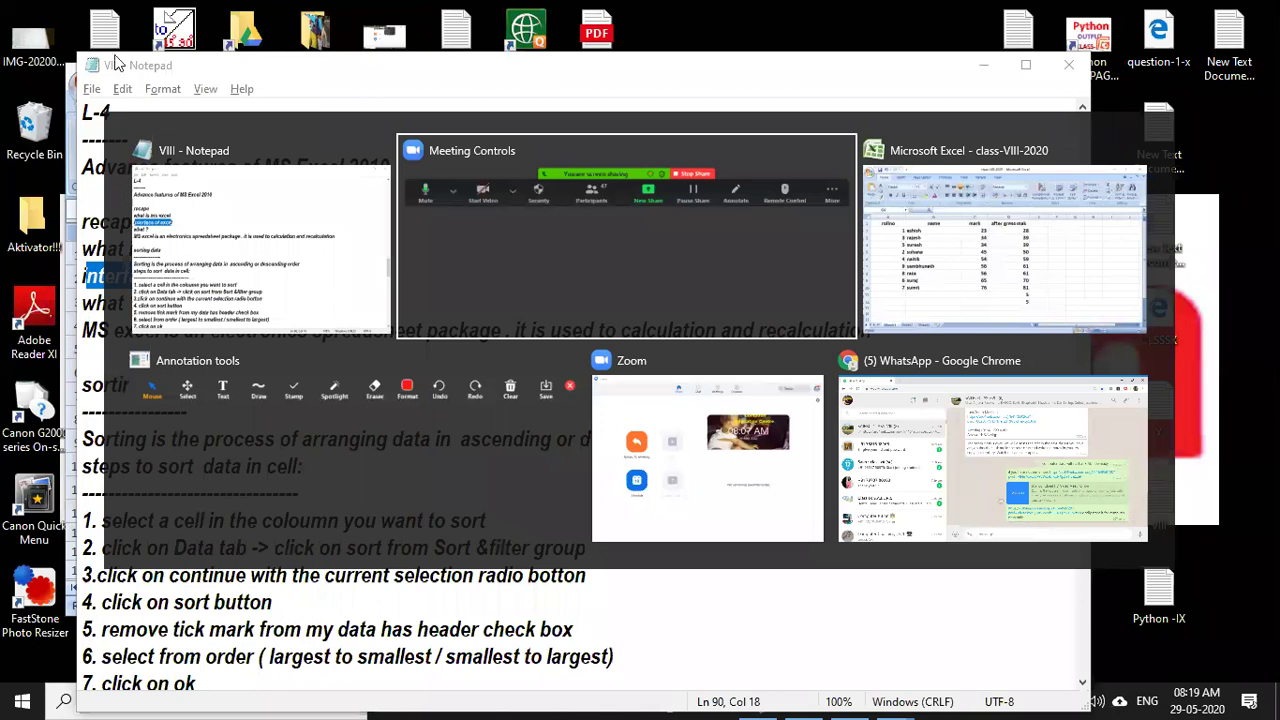
pyautogui.hotkey('alt', 'Tab')
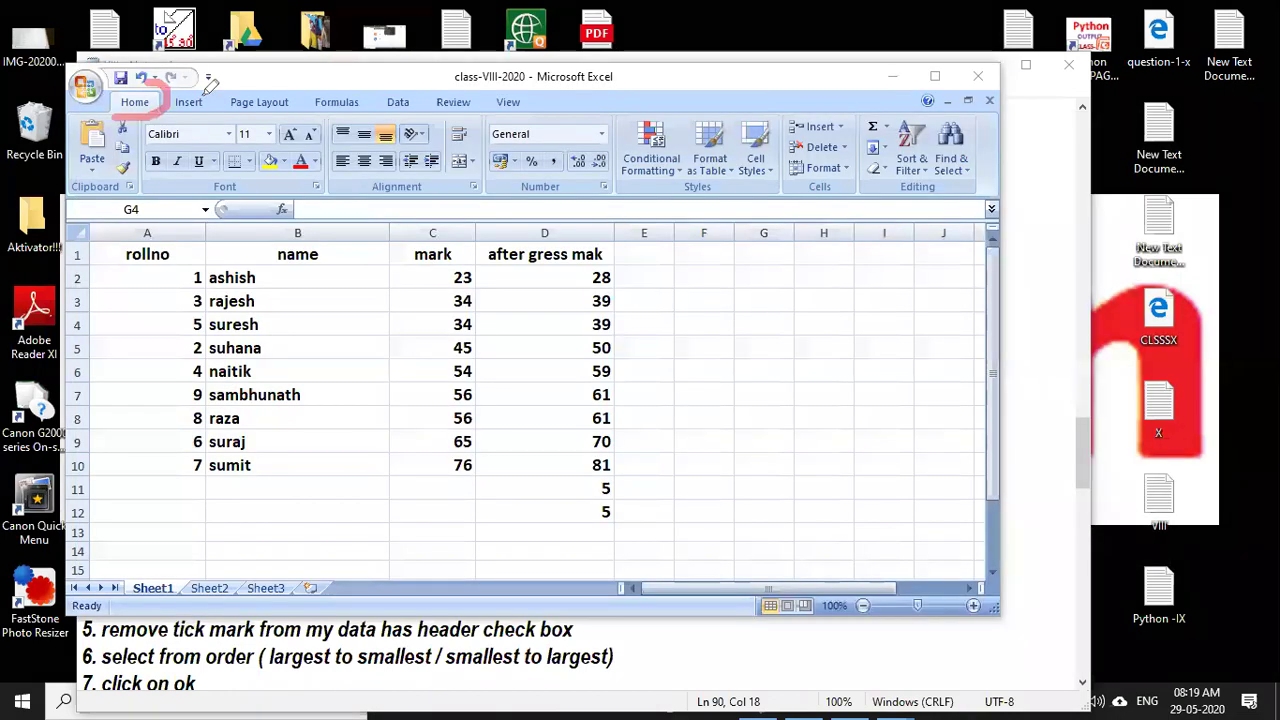
pyautogui.moveTo(195, 95)
pyautogui.mouseDown()
pyautogui.moveTo(300, 110)
pyautogui.moveTo(312, 98)
pyautogui.mouseUp()
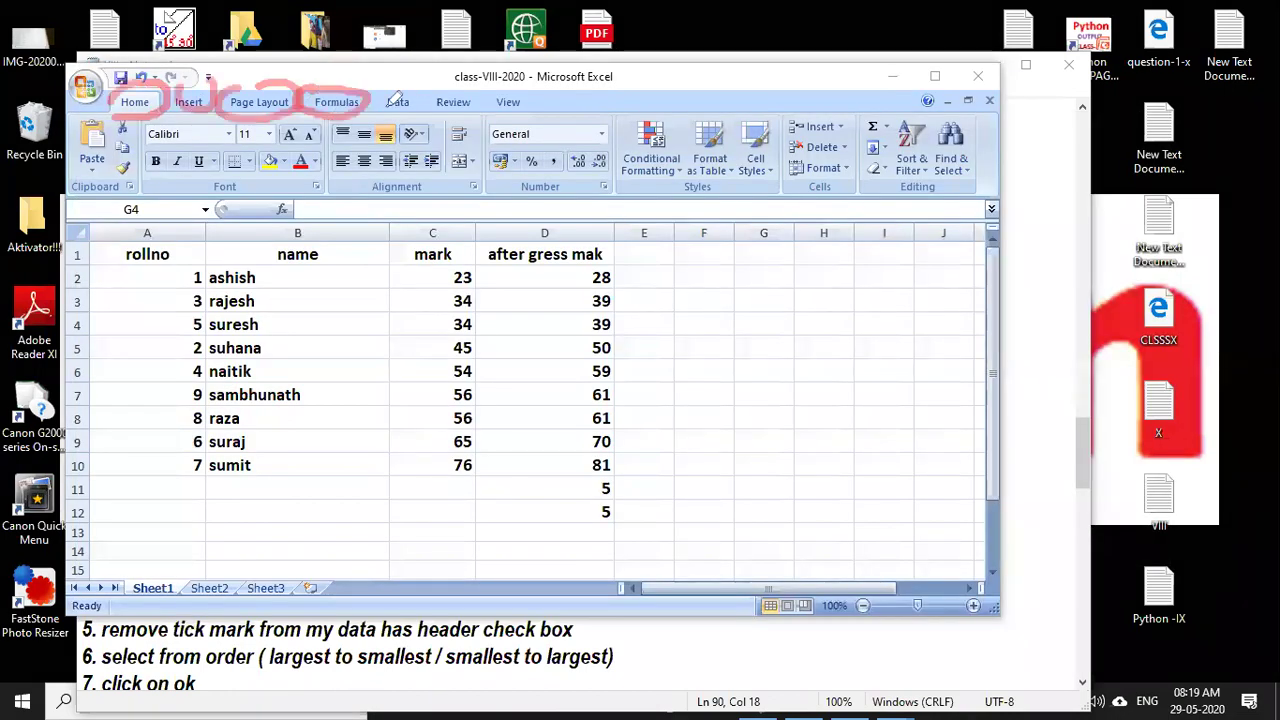
pyautogui.moveTo(418, 90); pyautogui.dragTo(376, 100)
pyautogui.moveTo(482, 92)
pyautogui.mouseDown()
pyautogui.moveTo(434, 106)
pyautogui.moveTo(540, 100)
pyautogui.mouseUp()
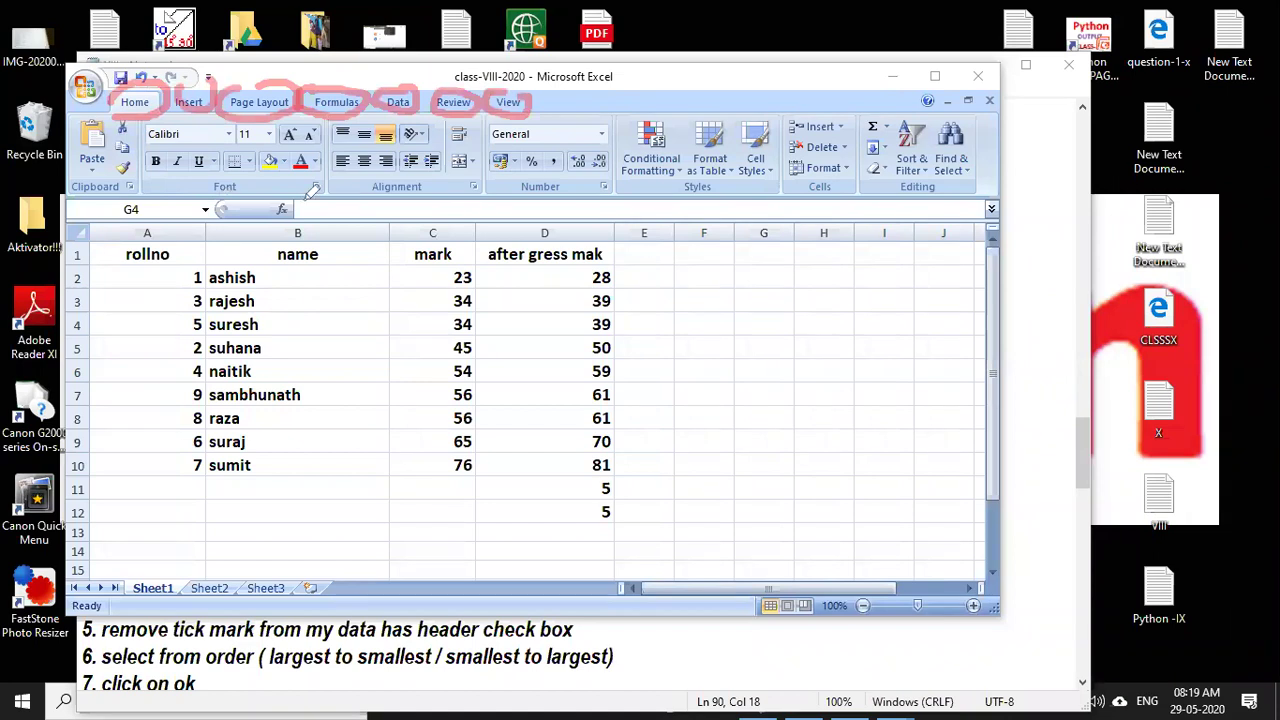
pyautogui.moveTo(155, 198); pyautogui.dragTo(306, 202)
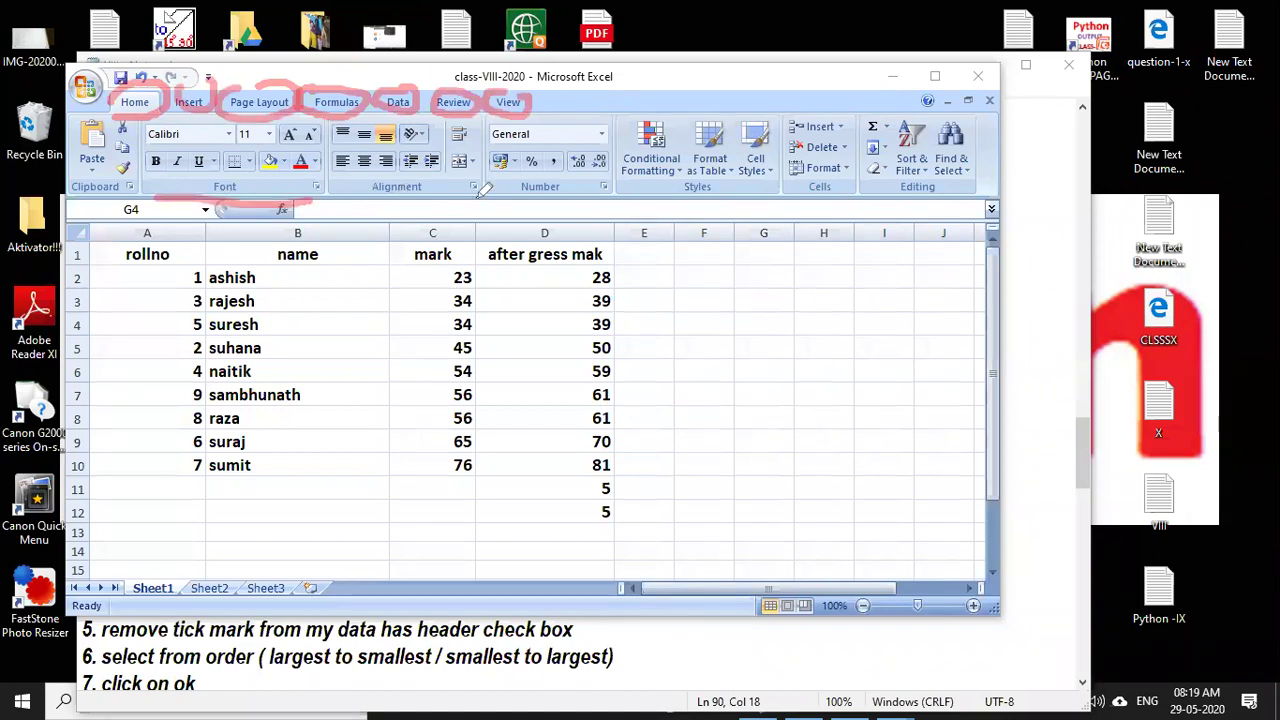
pyautogui.moveTo(483, 190); pyautogui.dragTo(478, 196)
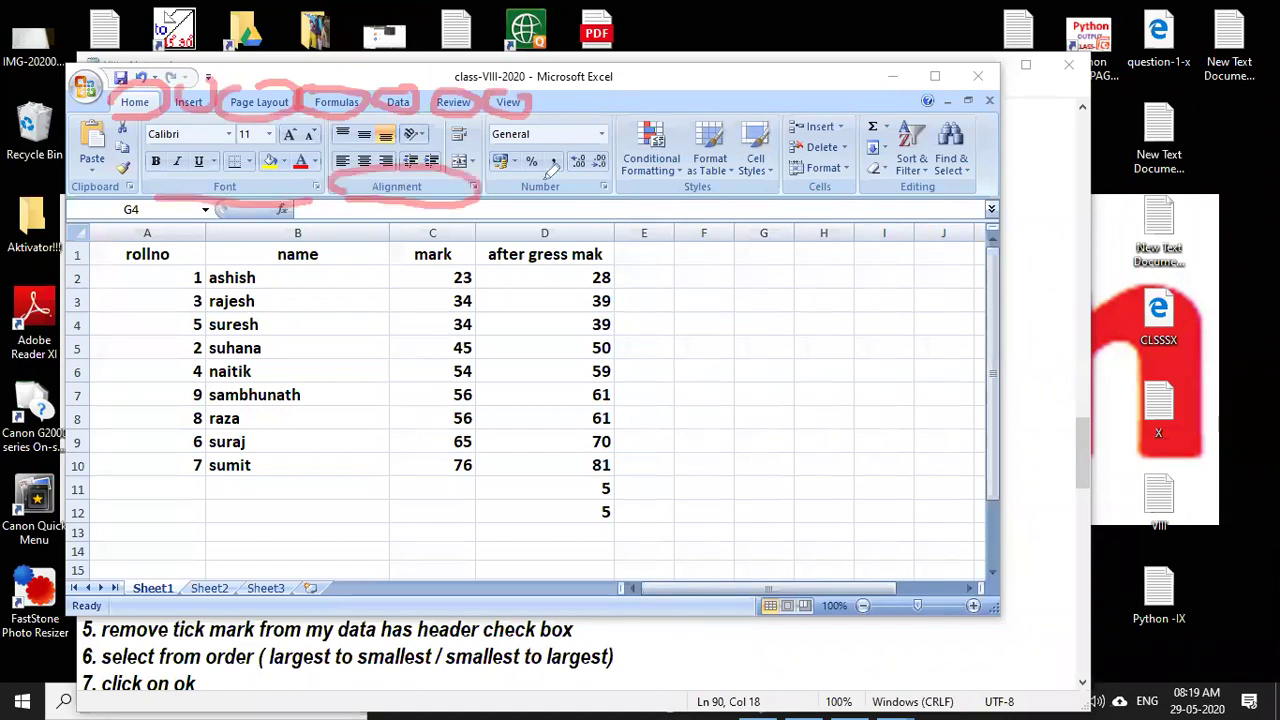
pyautogui.moveTo(553, 166); pyautogui.dragTo(610, 172)
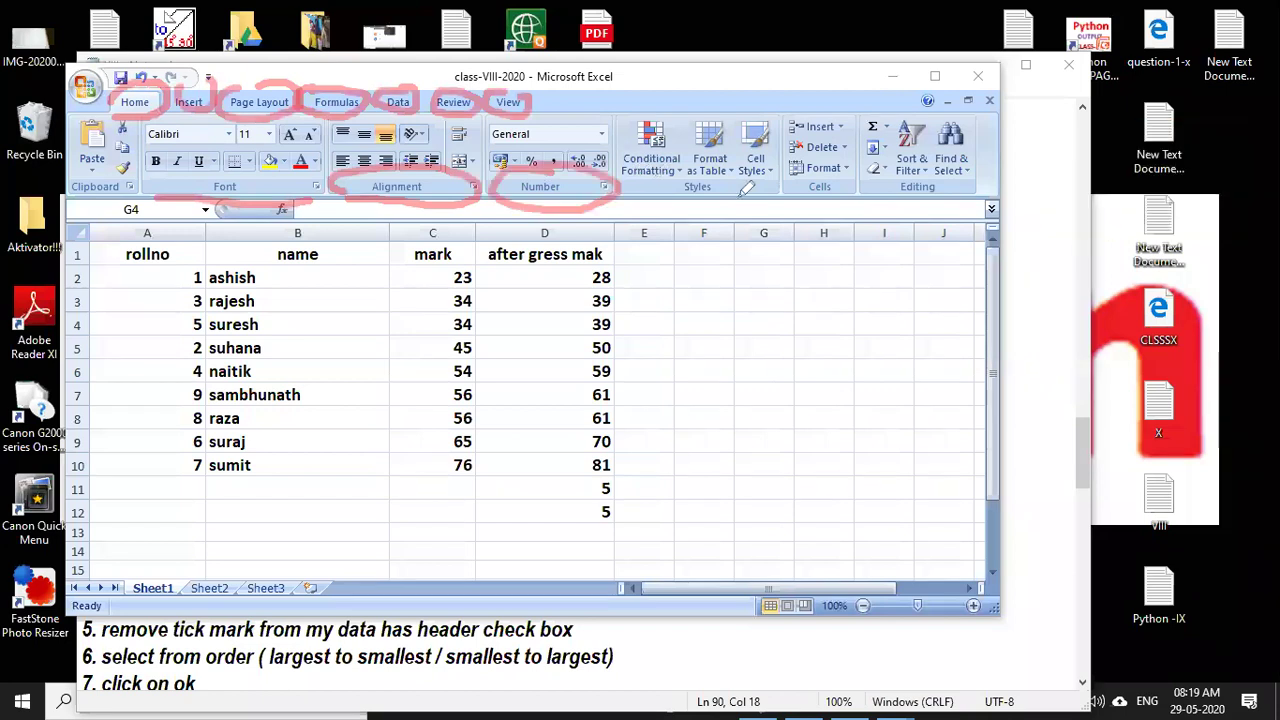
pyautogui.moveTo(740, 196)
pyautogui.mouseDown()
pyautogui.moveTo(648, 178)
pyautogui.moveTo(745, 188)
pyautogui.mouseUp()
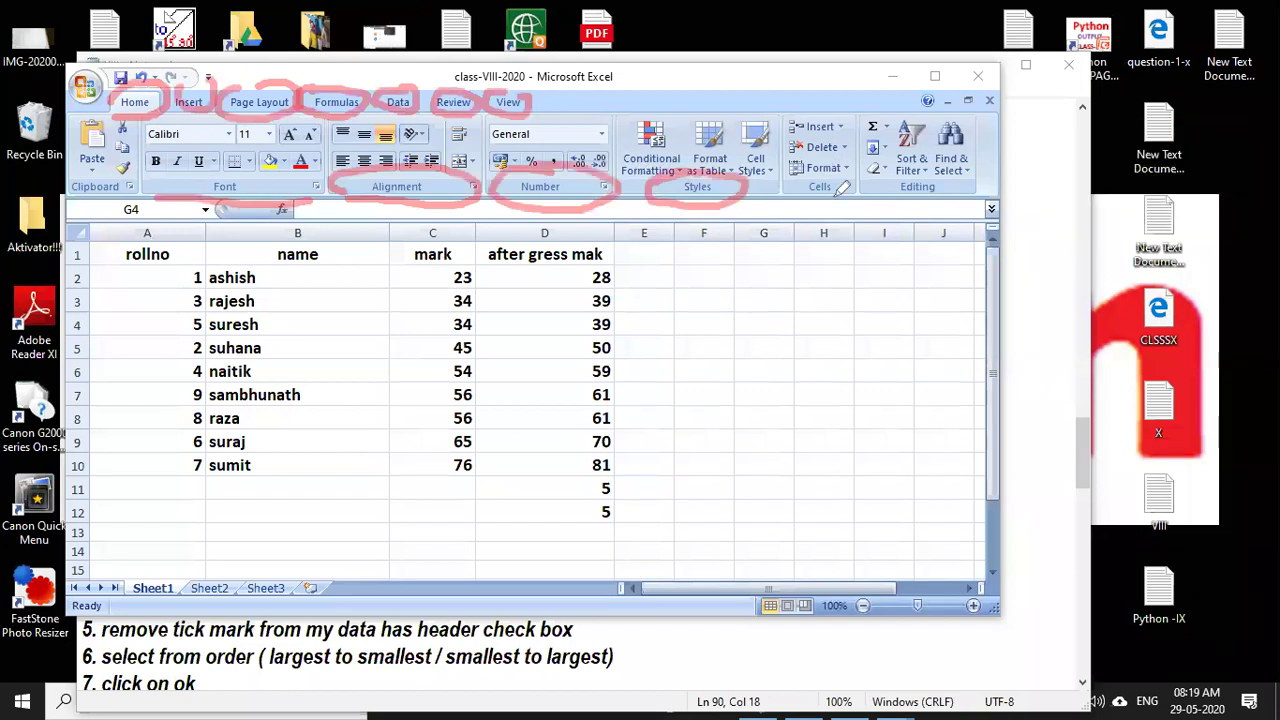
pyautogui.moveTo(838, 182); pyautogui.dragTo(805, 178)
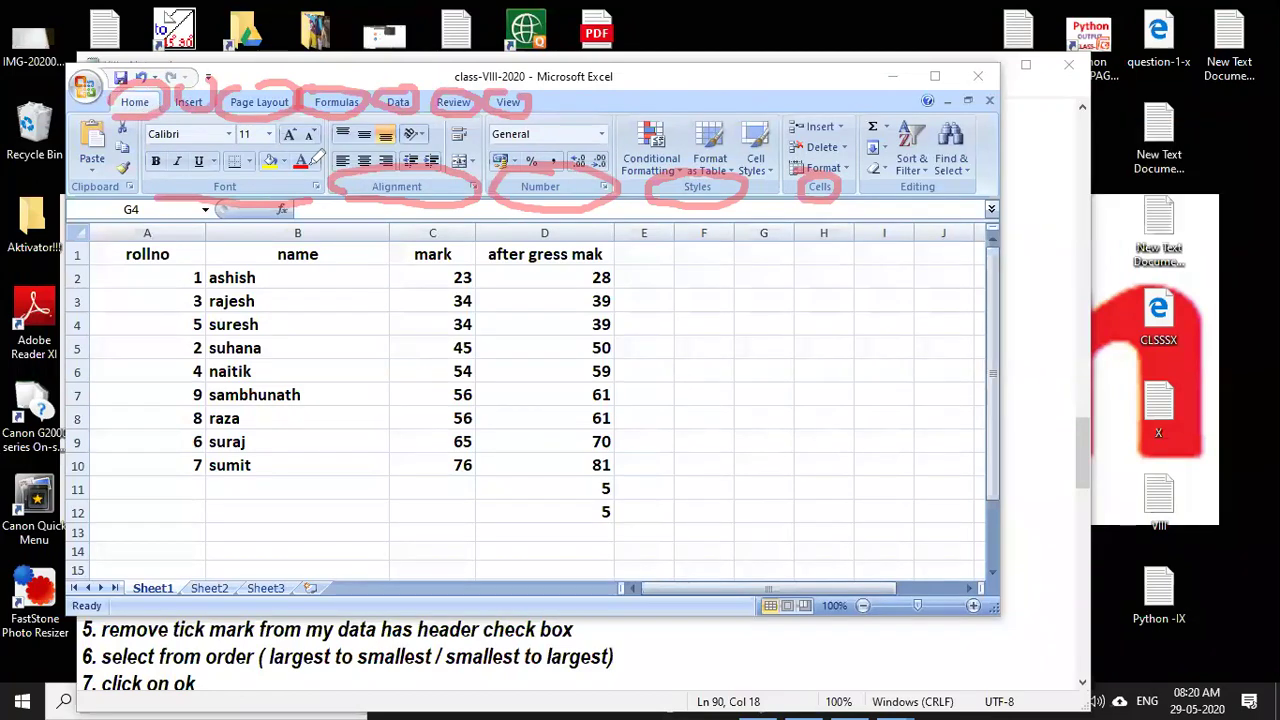
pyautogui.press('e')
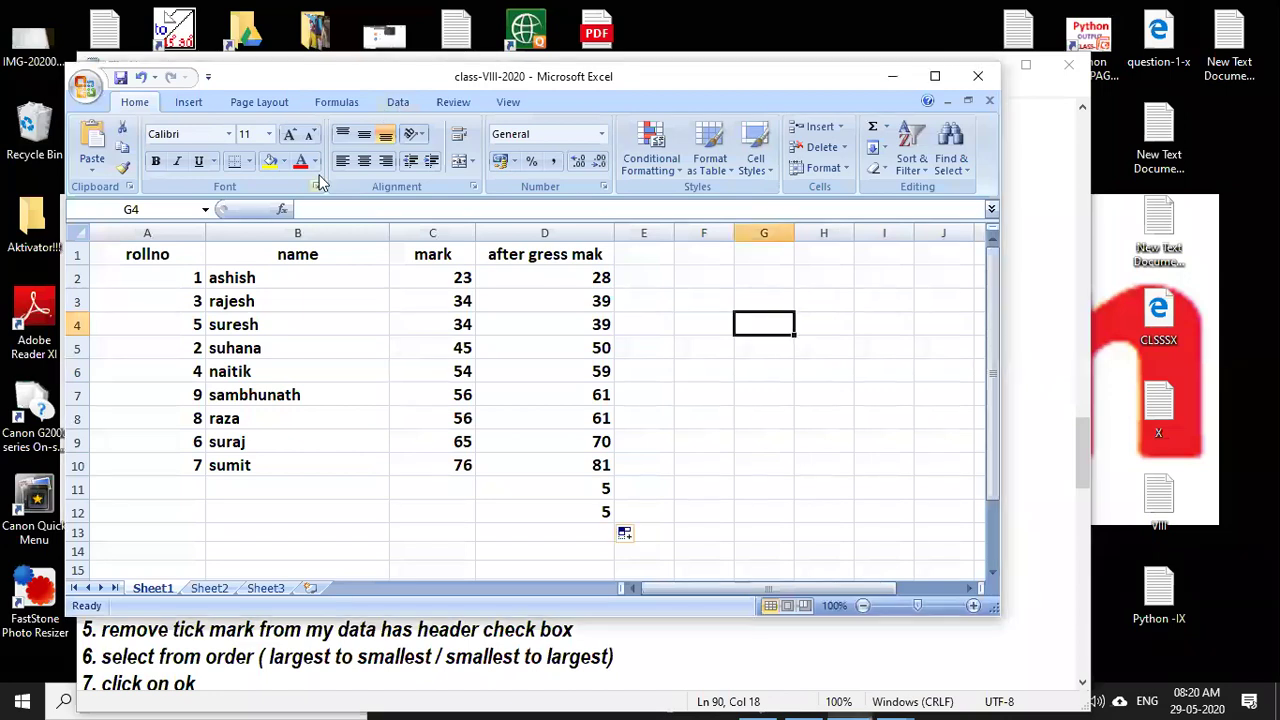
# Browse the Data, Home and Insert ribbon tabs above the marks table.
pyautogui.click(399, 102)
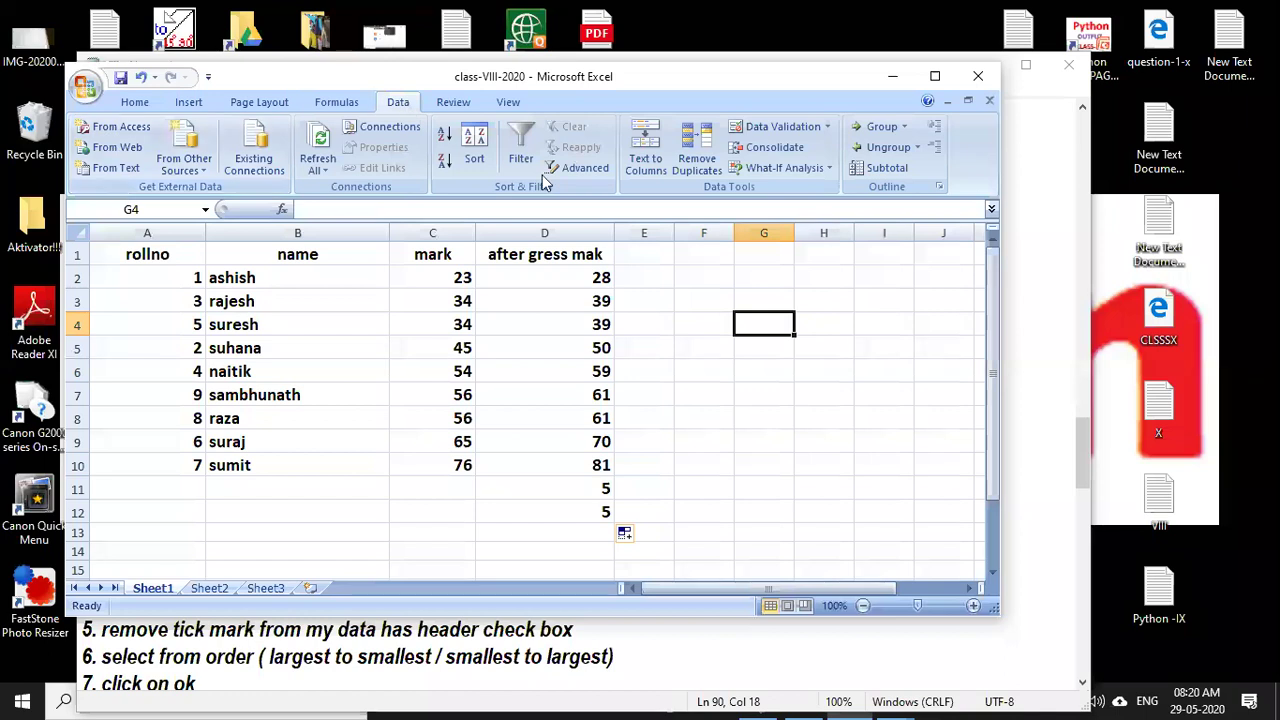
pyautogui.click(135, 104)
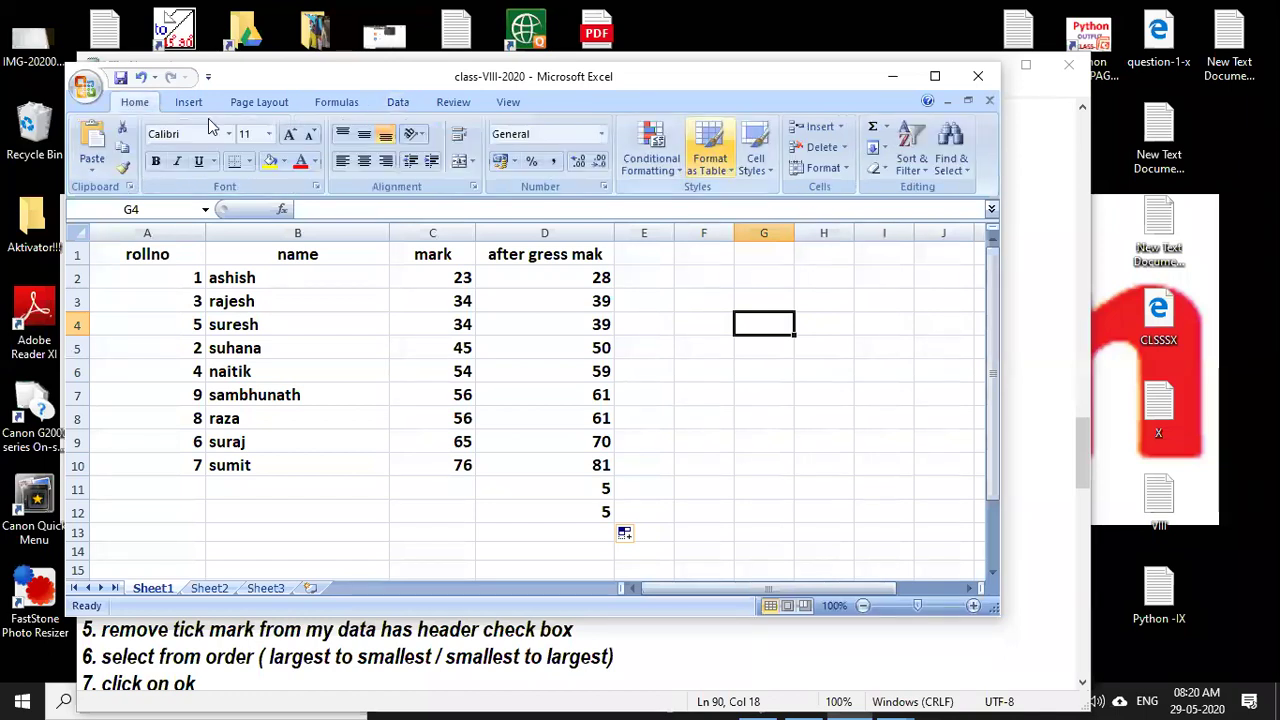
pyautogui.click(188, 102)
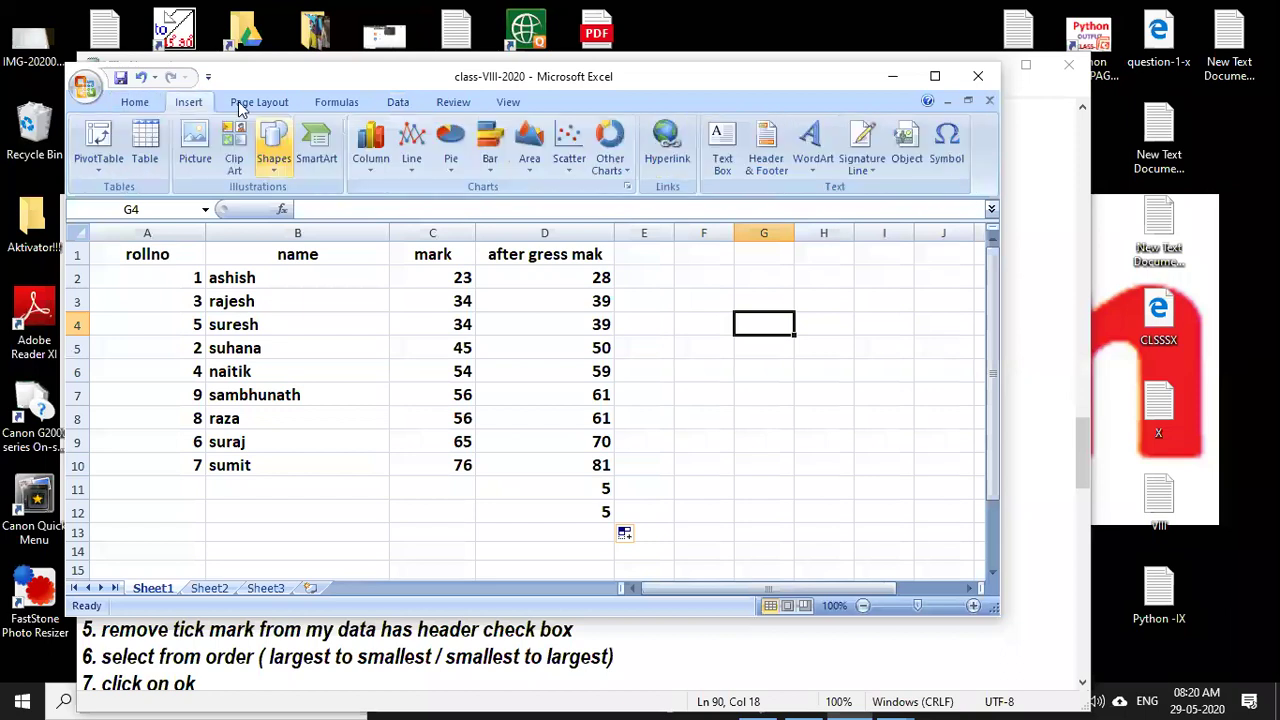
pyautogui.scroll(-1, 186, 115)
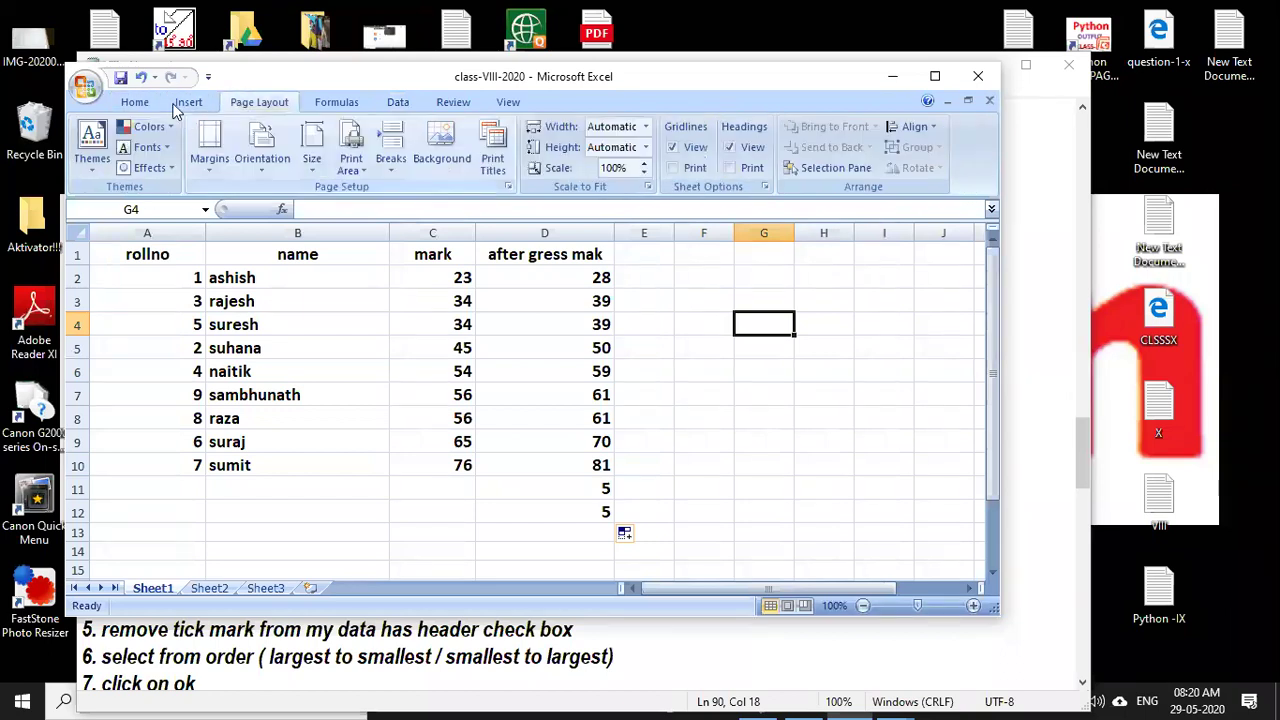
pyautogui.scroll(2, 183, 113)
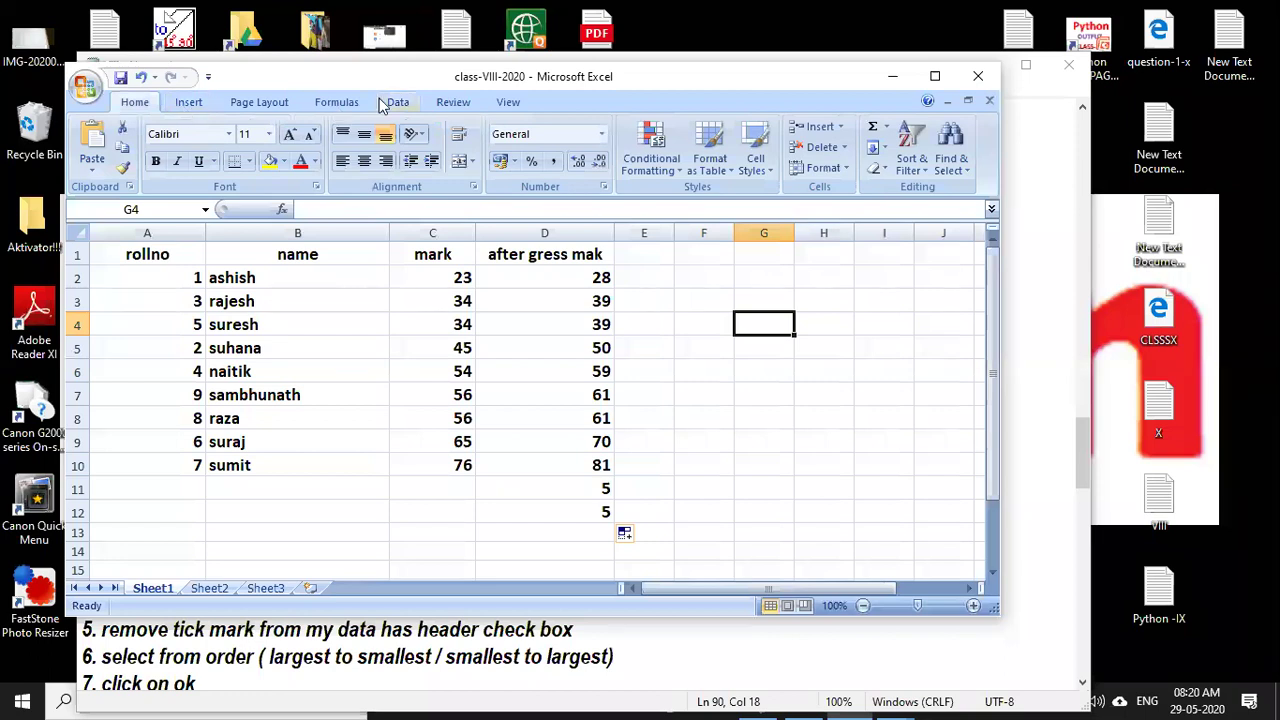
pyautogui.scroll(-4, 345, 188)
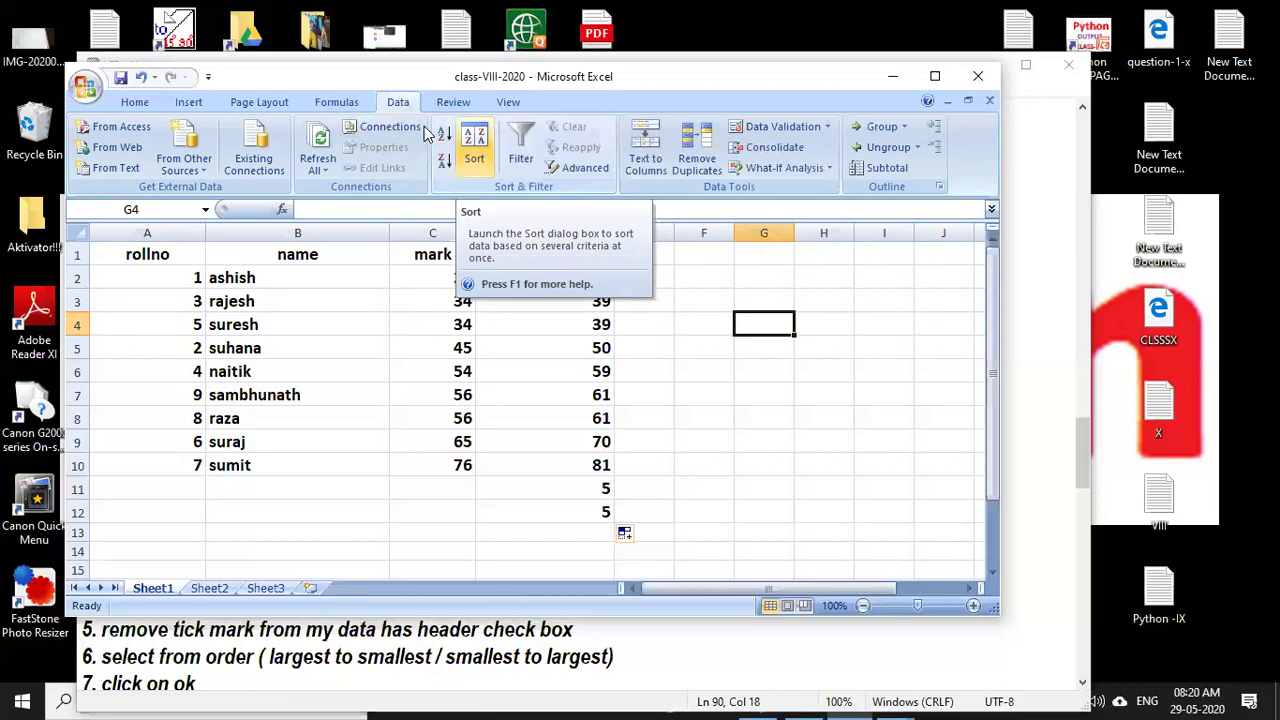
# Show the Review tab tools and move to cell C4 in the mark column.
pyautogui.click(450, 103)
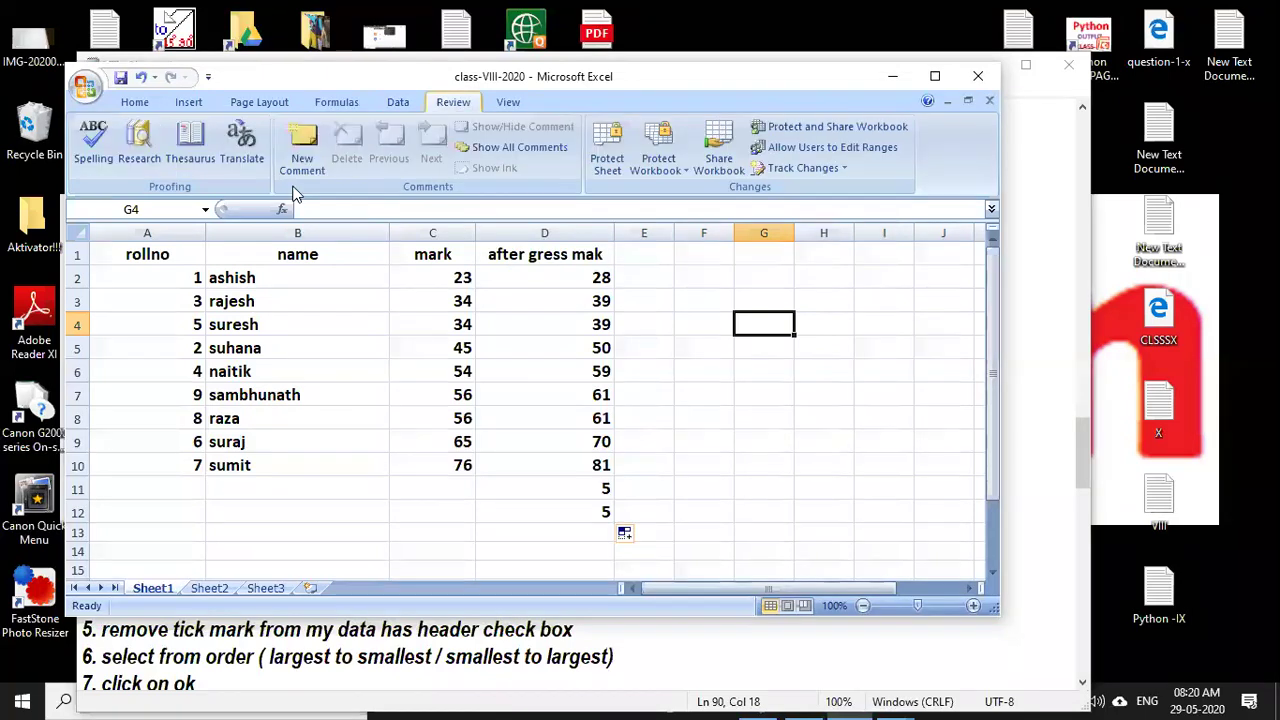
pyautogui.press('Left')
pyautogui.press('Left')
pyautogui.press('Left')
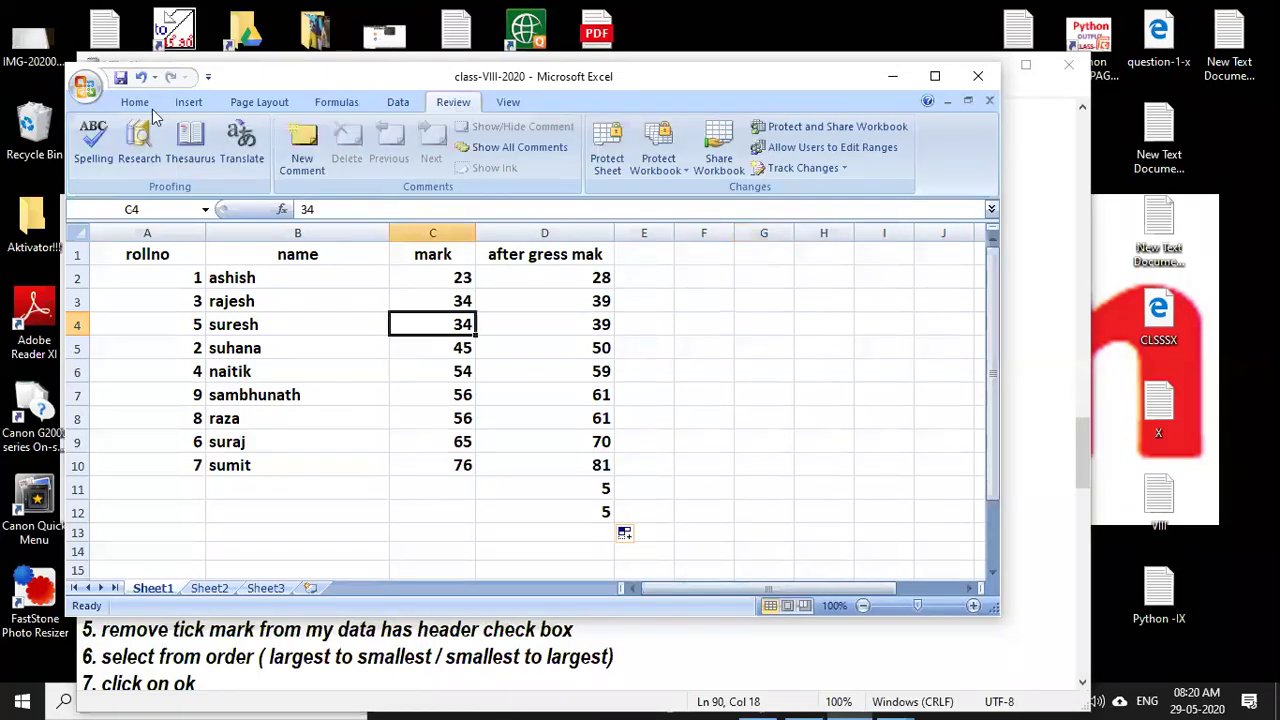
pyautogui.scroll(5, 230, 108)
pyautogui.scroll(-2, 343, 137)
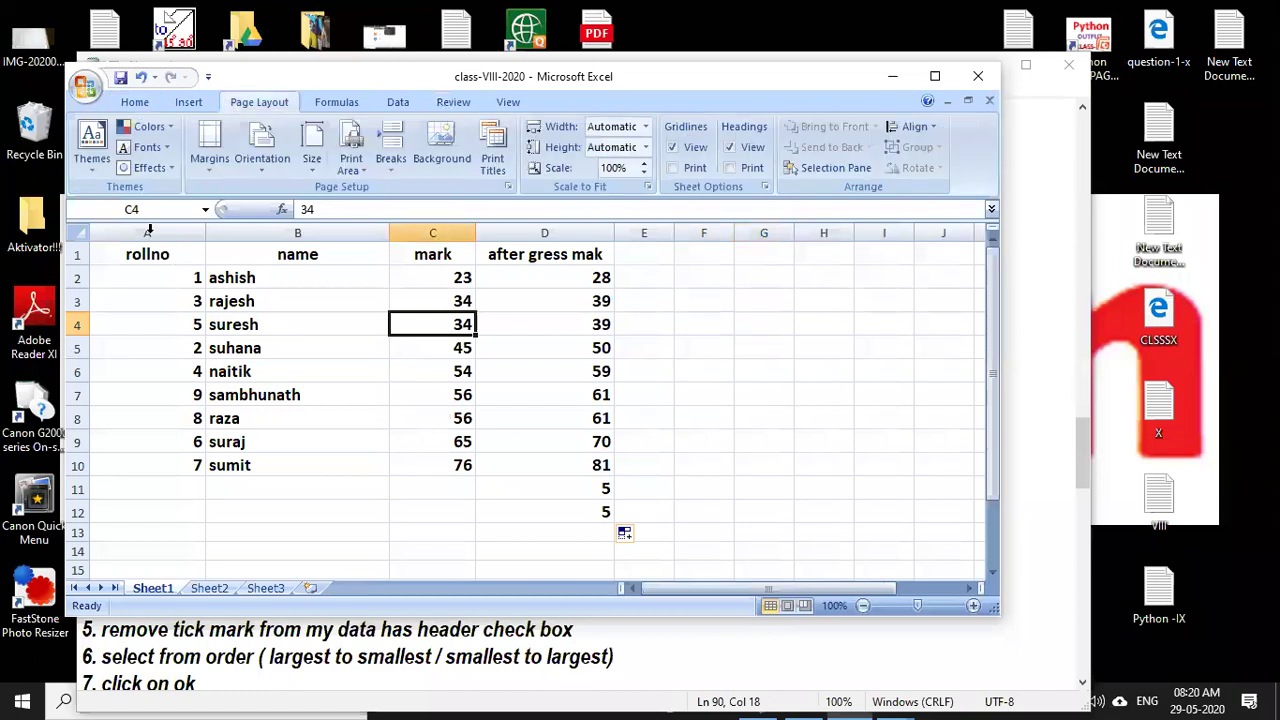
pyautogui.press('Down')
pyautogui.press('Down')
pyautogui.press('Down')
pyautogui.click(297, 232)
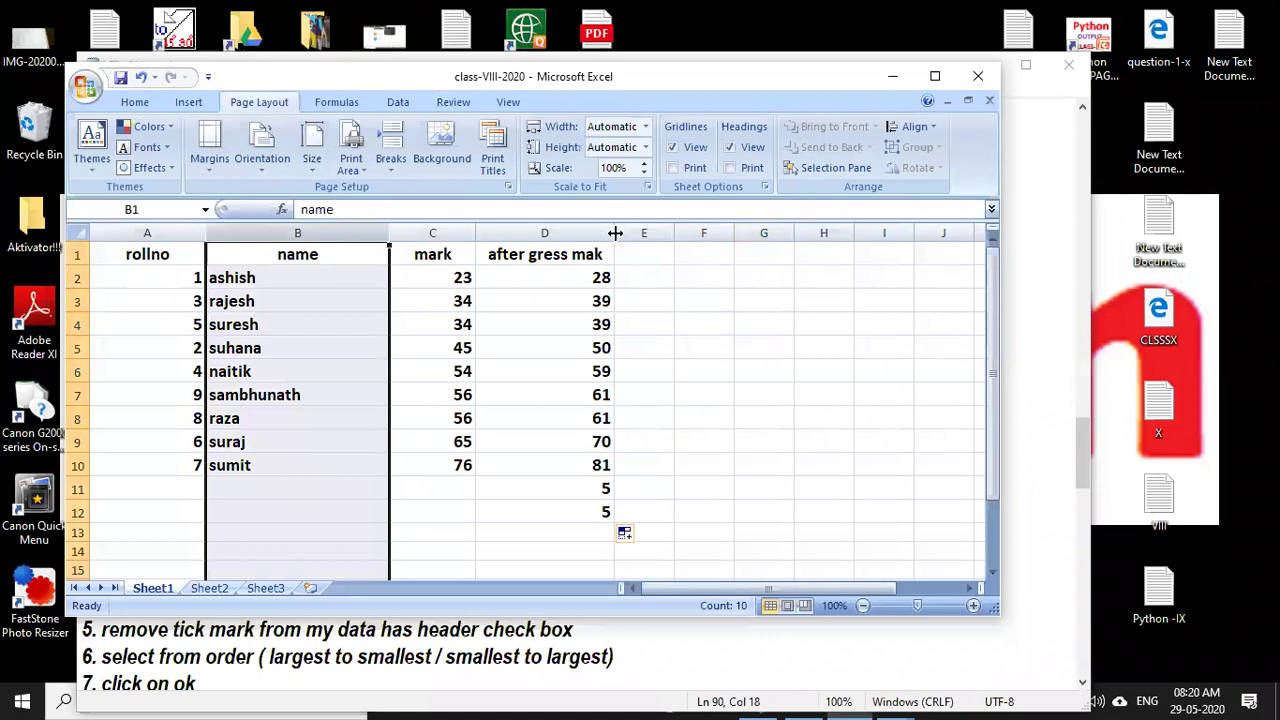
pyautogui.click(600, 232)
pyautogui.press('Right')
pyautogui.hotkey('ctrl', 'space')
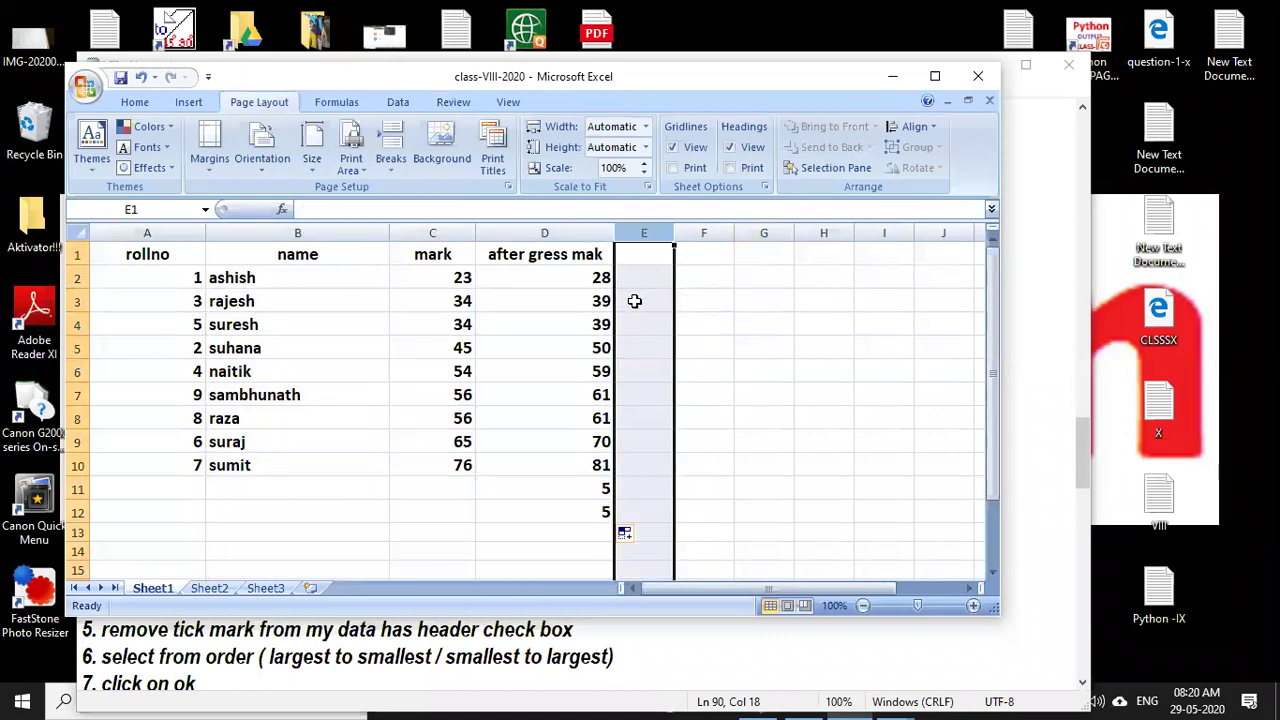
pyautogui.click(150, 232)
pyautogui.click(76, 324)
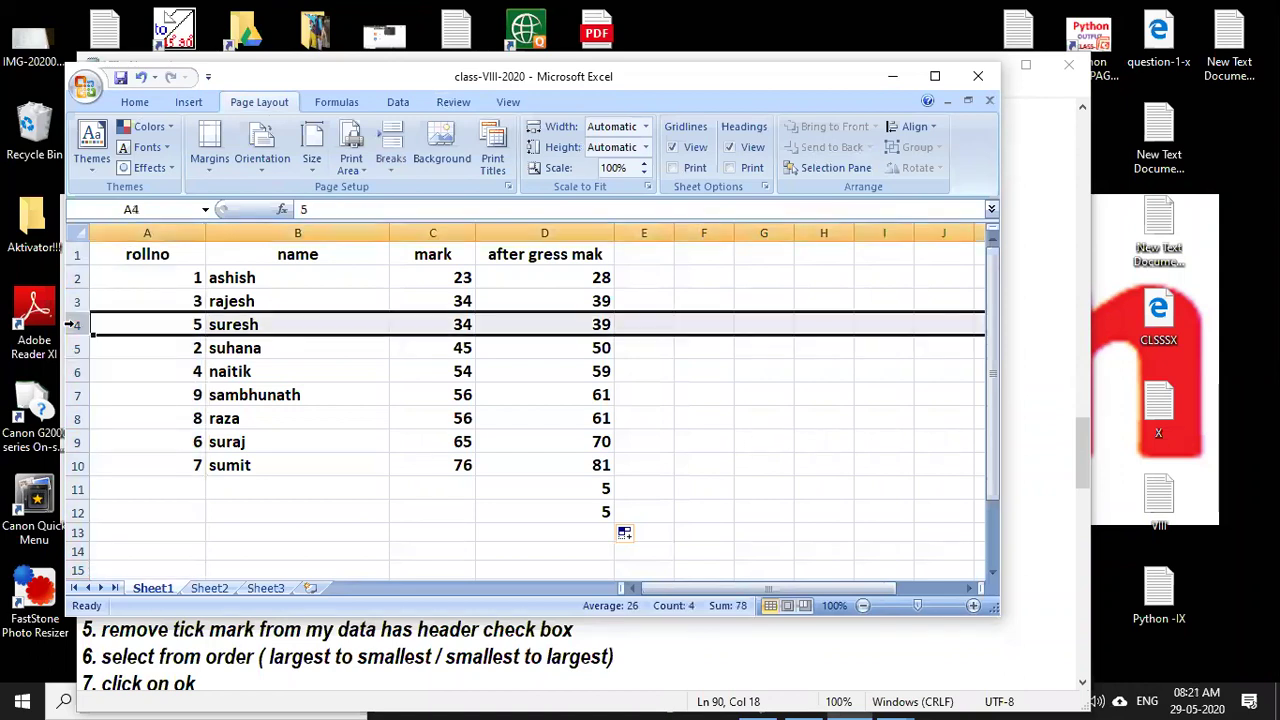
pyautogui.click(77, 420)
pyautogui.click(77, 441)
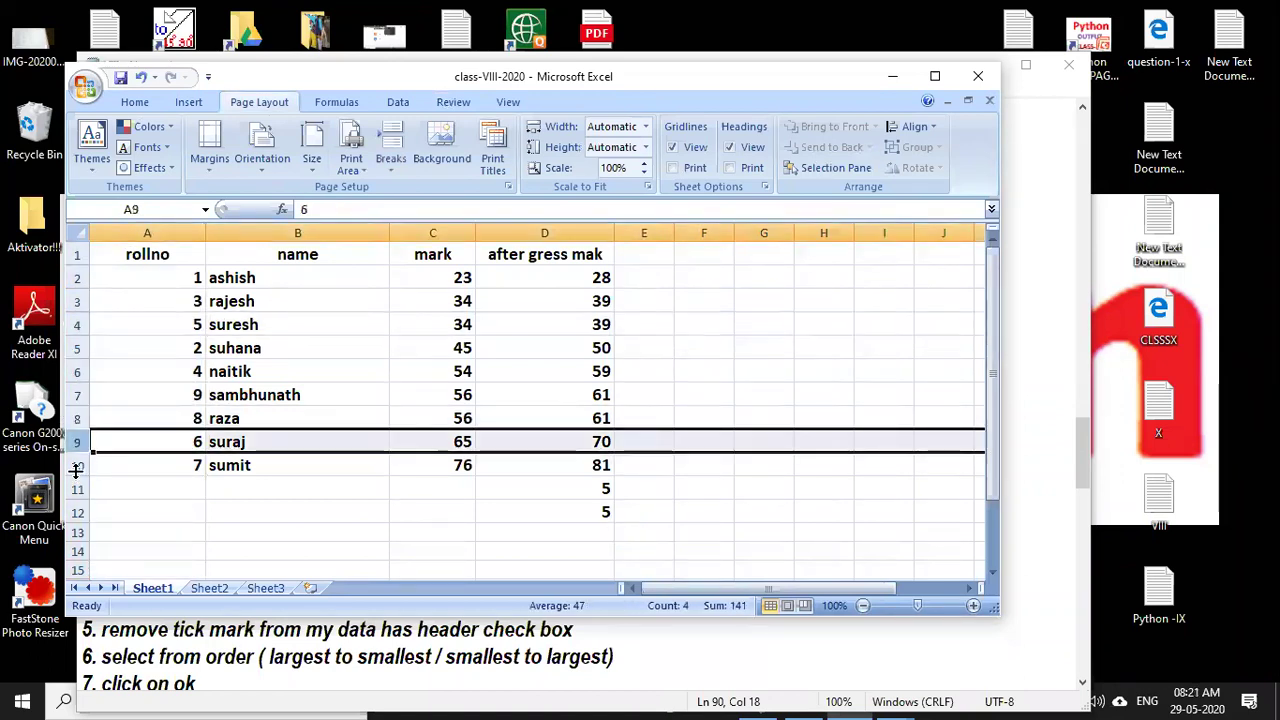
pyautogui.click(77, 465)
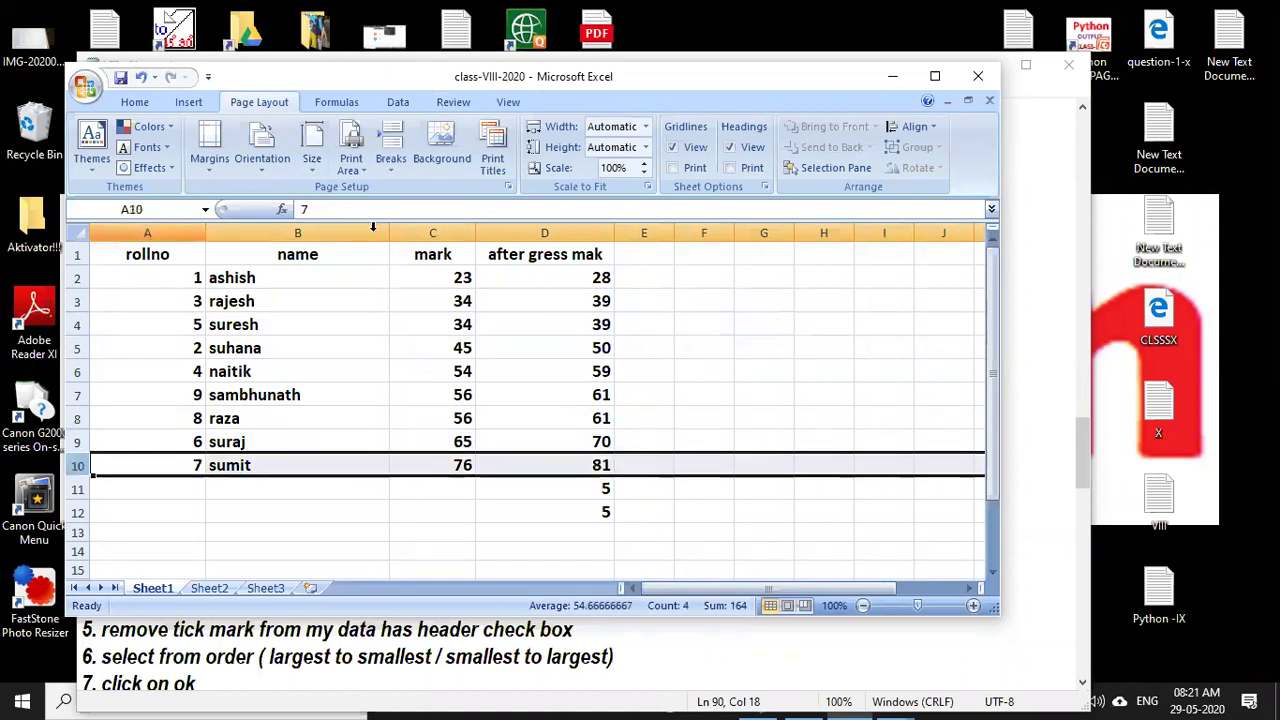
pyautogui.click(300, 232)
pyautogui.click(544, 232)
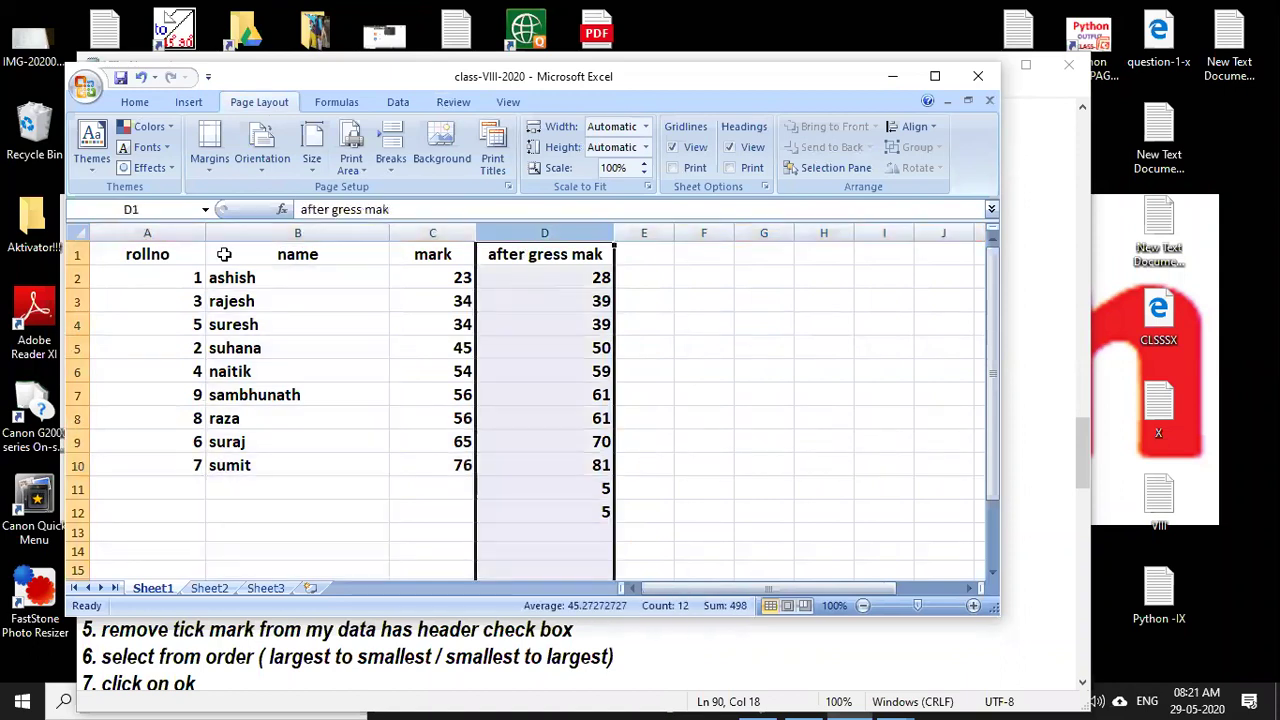
pyautogui.click(297, 232)
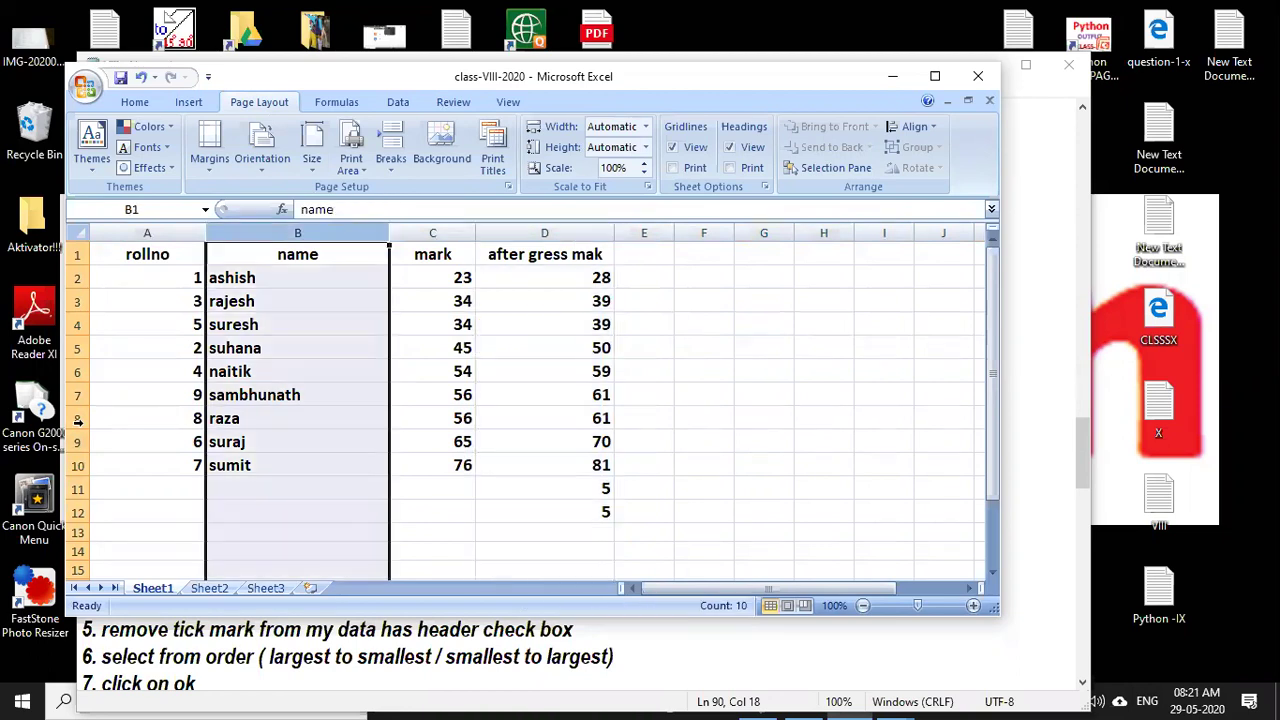
pyautogui.click(77, 420)
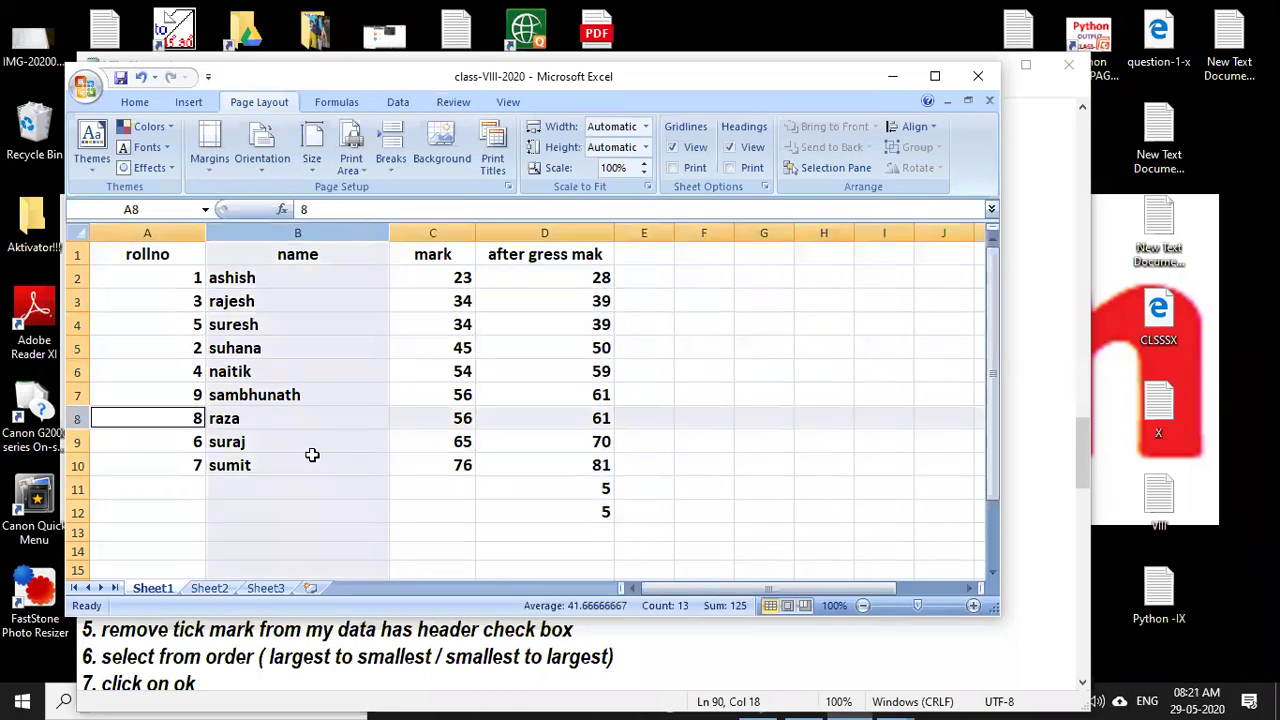
pyautogui.click(331, 460)
pyautogui.press('Up')
pyautogui.press('Up')
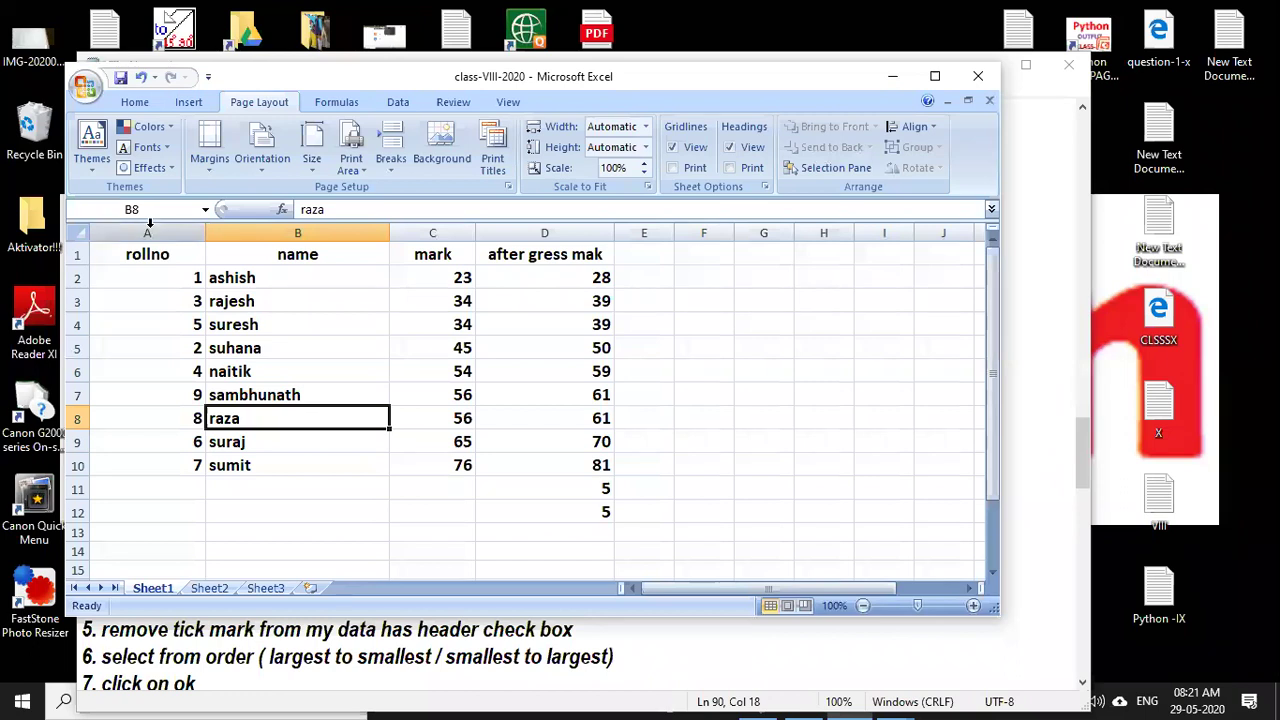
pyautogui.click(150, 222)
pyautogui.click(430, 323)
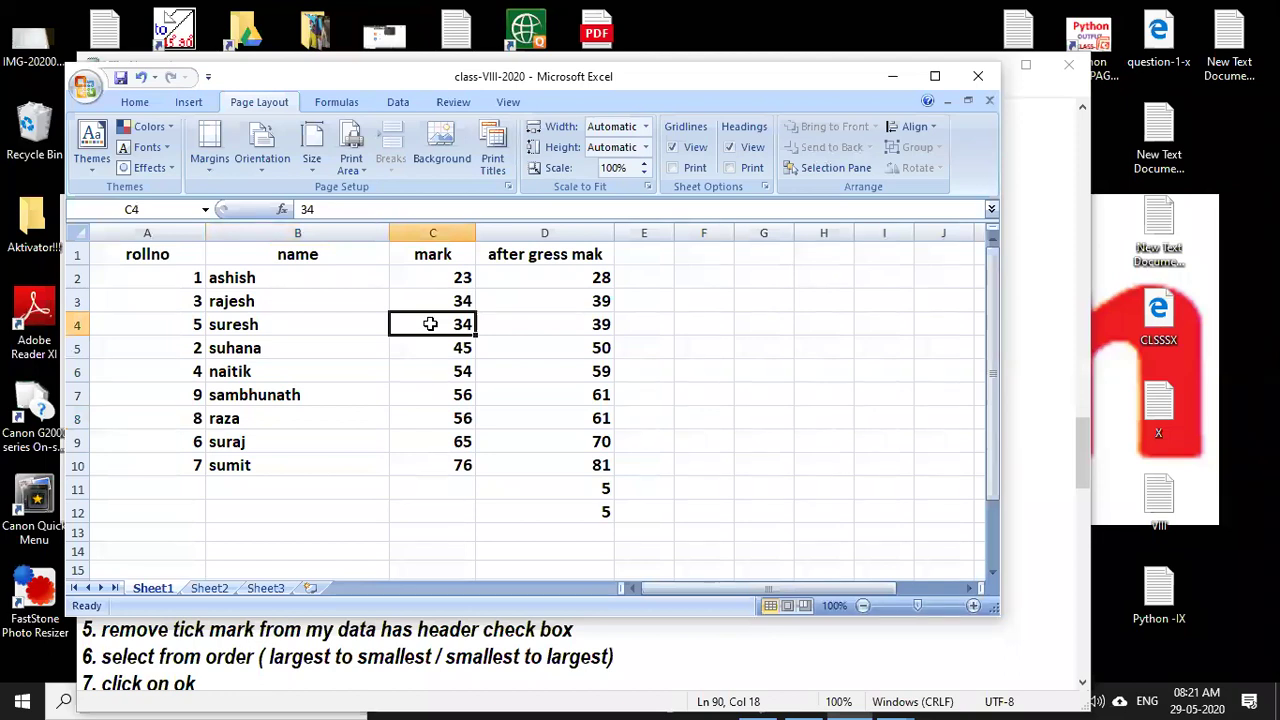
pyautogui.moveTo(148, 212); pyautogui.dragTo(128, 232)
pyautogui.moveTo(270, 232)
pyautogui.mouseDown()
pyautogui.moveTo(295, 227)
pyautogui.moveTo(275, 216)
pyautogui.mouseUp()
pyautogui.moveTo(455, 216); pyautogui.dragTo(415, 212)
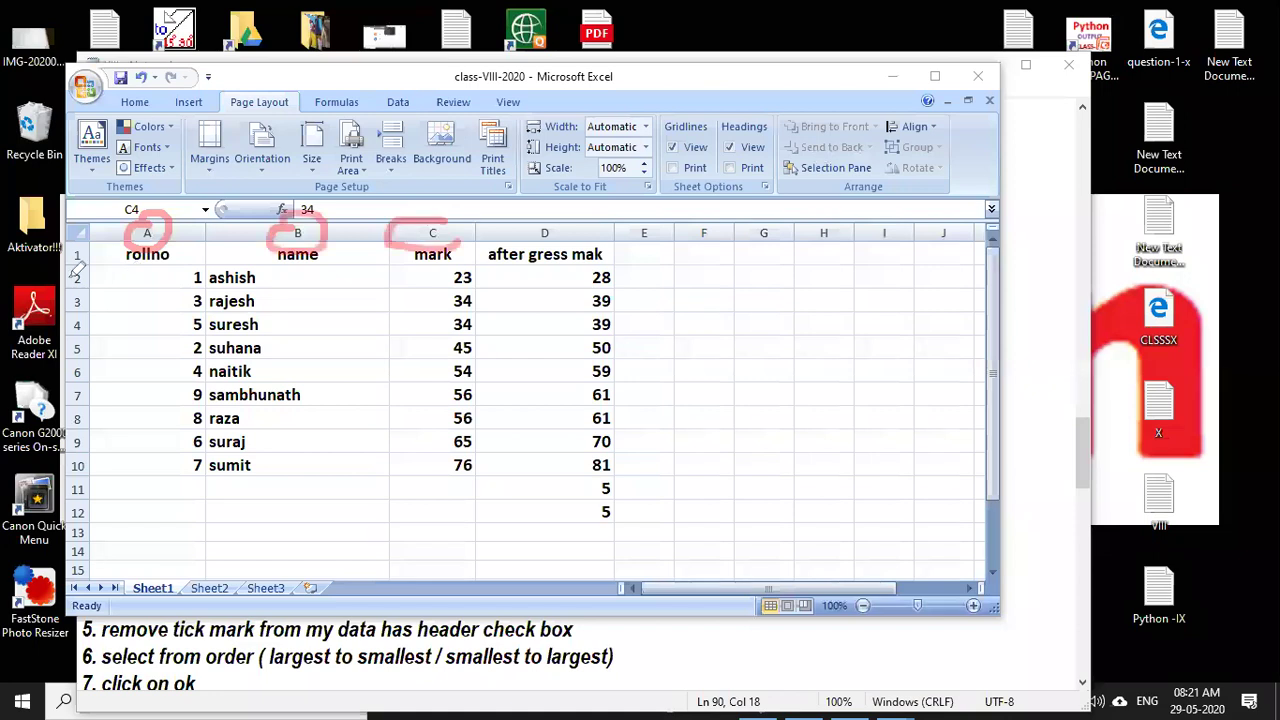
pyautogui.moveTo(70, 272)
pyautogui.mouseDown()
pyautogui.moveTo(90, 278)
pyautogui.moveTo(70, 250)
pyautogui.moveTo(88, 250)
pyautogui.mouseUp()
pyautogui.moveTo(88, 316); pyautogui.dragTo(66, 332)
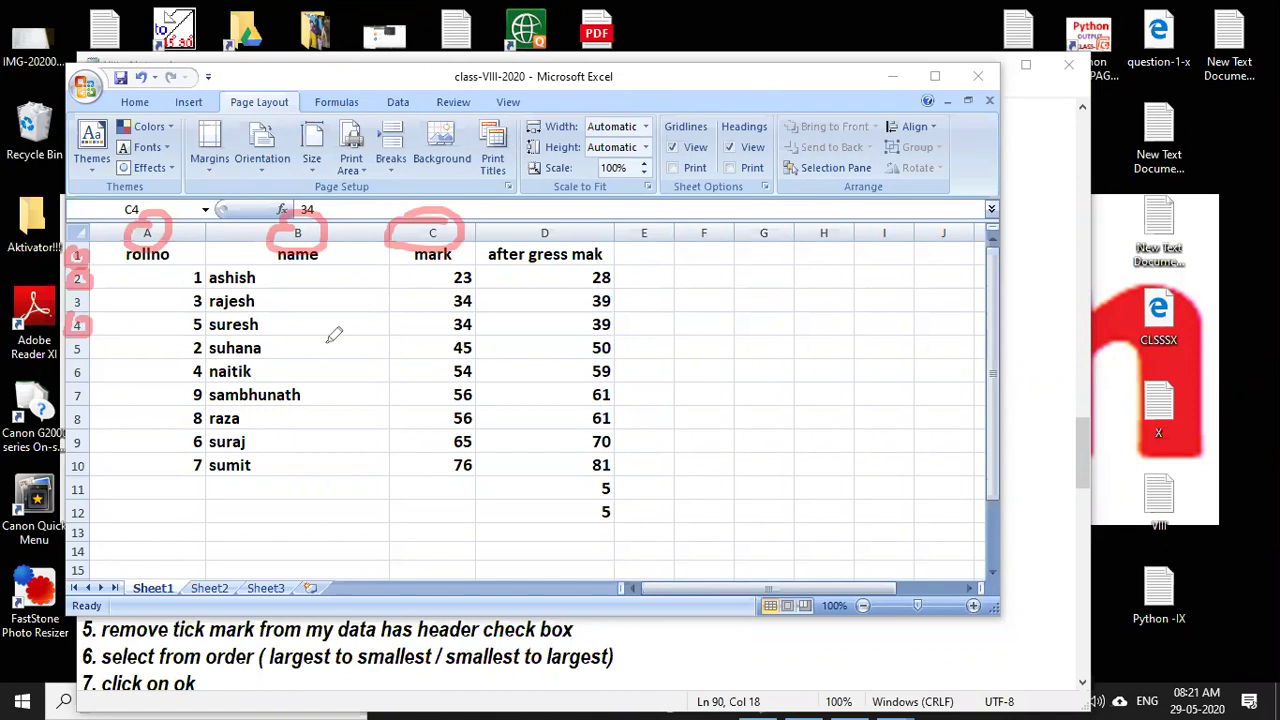
pyautogui.press('e')
pyautogui.moveTo(353, 444); pyautogui.dragTo(295, 407)
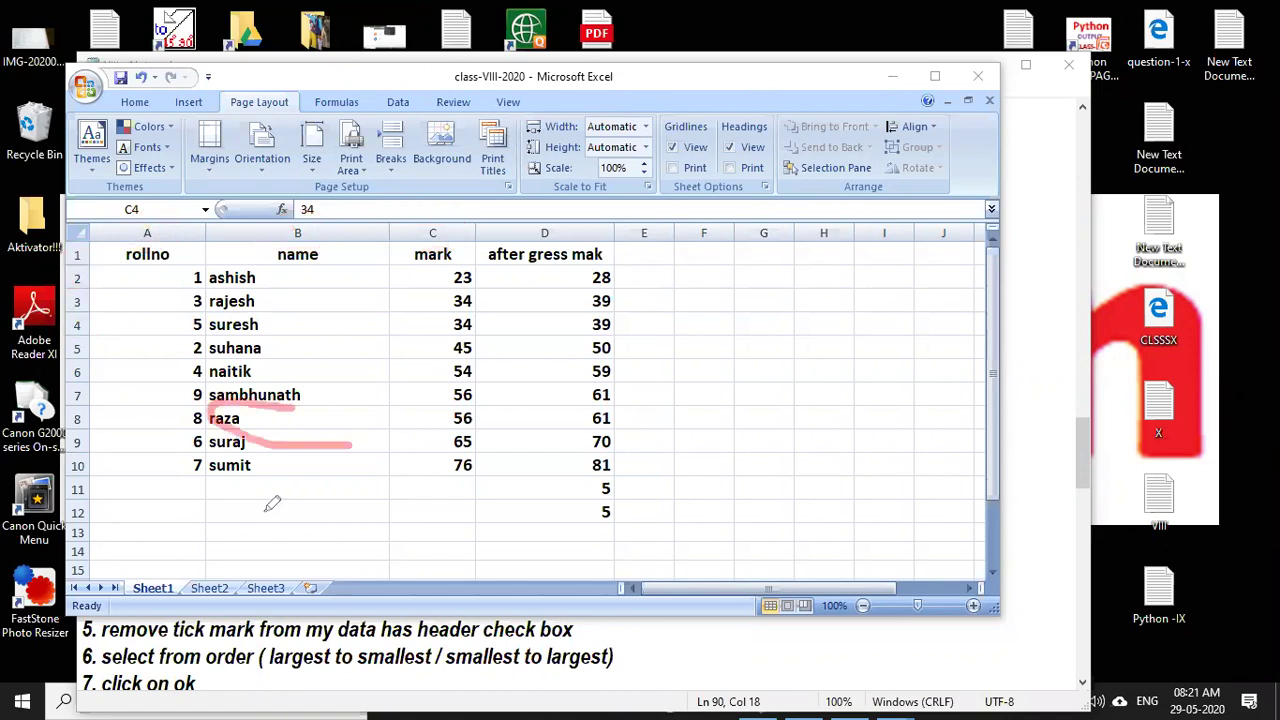
pyautogui.moveTo(208, 496); pyautogui.dragTo(209, 510)
pyautogui.moveTo(355, 518)
pyautogui.mouseDown()
pyautogui.moveTo(385, 500)
pyautogui.moveTo(190, 524)
pyautogui.mouseUp()
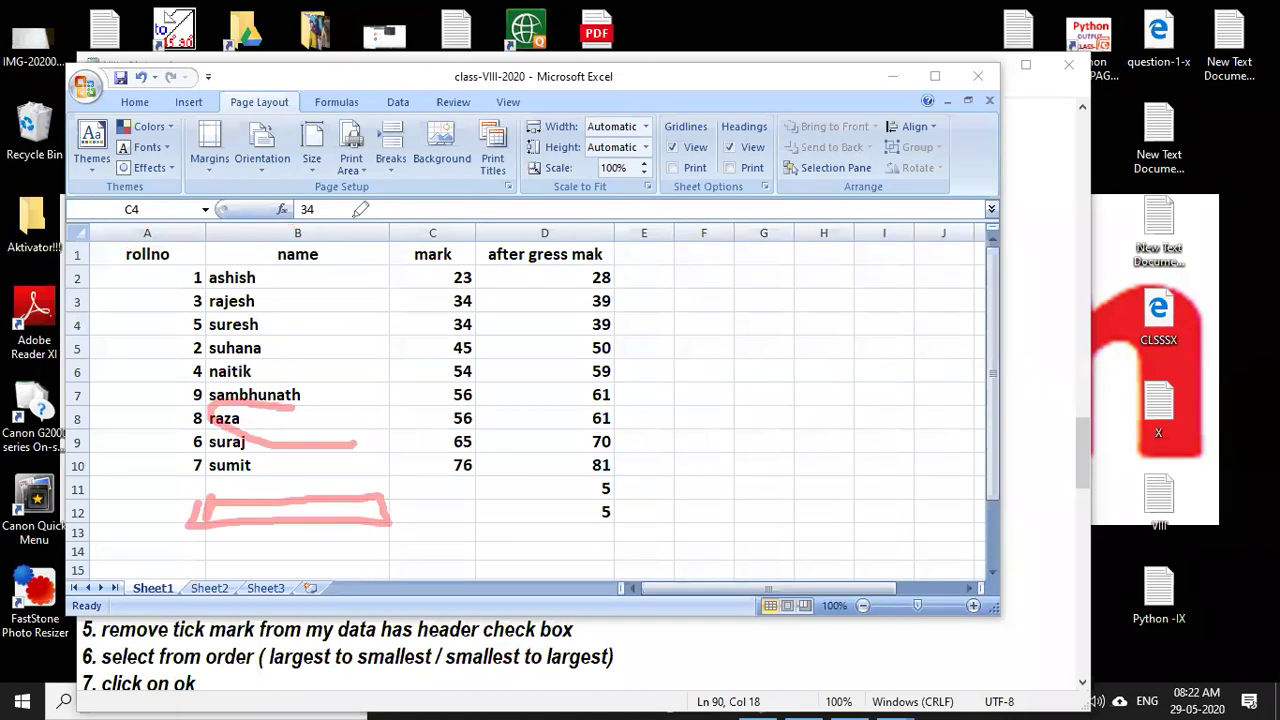
pyautogui.click(263, 502)
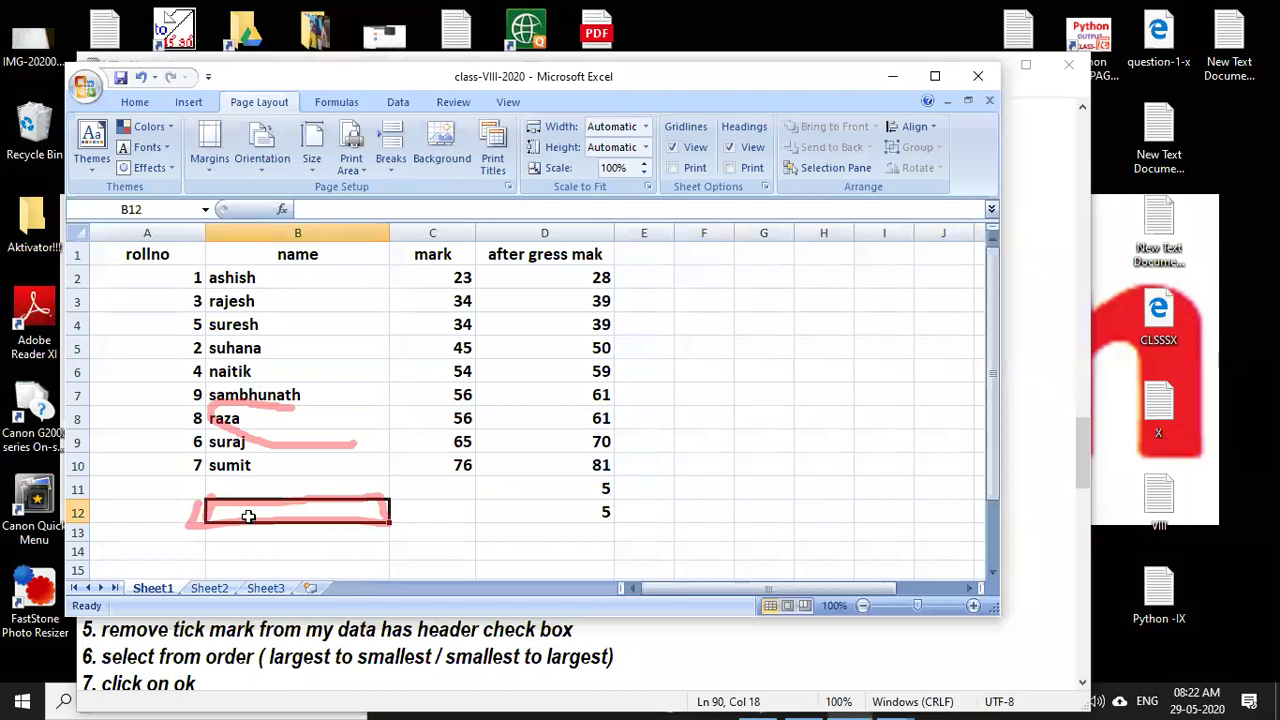
pyautogui.click(336, 489)
pyautogui.moveTo(676, 459); pyautogui.dragTo(552, 513)
pyautogui.moveTo(722, 398)
pyautogui.mouseDown()
pyautogui.moveTo(718, 430)
pyautogui.moveTo(786, 410)
pyautogui.moveTo(814, 418)
pyautogui.mouseUp()
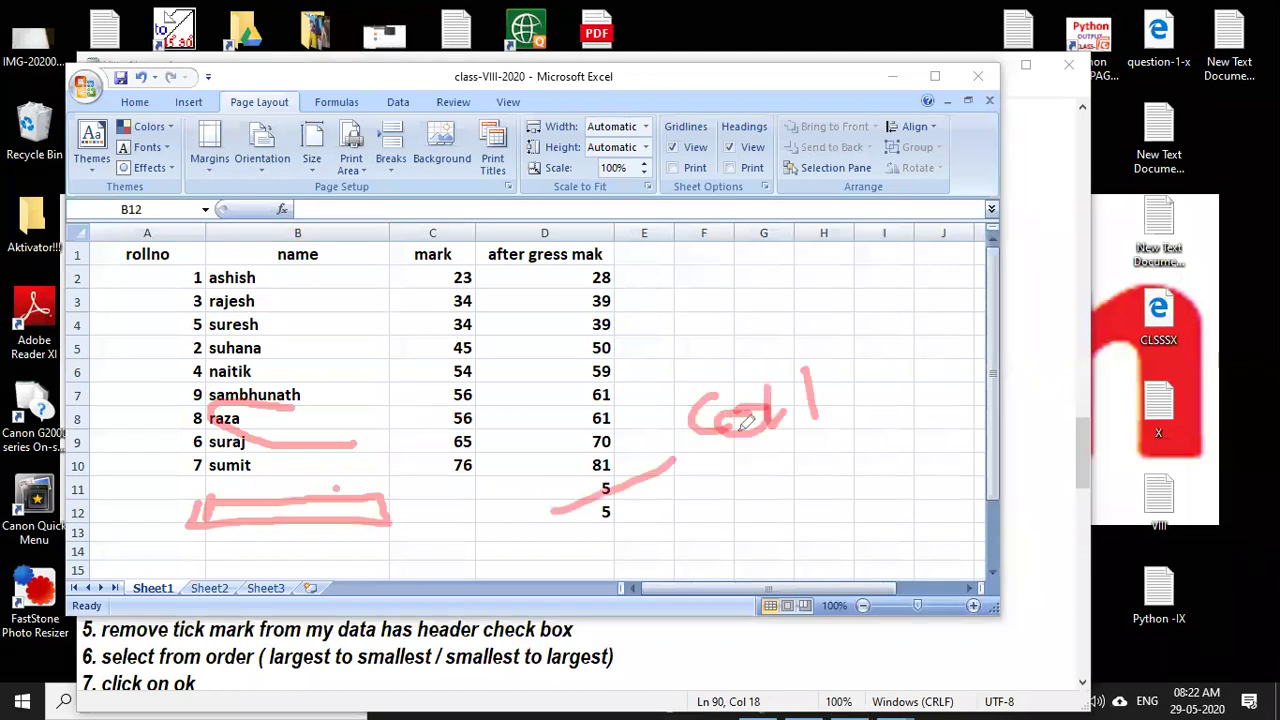
pyautogui.moveTo(716, 410); pyautogui.dragTo(756, 430)
pyautogui.moveTo(557, 492)
pyautogui.mouseDown()
pyautogui.moveTo(553, 514)
pyautogui.moveTo(574, 519)
pyautogui.mouseUp()
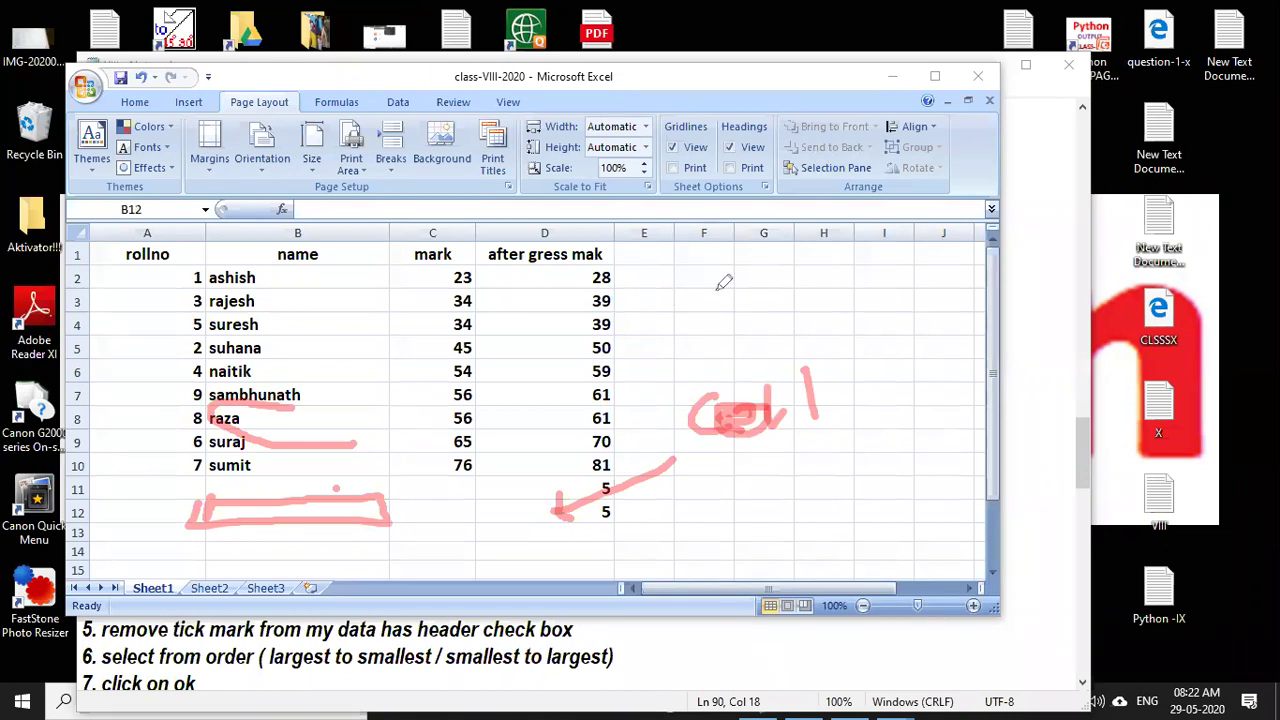
pyautogui.moveTo(676, 290)
pyautogui.mouseDown()
pyautogui.moveTo(718, 293)
pyautogui.moveTo(680, 312)
pyautogui.mouseUp()
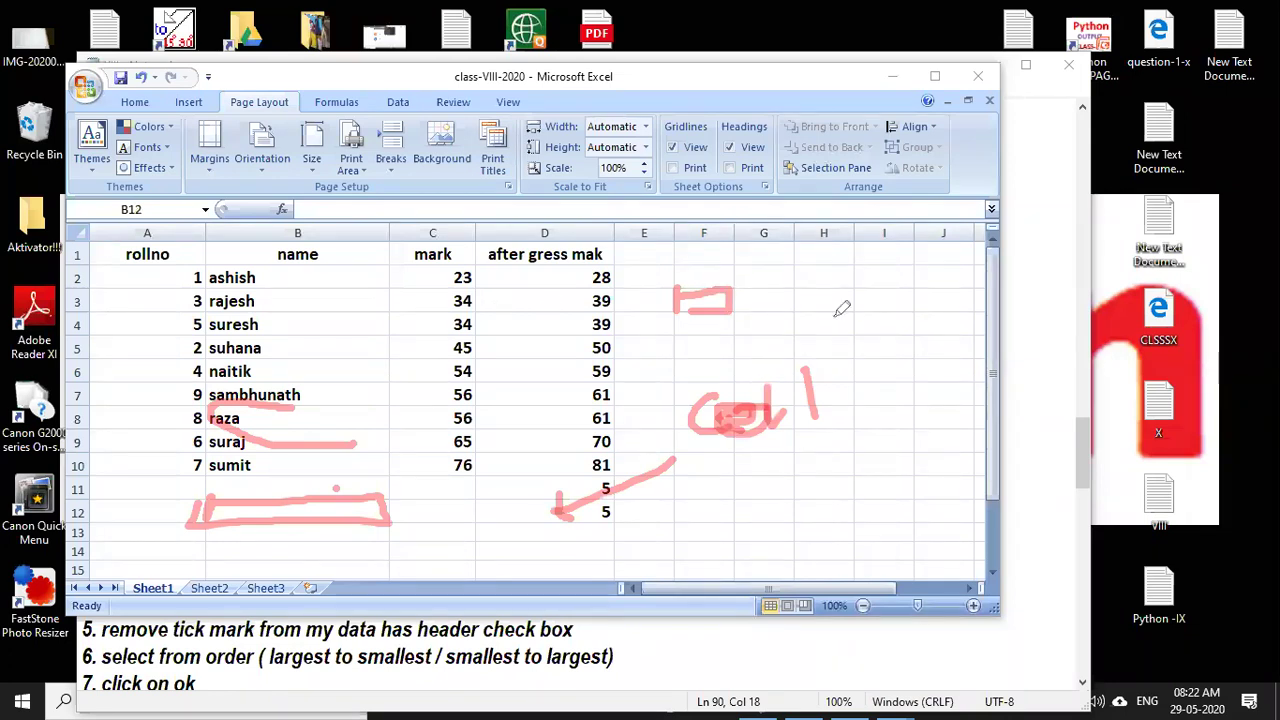
pyautogui.moveTo(838, 296); pyautogui.dragTo(833, 338)
pyautogui.moveTo(836, 292); pyautogui.dragTo(890, 290)
pyautogui.moveTo(840, 314)
pyautogui.mouseDown()
pyautogui.moveTo(874, 310)
pyautogui.moveTo(882, 342)
pyautogui.mouseUp()
pyautogui.moveTo(688, 478)
pyautogui.mouseDown()
pyautogui.moveTo(690, 532)
pyautogui.moveTo(700, 522)
pyautogui.mouseUp()
pyautogui.moveTo(727, 472)
pyautogui.mouseDown()
pyautogui.moveTo(730, 534)
pyautogui.moveTo(814, 540)
pyautogui.mouseUp()
pyautogui.moveTo(718, 462); pyautogui.dragTo(714, 560)
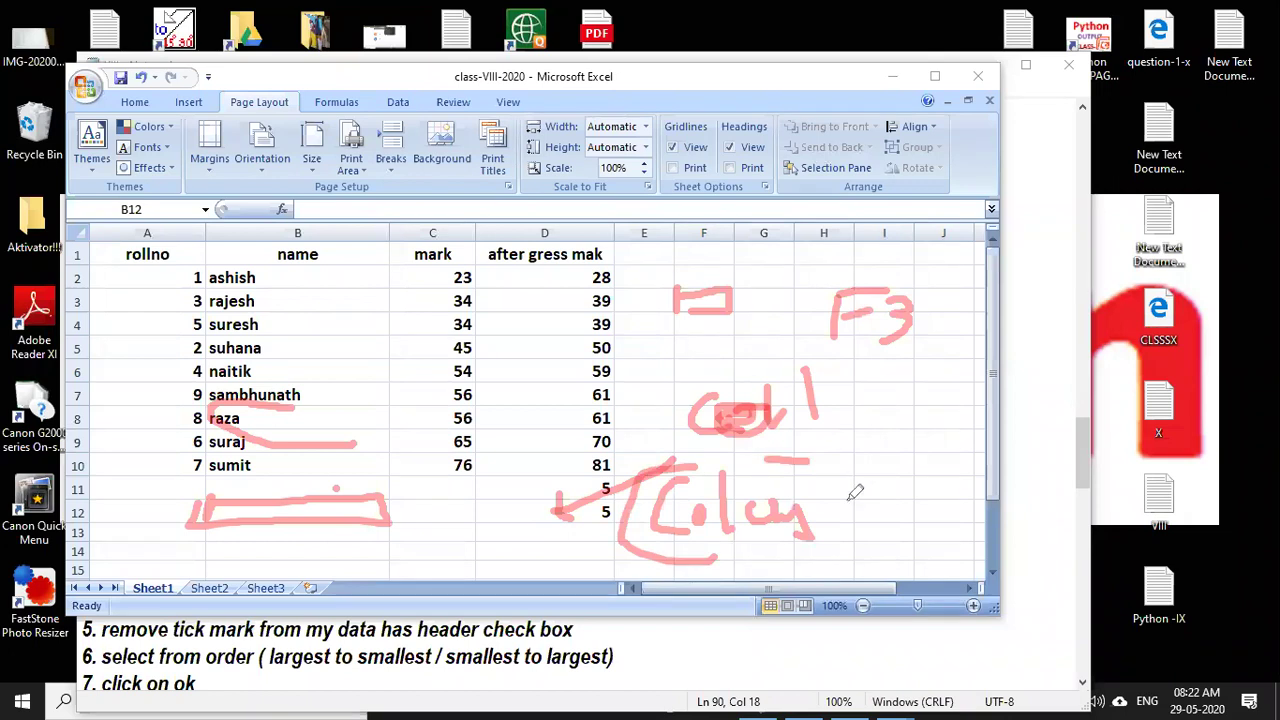
pyautogui.moveTo(766, 460); pyautogui.dragTo(808, 552)
pyautogui.moveTo(826, 512); pyautogui.dragTo(905, 480)
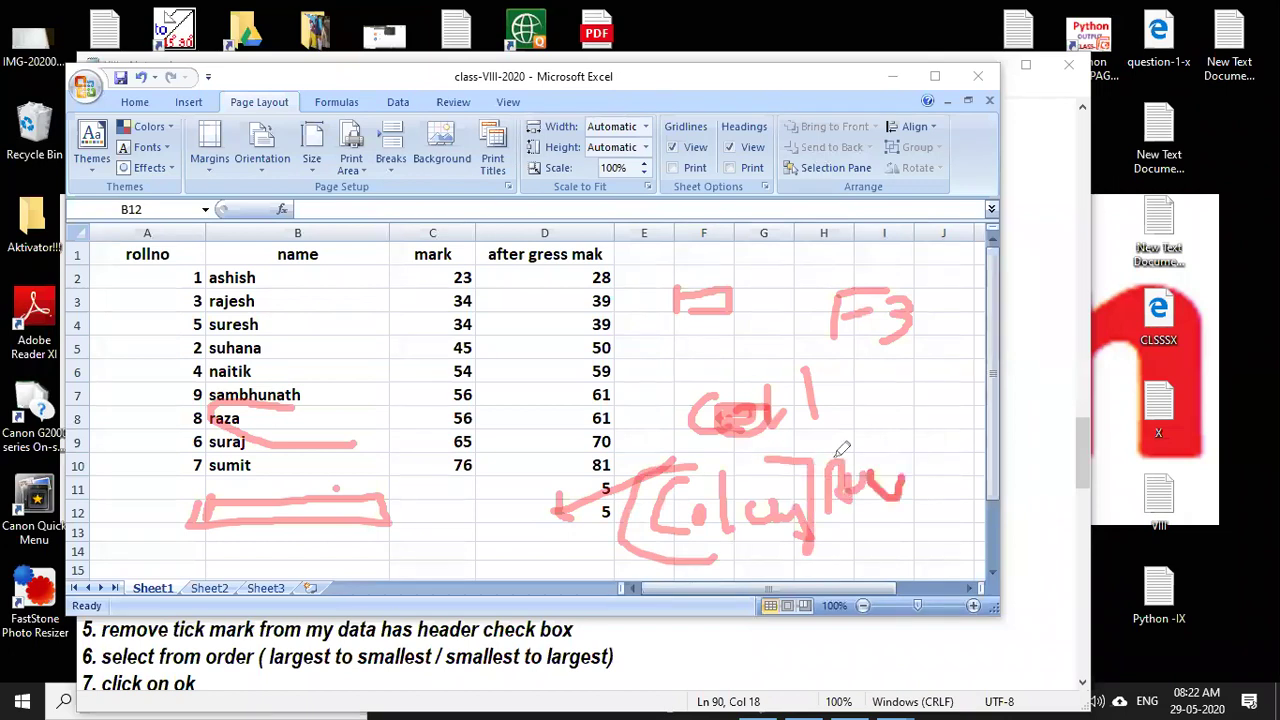
pyautogui.moveTo(800, 458)
pyautogui.mouseDown()
pyautogui.moveTo(866, 456)
pyautogui.moveTo(902, 520)
pyautogui.mouseUp()
pyautogui.moveTo(714, 548); pyautogui.dragTo(870, 540)
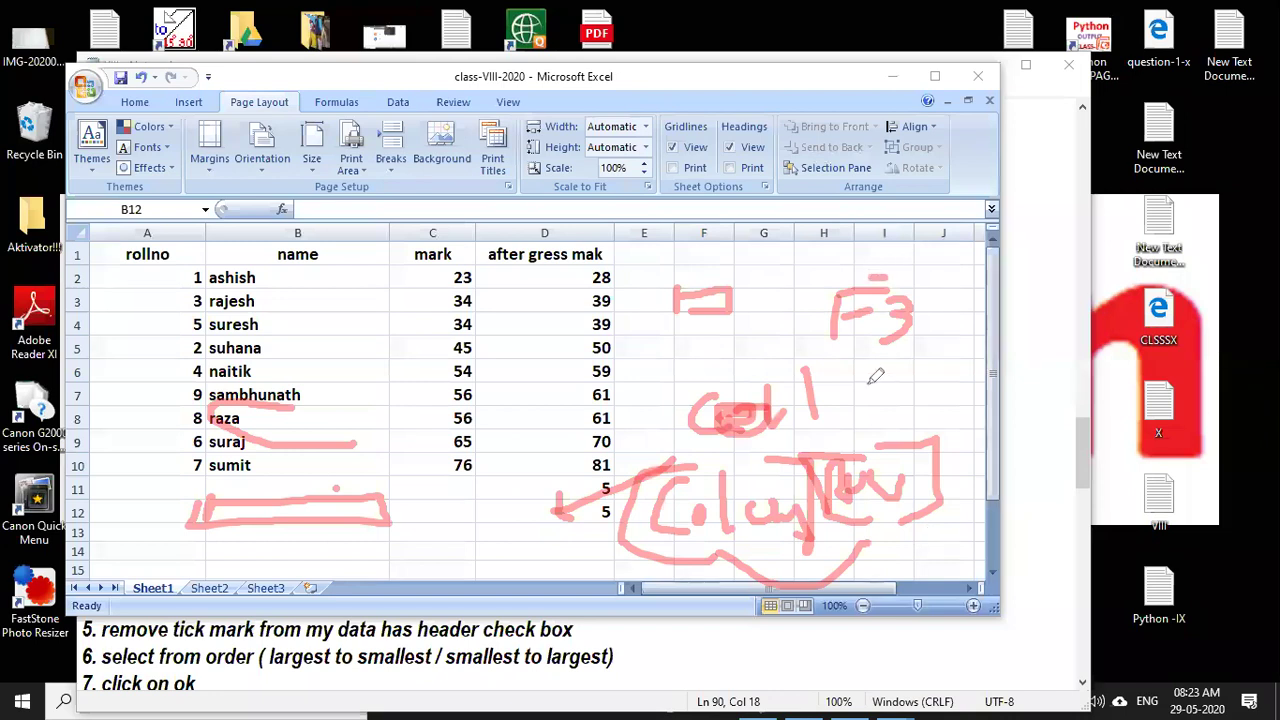
pyautogui.moveTo(903, 252); pyautogui.dragTo(866, 280)
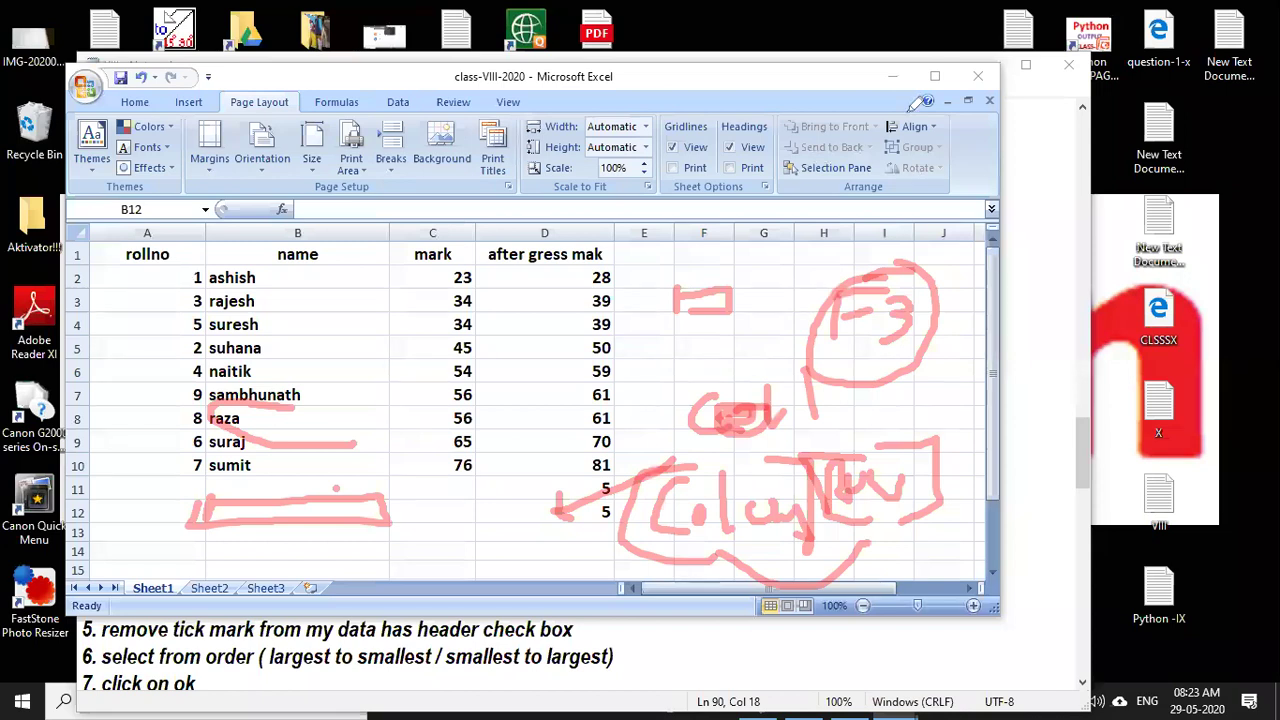
pyautogui.press('e')
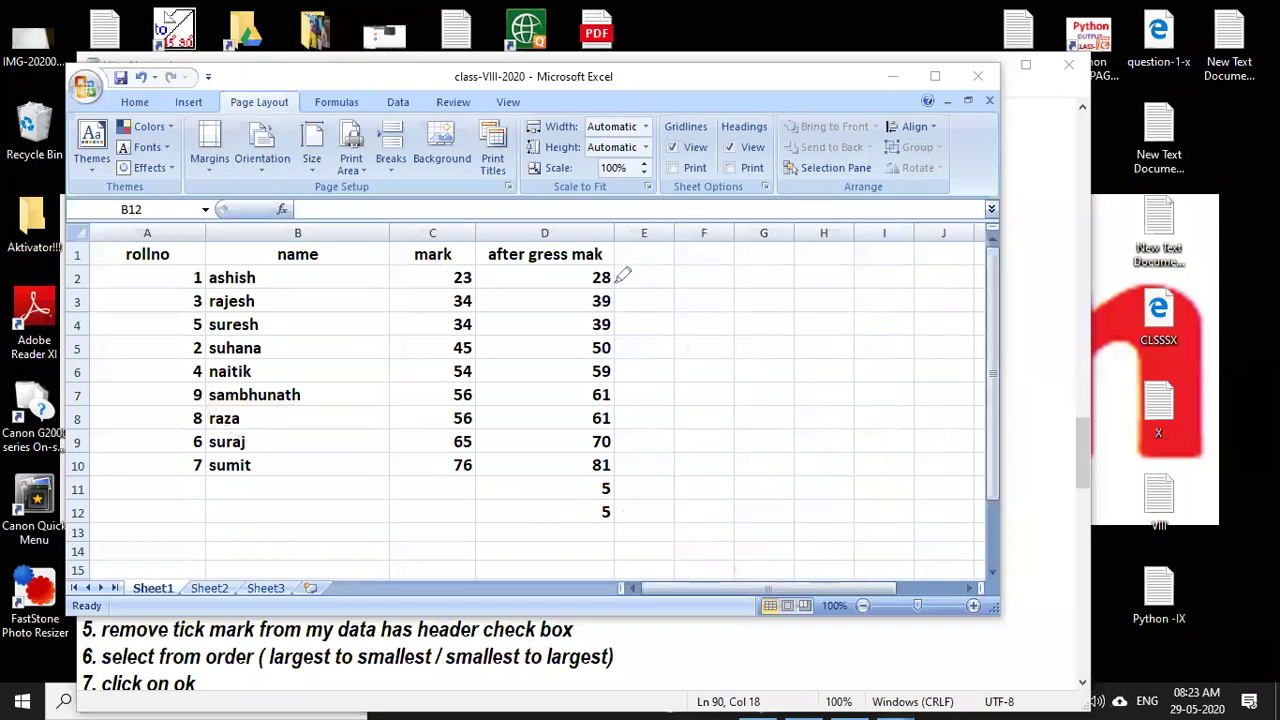
# Pen-mark cell E2 and write an E1 label, then clear the ink and bring up the window switcher.
pyautogui.moveTo(617, 267)
pyautogui.mouseDown()
pyautogui.moveTo(617, 285)
pyautogui.moveTo(617, 268)
pyautogui.mouseUp()
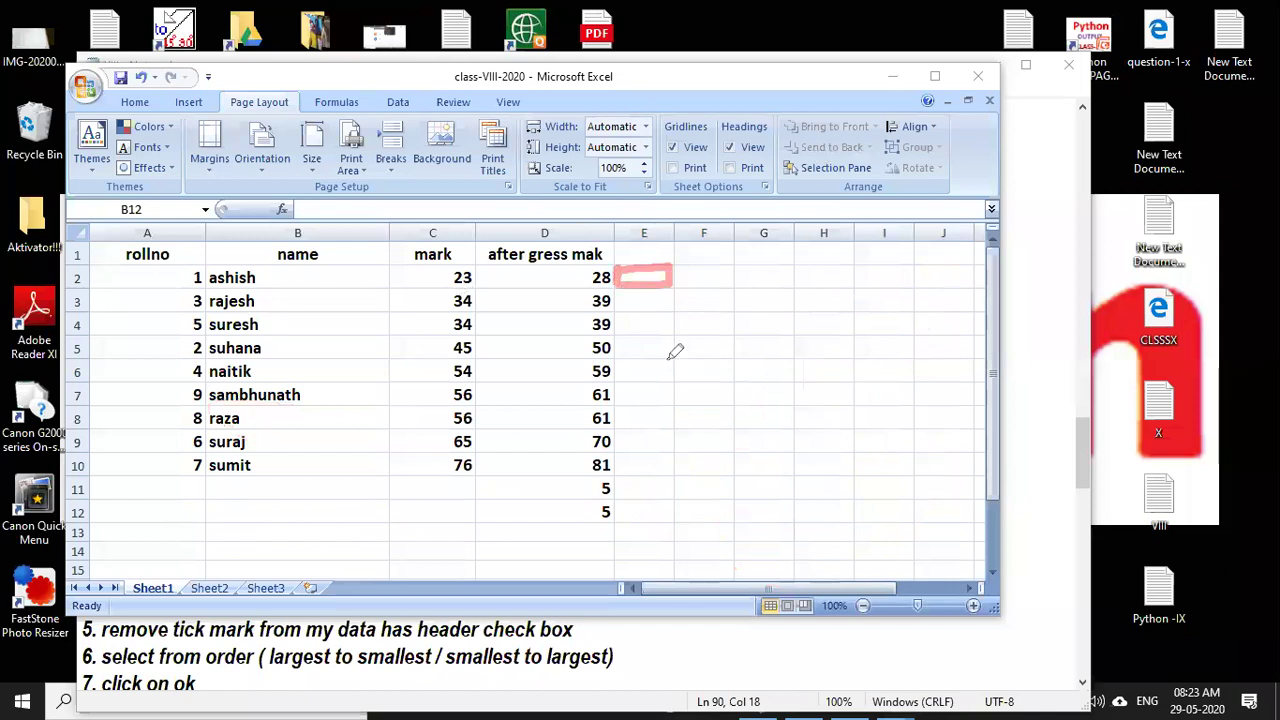
pyautogui.moveTo(698, 356)
pyautogui.mouseDown()
pyautogui.moveTo(668, 388)
pyautogui.moveTo(704, 386)
pyautogui.moveTo(706, 370)
pyautogui.moveTo(719, 390)
pyautogui.moveTo(740, 370)
pyautogui.mouseUp()
pyautogui.click(721, 359)
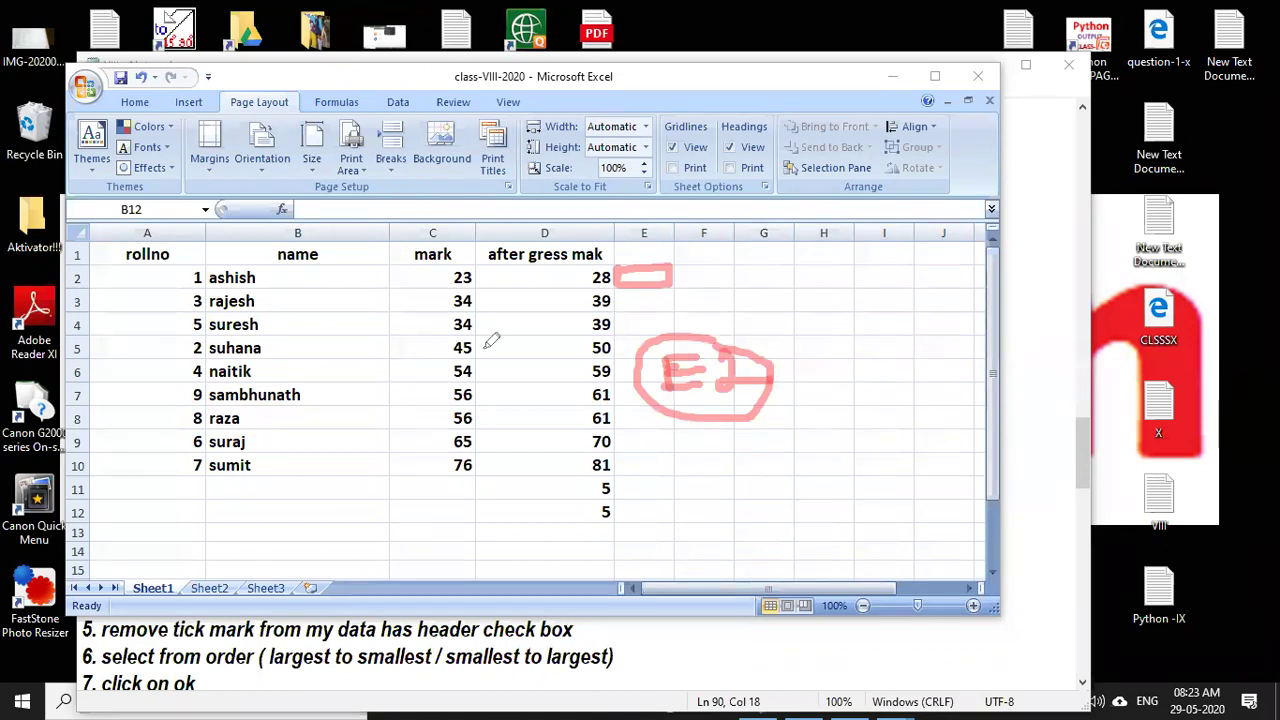
pyautogui.press('e')
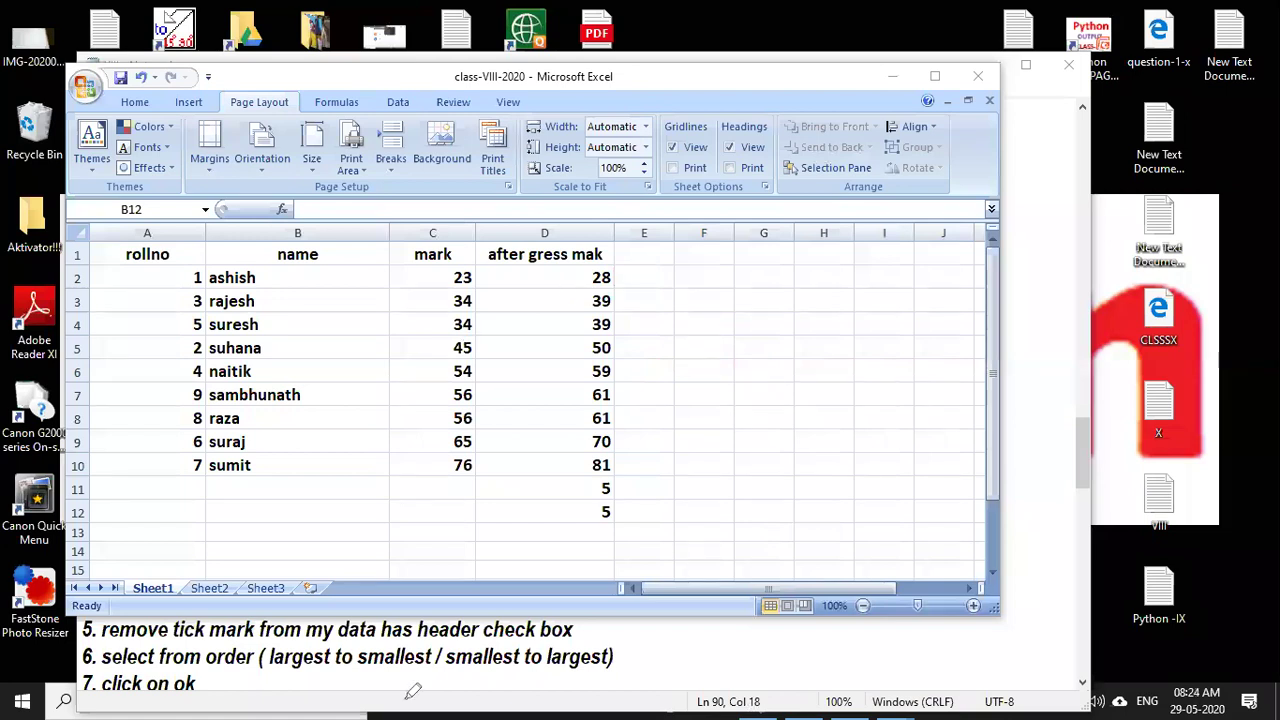
pyautogui.hotkey('alt', 'Tab')
pyautogui.hotkey('alt', 'Tab')
pyautogui.hotkey('alt', 'Tab')
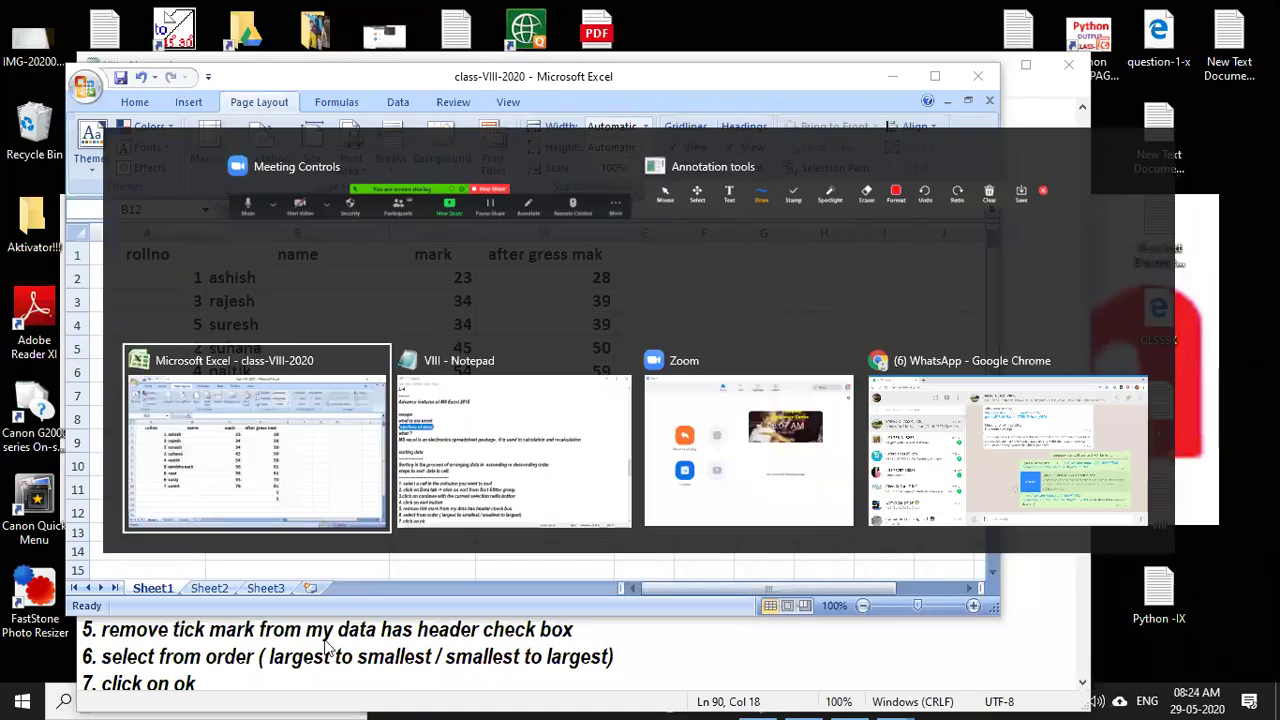
pyautogui.hotkey('alt', 'Tab')
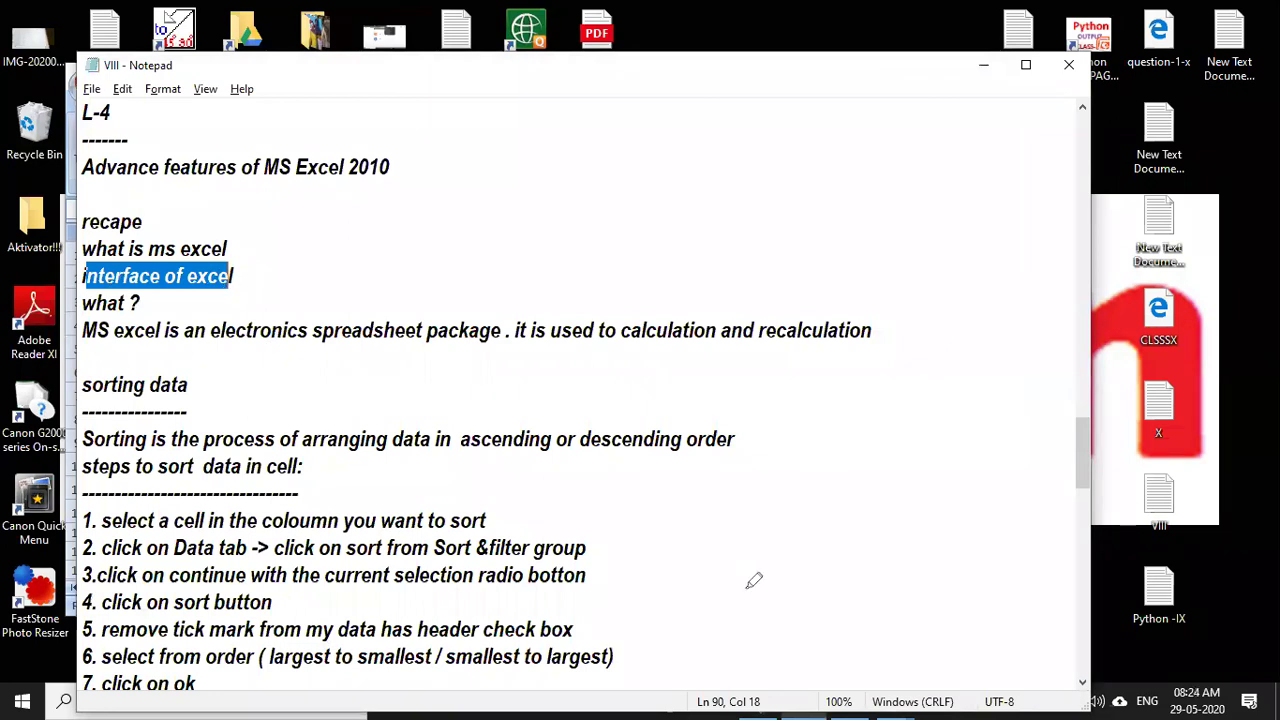
pyautogui.hotkey('alt', 'Tab')
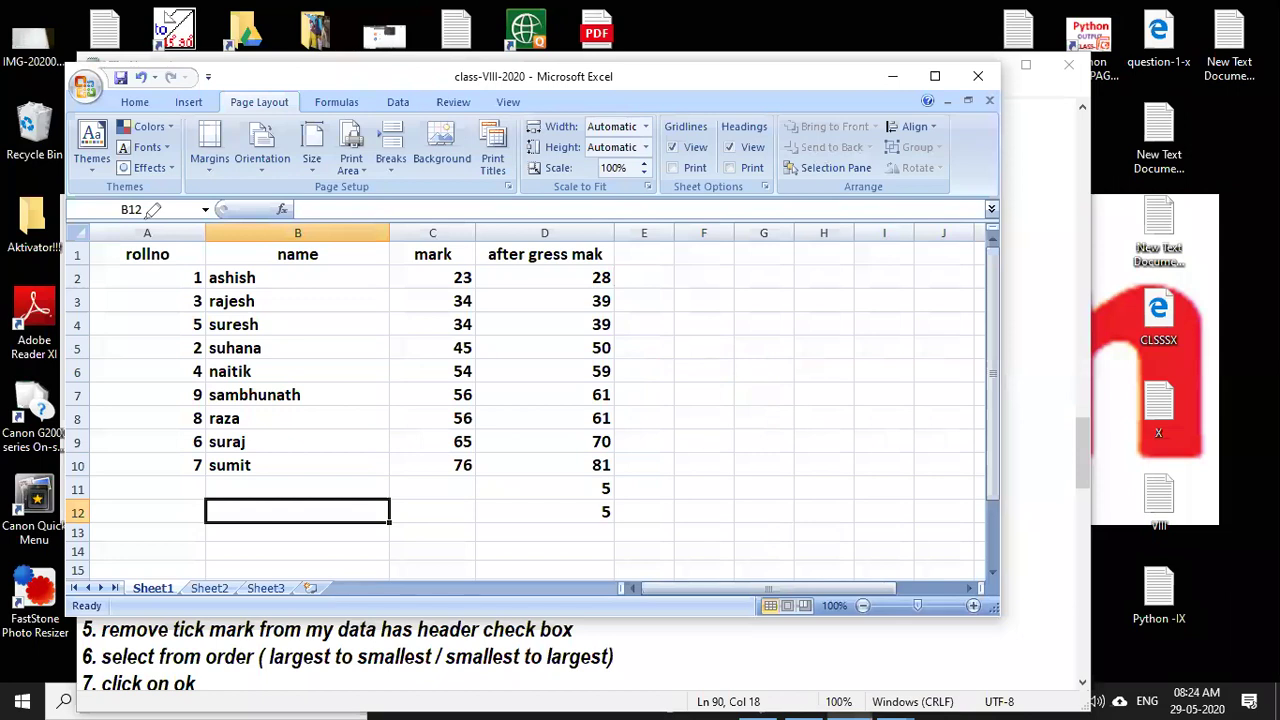
pyautogui.moveTo(515, 205)
pyautogui.mouseDown()
pyautogui.moveTo(147, 222)
pyautogui.moveTo(346, 208)
pyautogui.mouseUp()
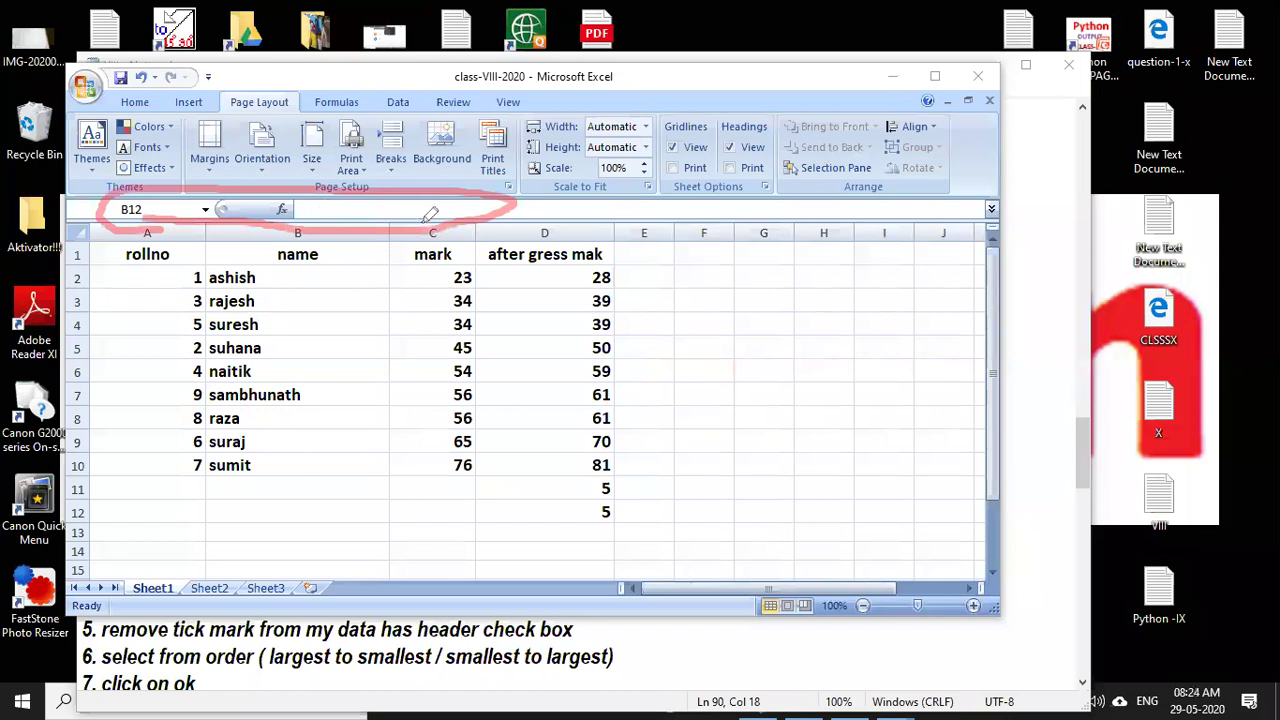
pyautogui.moveTo(683, 312)
pyautogui.mouseDown()
pyautogui.moveTo(718, 308)
pyautogui.moveTo(704, 296)
pyautogui.mouseUp()
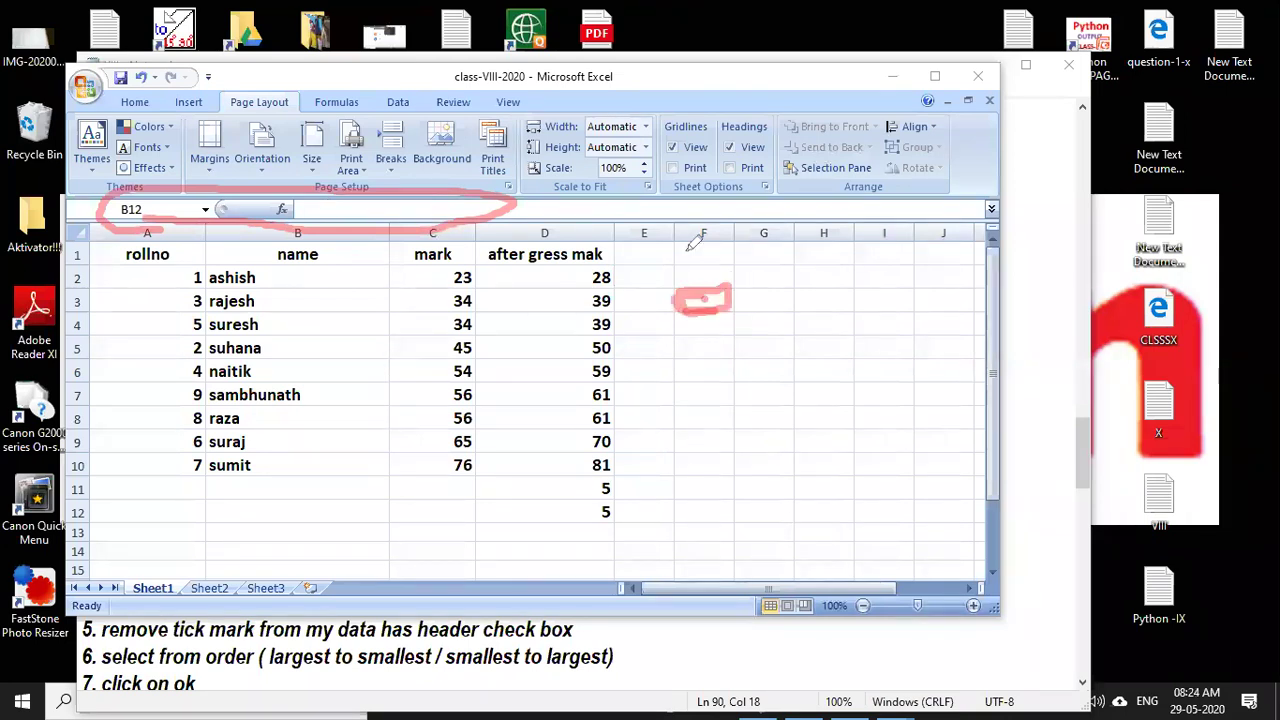
pyautogui.moveTo(437, 183)
pyautogui.mouseDown()
pyautogui.moveTo(400, 206)
pyautogui.moveTo(440, 212)
pyautogui.mouseUp()
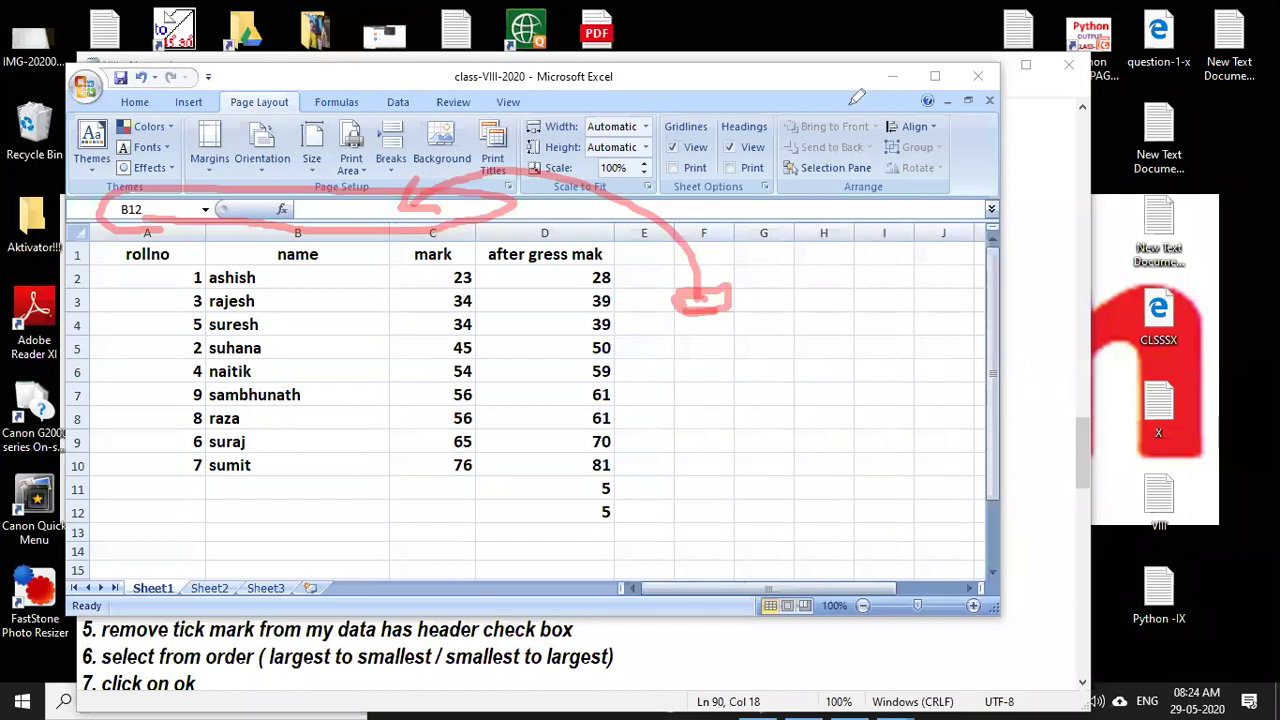
# Clear the ink and inspect cells B4, C6, D9, the D7 grace-mark formula and C5.
pyautogui.press('Escape')
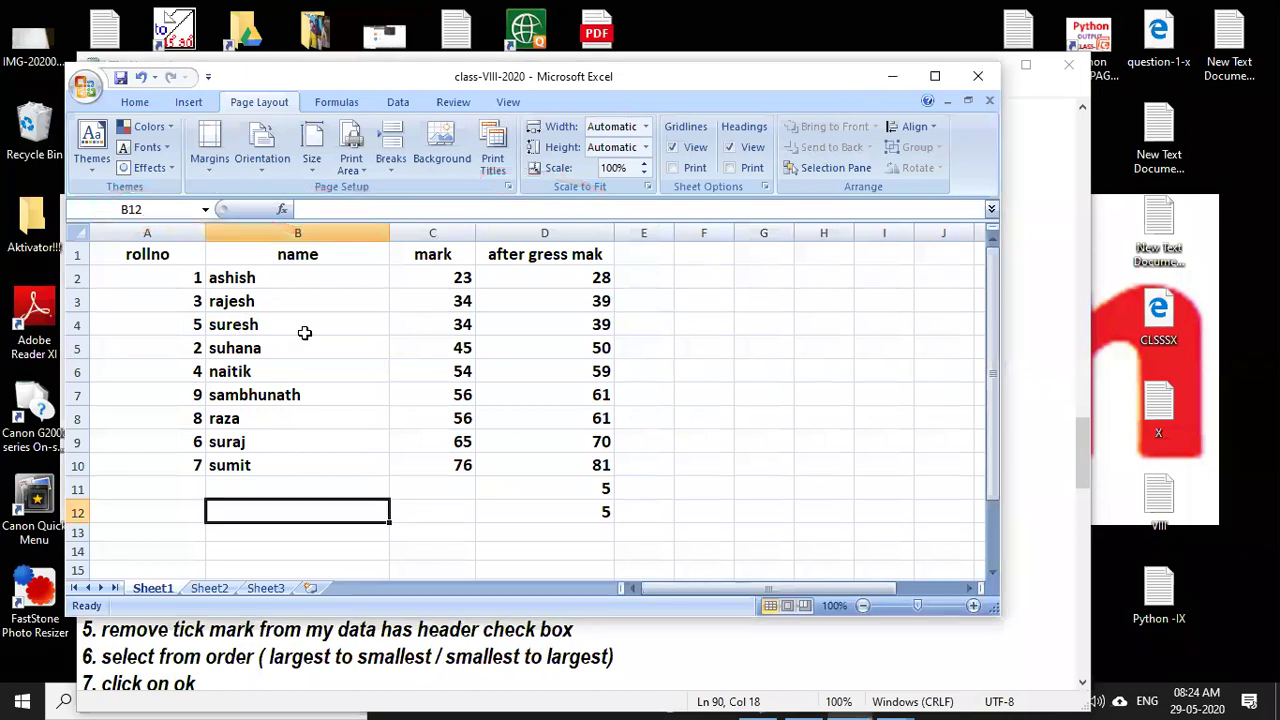
pyautogui.click(274, 326)
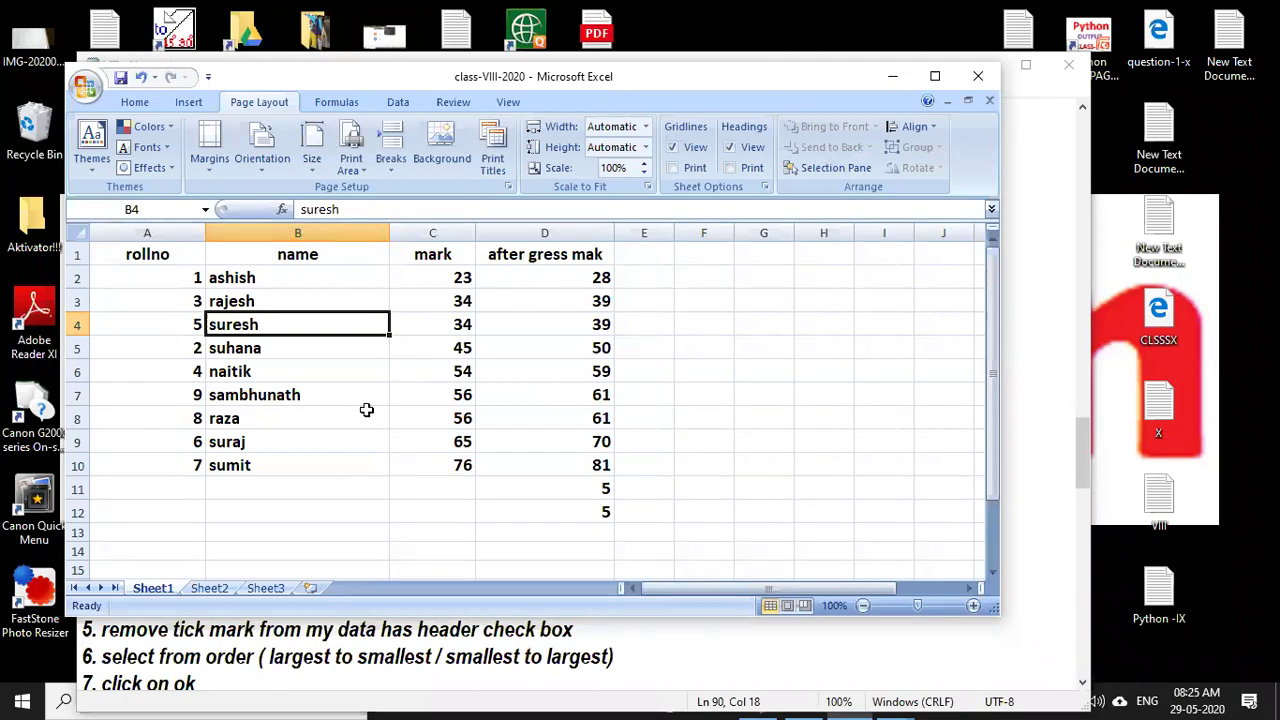
pyautogui.click(470, 372)
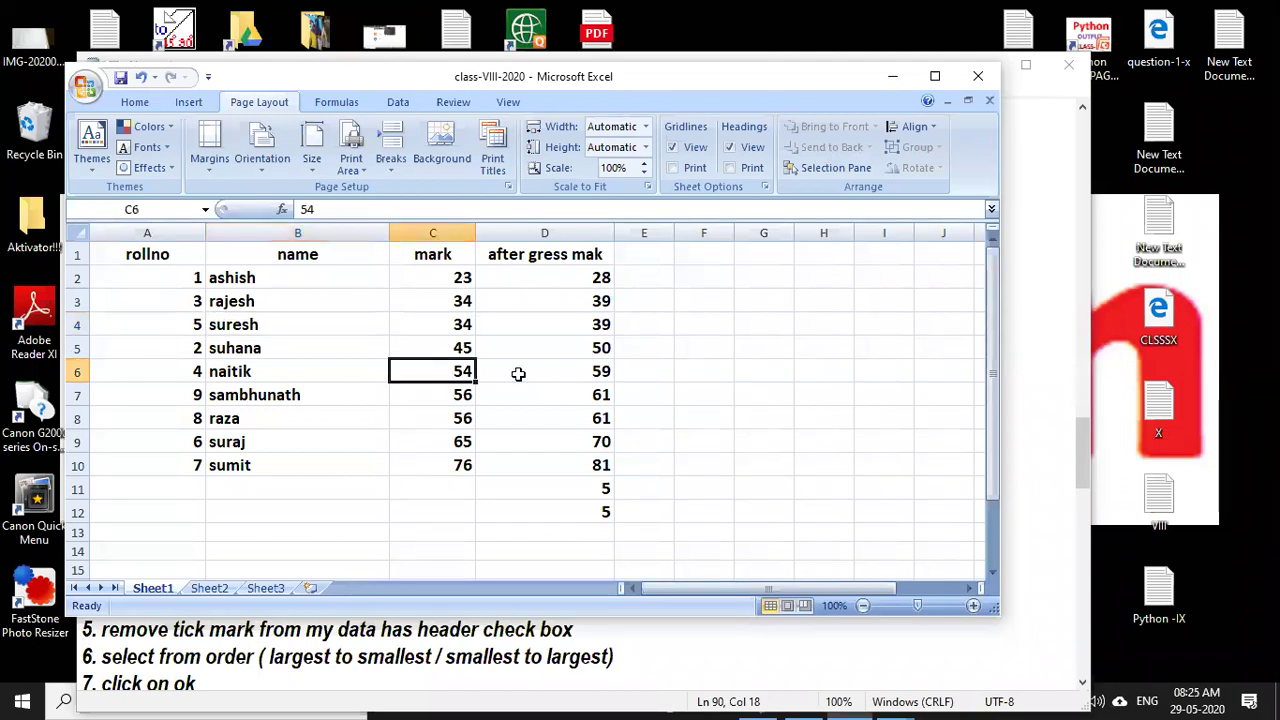
pyautogui.press('Down')
pyautogui.press('Right')
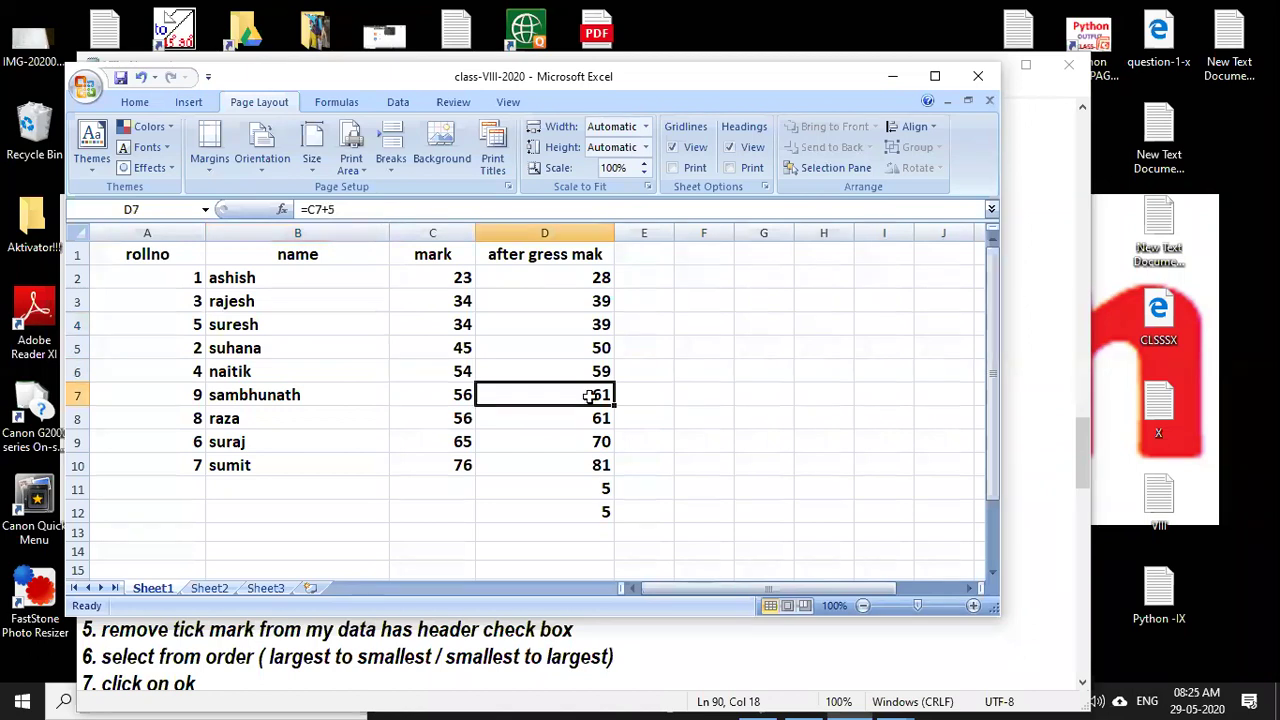
pyautogui.click(563, 432)
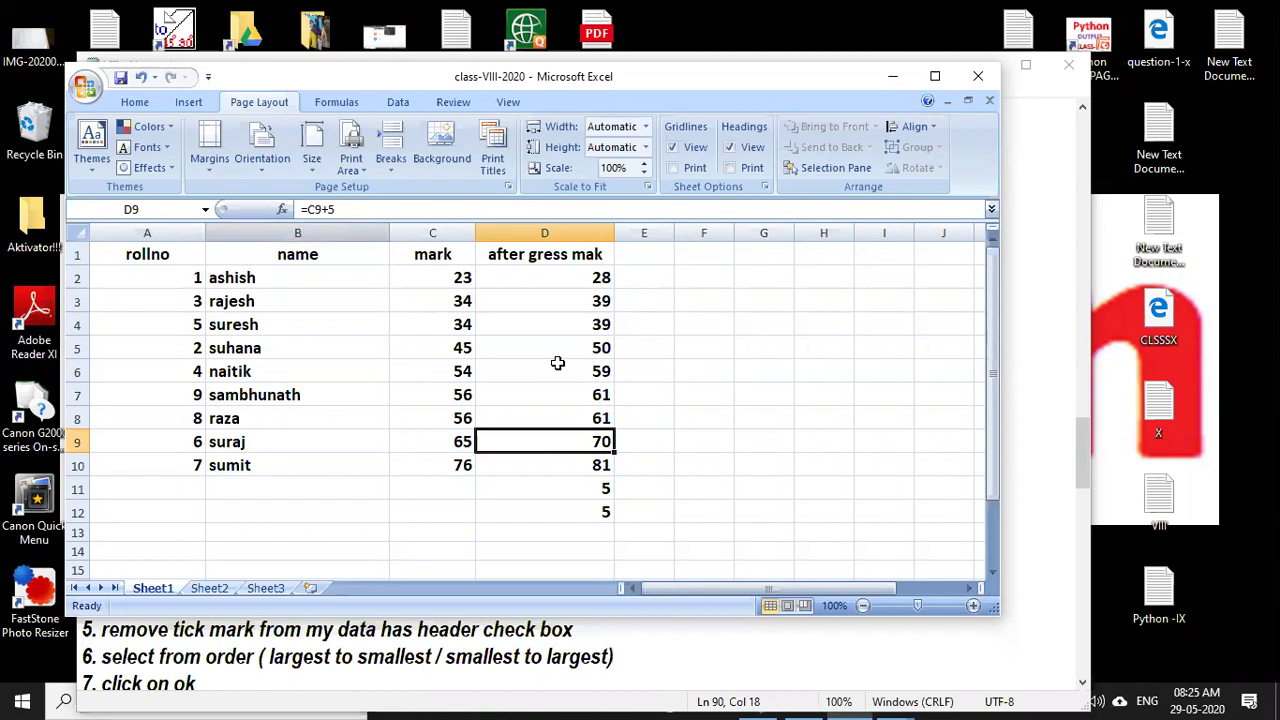
pyautogui.click(592, 399)
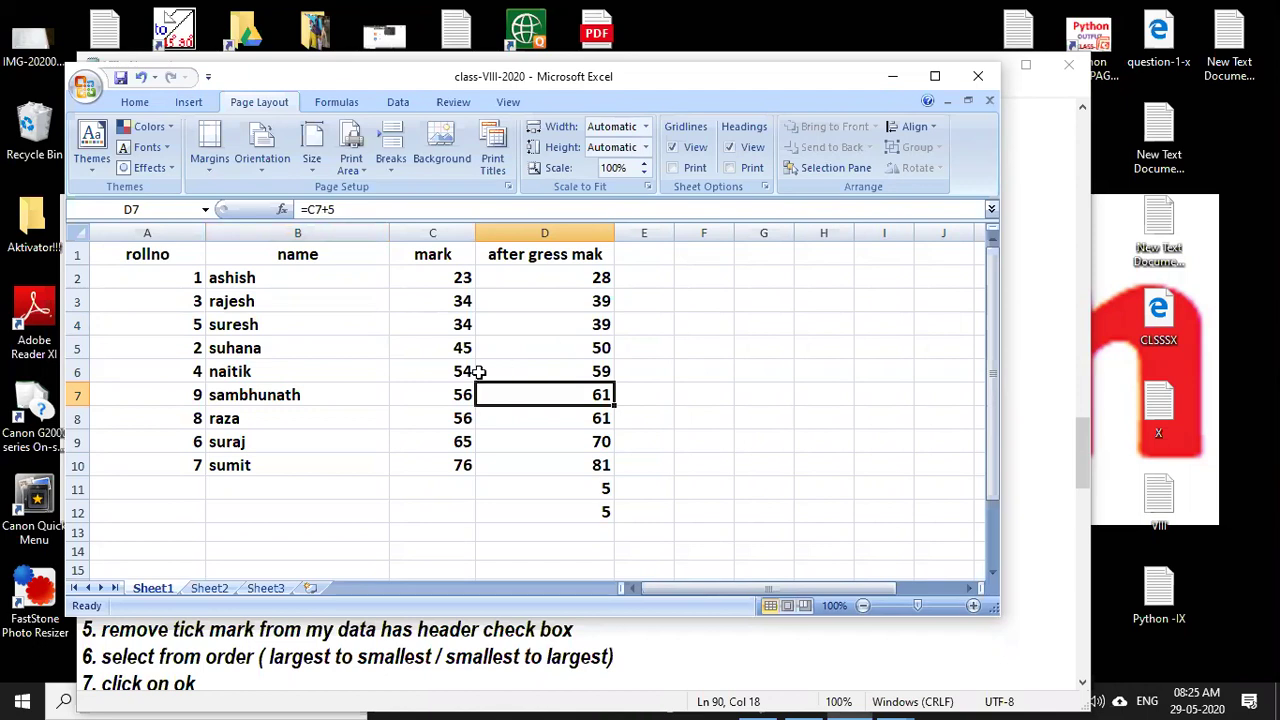
pyautogui.click(437, 348)
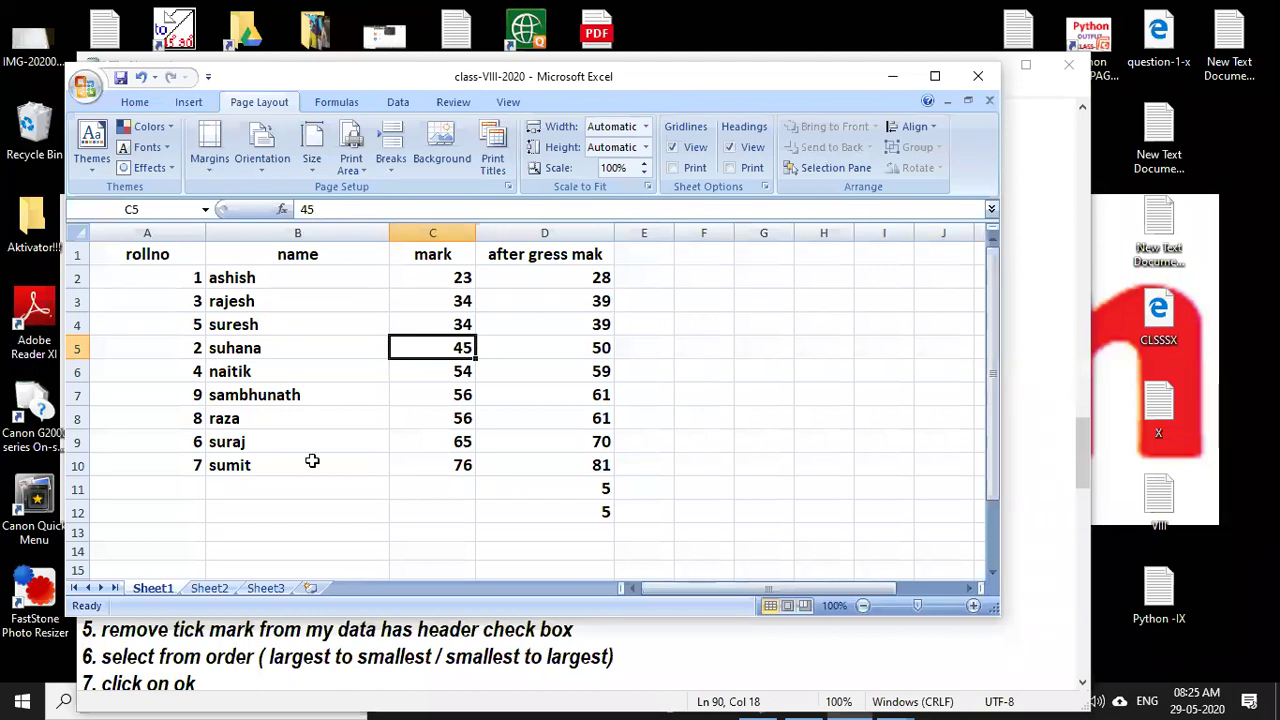
# Append 'sambal lega' to the name in cell B10 via the formula bar.
pyautogui.click(250, 467)
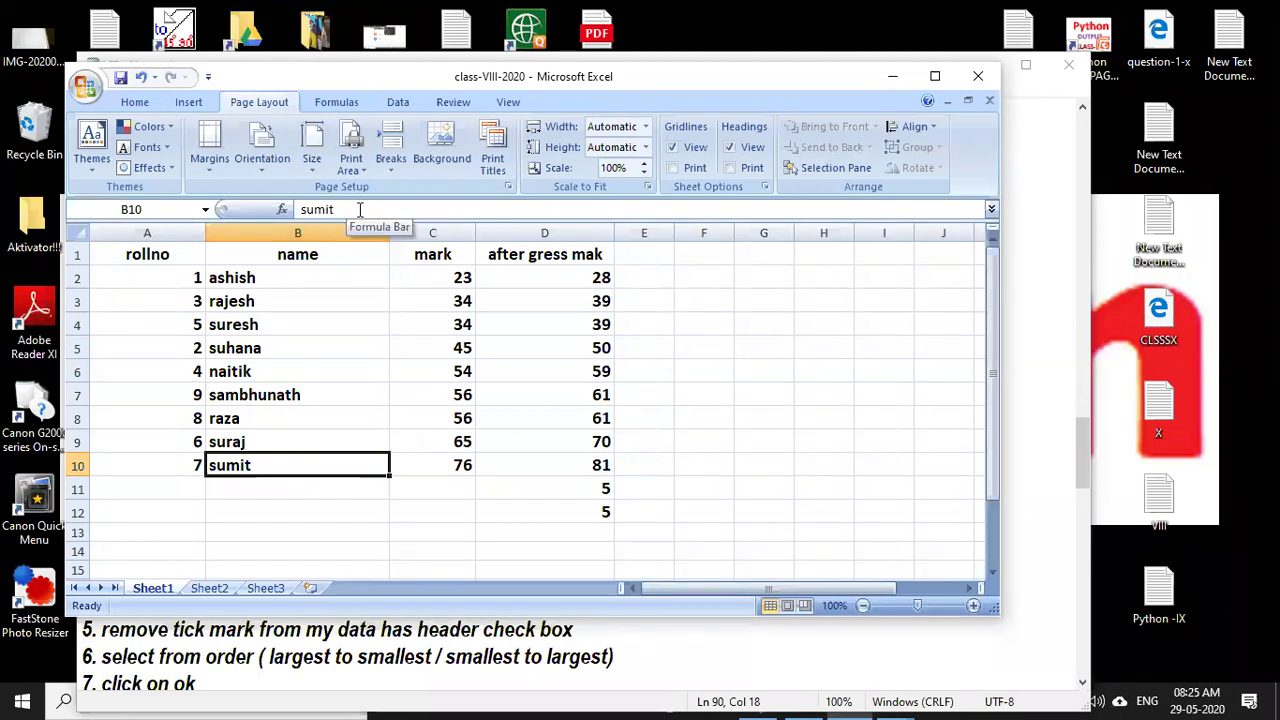
pyautogui.click(360, 209)
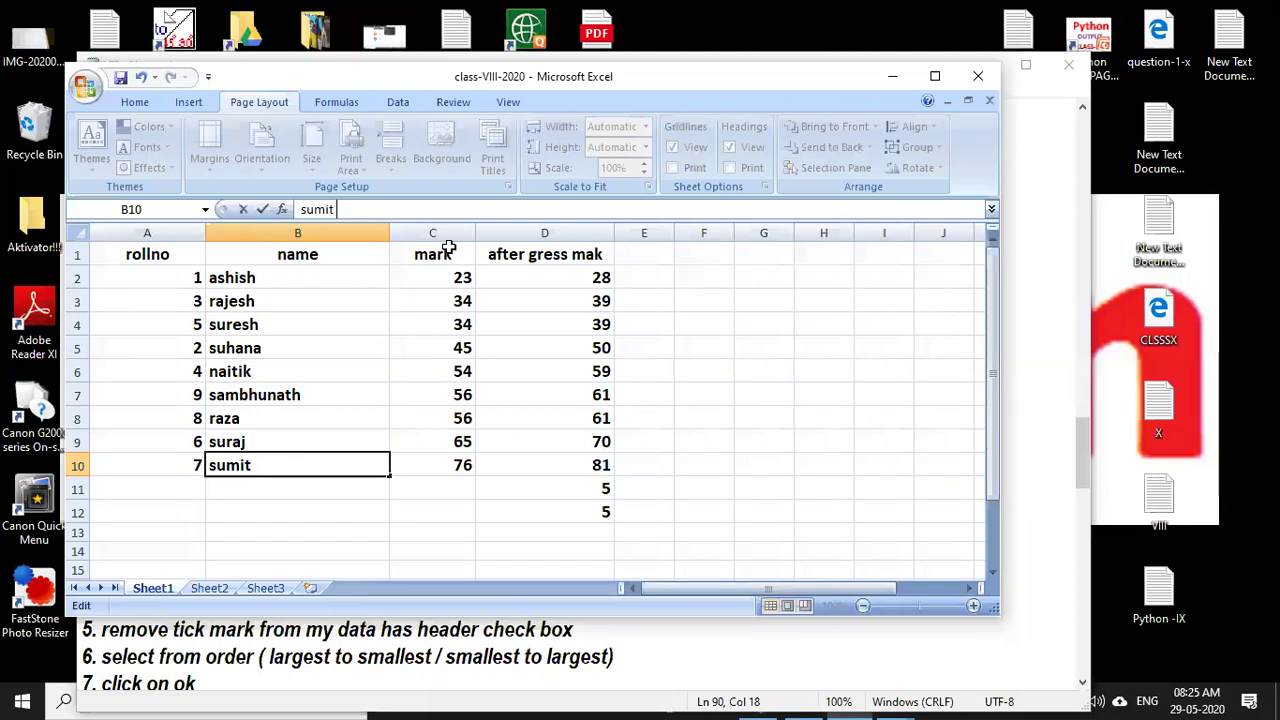
pyautogui.write('  sa')
pyautogui.write('mba')
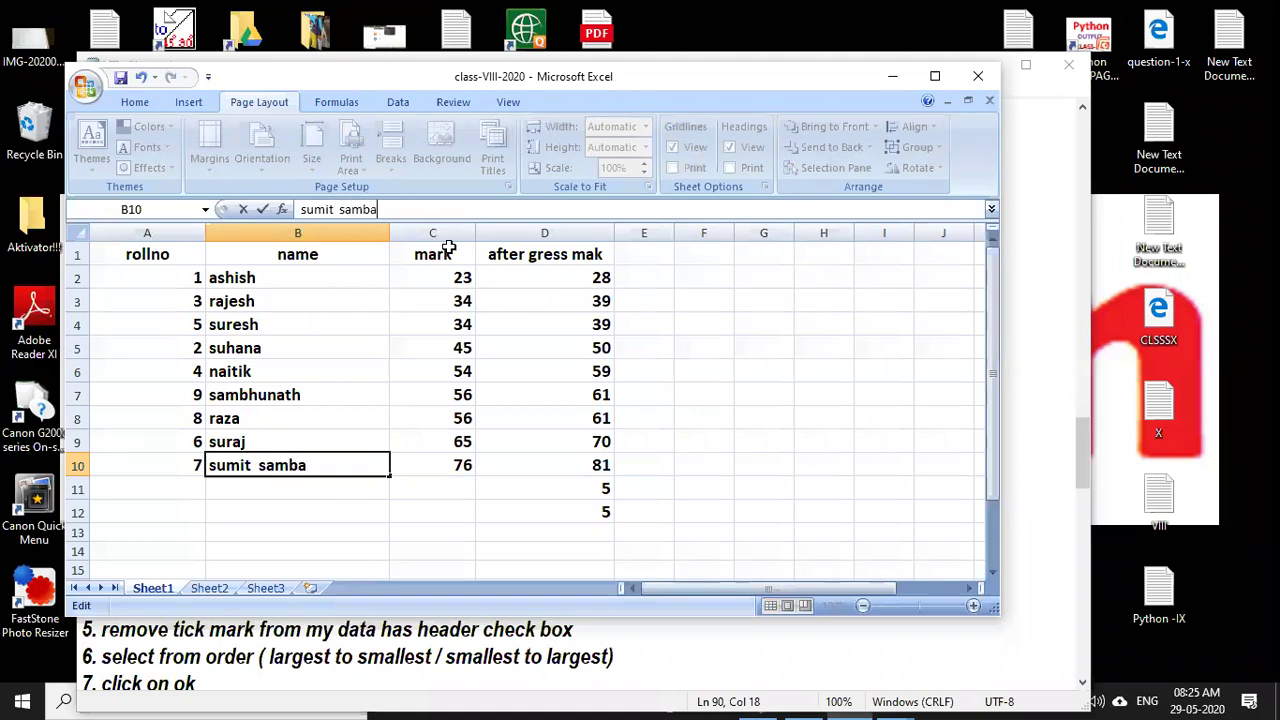
pyautogui.write('l le')
pyautogui.write('ga')
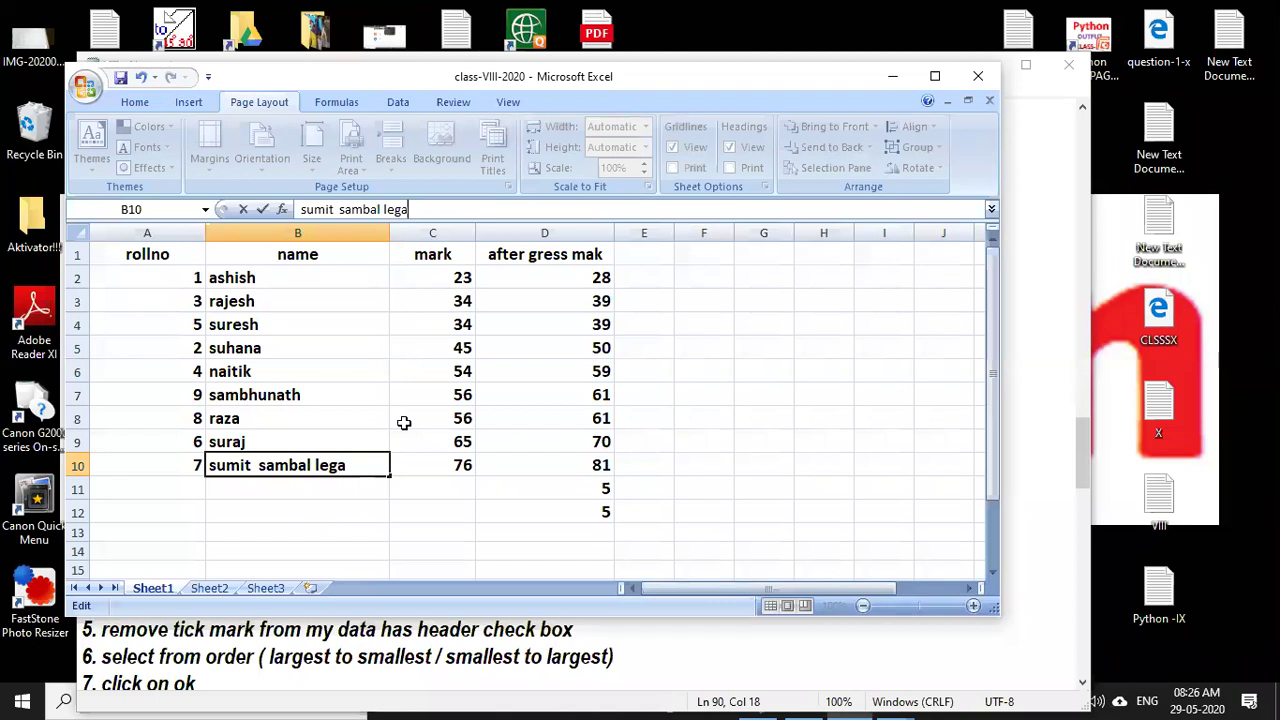
pyautogui.click(432, 511)
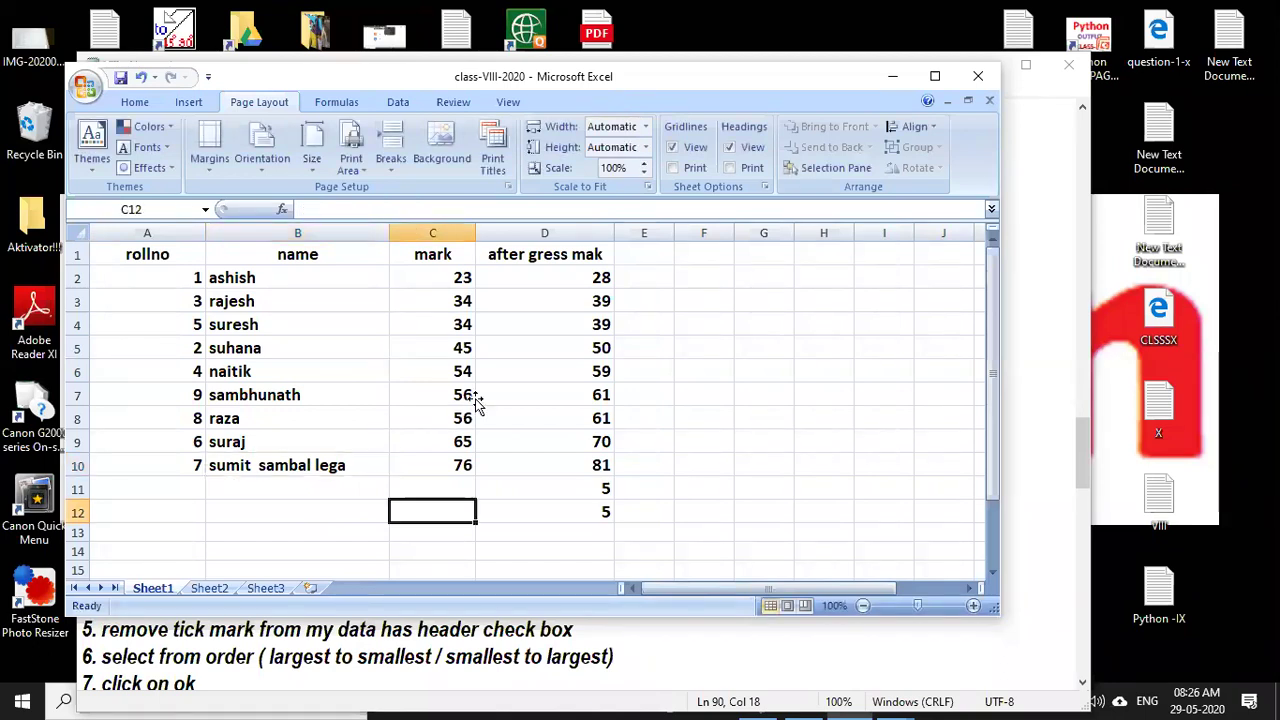
pyautogui.click(728, 350)
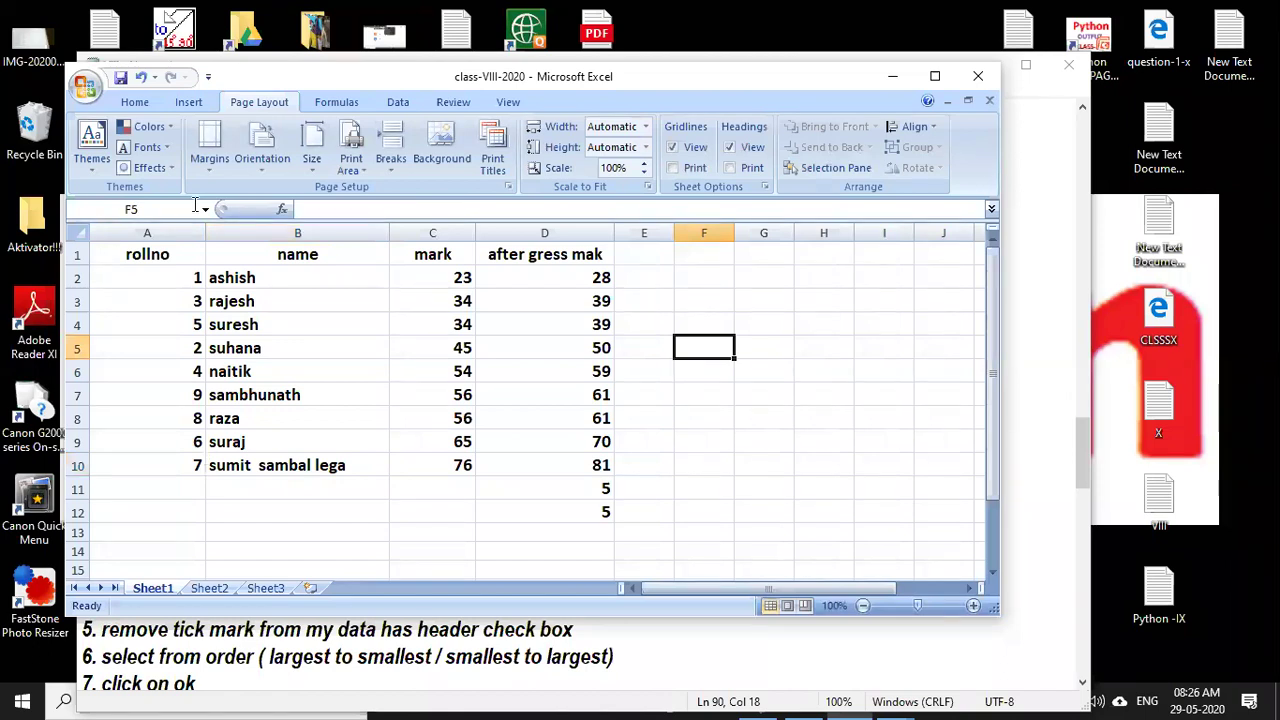
pyautogui.click(1061, 429)
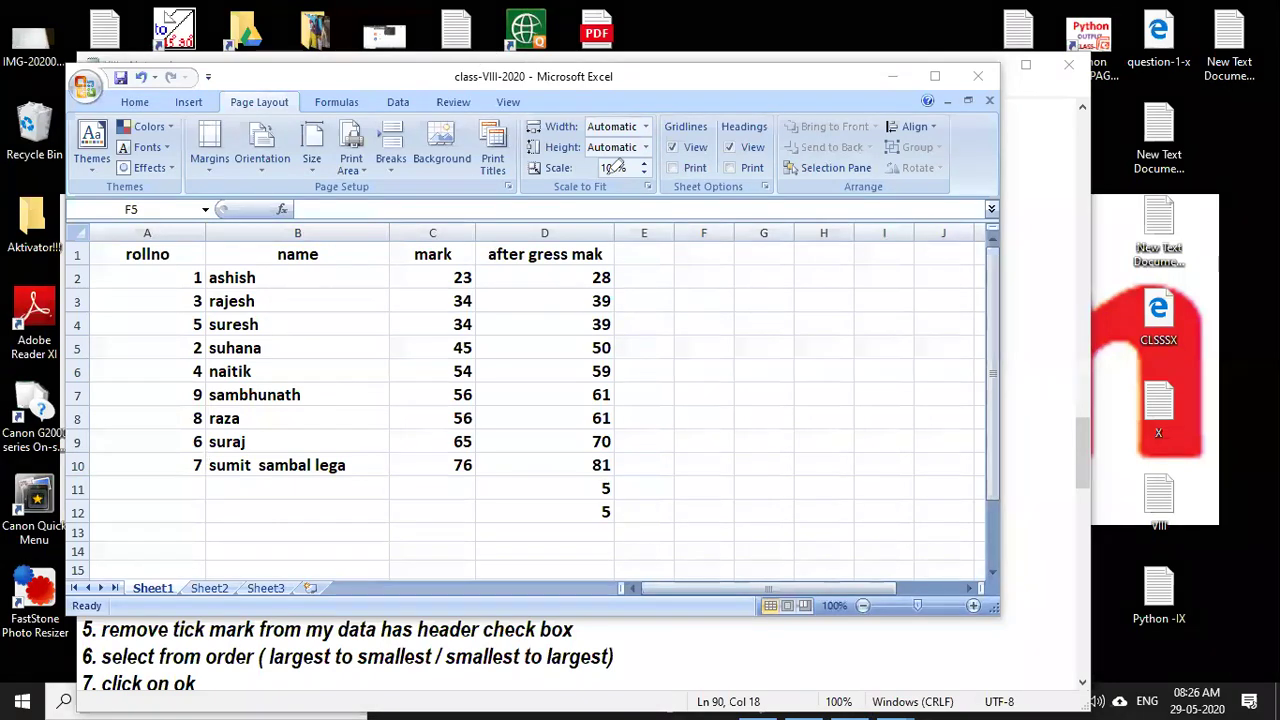
pyautogui.click(714, 350)
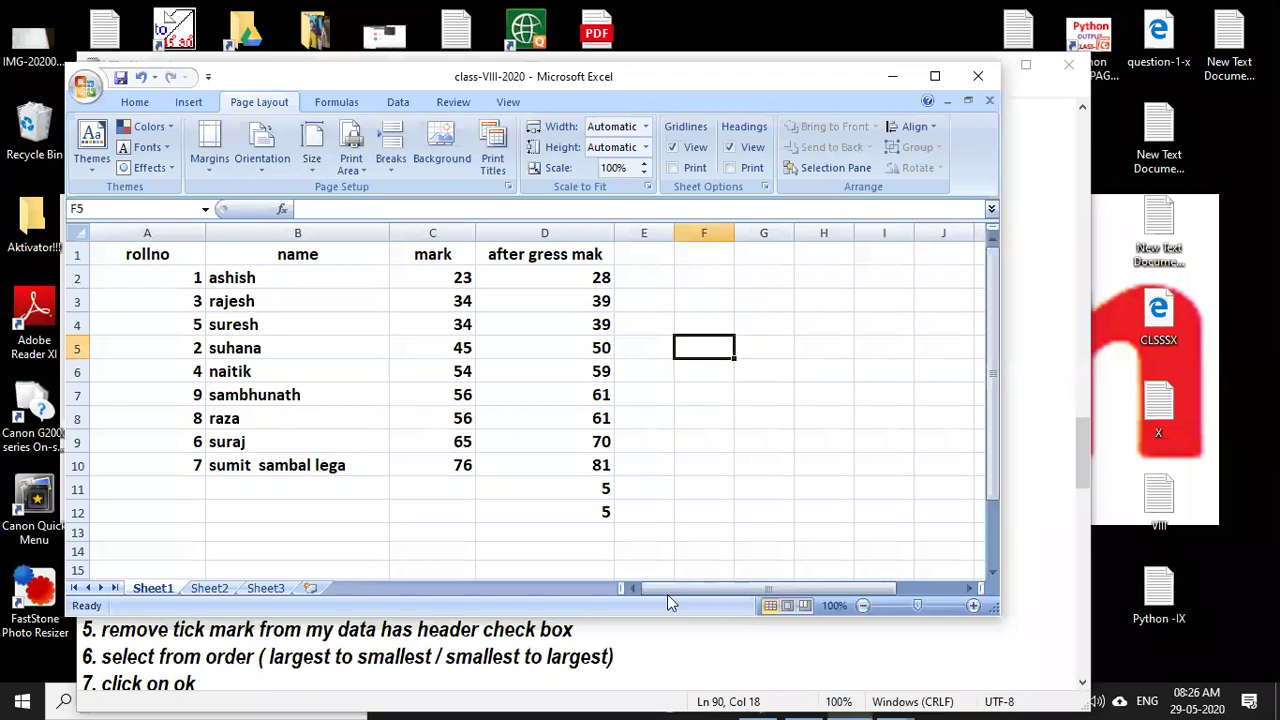
pyautogui.click(418, 508)
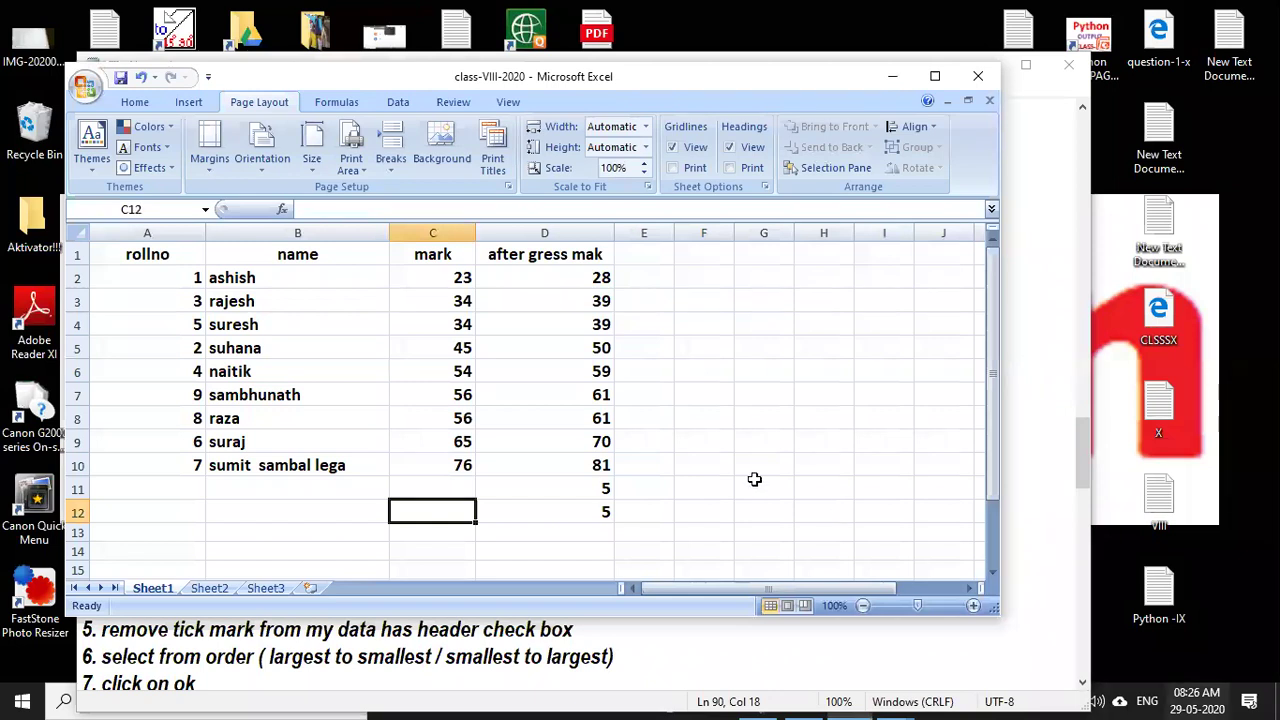
pyautogui.press('Right')
pyautogui.press('Right')
pyautogui.press('Right')
pyautogui.press('Up')
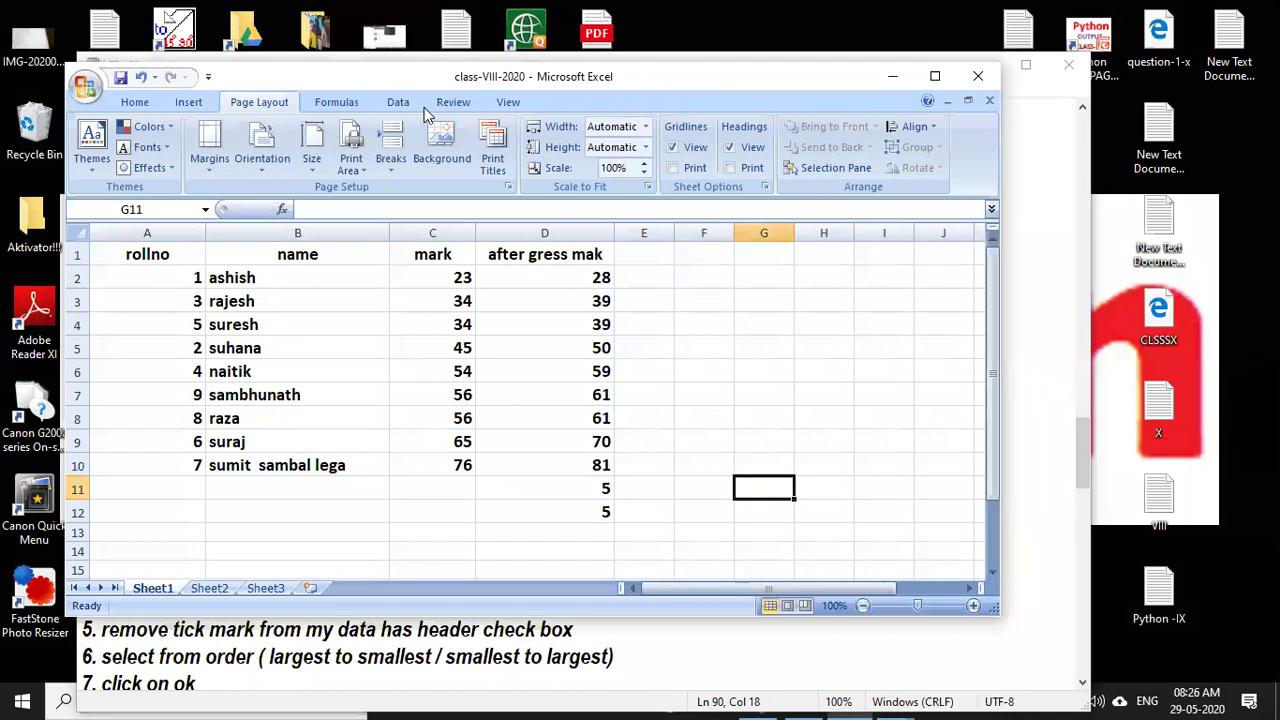
pyautogui.moveTo(160, 568); pyautogui.dragTo(165, 562)
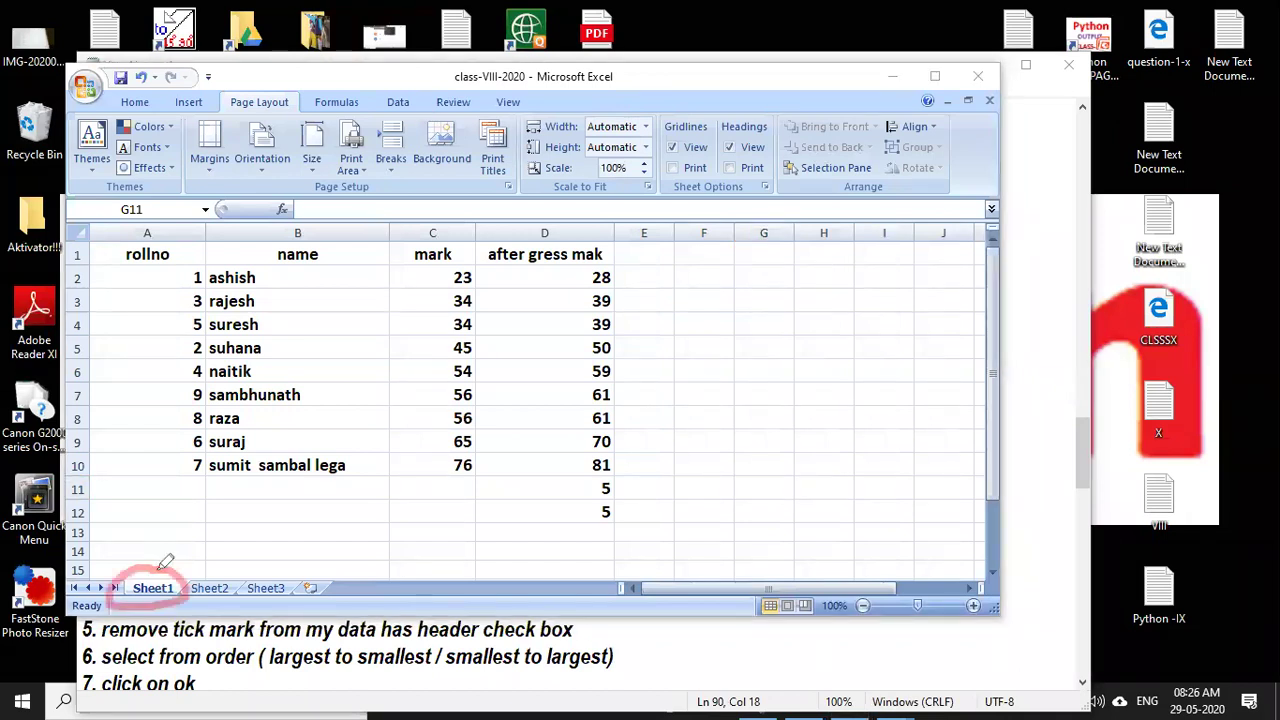
pyautogui.moveTo(182, 600); pyautogui.dragTo(278, 578)
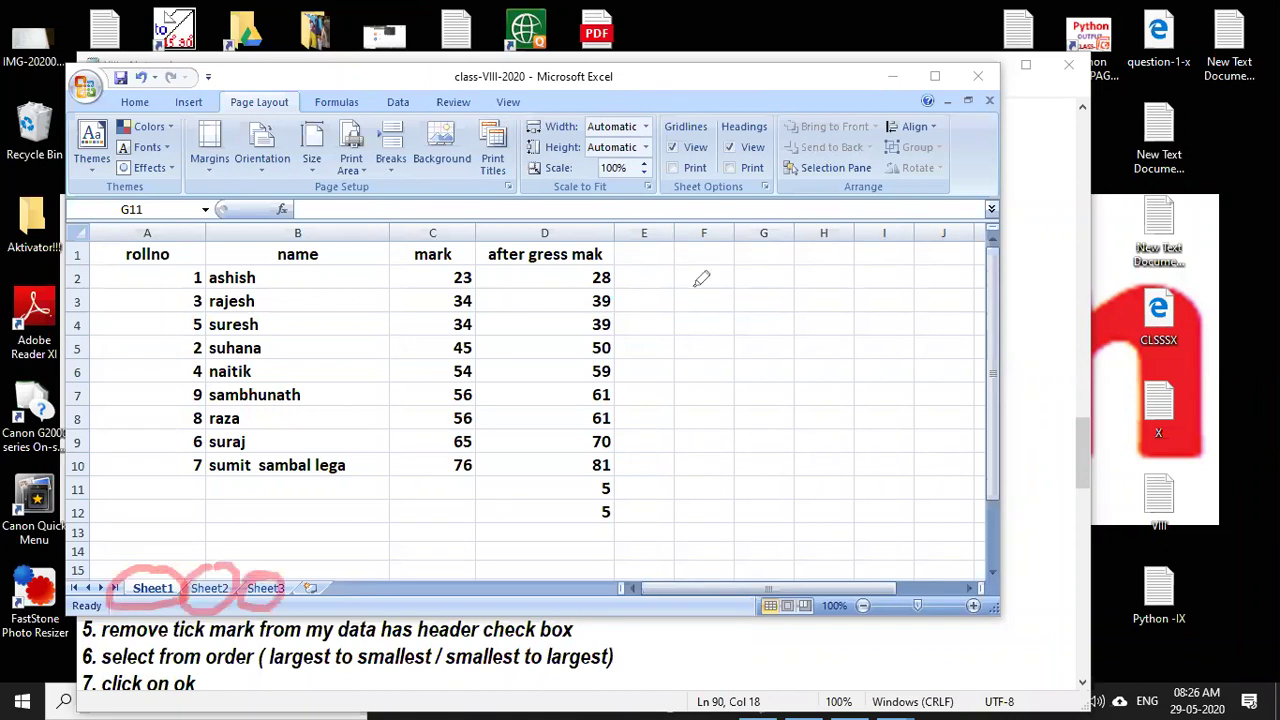
pyautogui.moveTo(697, 284); pyautogui.dragTo(703, 470)
pyautogui.moveTo(885, 279); pyautogui.dragTo(904, 487)
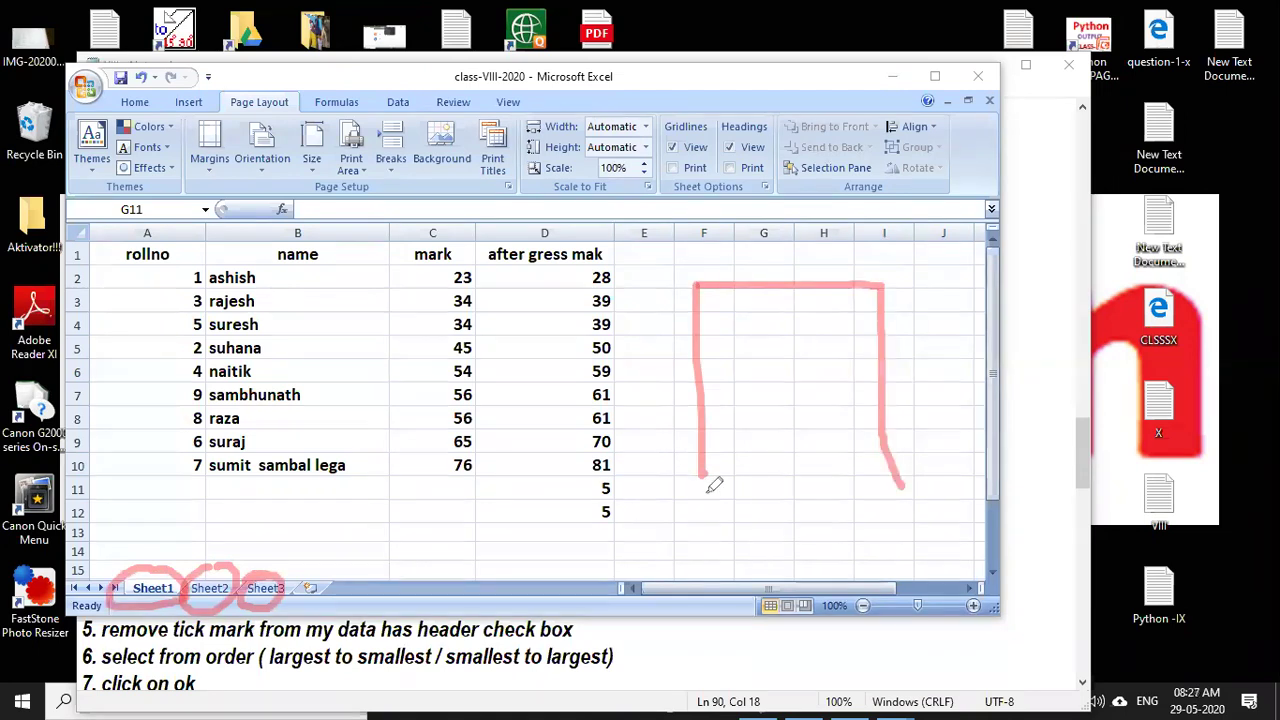
pyautogui.moveTo(700, 462); pyautogui.dragTo(905, 487)
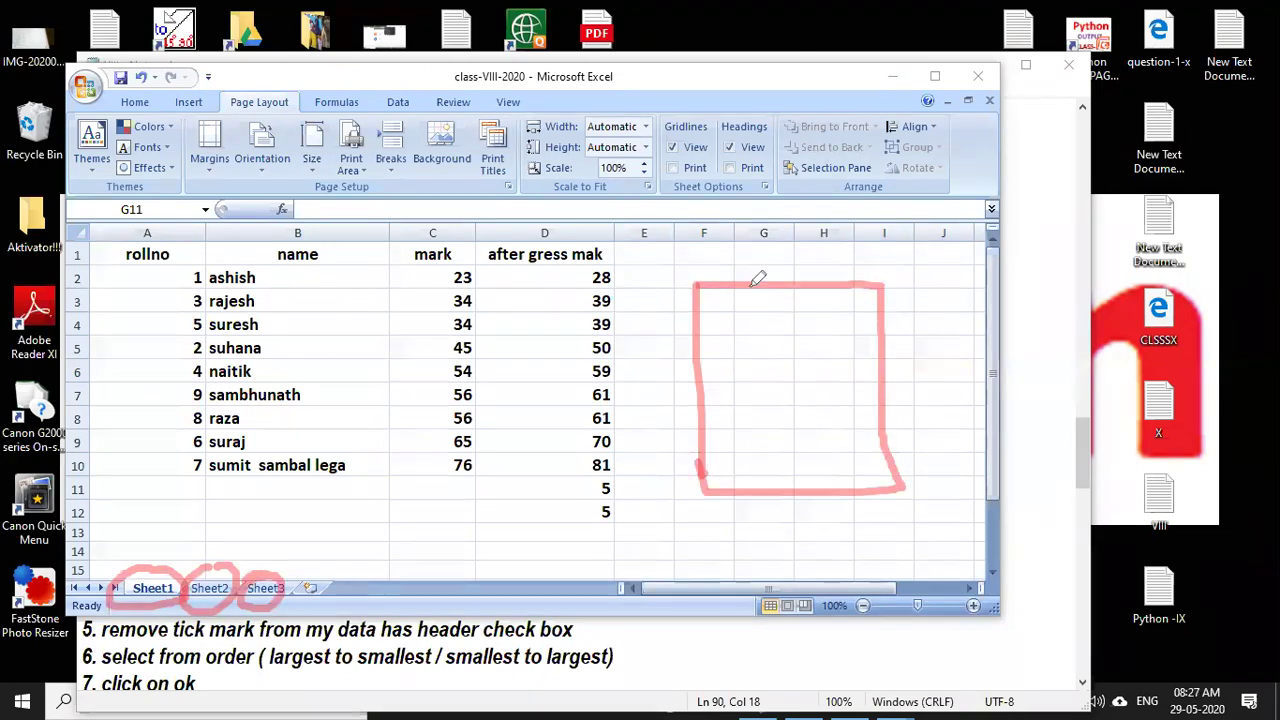
pyautogui.moveTo(653, 266)
pyautogui.mouseDown()
pyautogui.moveTo(652, 283)
pyautogui.moveTo(693, 273)
pyautogui.mouseUp()
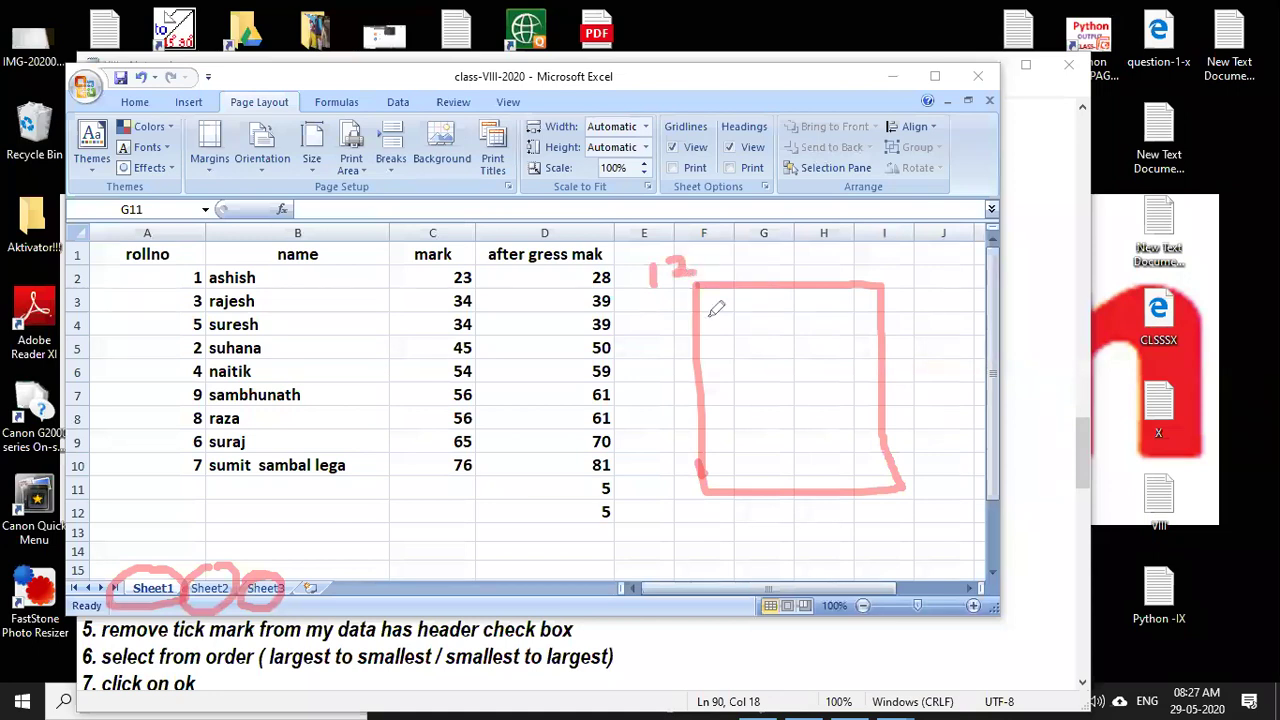
pyautogui.moveTo(708, 335); pyautogui.dragTo(760, 335)
pyautogui.moveTo(706, 389); pyautogui.dragTo(797, 389)
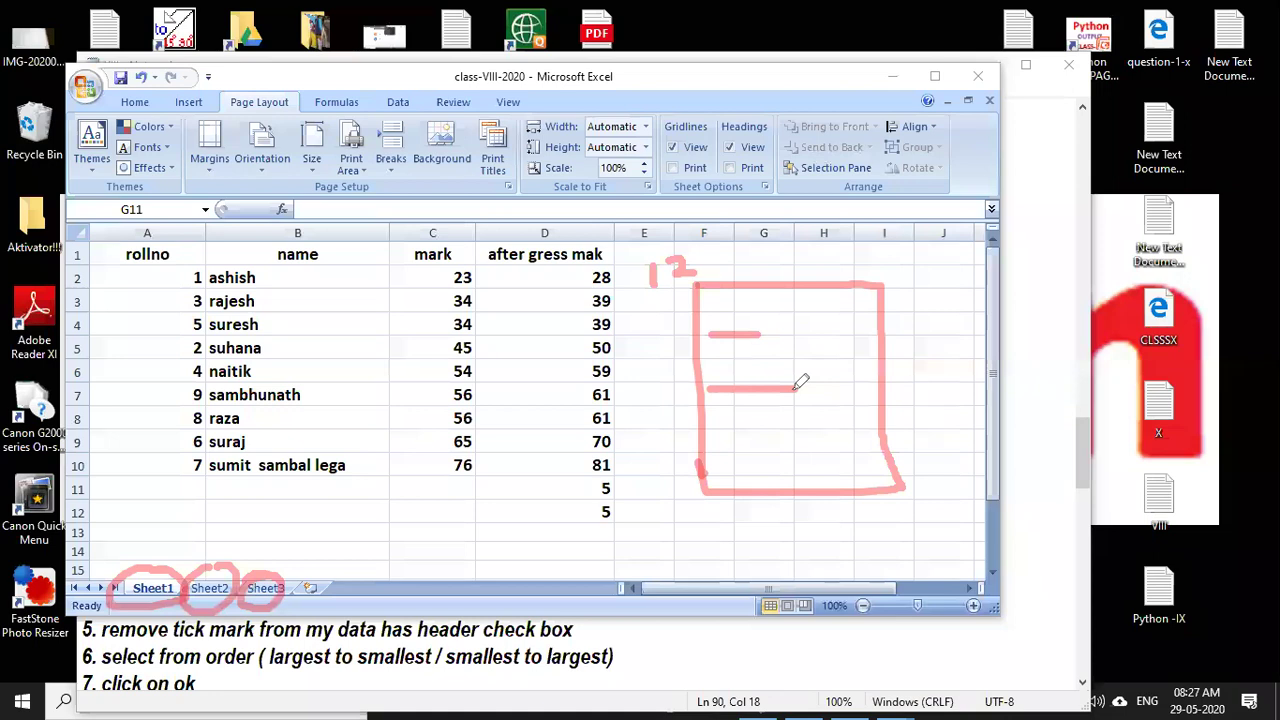
pyautogui.moveTo(727, 434); pyautogui.dragTo(800, 434)
pyautogui.moveTo(751, 472); pyautogui.dragTo(793, 472)
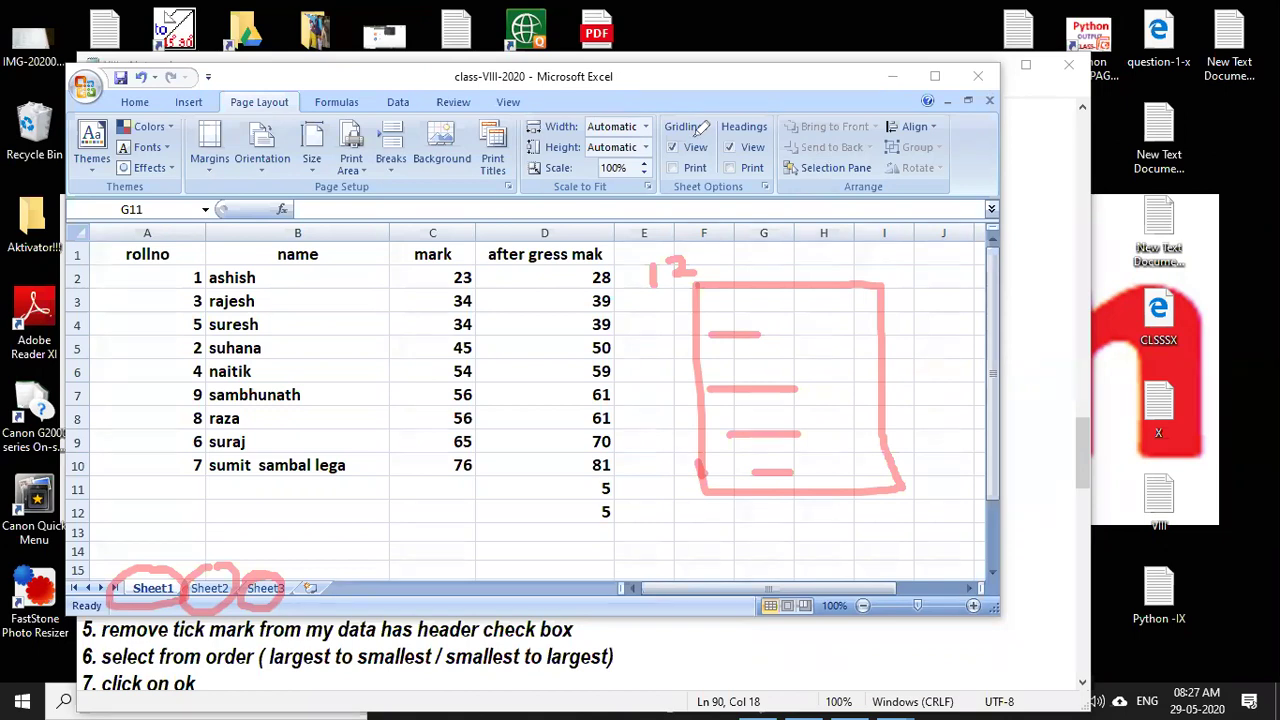
pyautogui.press('e')
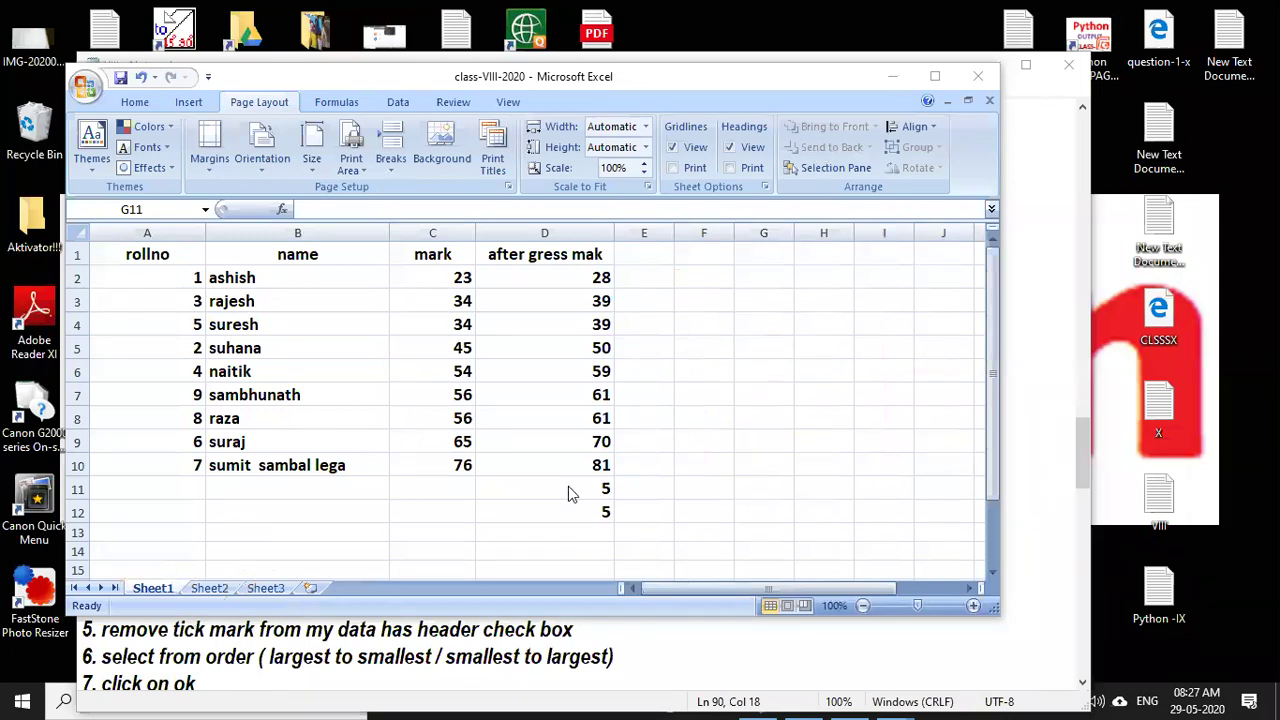
# Switch from Excel to the VIII Notepad lesson notes with Alt+Tab.
pyautogui.hotkey('alt', 'Tab')
pyautogui.hotkey('alt', 'Tab')
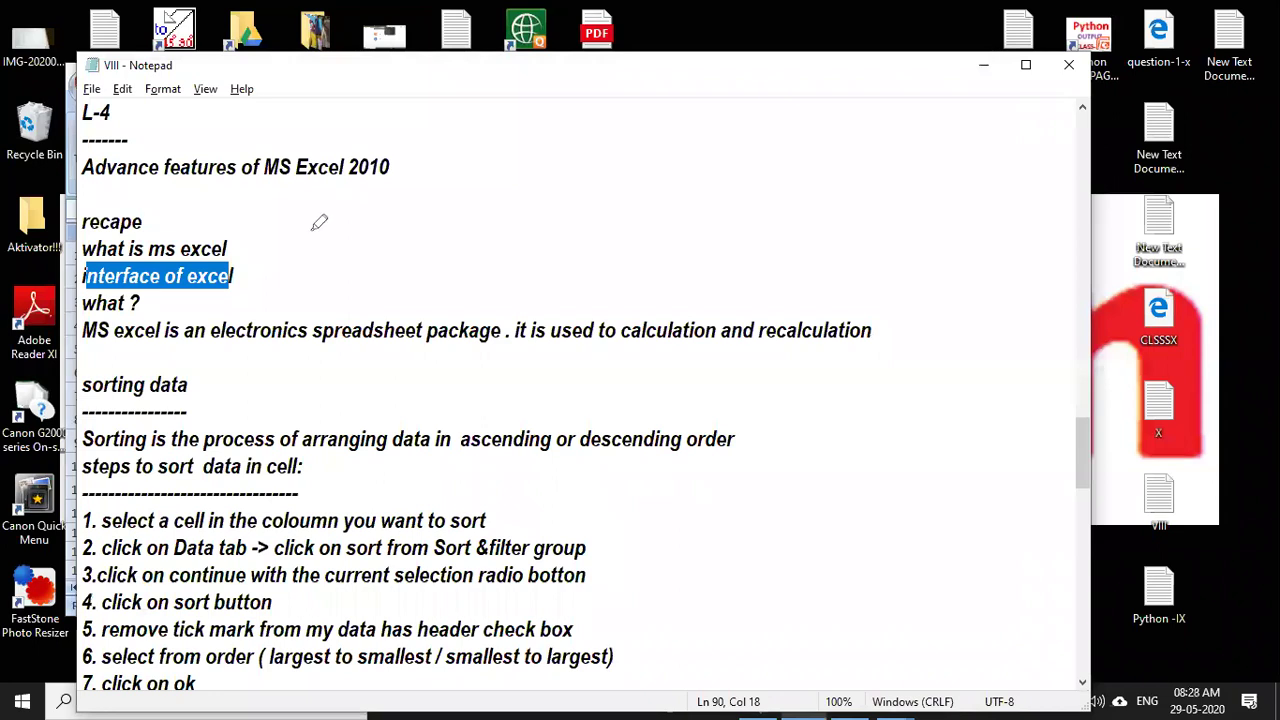
pyautogui.moveTo(98, 184); pyautogui.dragTo(377, 188)
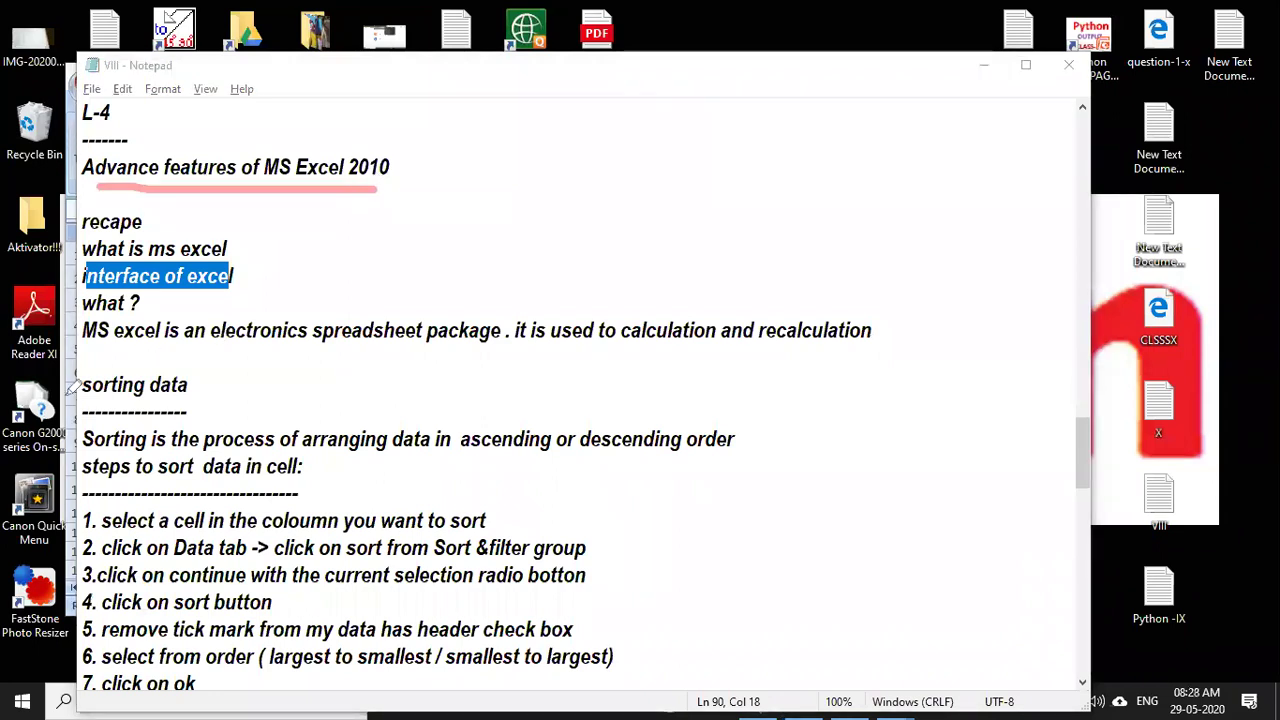
pyautogui.moveTo(66, 381)
pyautogui.mouseDown()
pyautogui.moveTo(160, 363)
pyautogui.moveTo(212, 410)
pyautogui.mouseUp()
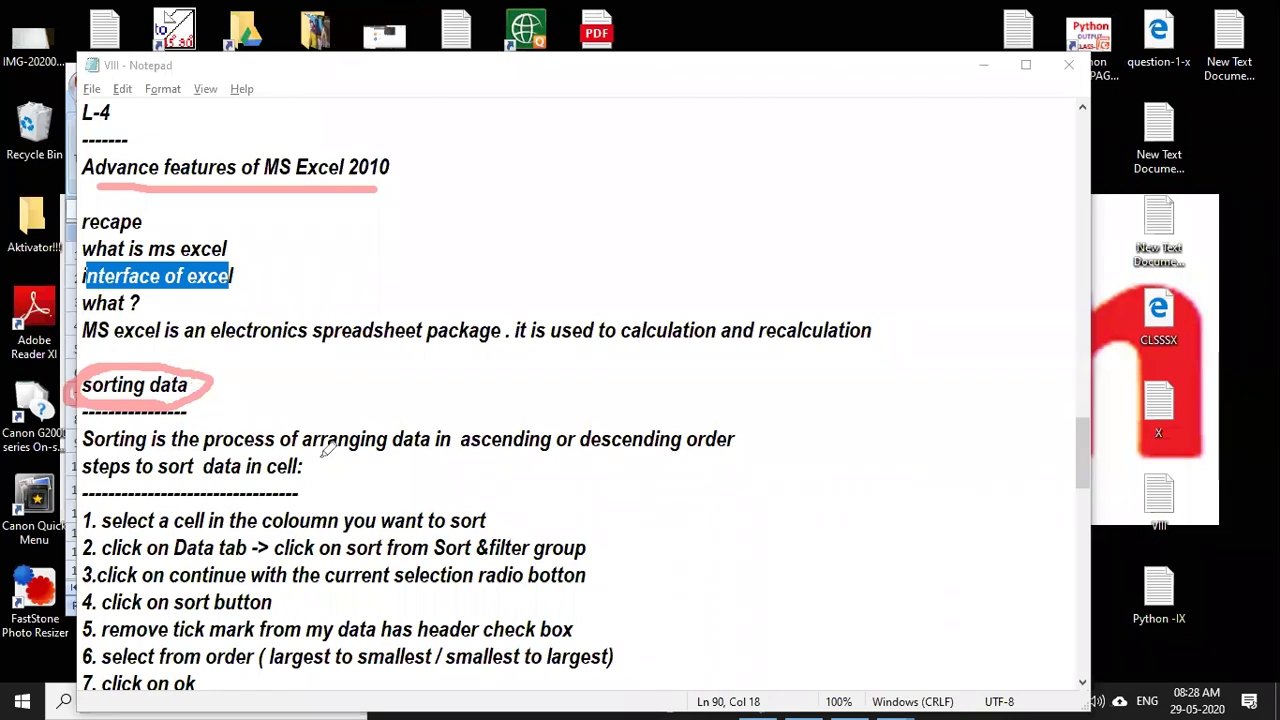
pyautogui.moveTo(302, 459); pyautogui.dragTo(430, 460)
pyautogui.moveTo(485, 405); pyautogui.dragTo(490, 480)
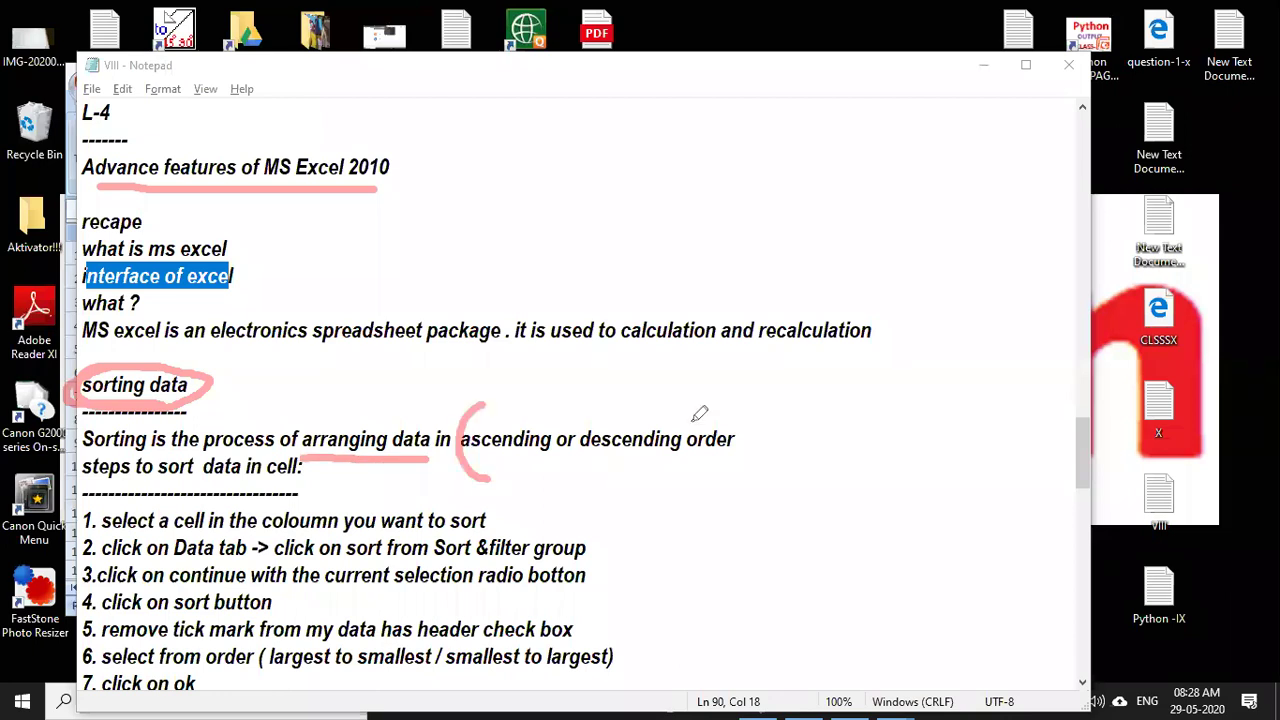
pyautogui.moveTo(650, 404); pyautogui.dragTo(670, 482)
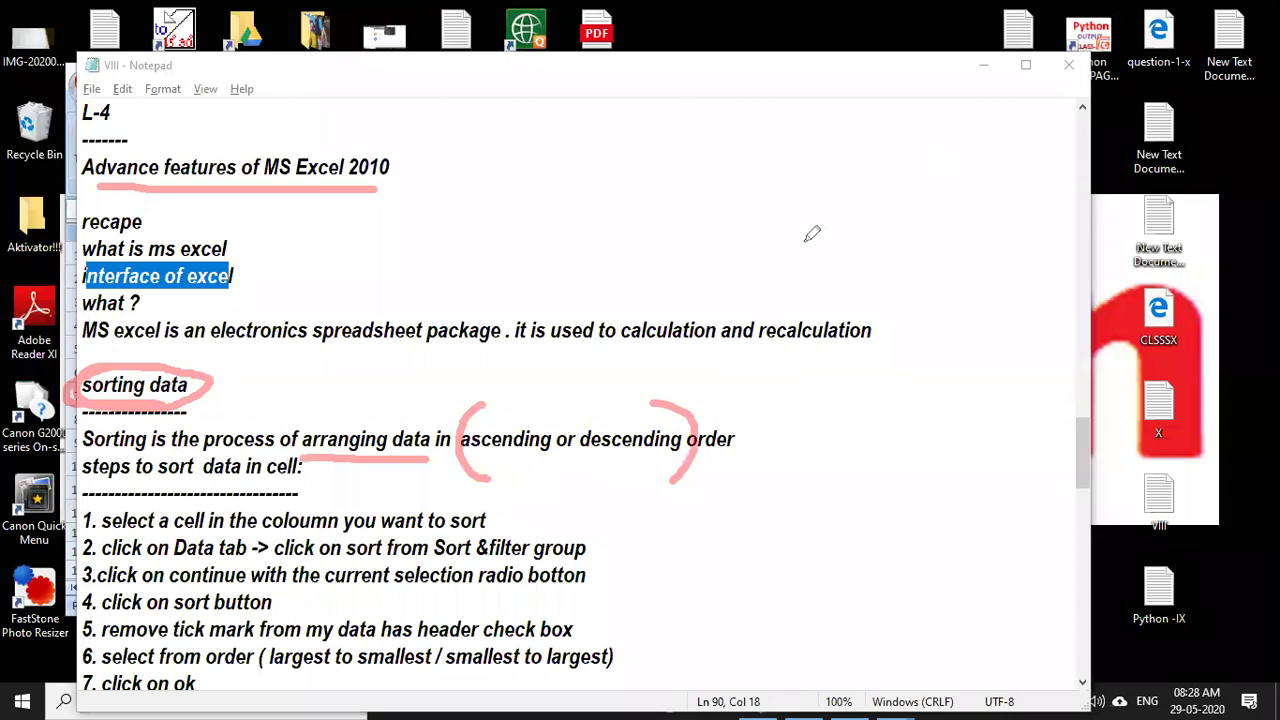
pyautogui.moveTo(822, 140); pyautogui.dragTo(884, 376)
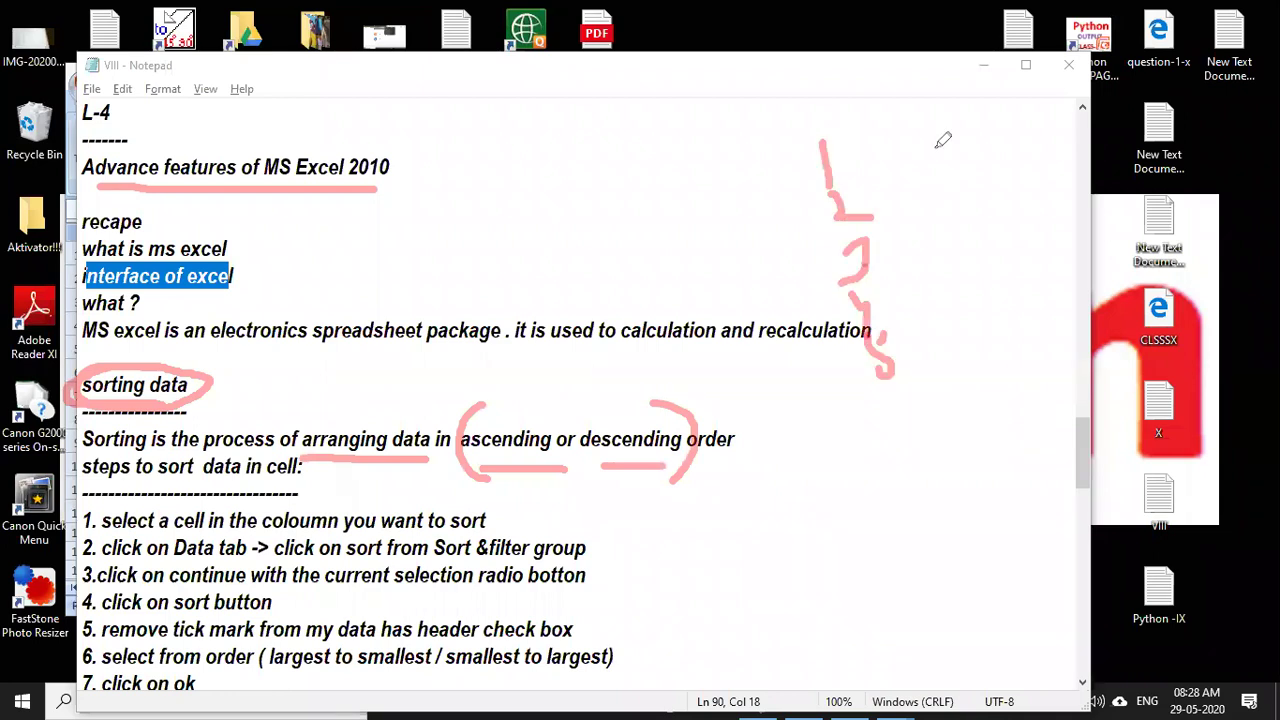
pyautogui.moveTo(978, 130)
pyautogui.mouseDown()
pyautogui.moveTo(914, 178)
pyautogui.moveTo(975, 240)
pyautogui.moveTo(988, 304)
pyautogui.mouseUp()
pyautogui.moveTo(968, 322); pyautogui.dragTo(971, 332)
pyautogui.moveTo(903, 138); pyautogui.dragTo(957, 386)
pyautogui.moveTo(969, 323)
pyautogui.mouseDown()
pyautogui.moveTo(980, 378)
pyautogui.moveTo(911, 190)
pyautogui.mouseUp()
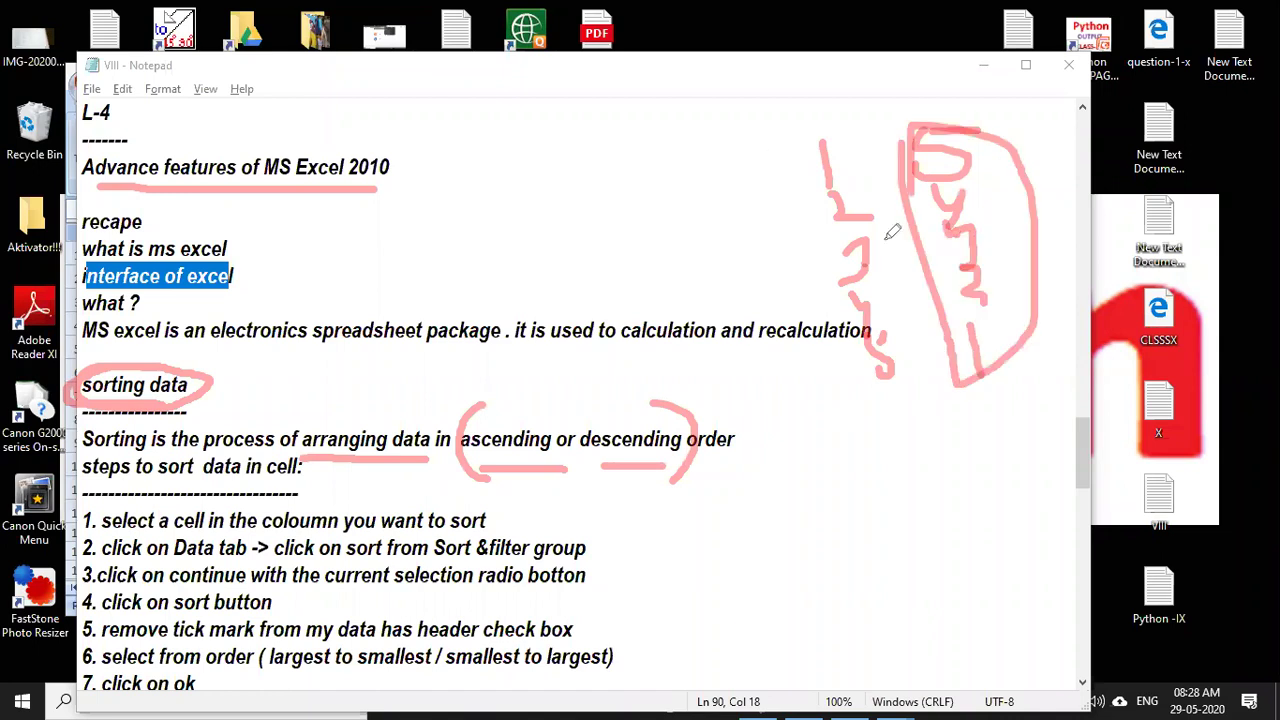
pyautogui.moveTo(891, 258); pyautogui.dragTo(768, 145)
pyautogui.moveTo(787, 248); pyautogui.dragTo(890, 260)
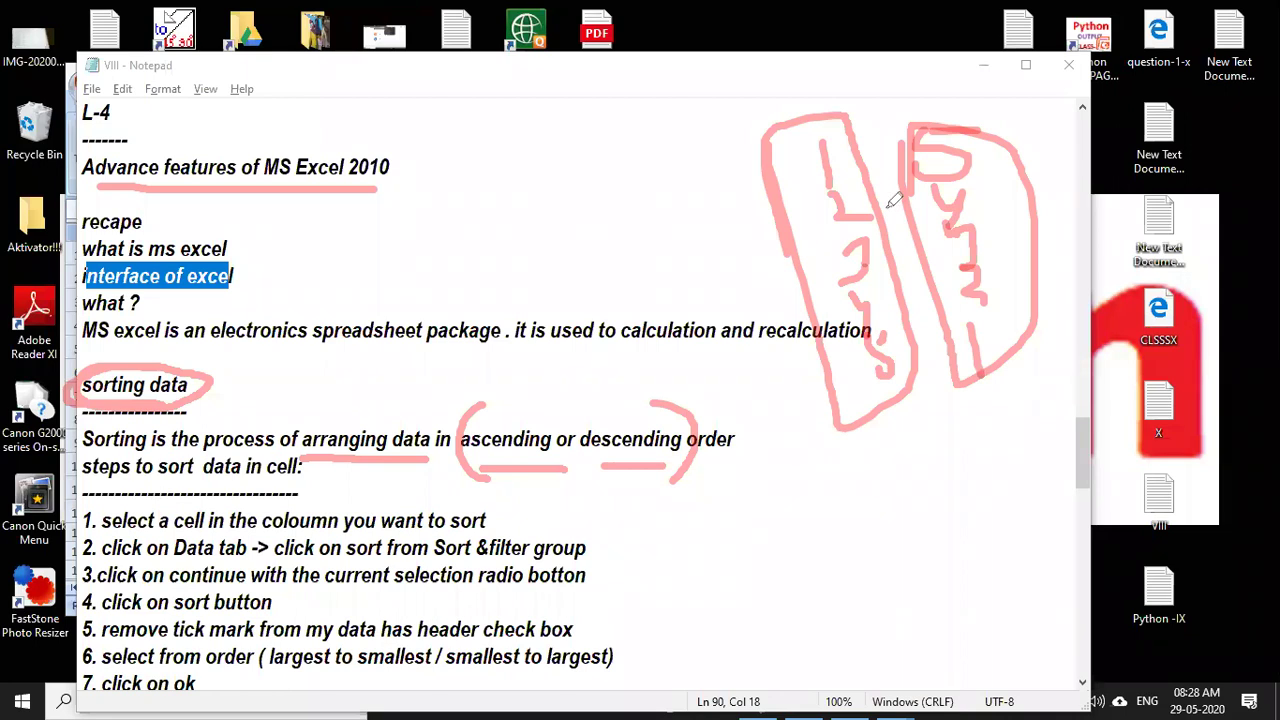
# Return to the Excel workbook and circle the rollno, name, mark and after gress mak headers in red.
pyautogui.press('e')
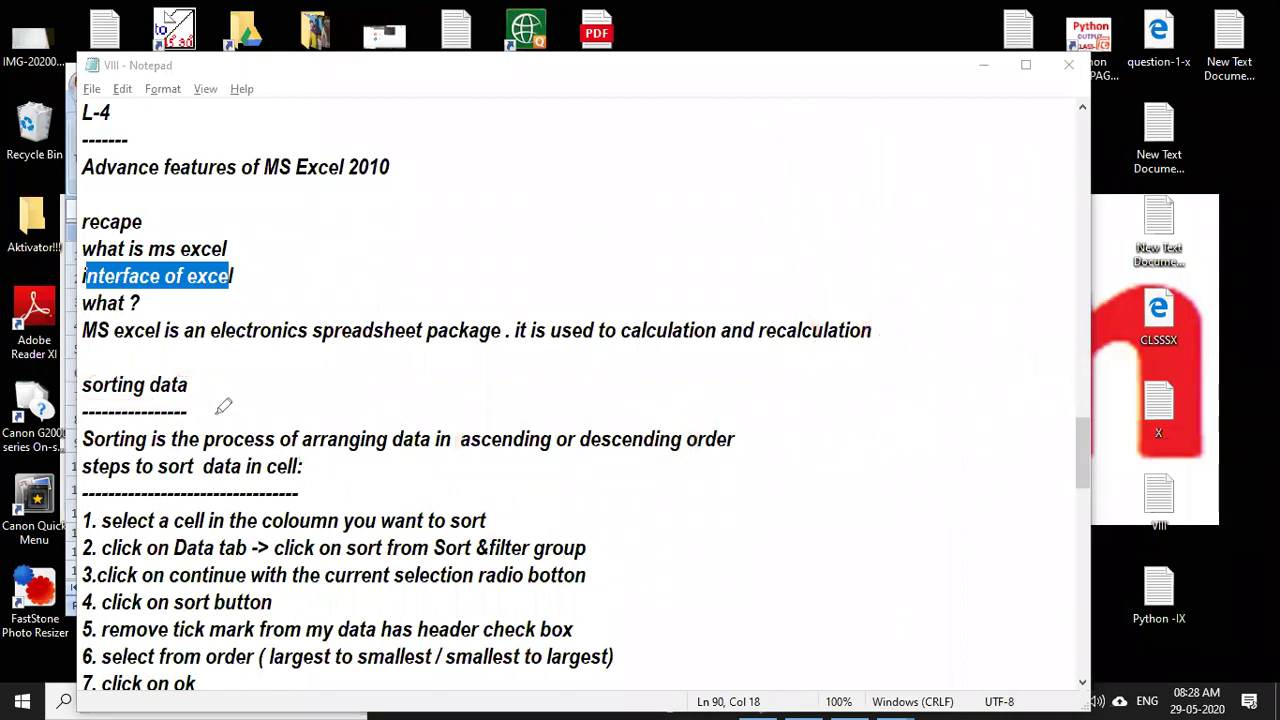
pyautogui.hotkey('alt', 'Tab')
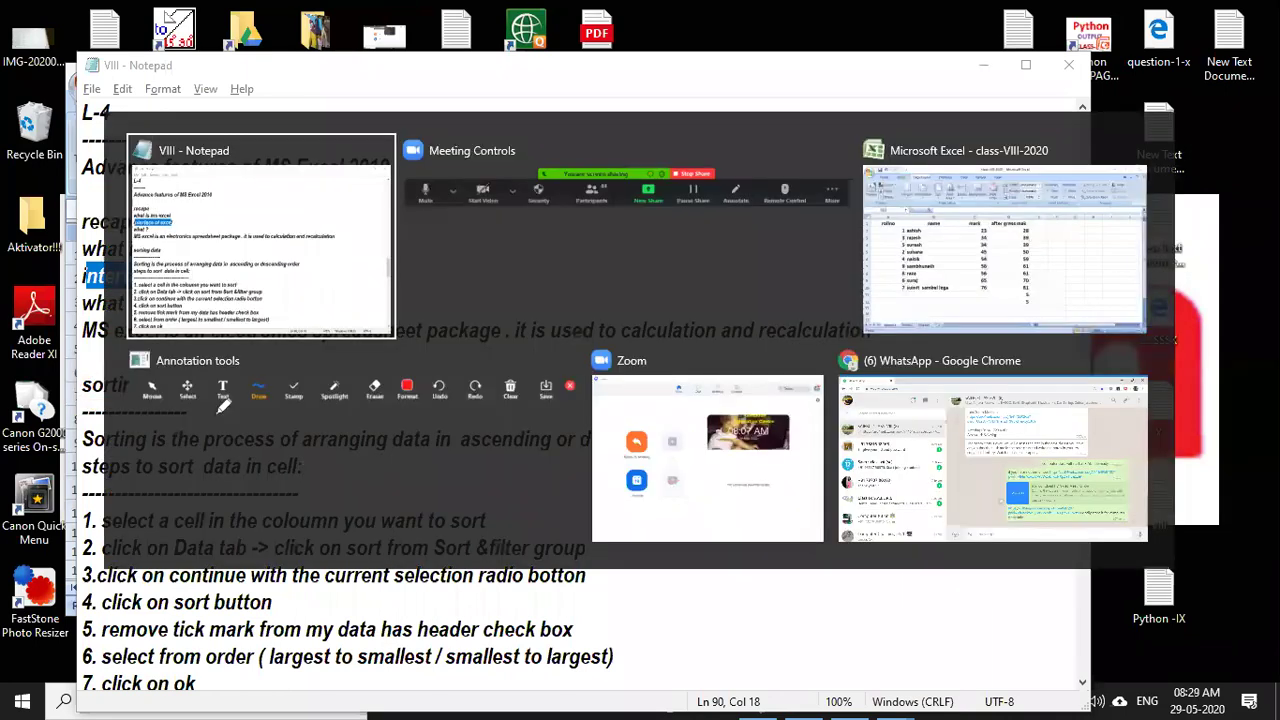
pyautogui.press('Tab')
pyautogui.press('Tab')
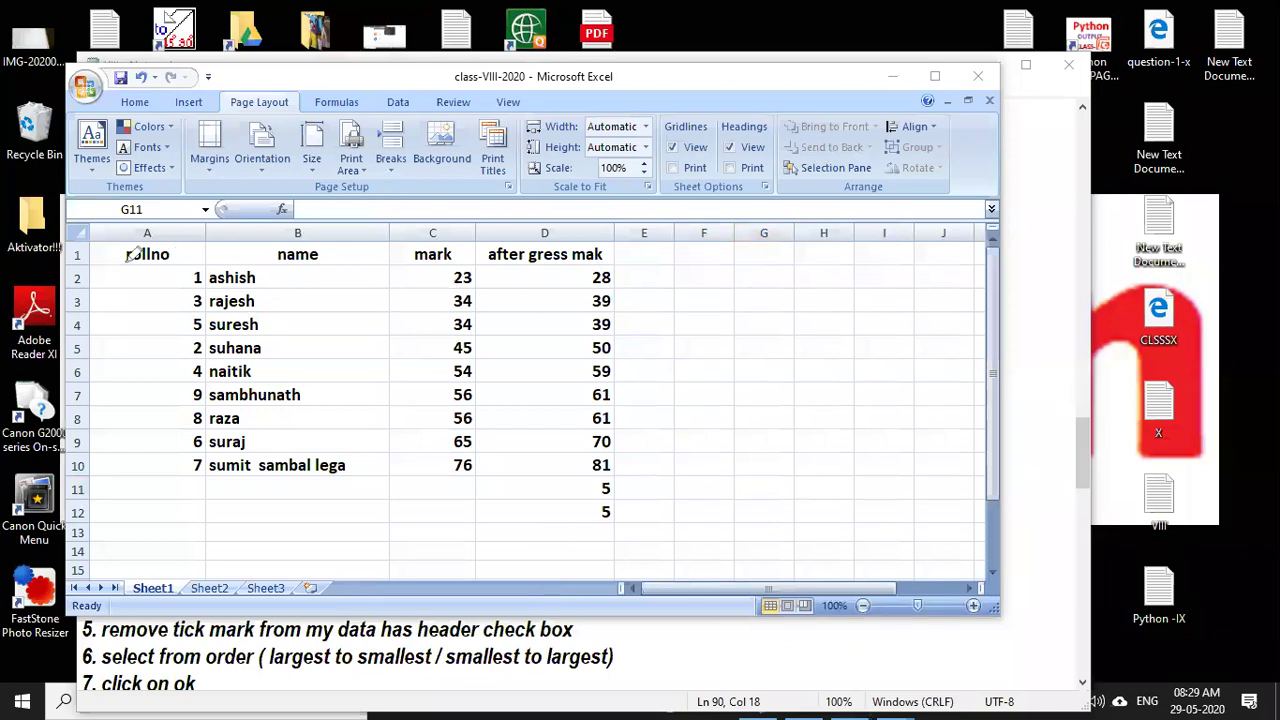
pyautogui.moveTo(178, 250)
pyautogui.mouseDown()
pyautogui.moveTo(120, 260)
pyautogui.moveTo(176, 250)
pyautogui.mouseUp()
pyautogui.moveTo(272, 246); pyautogui.dragTo(272, 278)
pyautogui.moveTo(342, 252); pyautogui.dragTo(280, 272)
pyautogui.moveTo(445, 240)
pyautogui.mouseDown()
pyautogui.moveTo(478, 273)
pyautogui.moveTo(428, 286)
pyautogui.mouseUp()
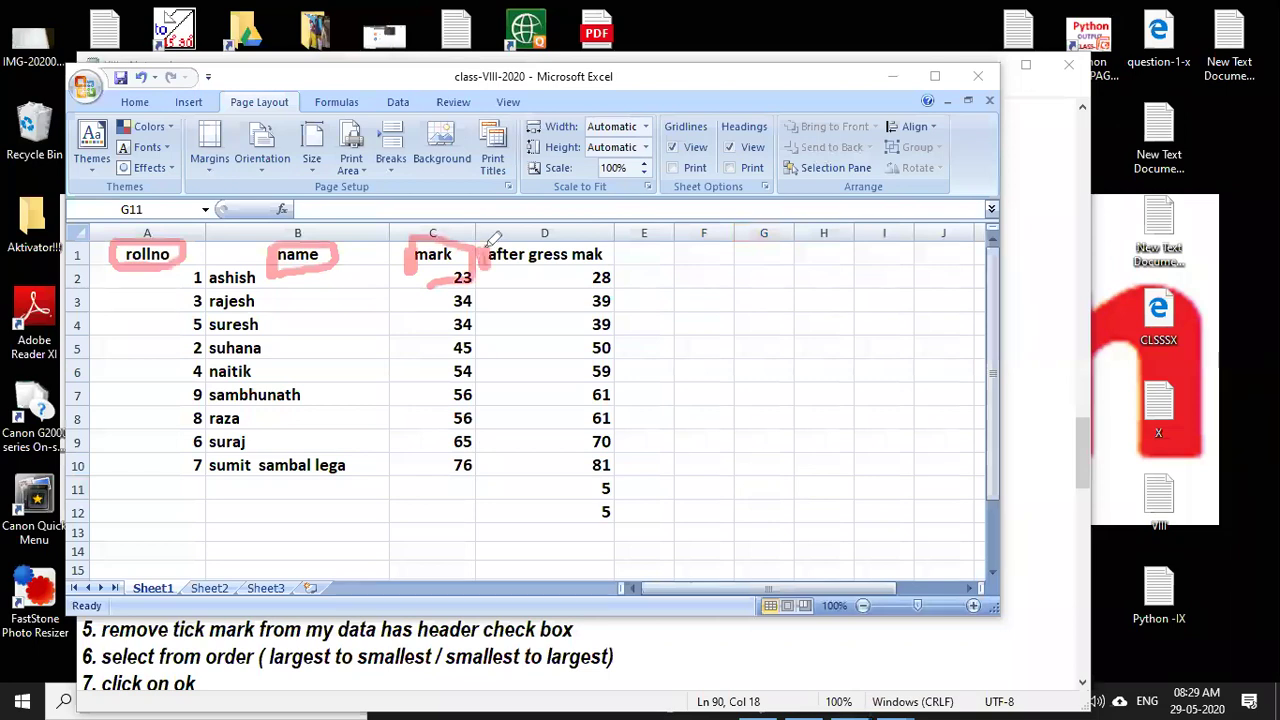
pyautogui.moveTo(488, 244); pyautogui.dragTo(504, 266)
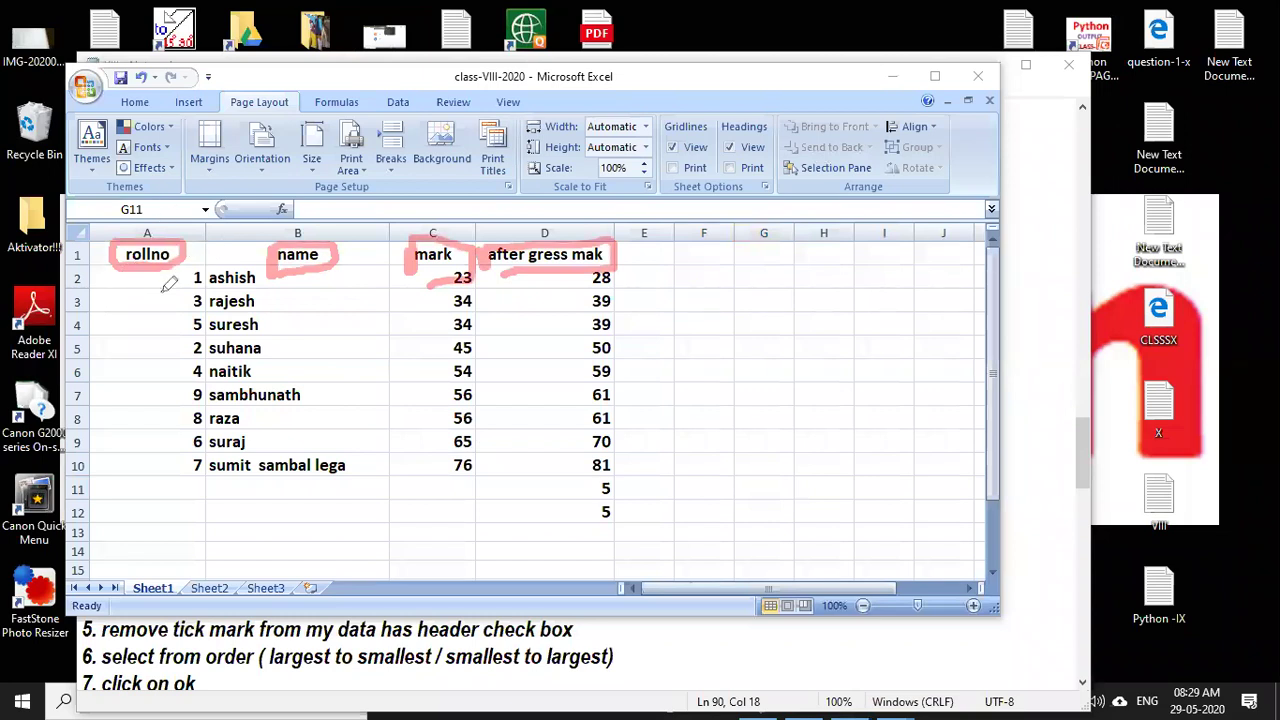
# Dot the roll numbers in column A rows 2 to 8 and the names in rows 2 to 4.
pyautogui.click(166, 278)
pyautogui.click(168, 302)
pyautogui.click(168, 325)
pyautogui.click(169, 349)
pyautogui.click(169, 371)
pyautogui.click(174, 395)
pyautogui.click(183, 418)
pyautogui.click(279, 278)
pyautogui.click(279, 301)
pyautogui.click(279, 325)
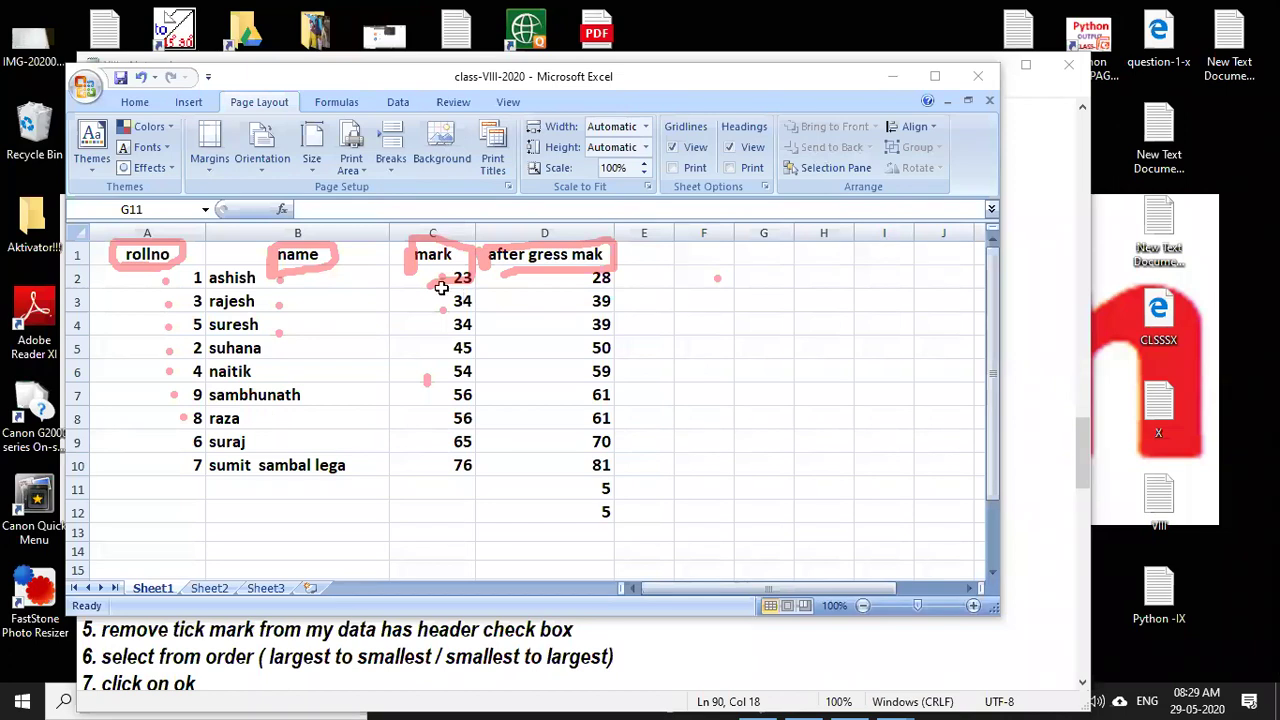
# Copy the after-grace marks D2:D10 from Sheet1 and try pasting at Sheet2's F3.
pyautogui.moveTo(462, 301); pyautogui.dragTo(462, 441)
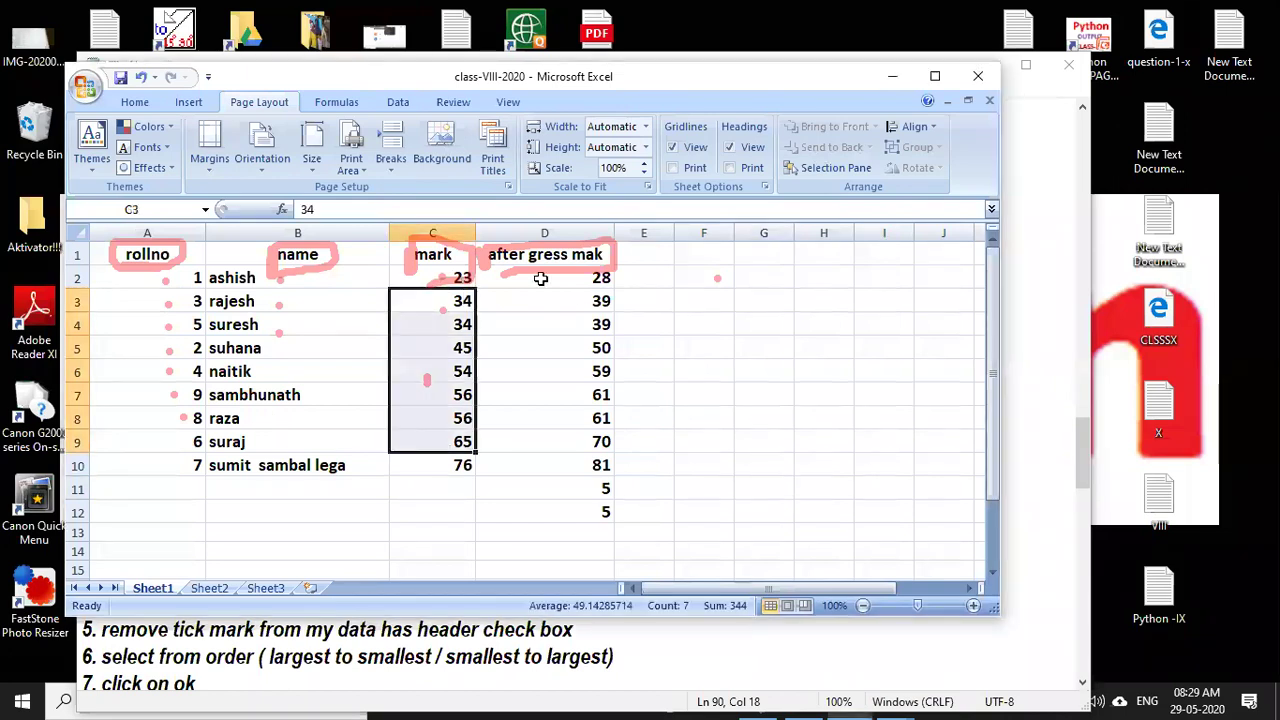
pyautogui.moveTo(544, 277); pyautogui.dragTo(544, 465)
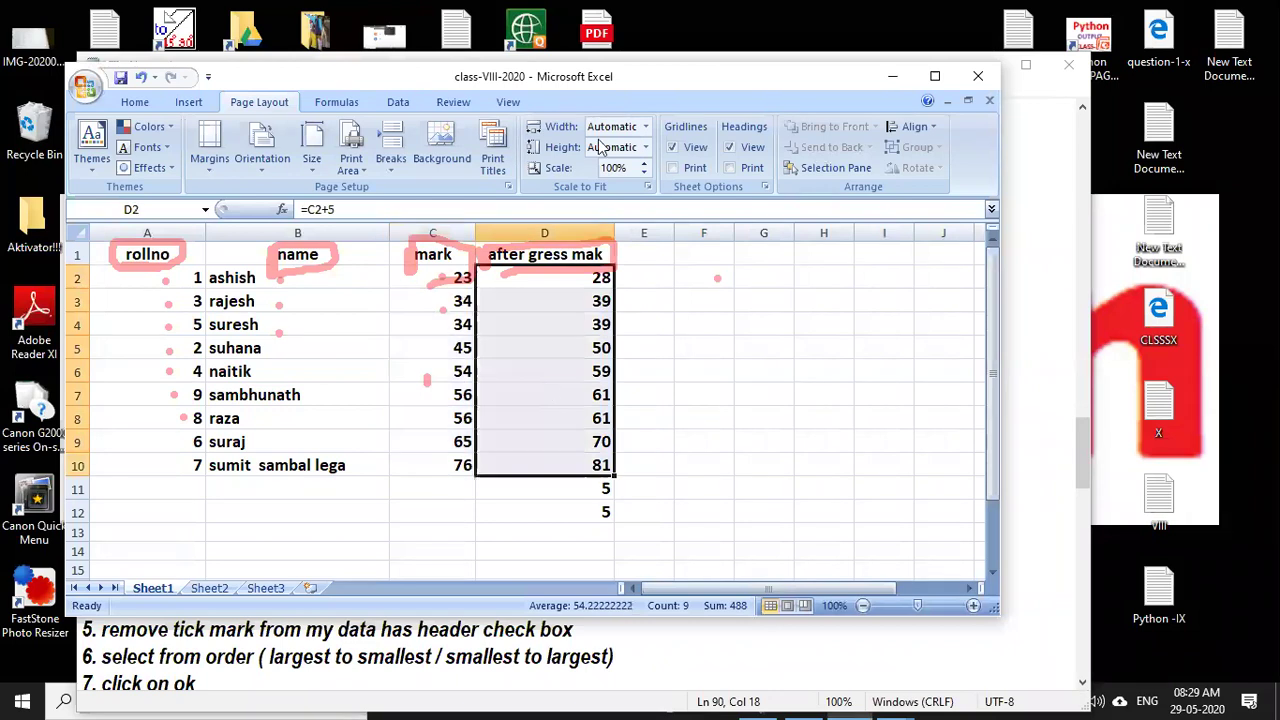
pyautogui.rightClick(546, 390)
pyautogui.click(600, 120)
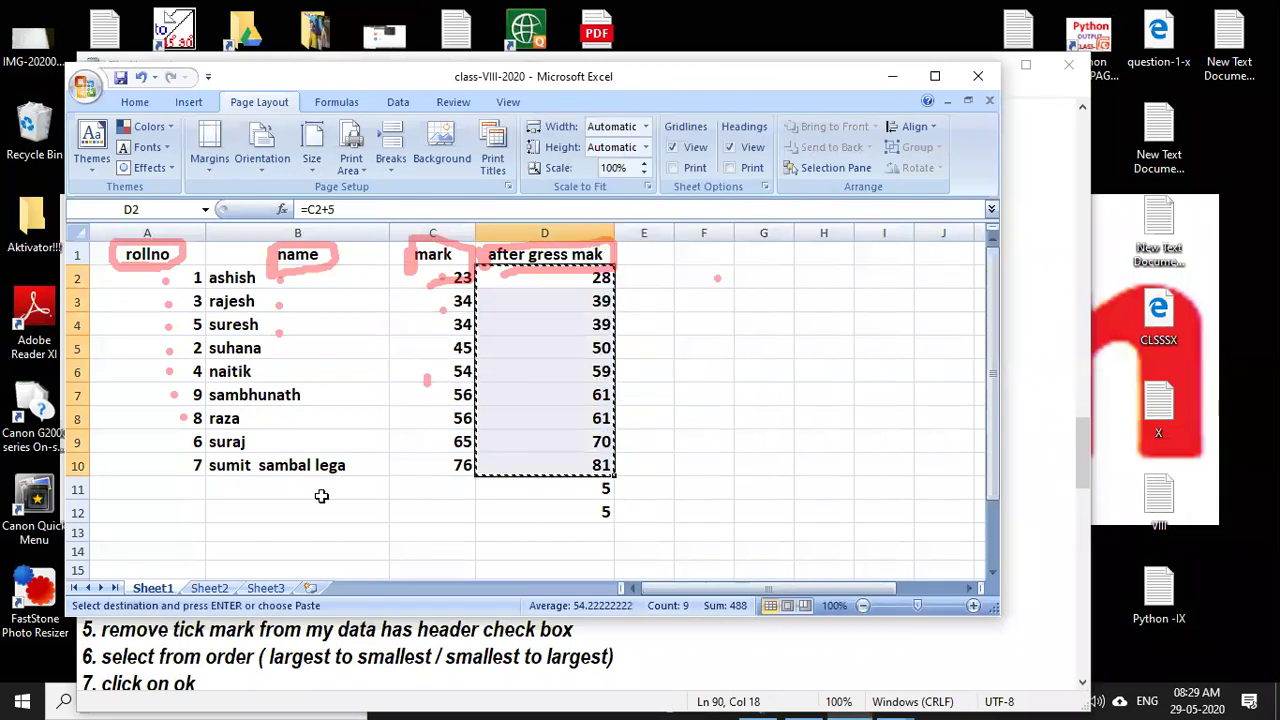
pyautogui.hotkey('ctrl', 'pagedown')
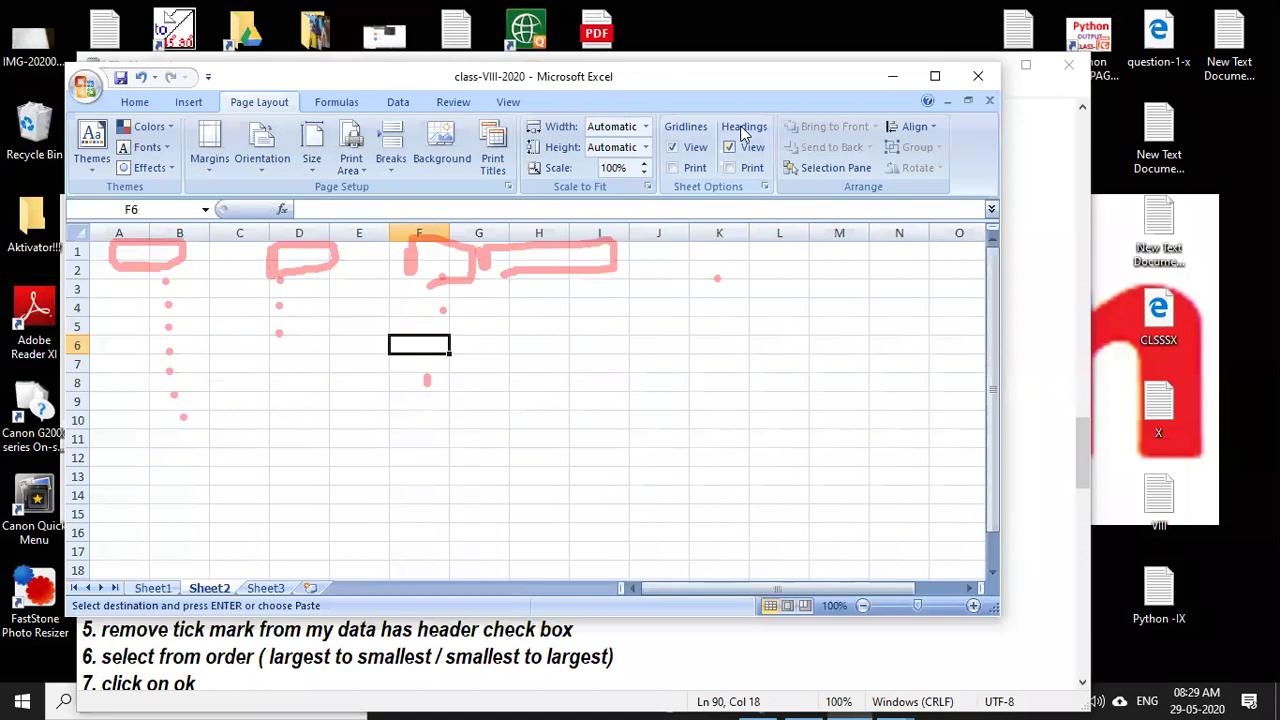
pyautogui.rightClick(424, 284)
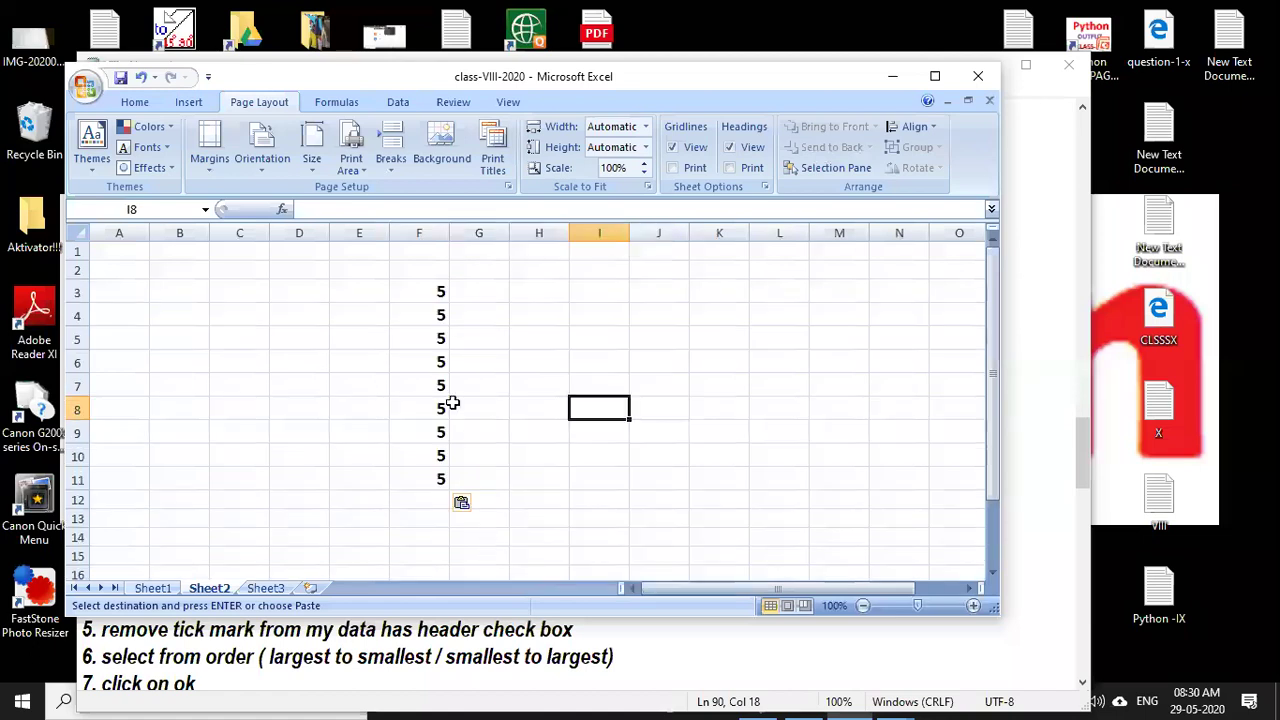
pyautogui.hotkey('ctrl', 'pageup')
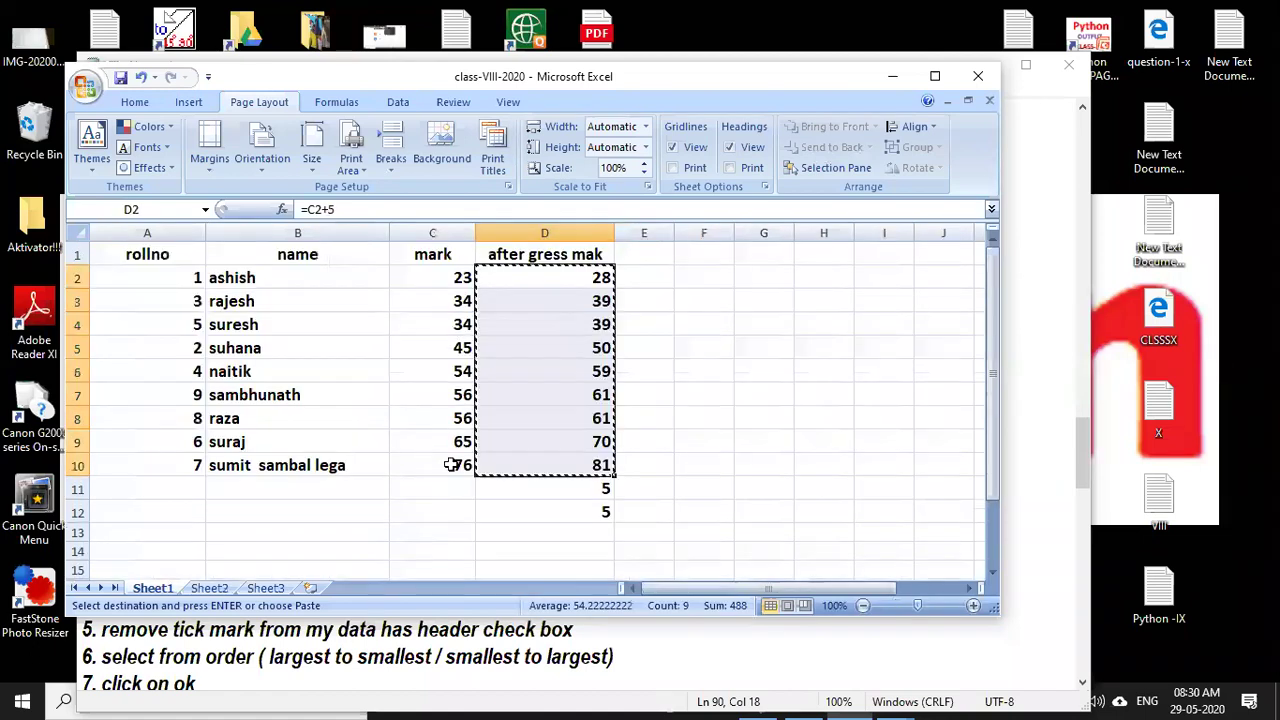
# Reselect D2:D10 on Sheet1 and target cell F3 on Sheet2.
pyautogui.moveTo(445, 278); pyautogui.dragTo(452, 465)
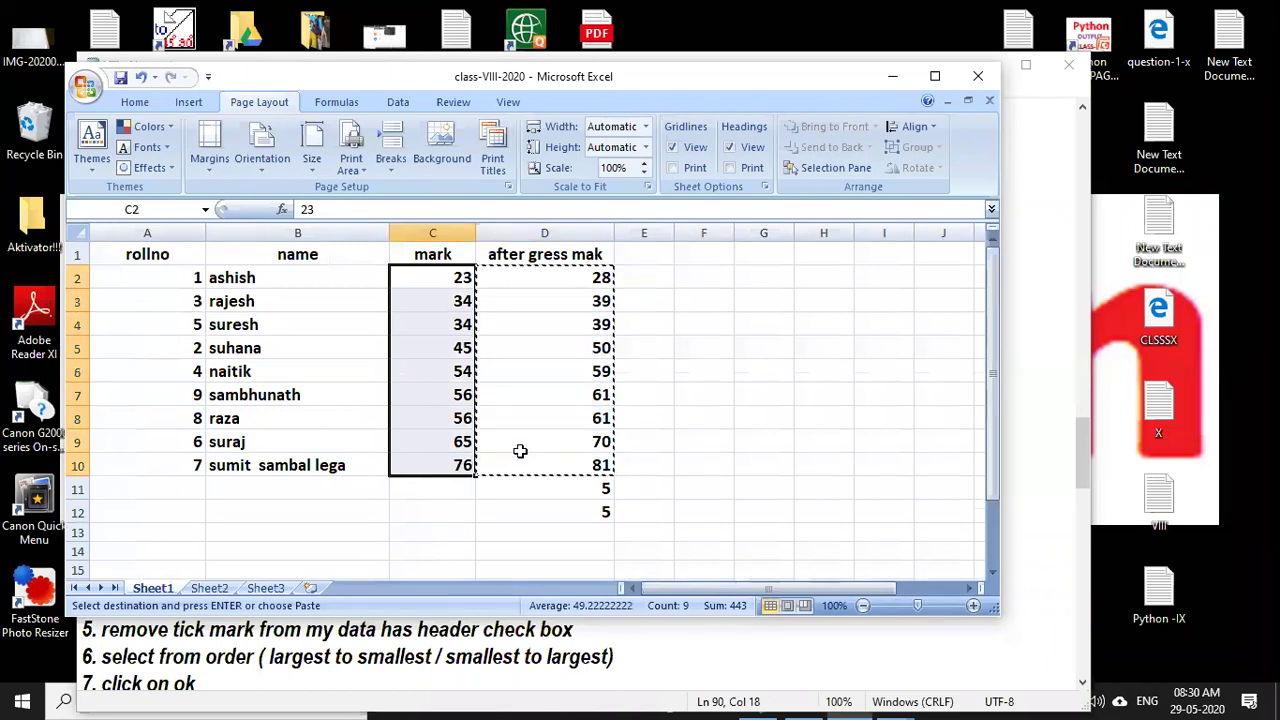
pyautogui.moveTo(545, 278); pyautogui.dragTo(545, 465)
pyautogui.rightClick(523, 400)
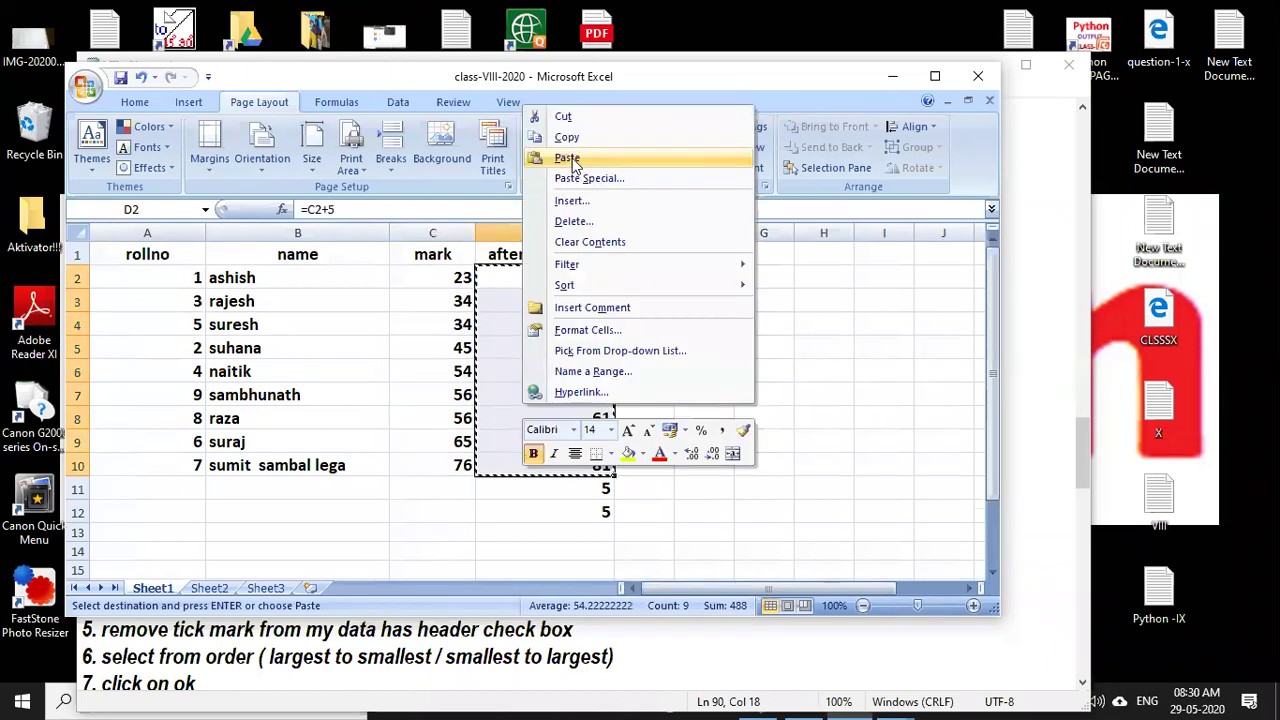
pyautogui.press('Escape')
pyautogui.hotkey('ctrl', 'pagedown')
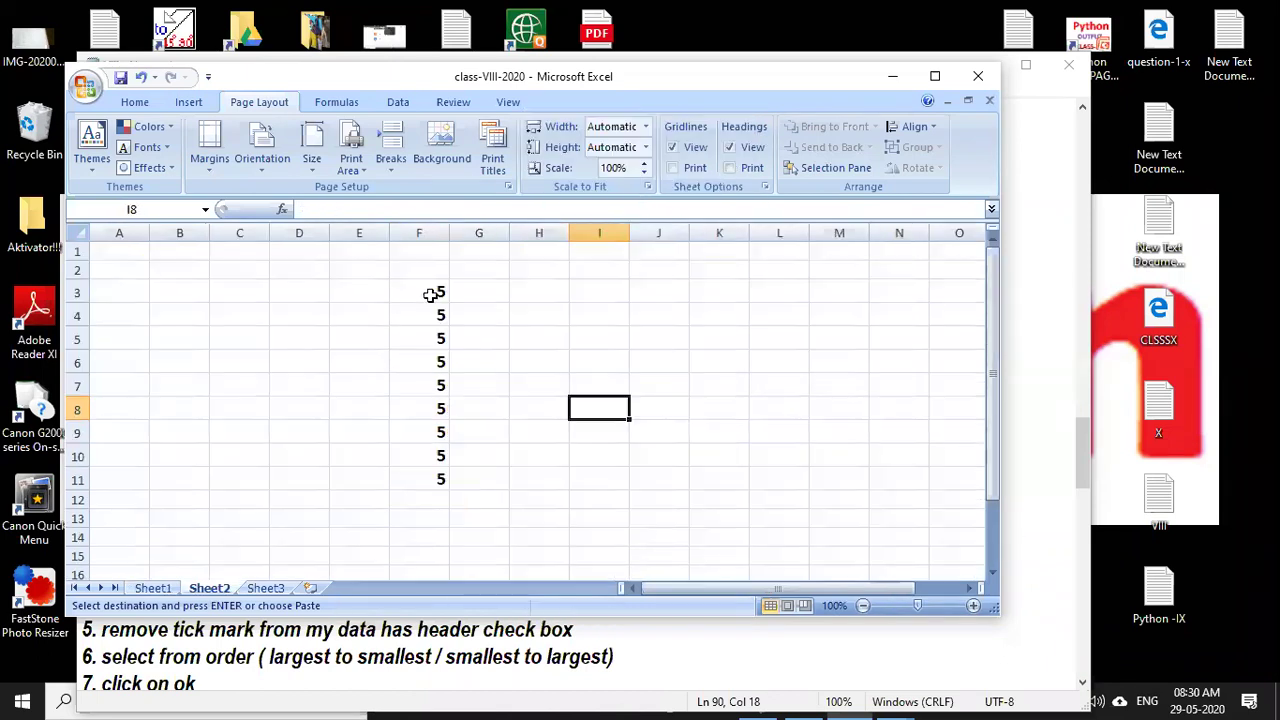
pyautogui.click(437, 290)
pyautogui.rightClick(438, 292)
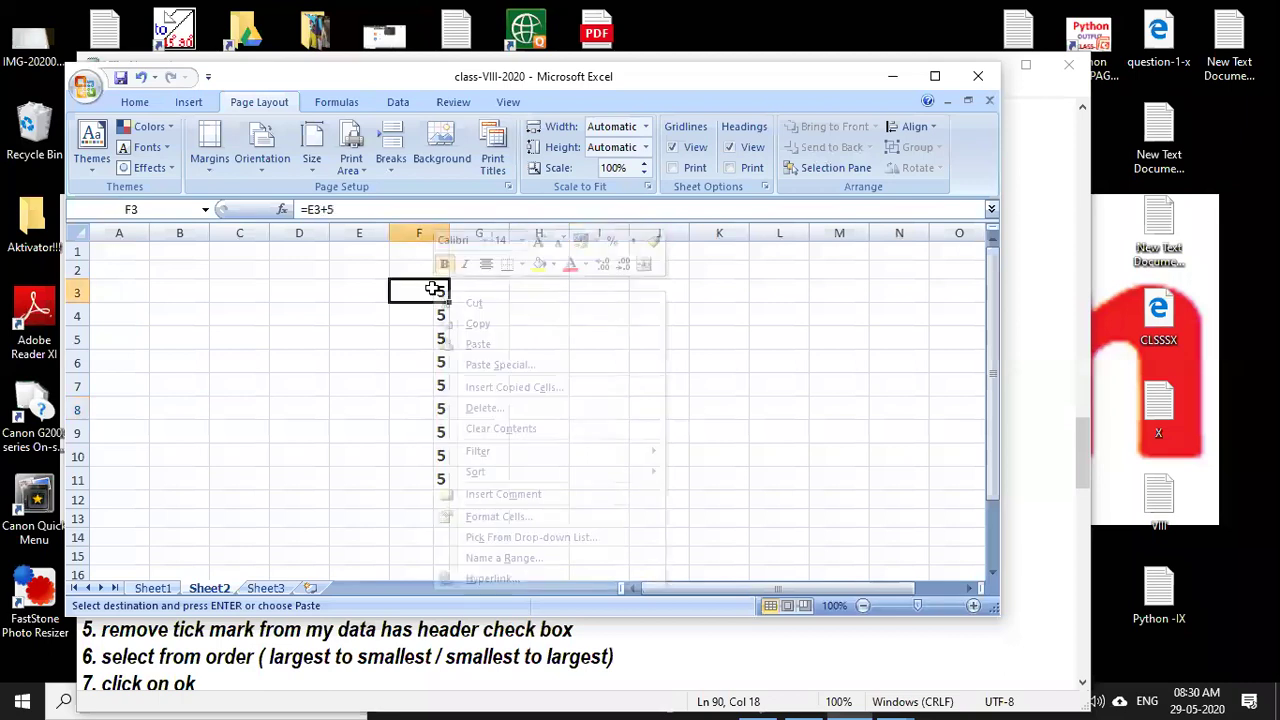
pyautogui.press('Escape')
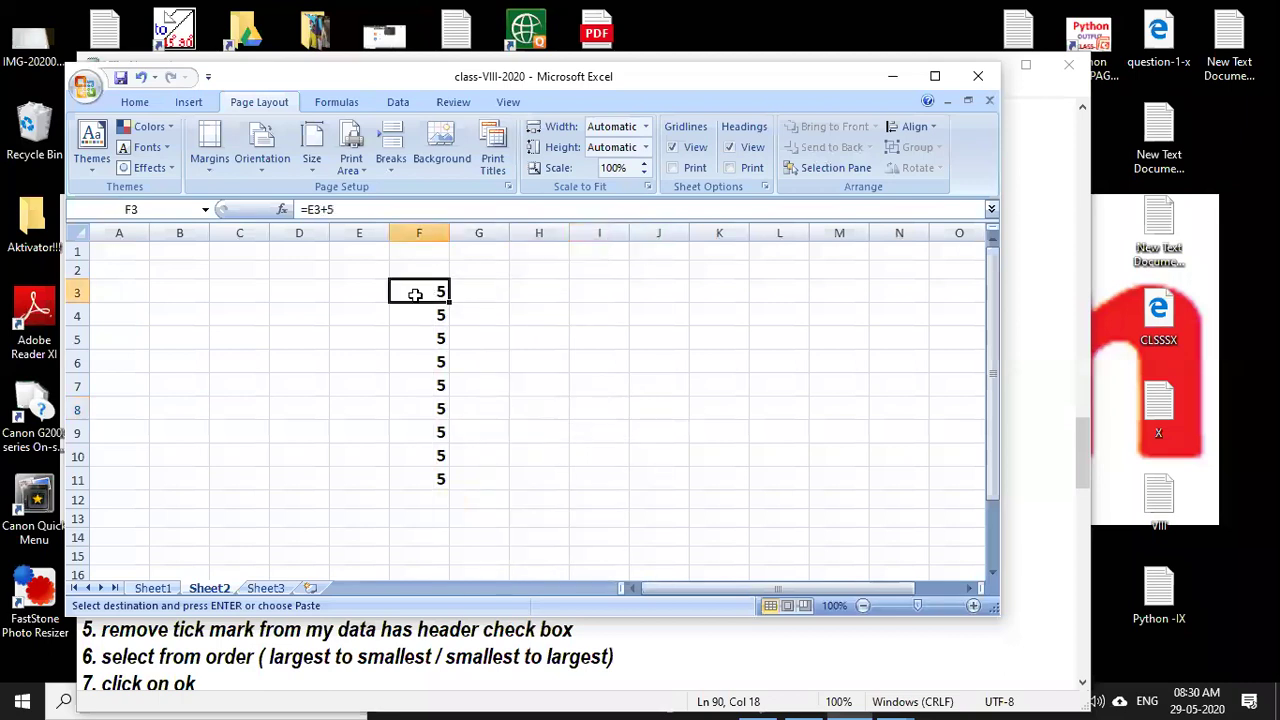
# Paste the copied grace marks into F3 as values only via Paste Special.
pyautogui.hotkey('shift', 'F10')
pyautogui.press('Down')
pyautogui.press('Down')
pyautogui.press('Down')
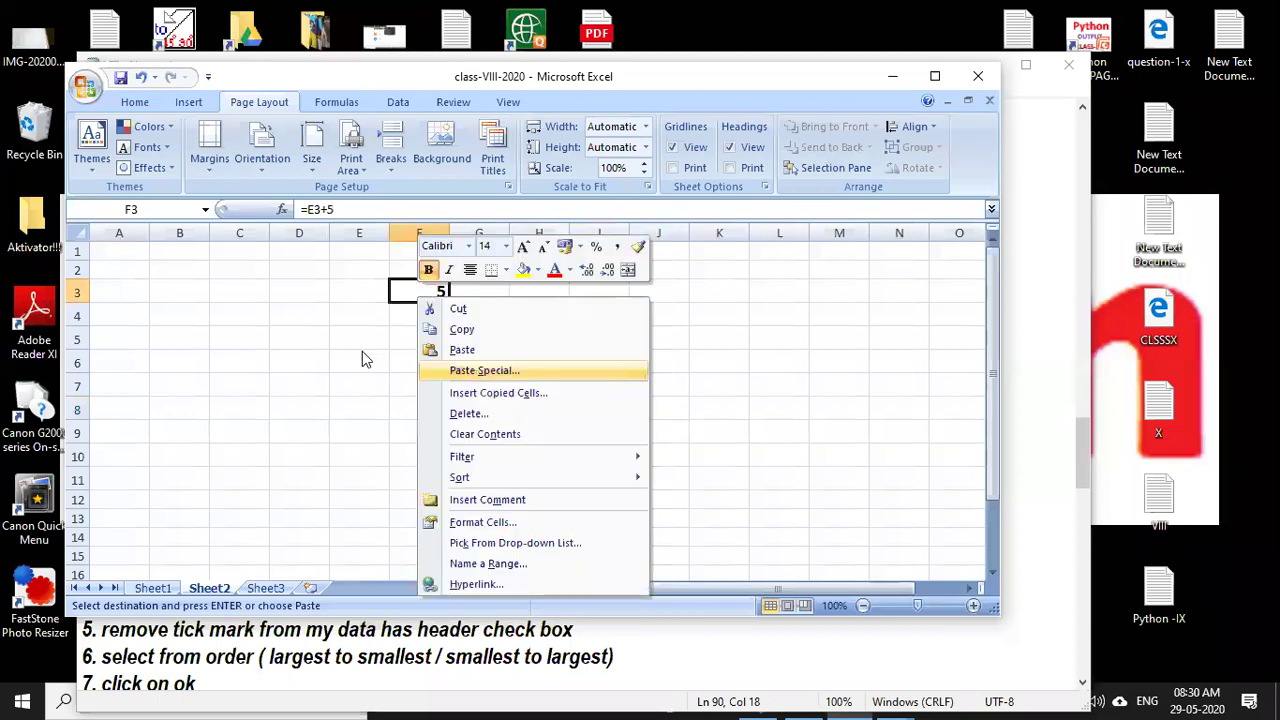
pyautogui.press('Return')
pyautogui.hotkey('alt', 'v')
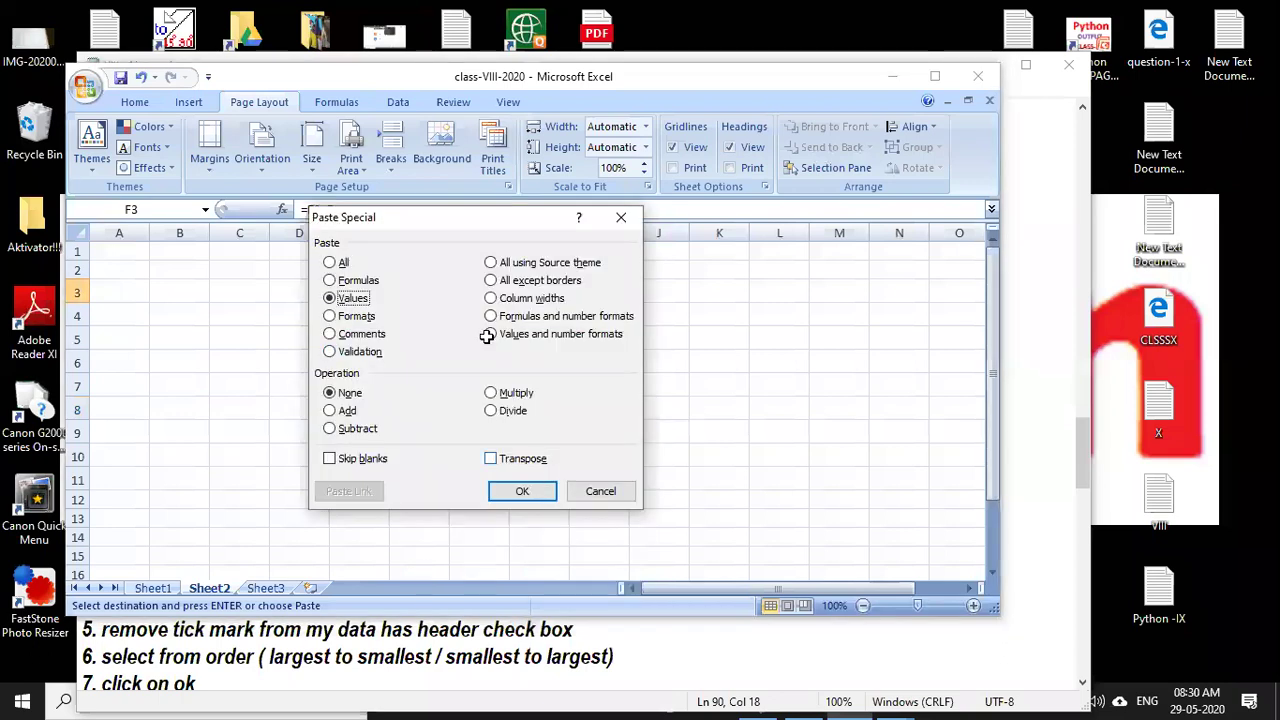
pyautogui.press('Return')
# Select the pasted marks F3:F11 on Sheet2 after several reselection attempts.
pyautogui.click(428, 297)
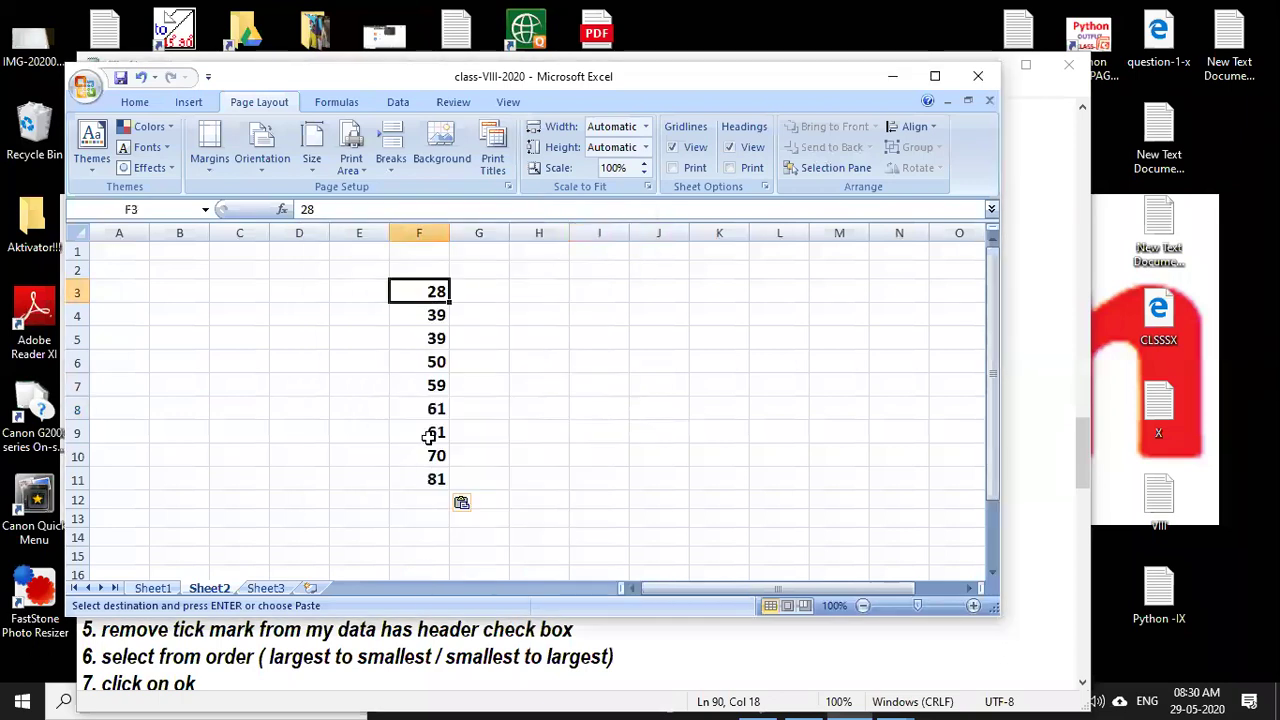
pyautogui.keyDown('shift'); pyautogui.click(431, 494); pyautogui.keyUp('shift')
pyautogui.click(460, 353)
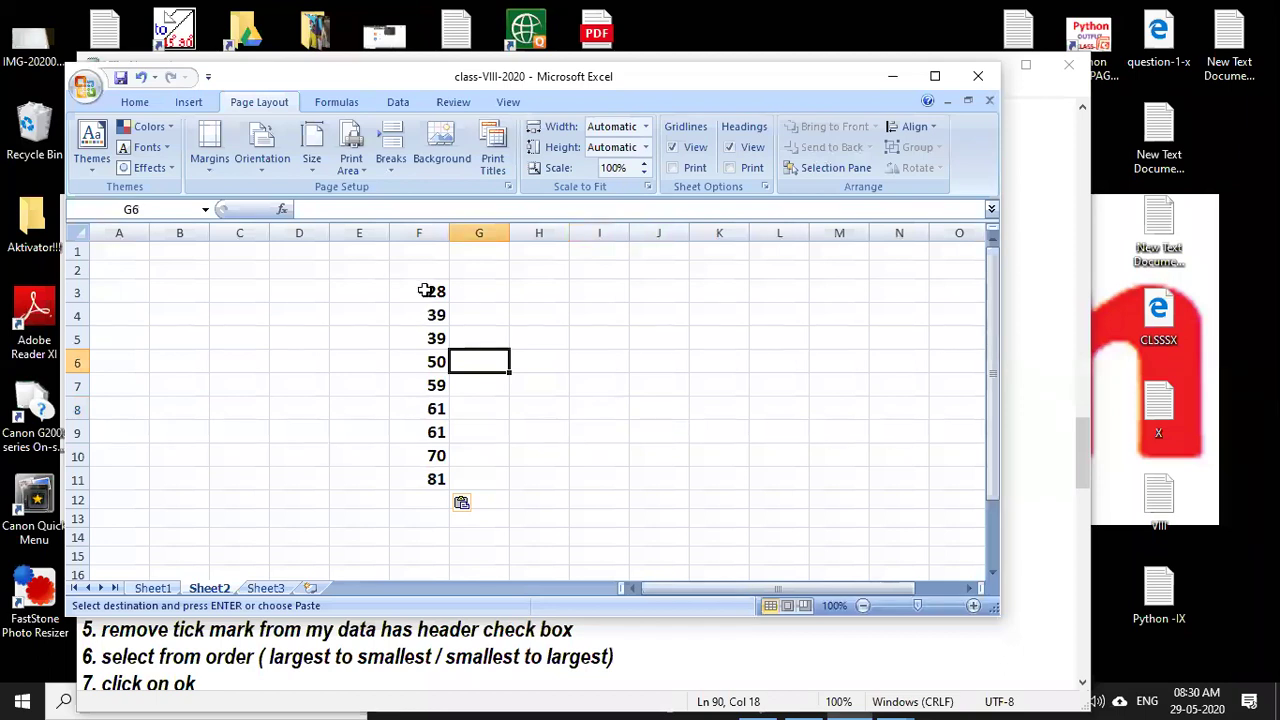
pyautogui.press('Right')
pyautogui.press('Right')
pyautogui.press('Down')
pyautogui.press('Down')
pyautogui.moveTo(425, 291); pyautogui.dragTo(425, 481)
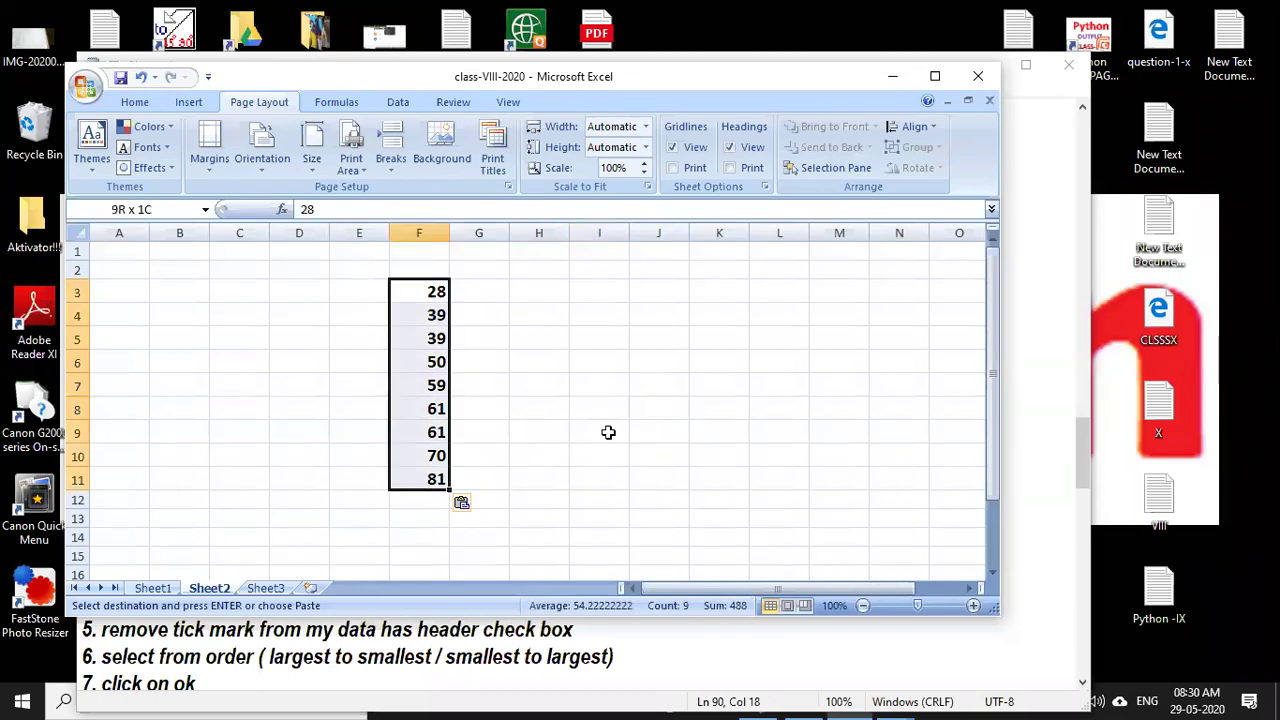
pyautogui.click(608, 432)
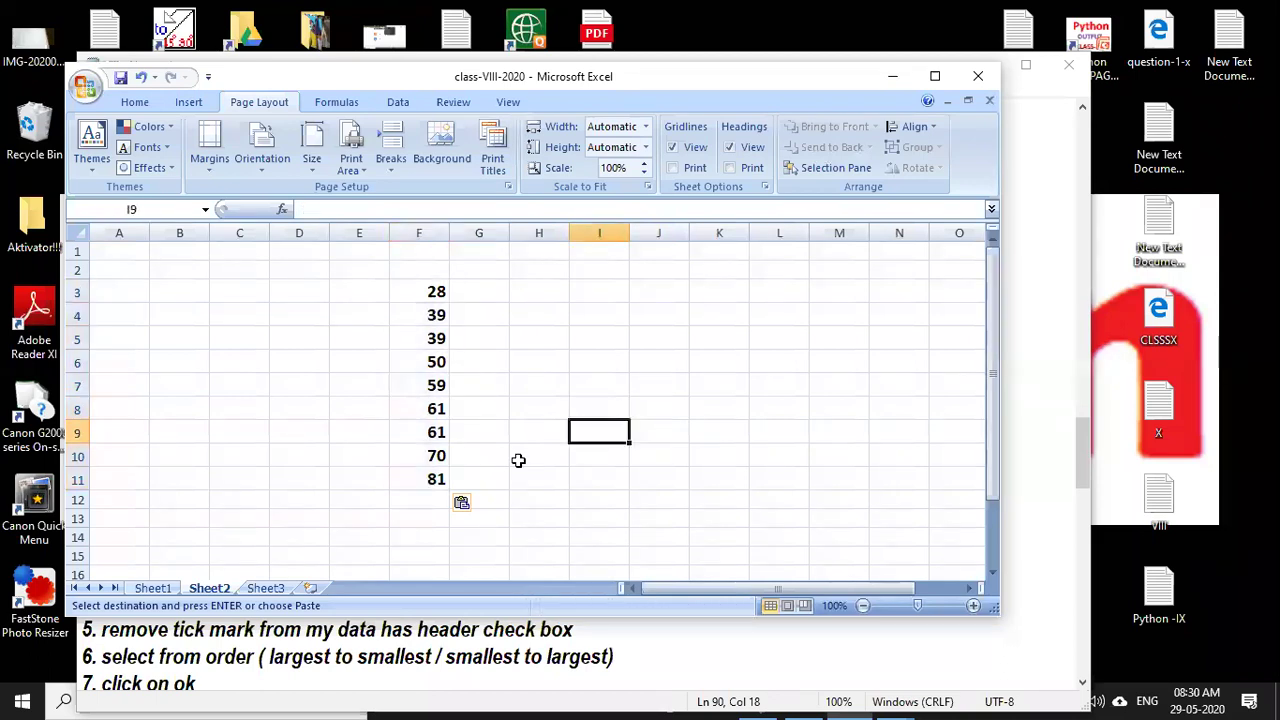
pyautogui.moveTo(421, 292); pyautogui.dragTo(437, 481)
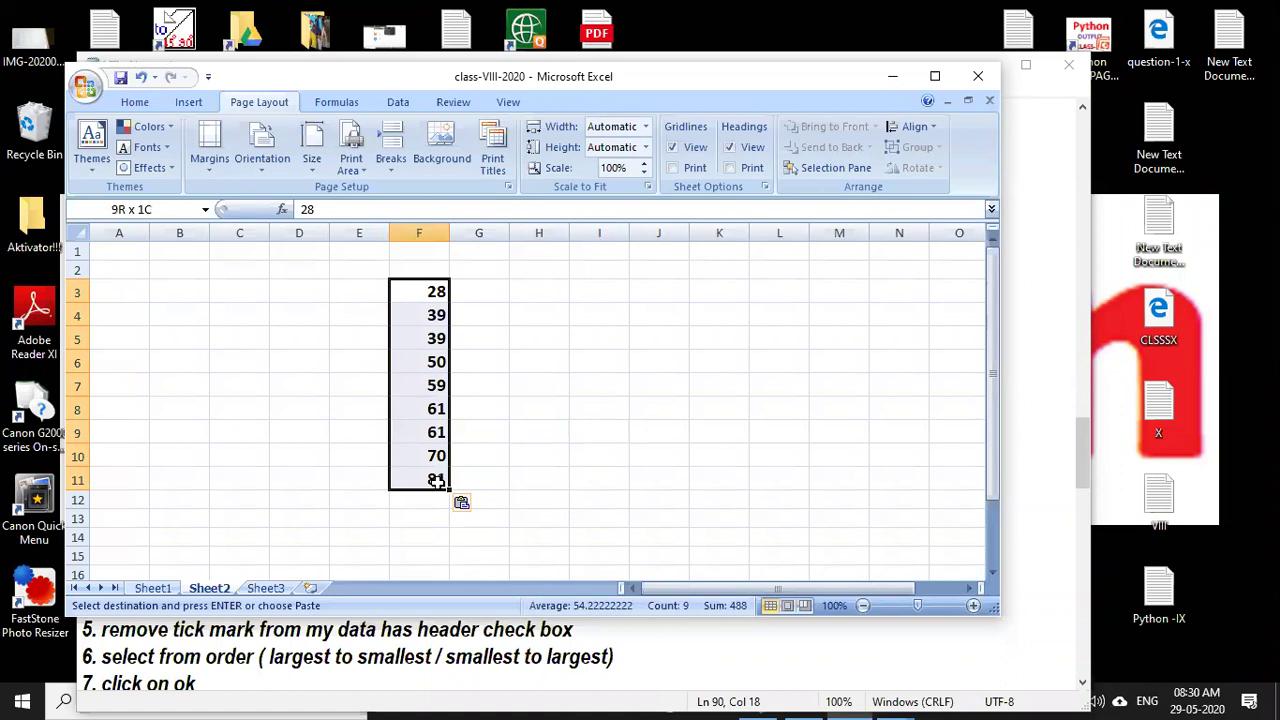
pyautogui.click(538, 448)
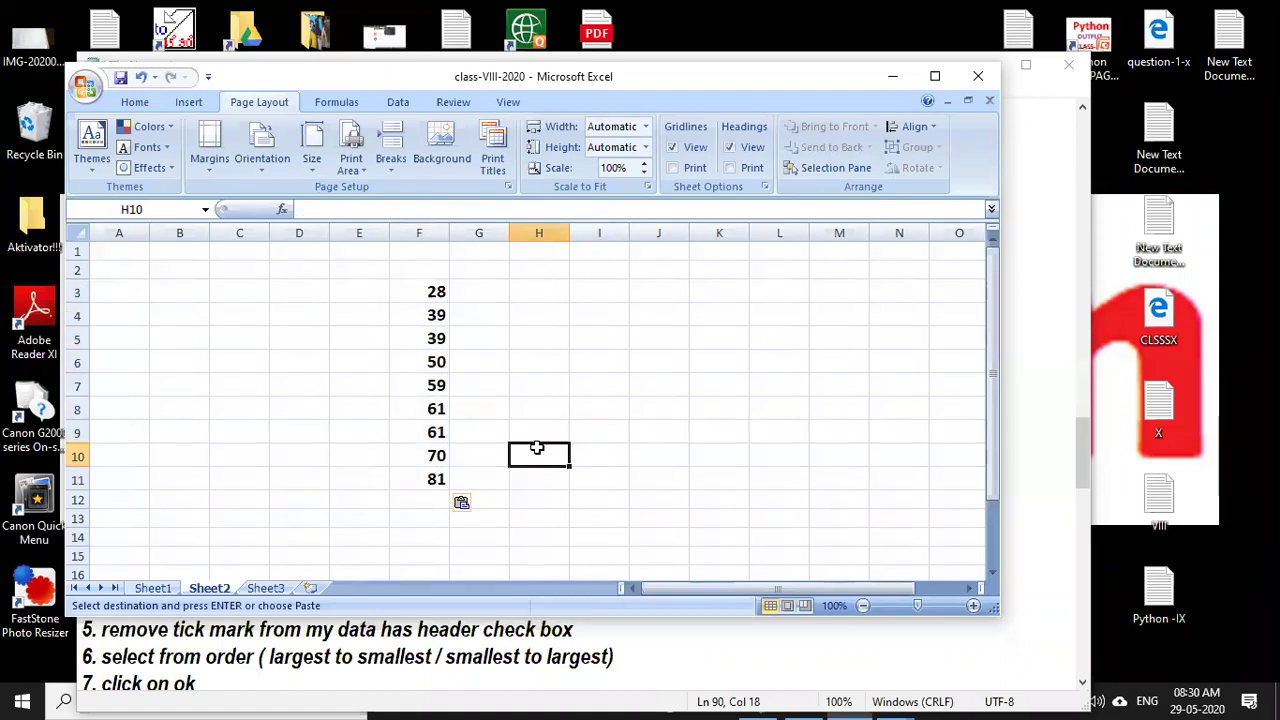
pyautogui.click(526, 343)
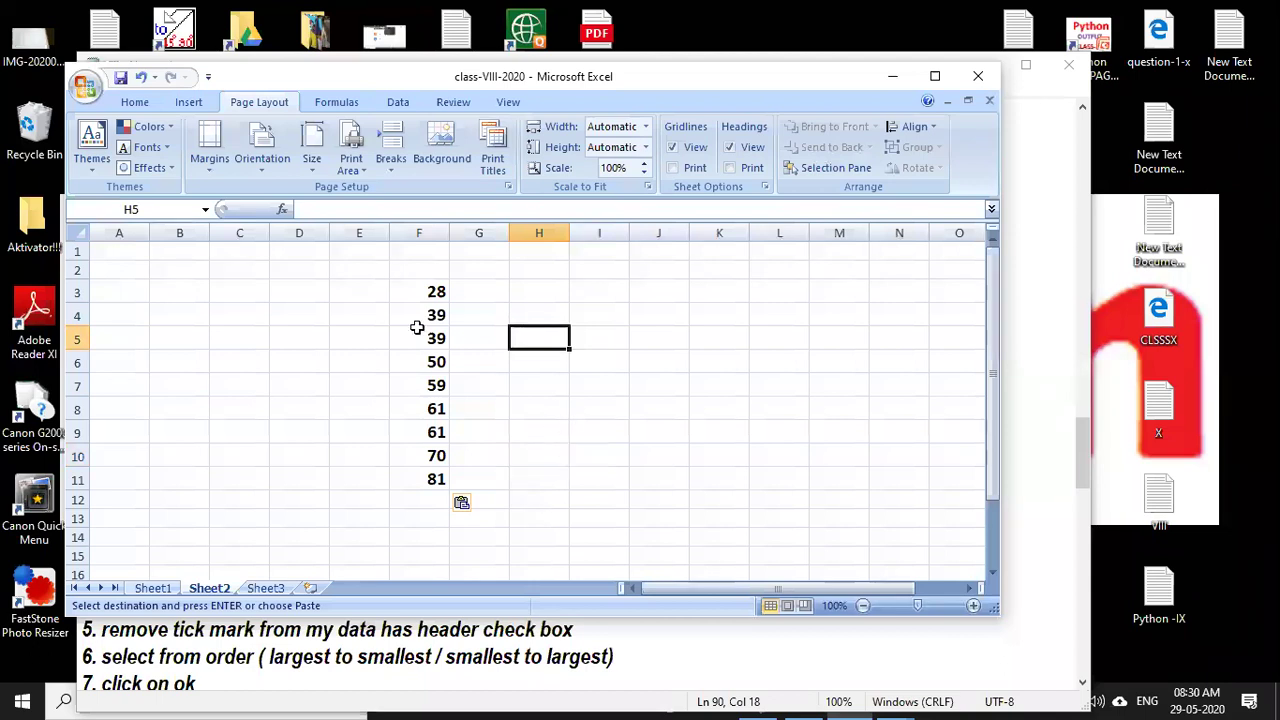
pyautogui.press('Down')
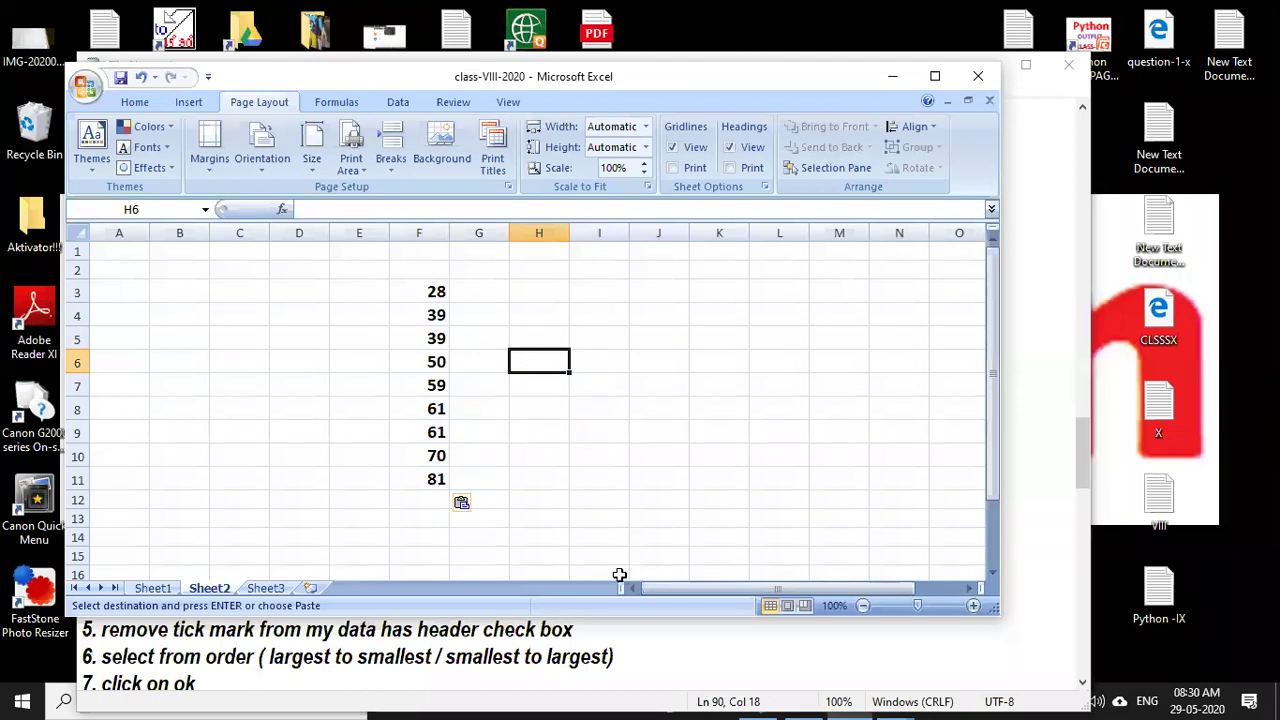
pyautogui.hotkey('ctrl', 'z')
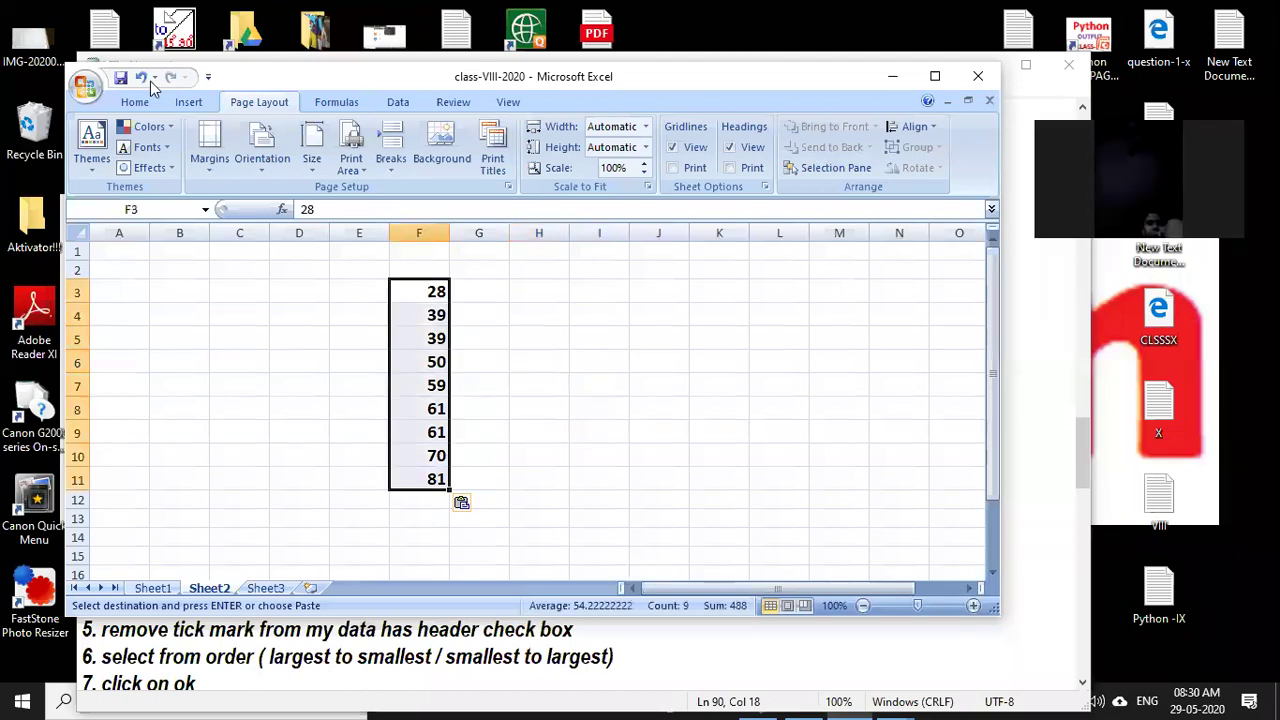
# Browse the Home, Page Layout and Review tabs, ending on the Data tab.
pyautogui.click(136, 102)
pyautogui.click(252, 102)
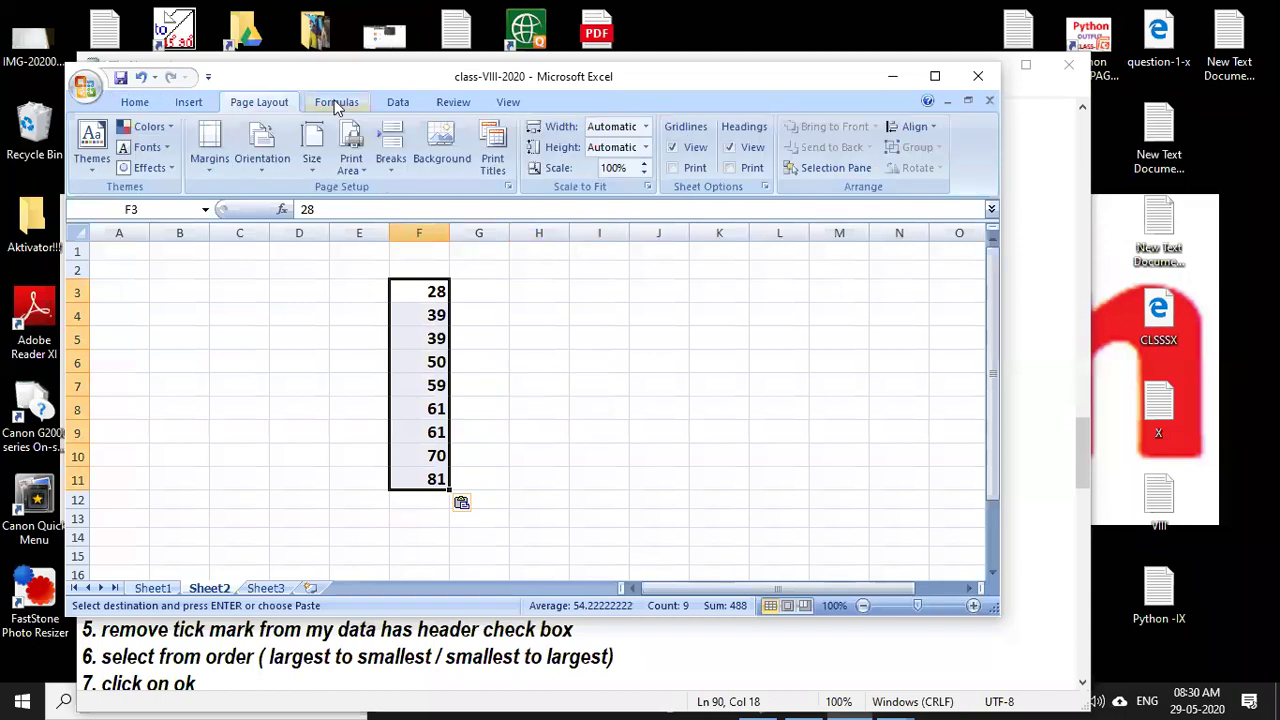
pyautogui.click(453, 102)
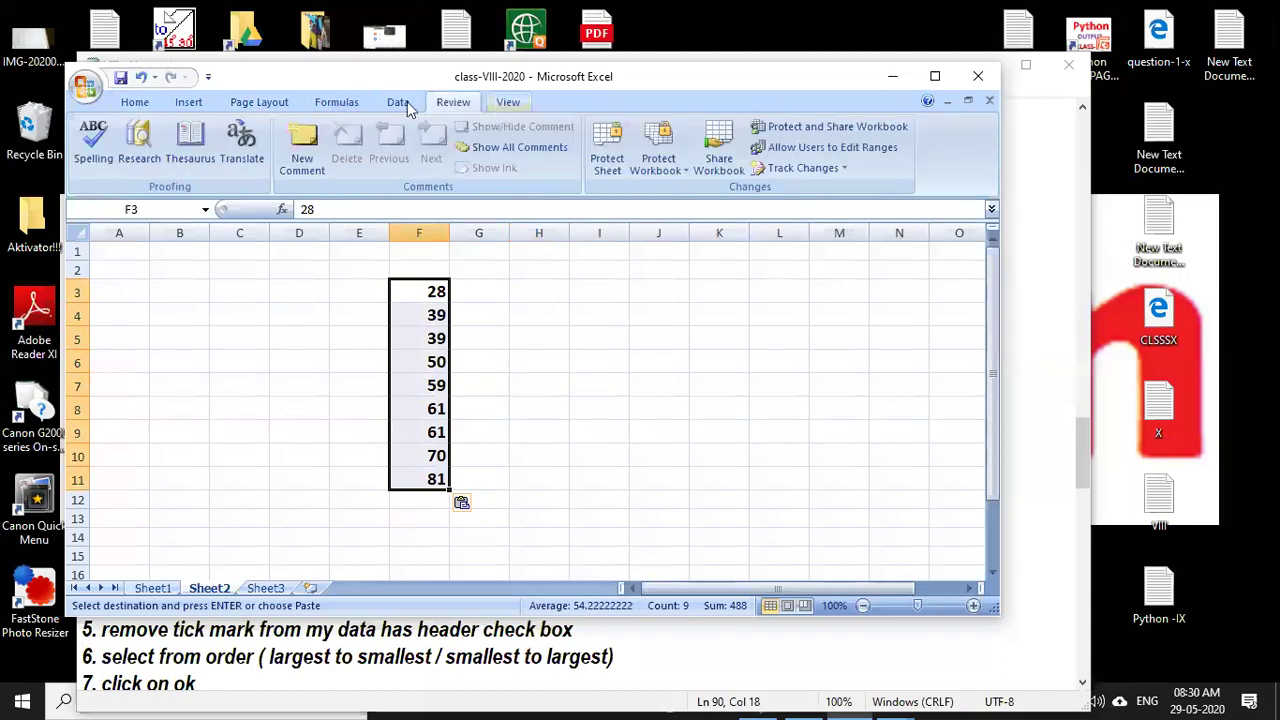
pyautogui.scroll(-1, 420, 145)
pyautogui.hotkey('alt', 'a')
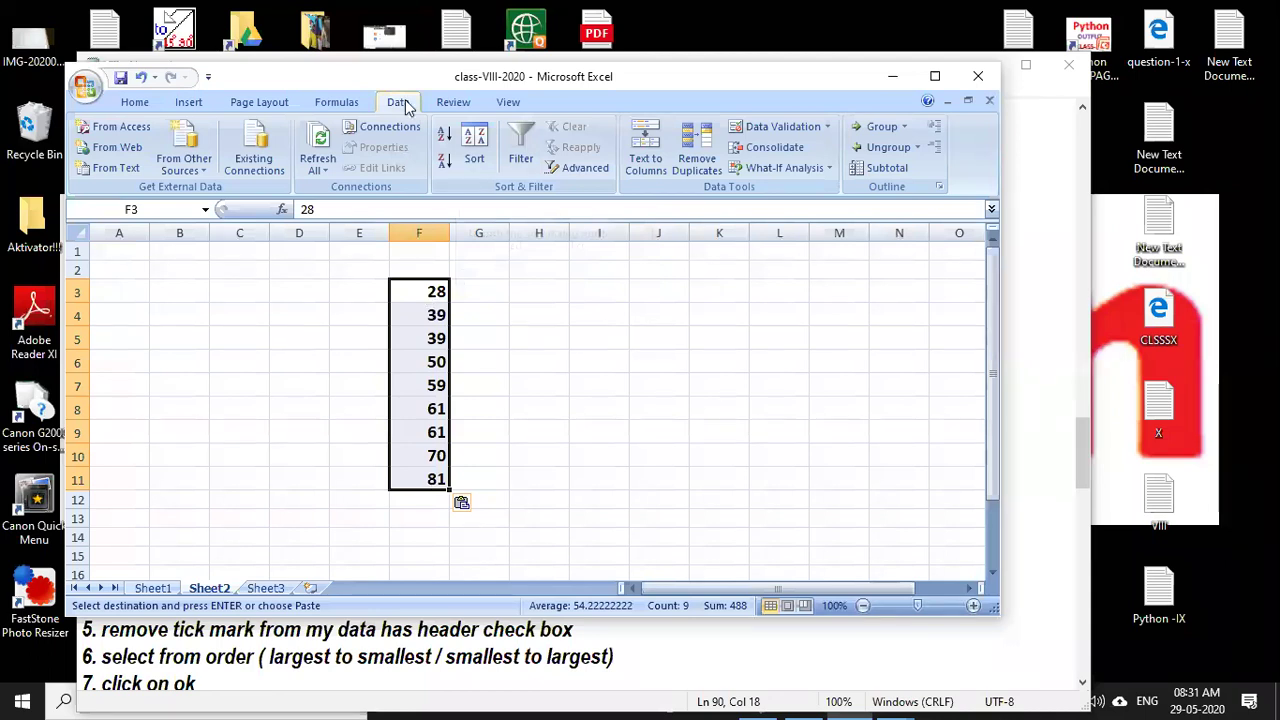
# Open Sort for the marks, leave My data has headers unticked, and ring it in red.
pyautogui.click(471, 143)
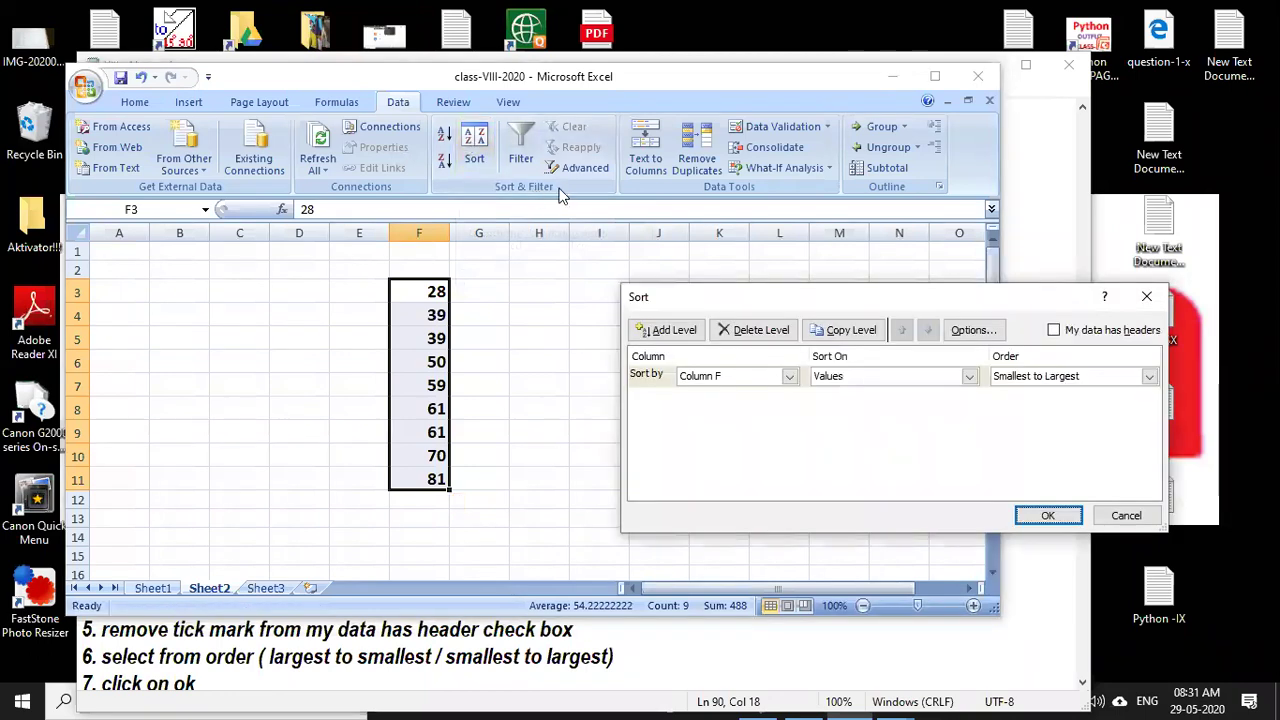
pyautogui.click(1068, 336)
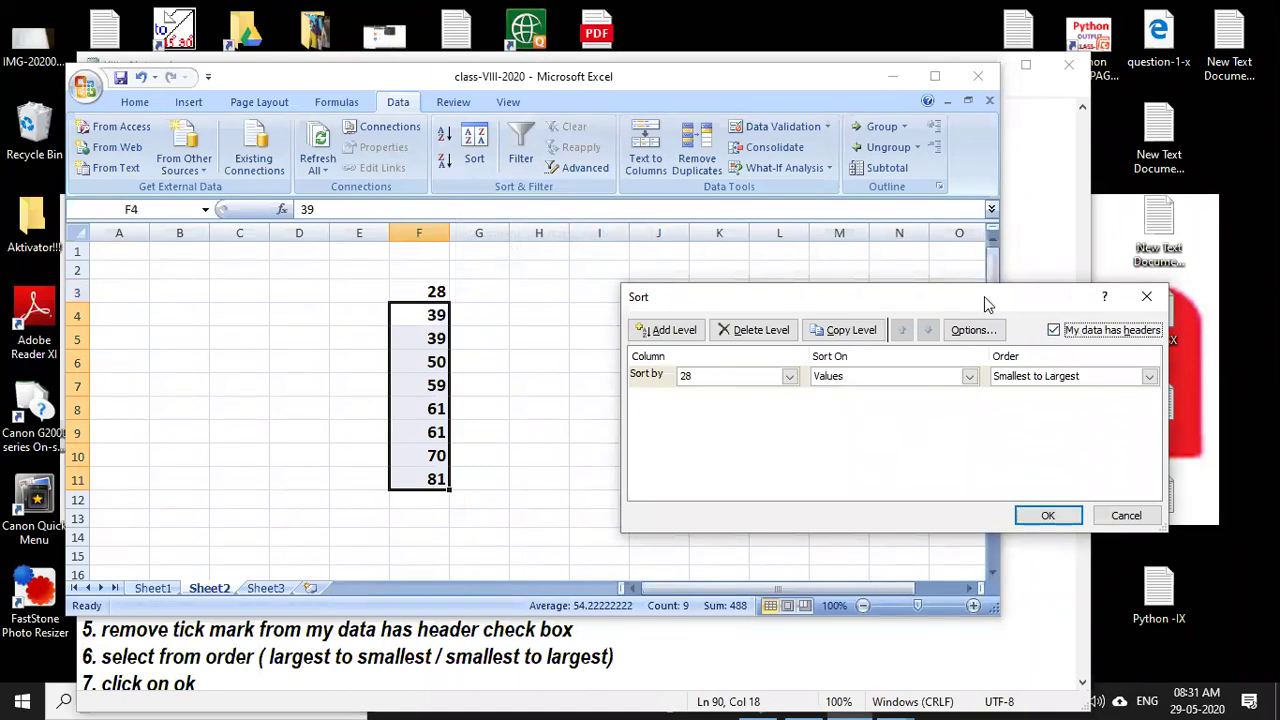
pyautogui.moveTo(647, 297); pyautogui.dragTo(546, 276)
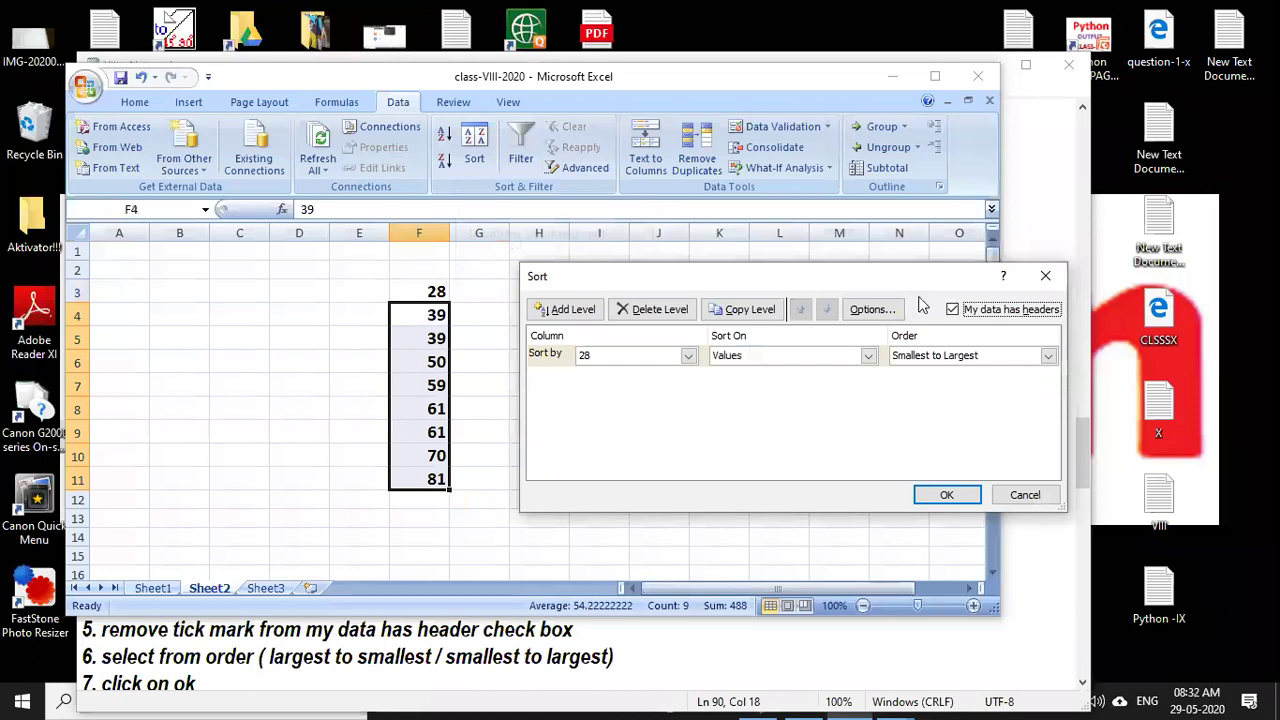
pyautogui.click(952, 310)
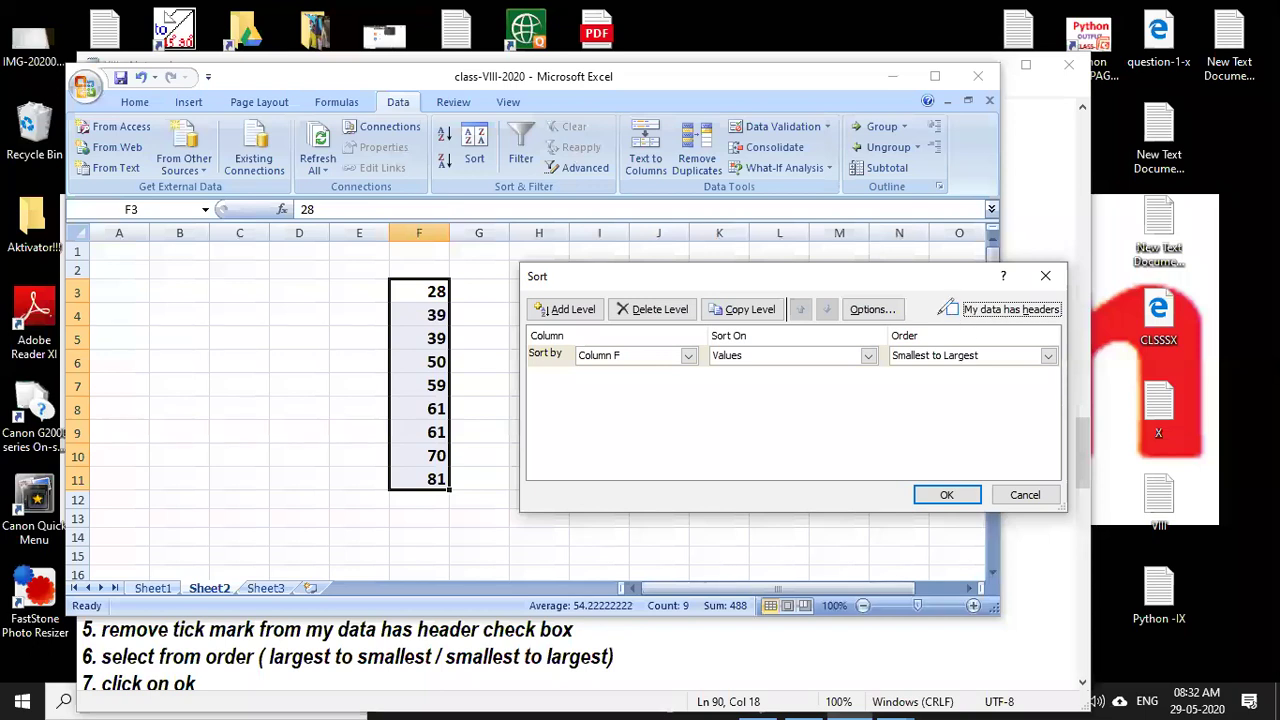
pyautogui.moveTo(965, 314); pyautogui.dragTo(908, 329)
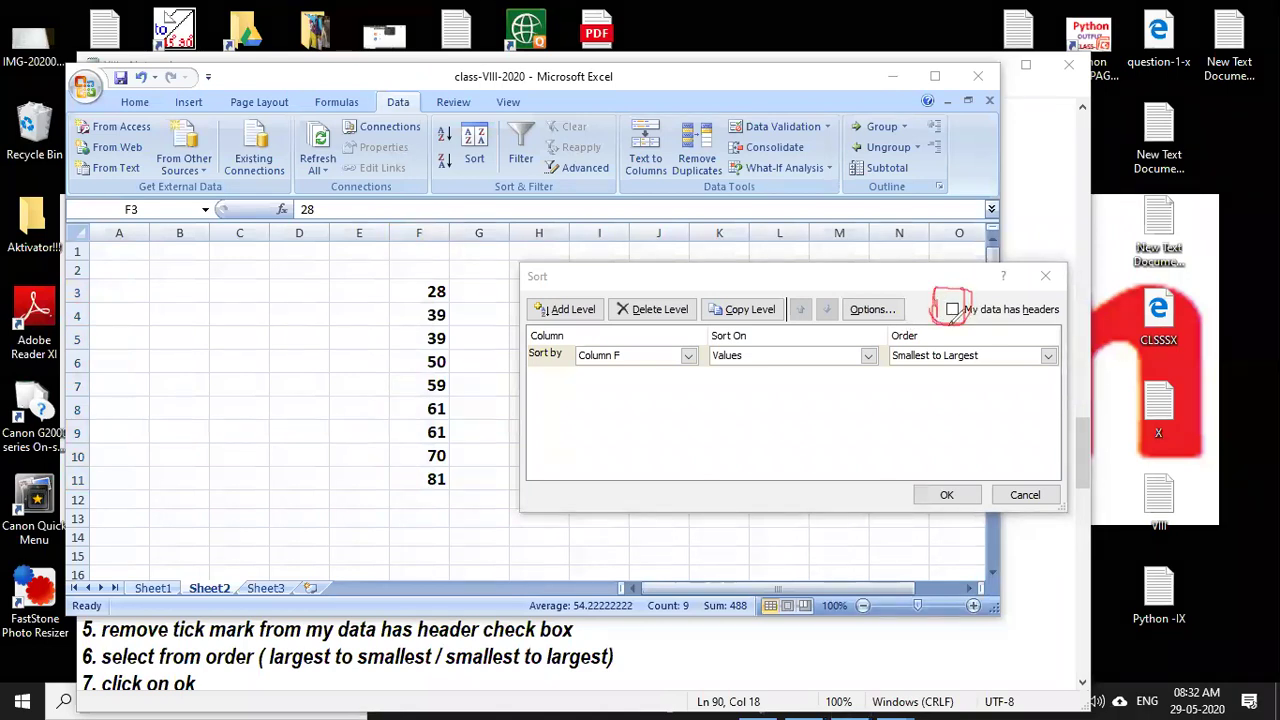
pyautogui.moveTo(950, 290); pyautogui.dragTo(945, 292)
pyautogui.click(953, 309)
pyautogui.click(953, 309)
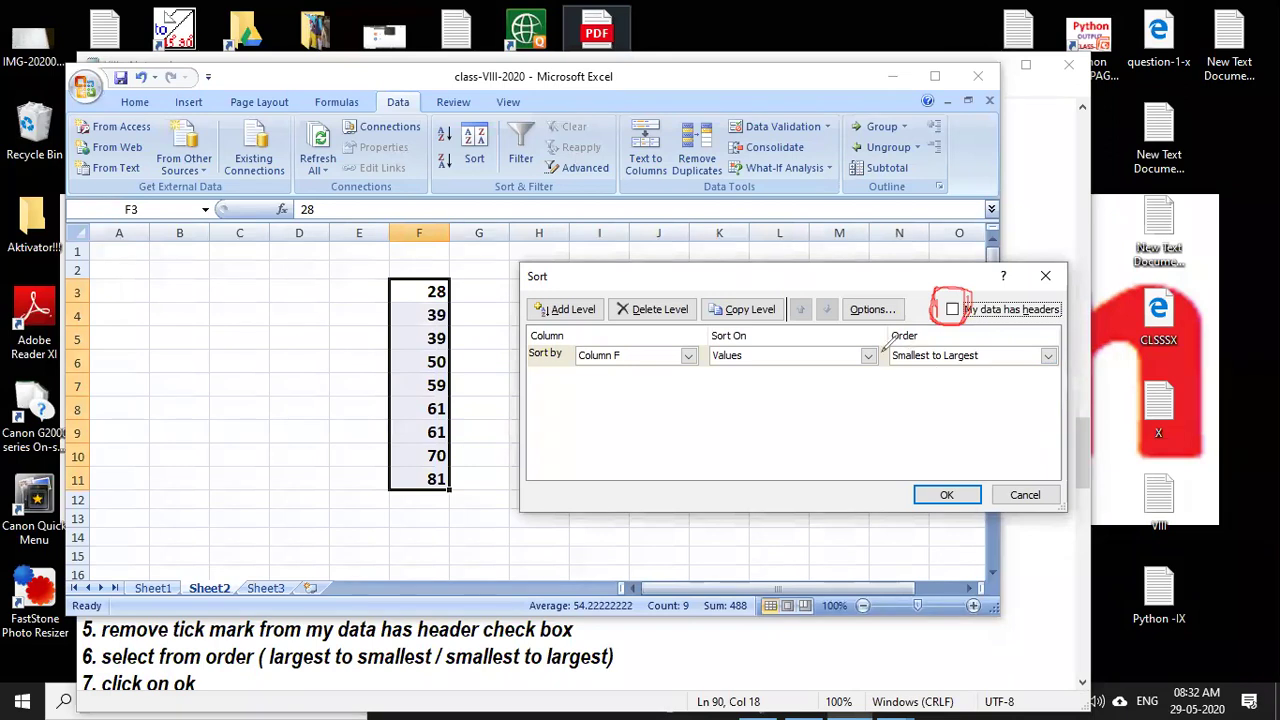
pyautogui.moveTo(885, 345); pyautogui.dragTo(907, 313)
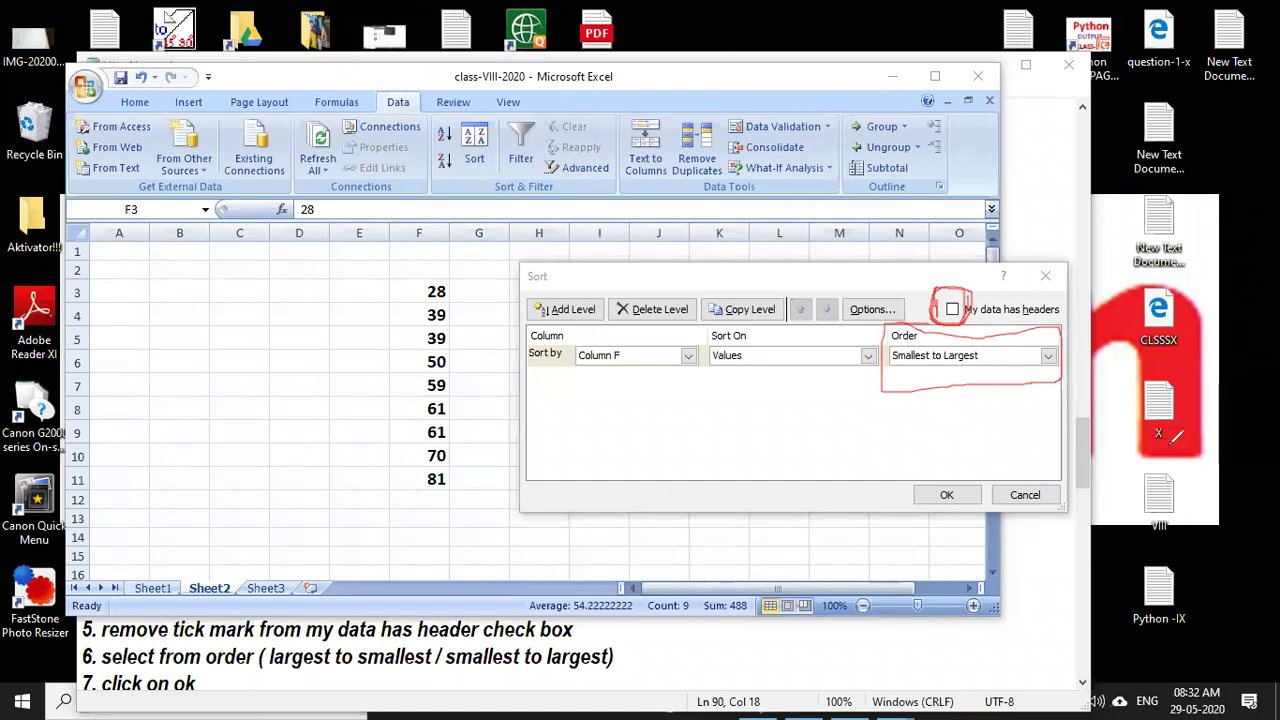
# Sort the values Largest to Smallest, giving 81 down to 28, and reselect F3:F11.
pyautogui.click(1047, 355)
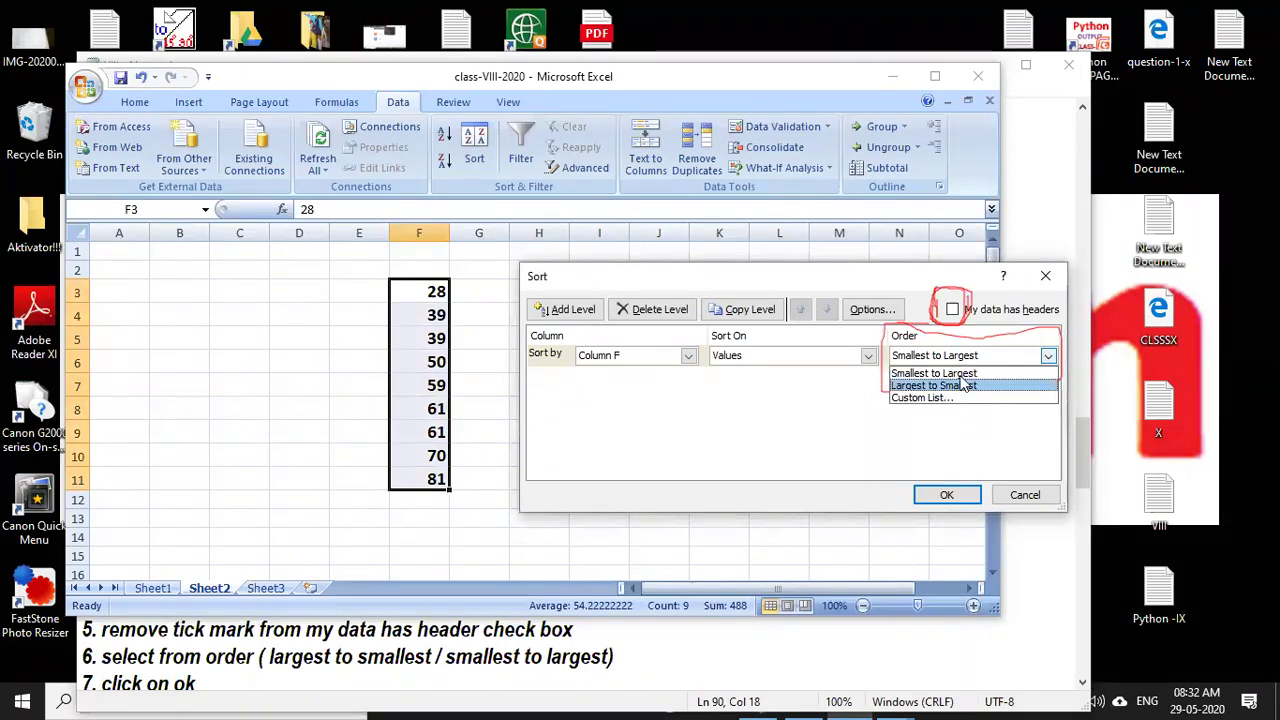
pyautogui.press('Up')
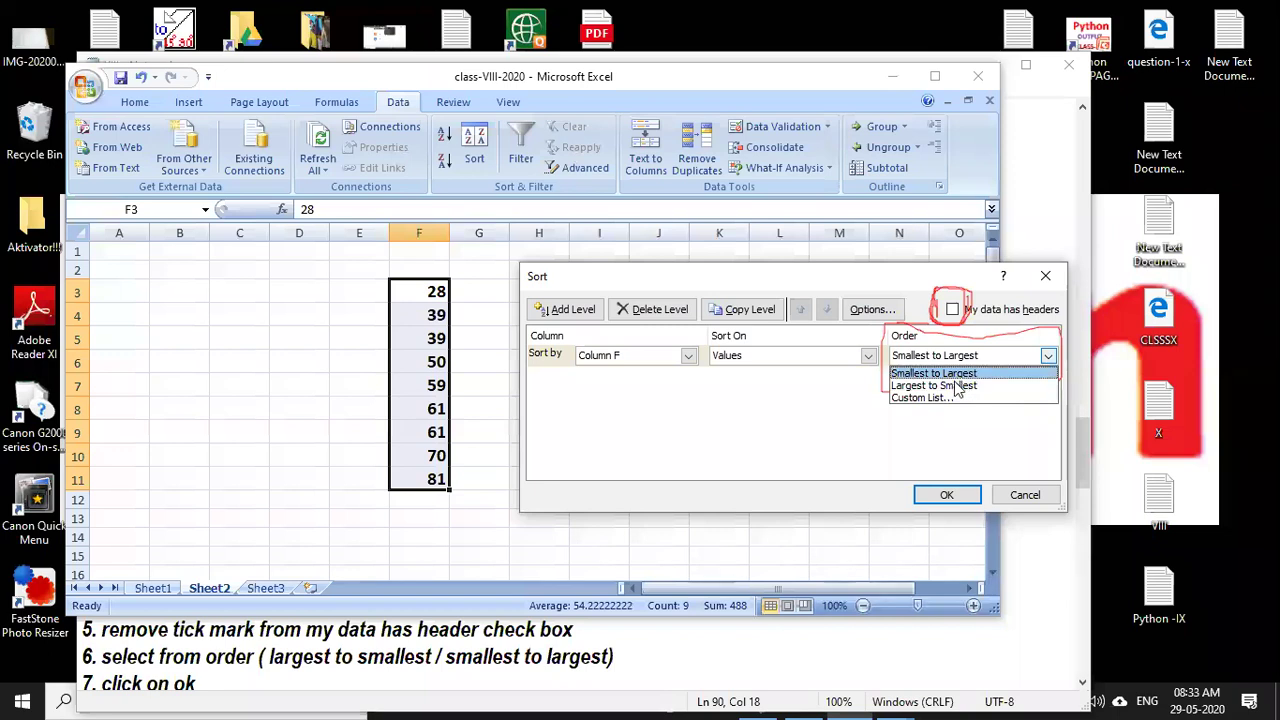
pyautogui.click(956, 382)
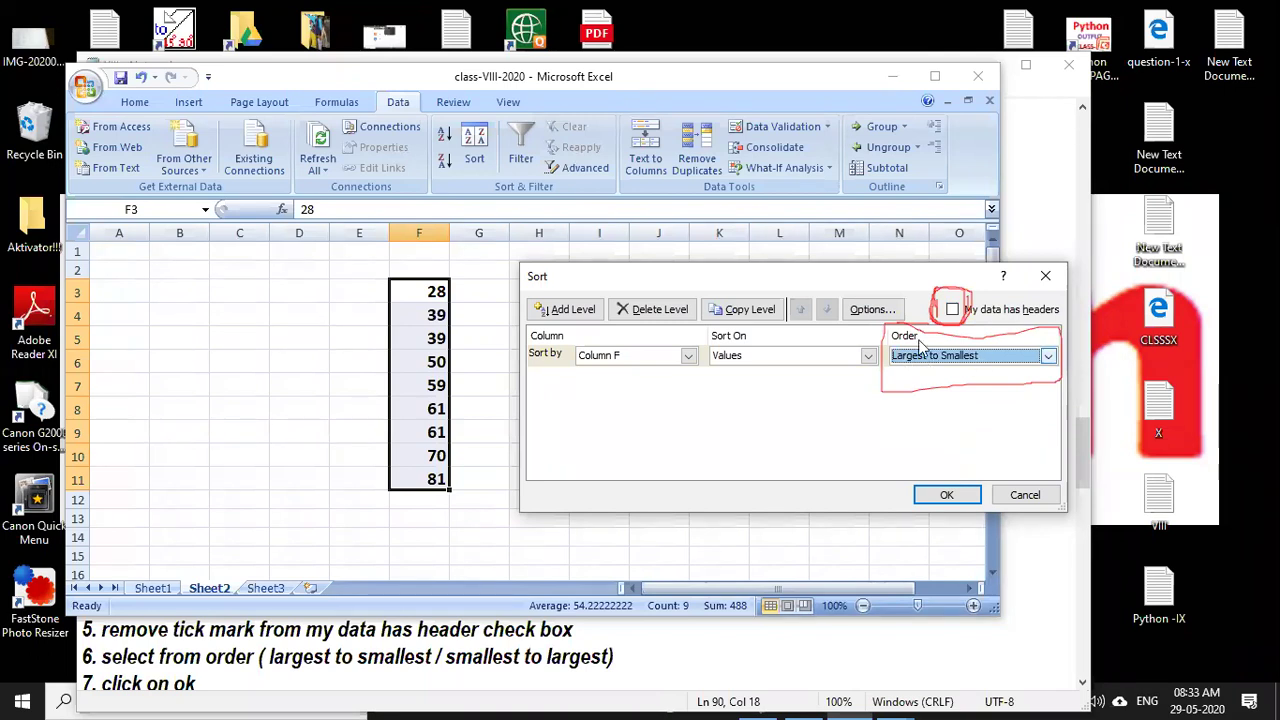
pyautogui.click(940, 495)
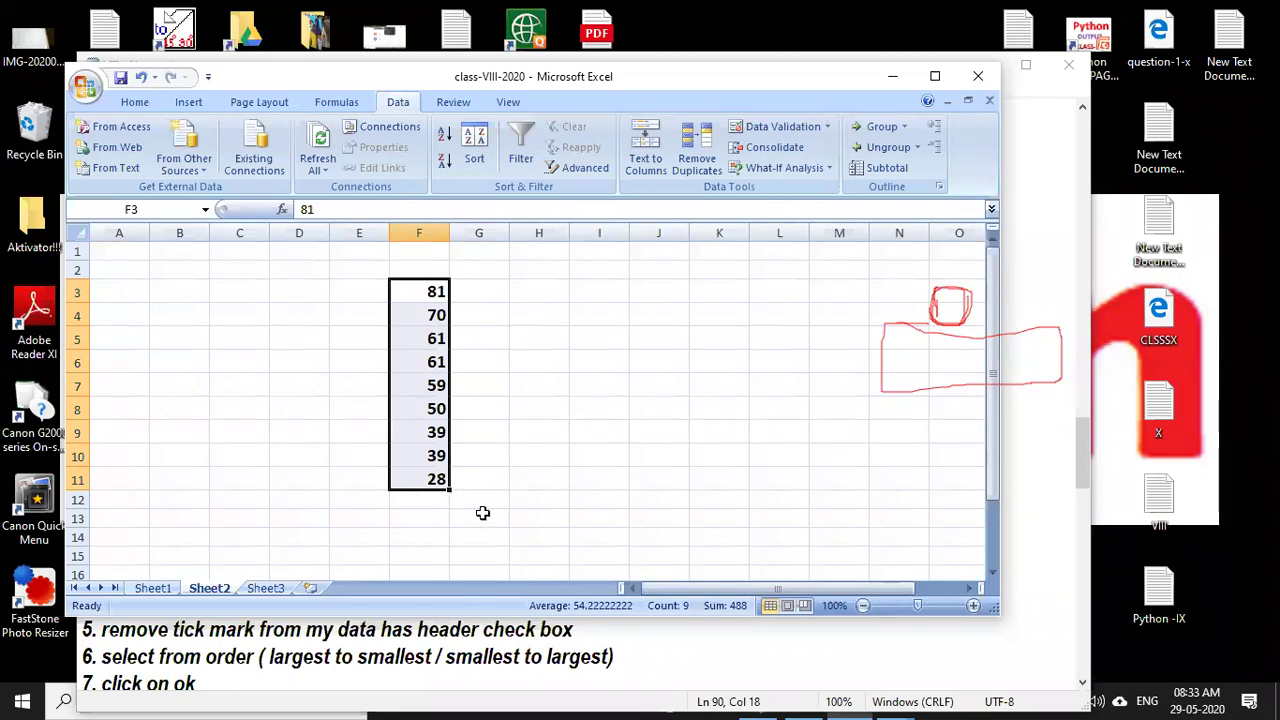
pyautogui.click(492, 325)
pyautogui.moveTo(428, 290); pyautogui.dragTo(428, 480)
pyautogui.click(572, 472)
pyautogui.hotkey('alt', 'Tab')
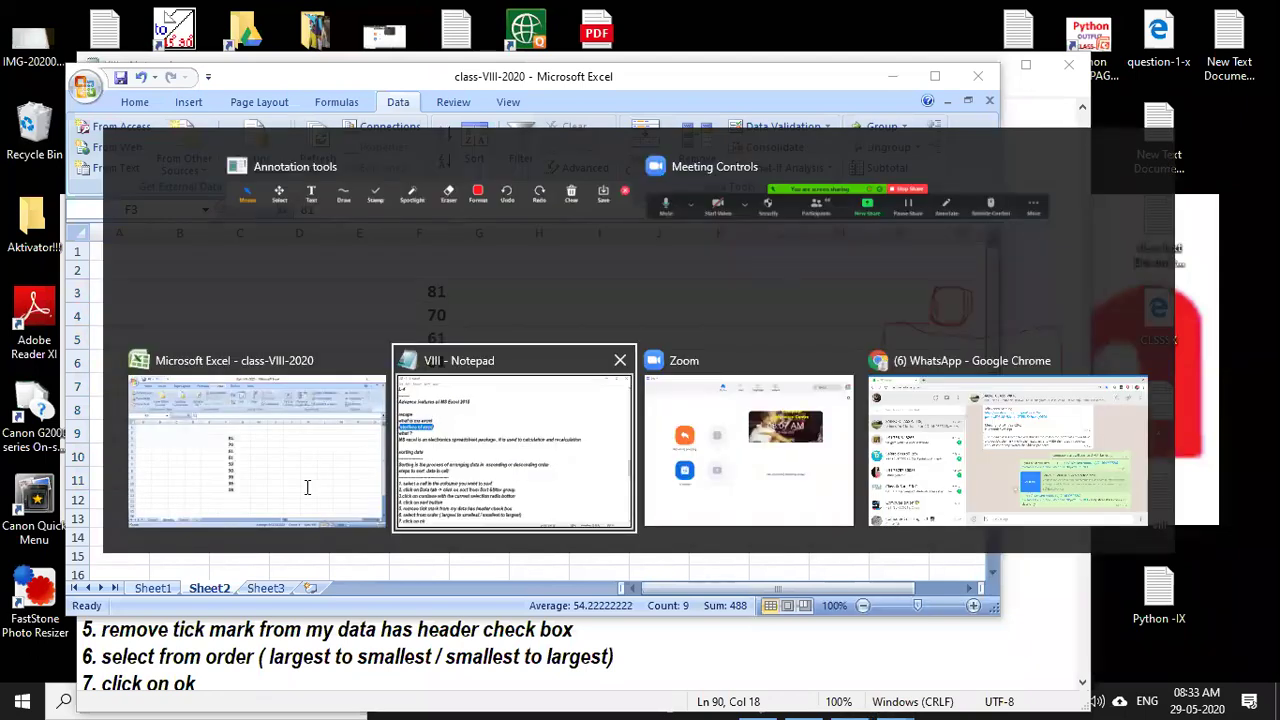
pyautogui.scroll(-2, 305, 487)
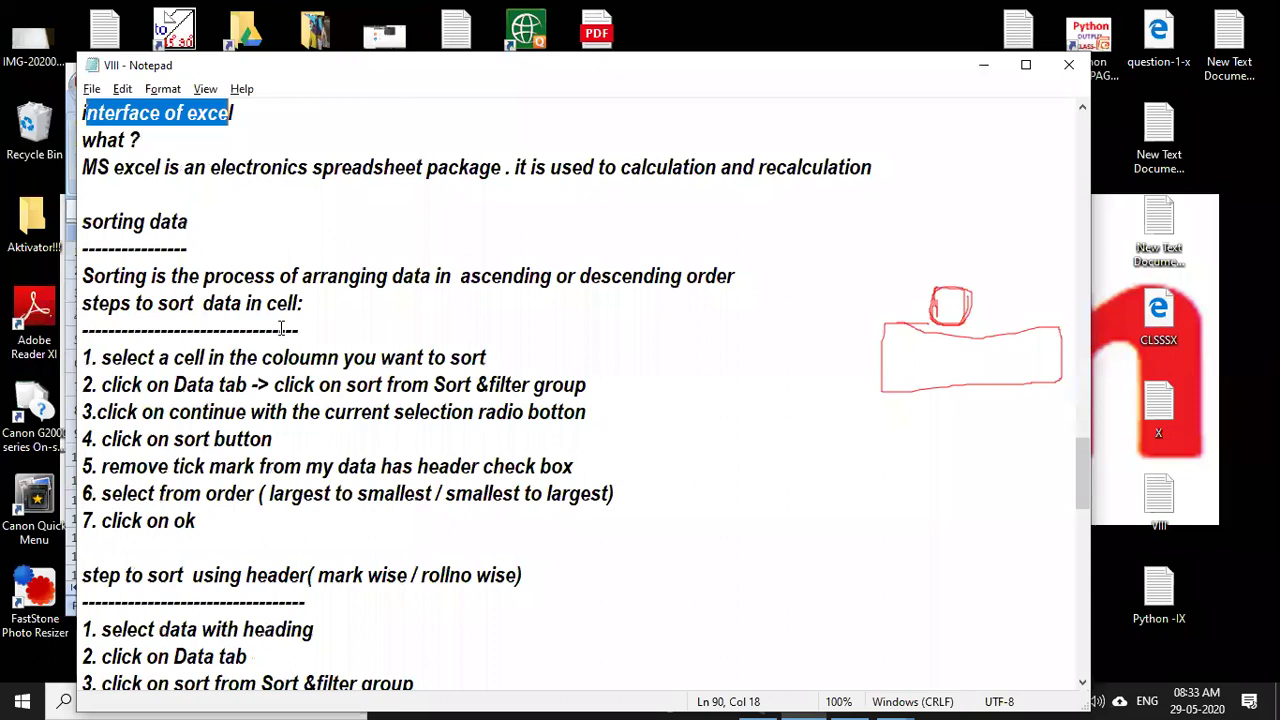
pyautogui.scroll(-1, 354, 350)
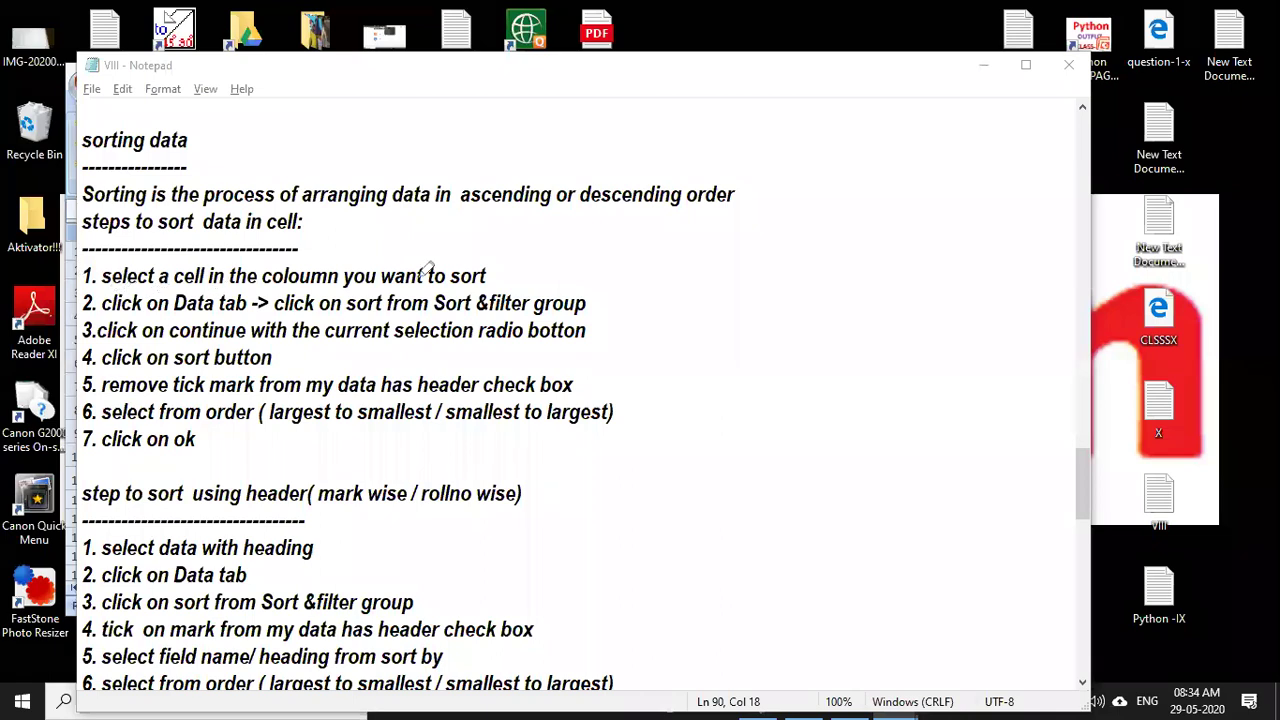
pyautogui.click(503, 270)
pyautogui.moveTo(497, 268); pyautogui.dragTo(548, 250)
pyautogui.moveTo(182, 316); pyautogui.dragTo(246, 316)
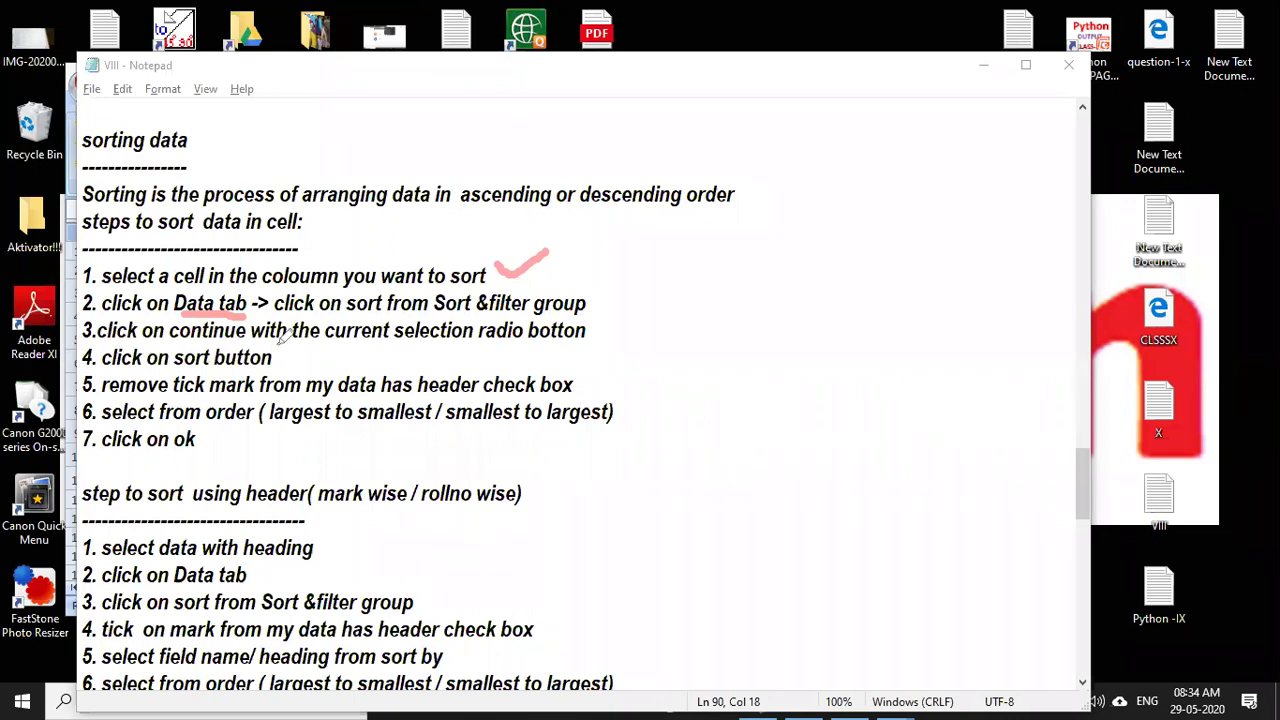
pyautogui.moveTo(326, 344); pyautogui.dragTo(576, 346)
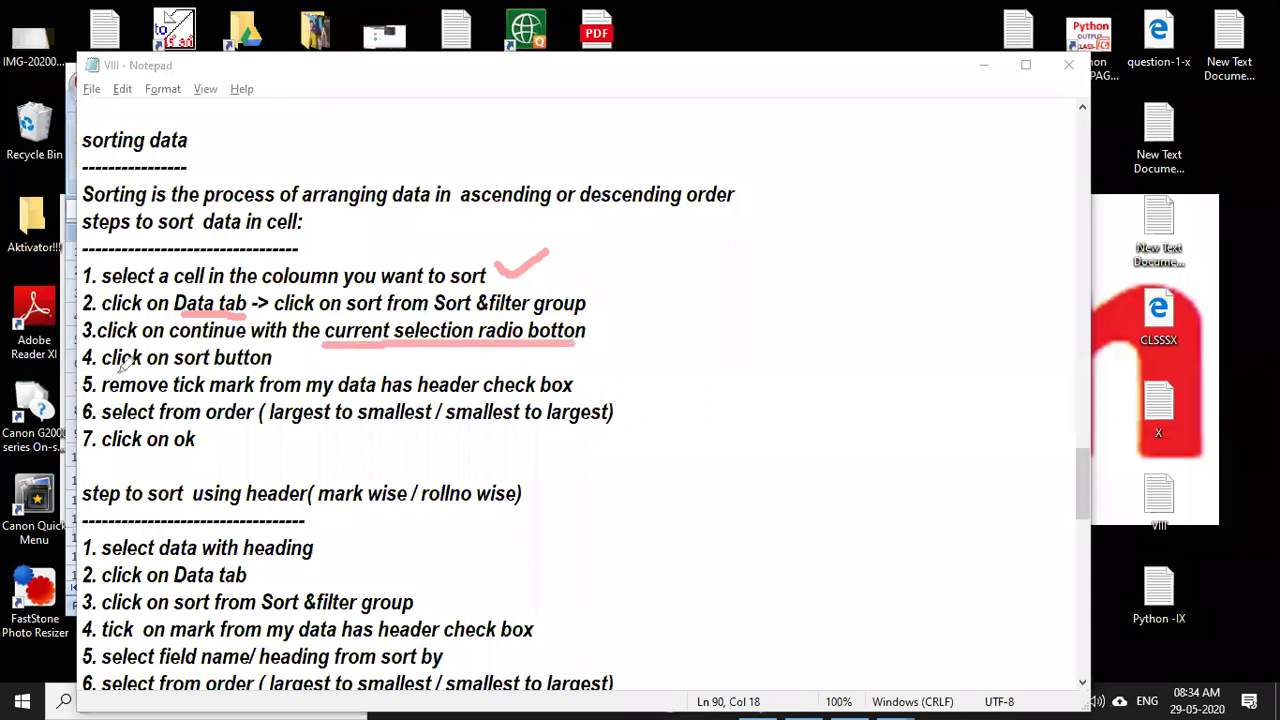
pyautogui.moveTo(102, 371); pyautogui.dragTo(270, 370)
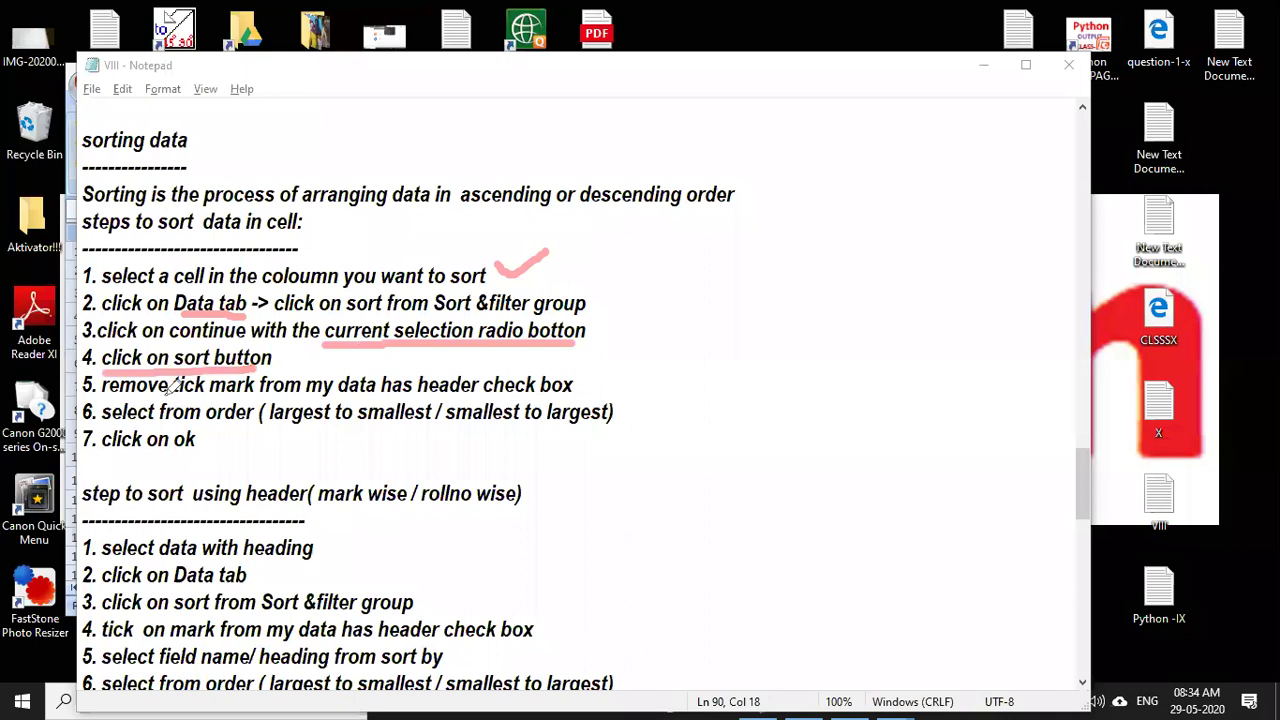
pyautogui.moveTo(167, 397); pyautogui.dragTo(572, 397)
pyautogui.moveTo(205, 418); pyautogui.dragTo(360, 436)
pyautogui.moveTo(464, 430); pyautogui.dragTo(589, 430)
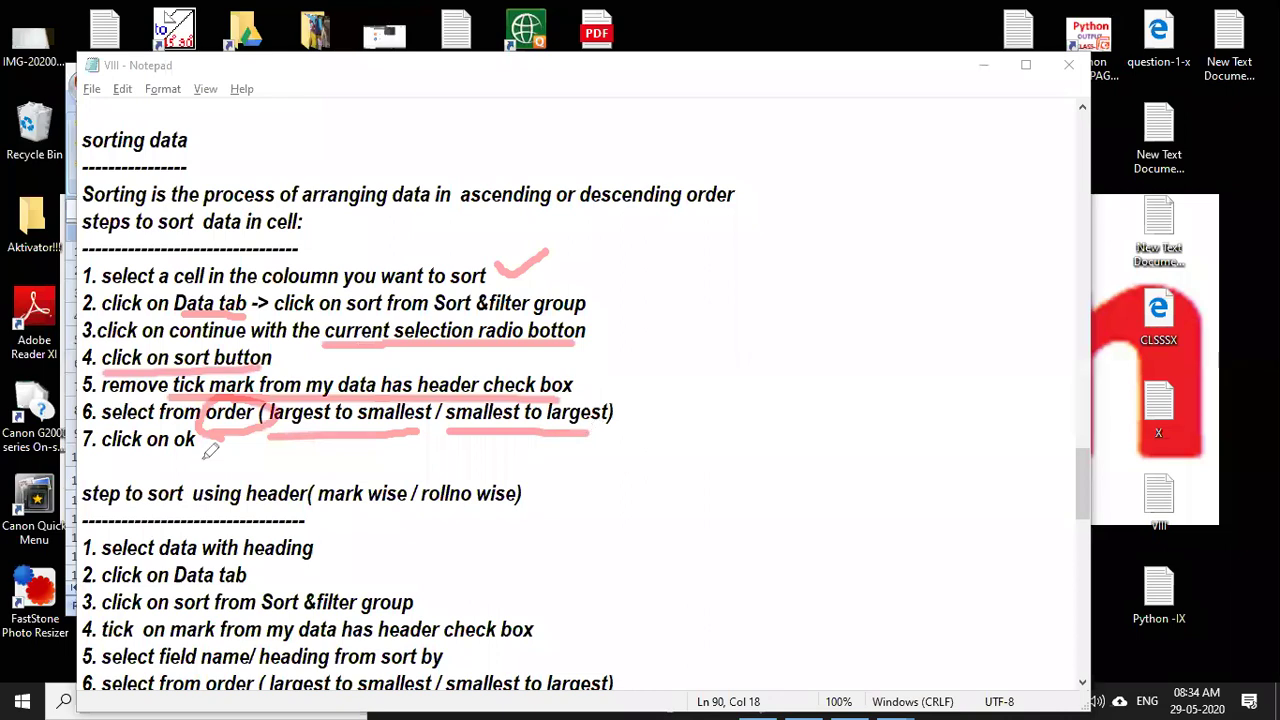
pyautogui.moveTo(207, 460); pyautogui.dragTo(106, 461)
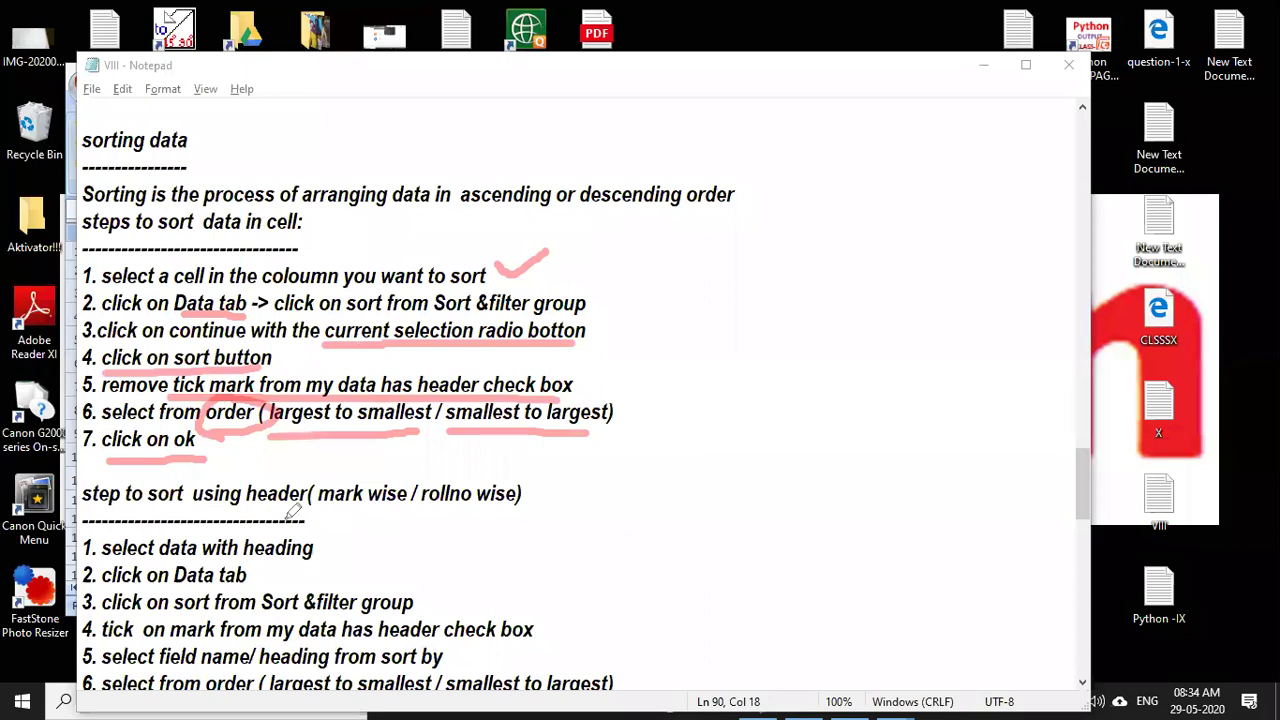
pyautogui.press('e')
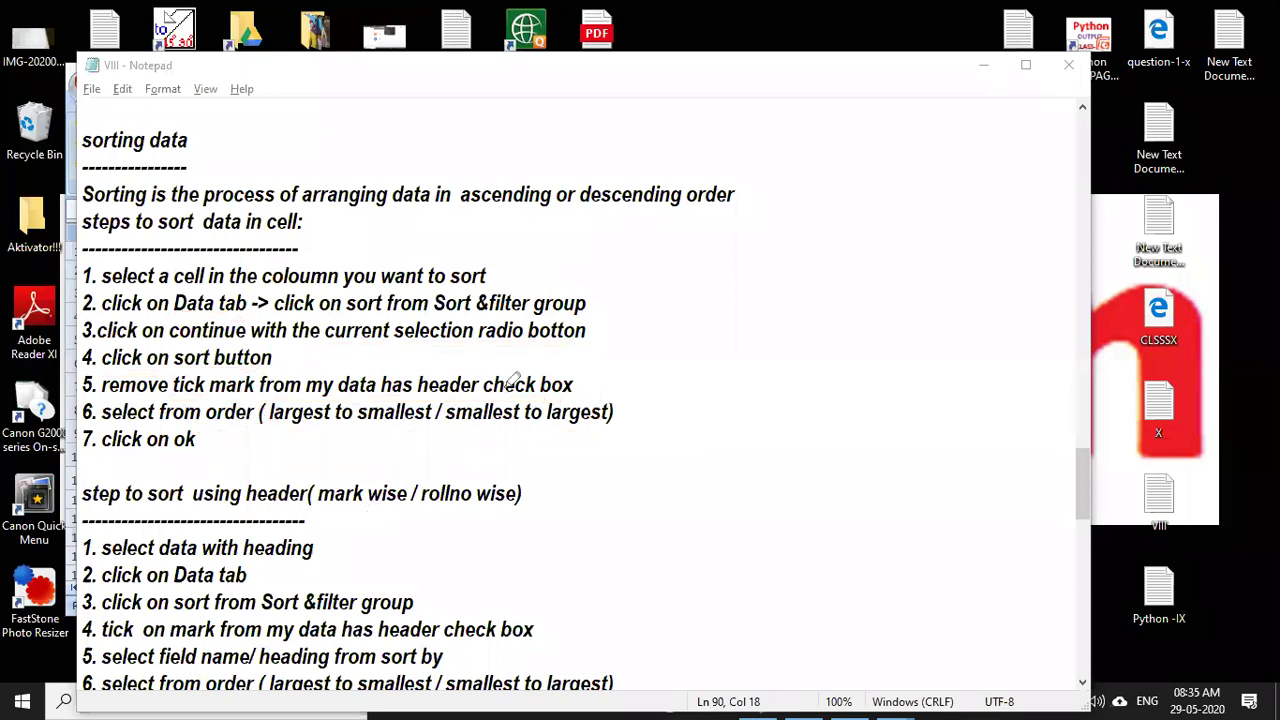
pyautogui.scroll(-4, 260, 246)
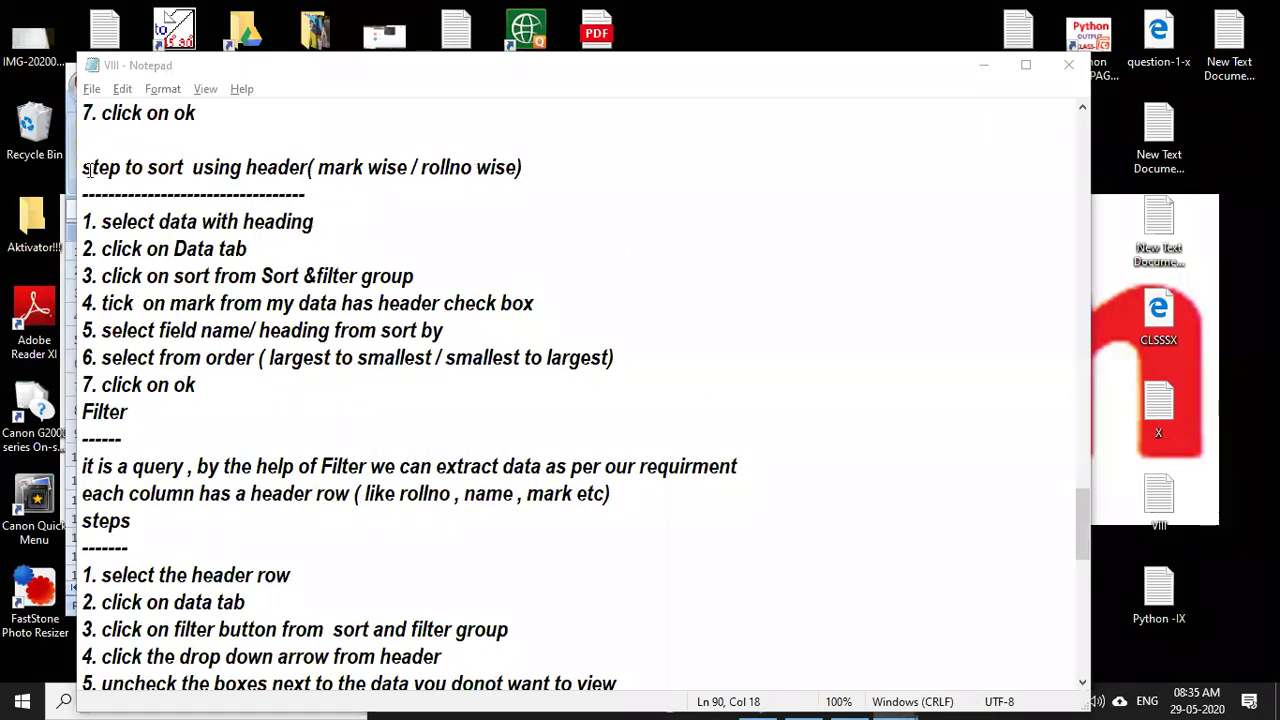
pyautogui.moveTo(91, 168); pyautogui.dragTo(309, 166)
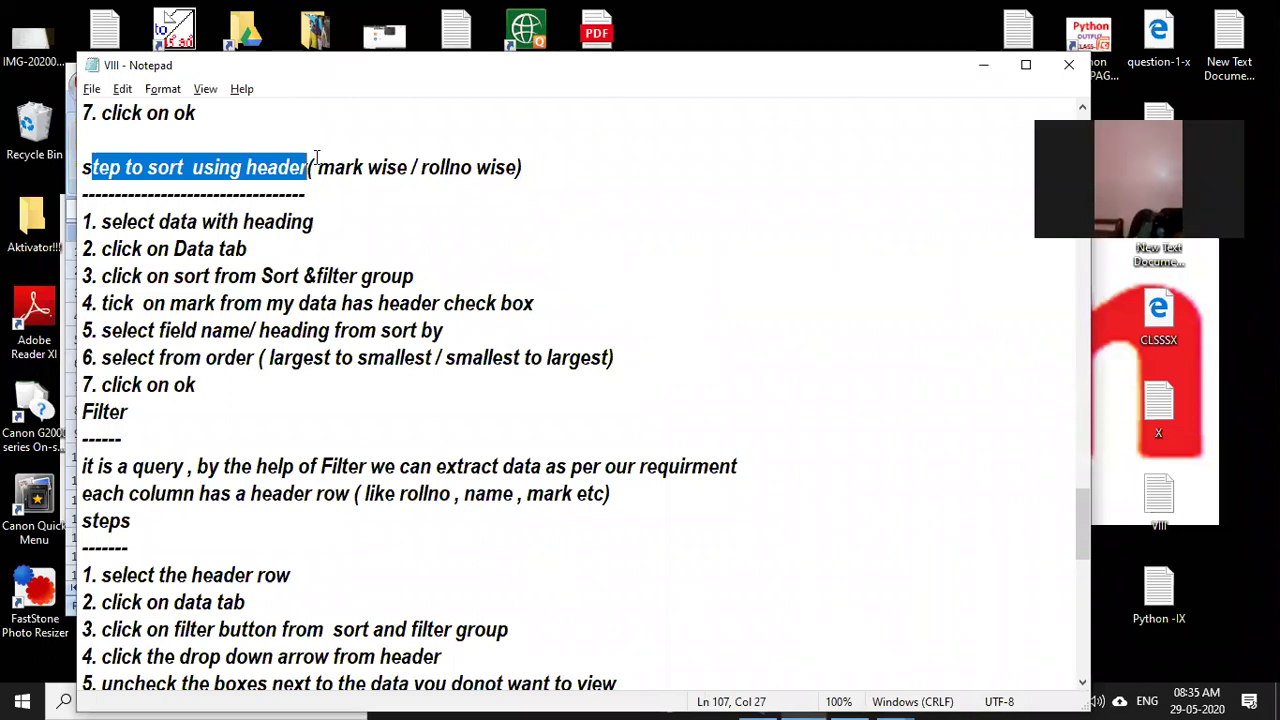
pyautogui.click(520, 194)
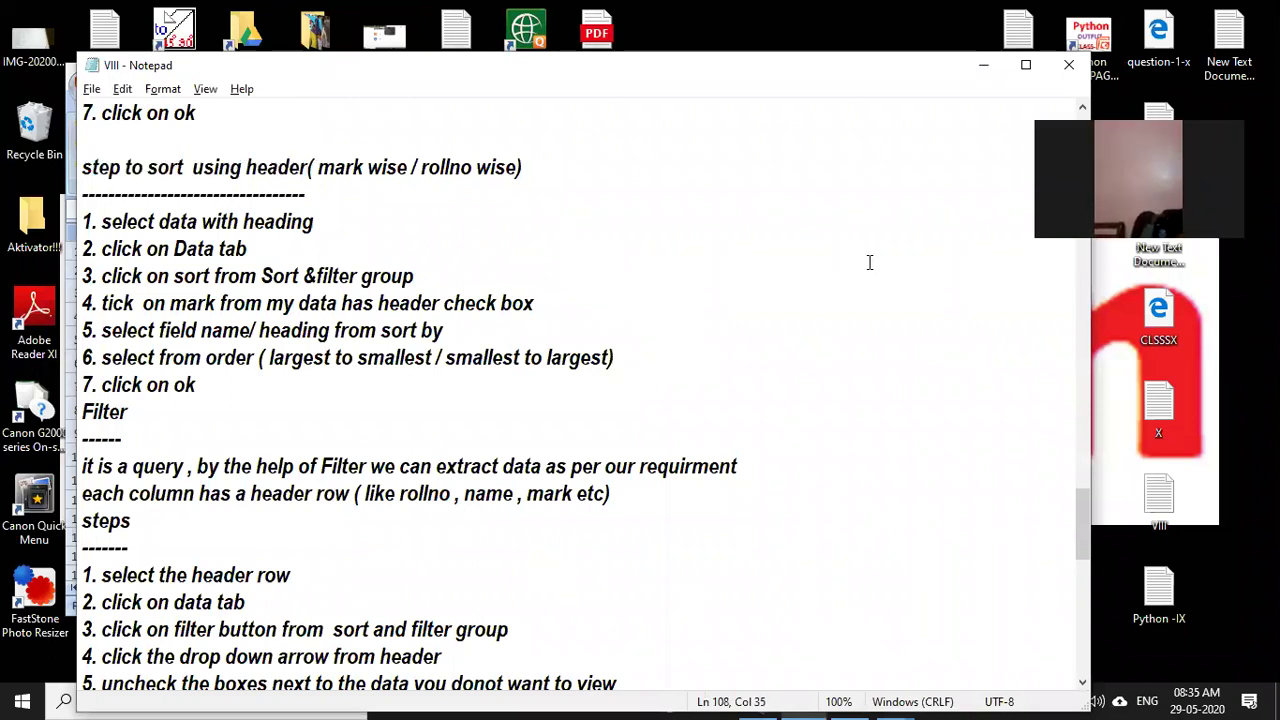
pyautogui.click(634, 360)
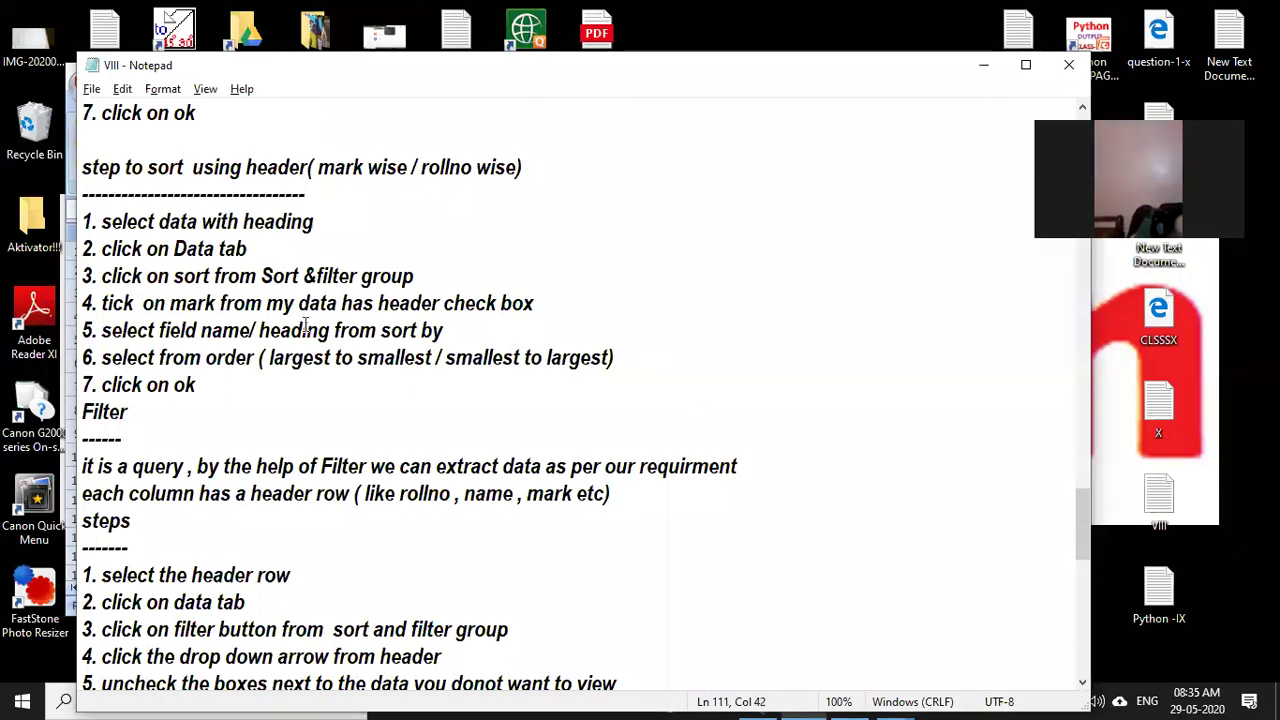
pyautogui.moveTo(111, 221); pyautogui.dragTo(172, 249)
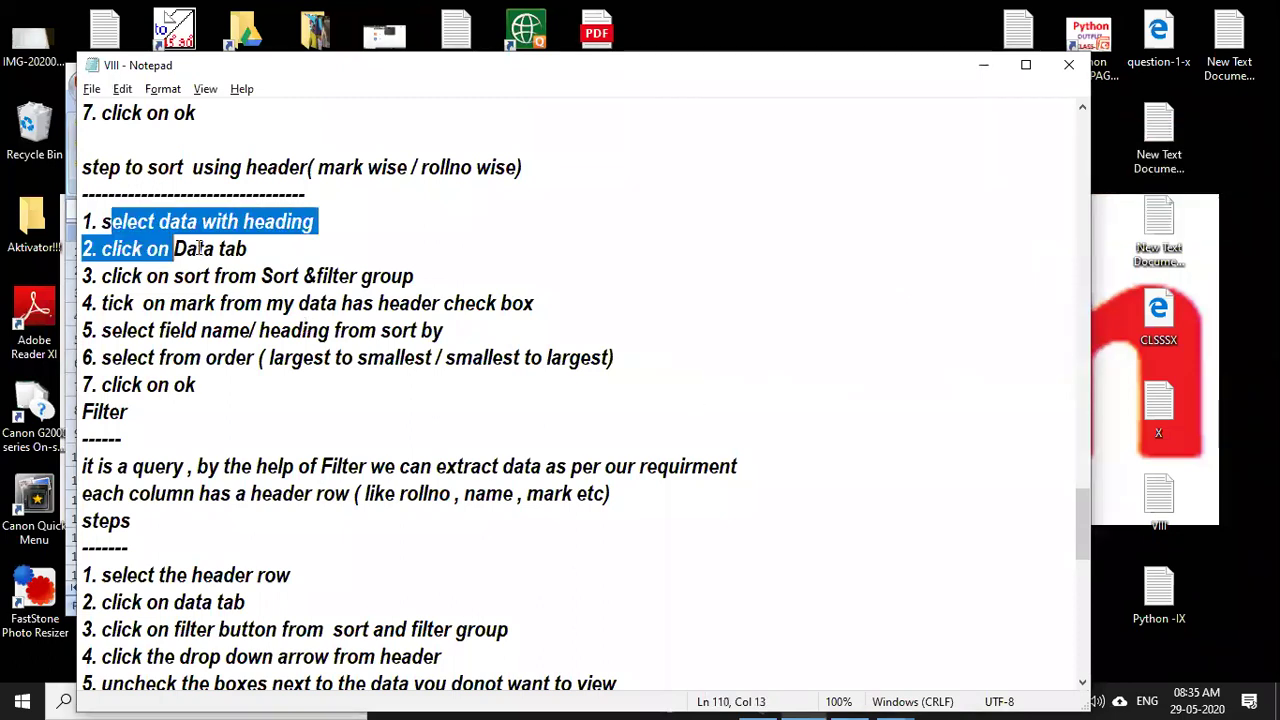
pyautogui.keyDown('shift'); pyautogui.click(380, 391); pyautogui.keyUp('shift')
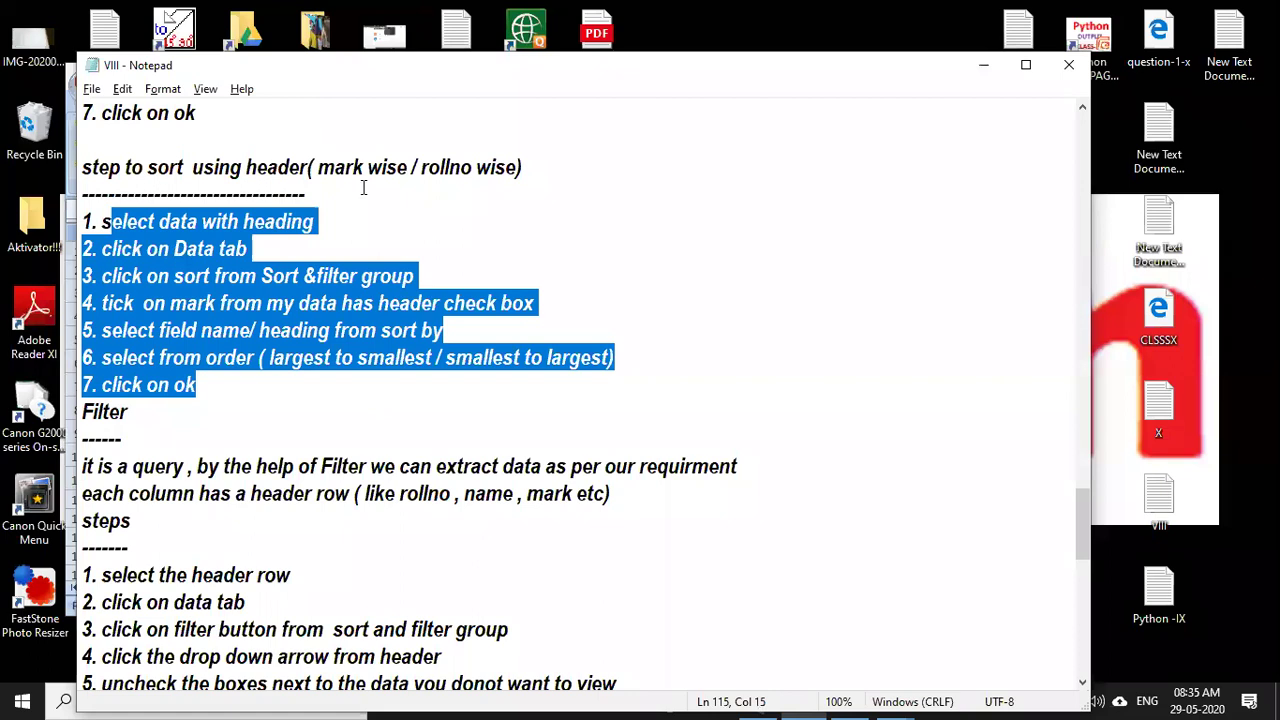
pyautogui.click(483, 385)
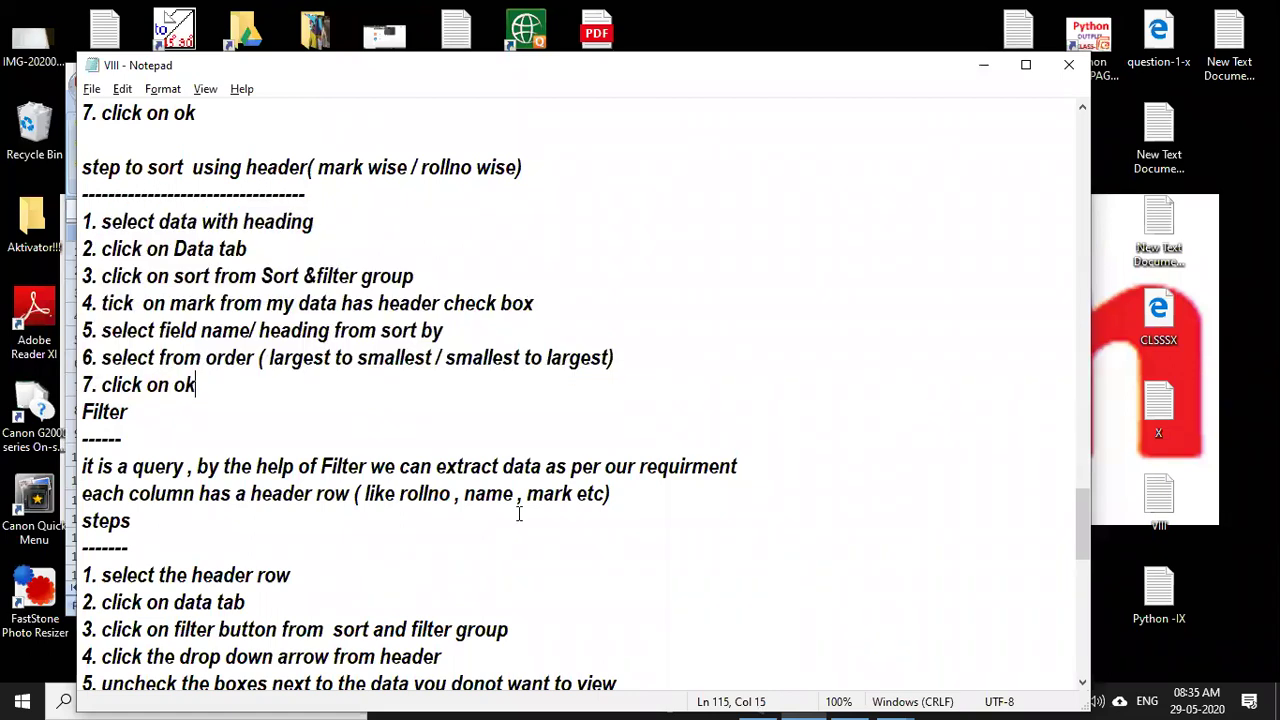
pyautogui.hotkey('alt', 'Tab')
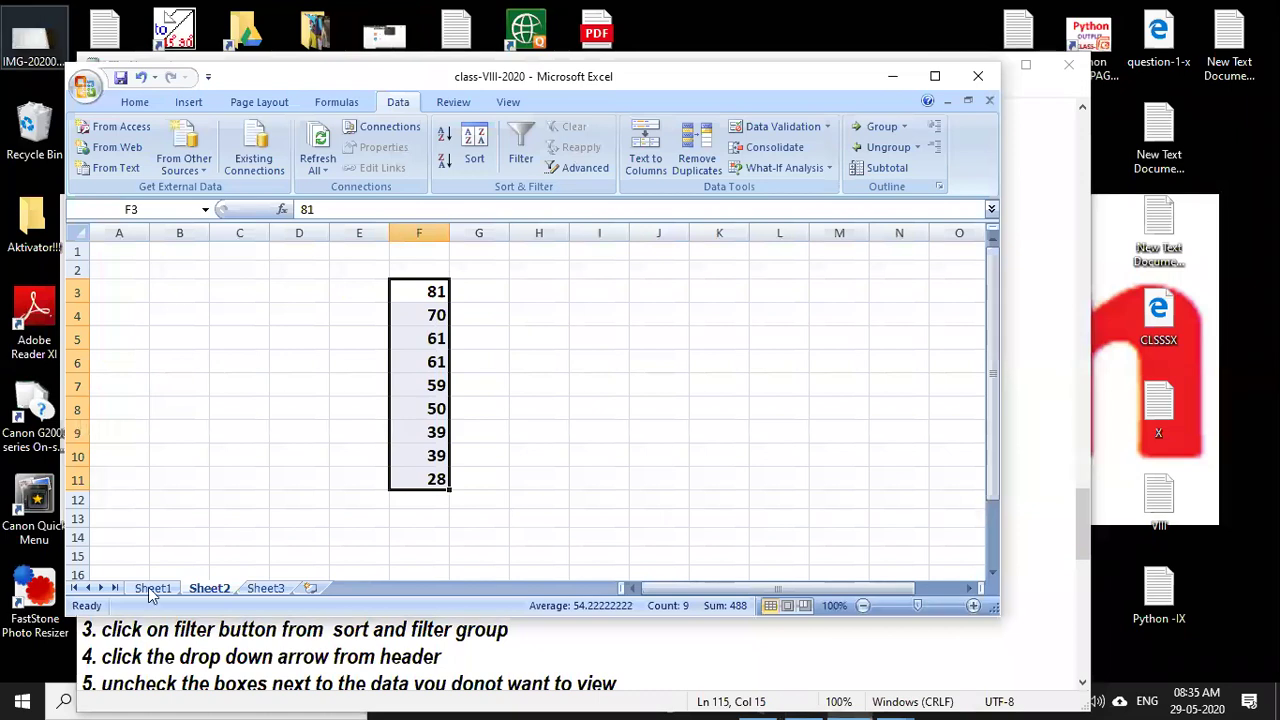
# Go to Sheet1 and move through the table's headings and roll numbers A2 to A10.
pyautogui.click(153, 588)
pyautogui.click(451, 461)
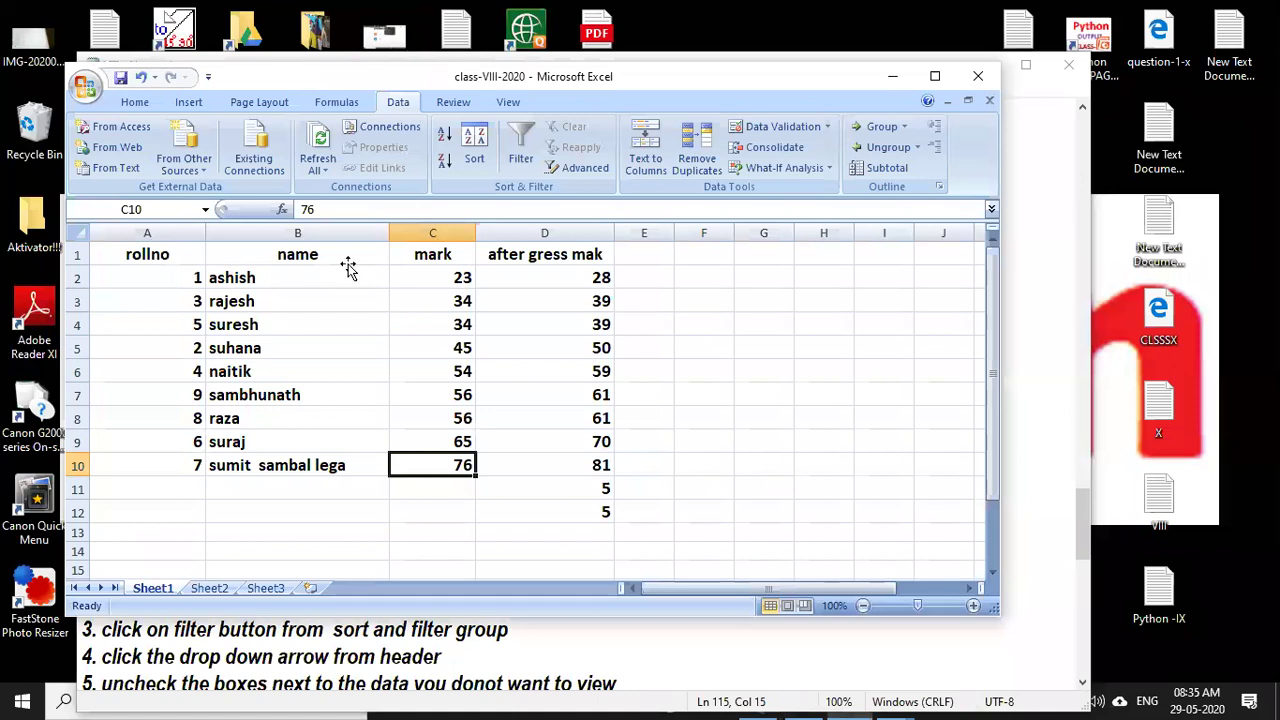
pyautogui.hotkey('ctrl', 'Home')
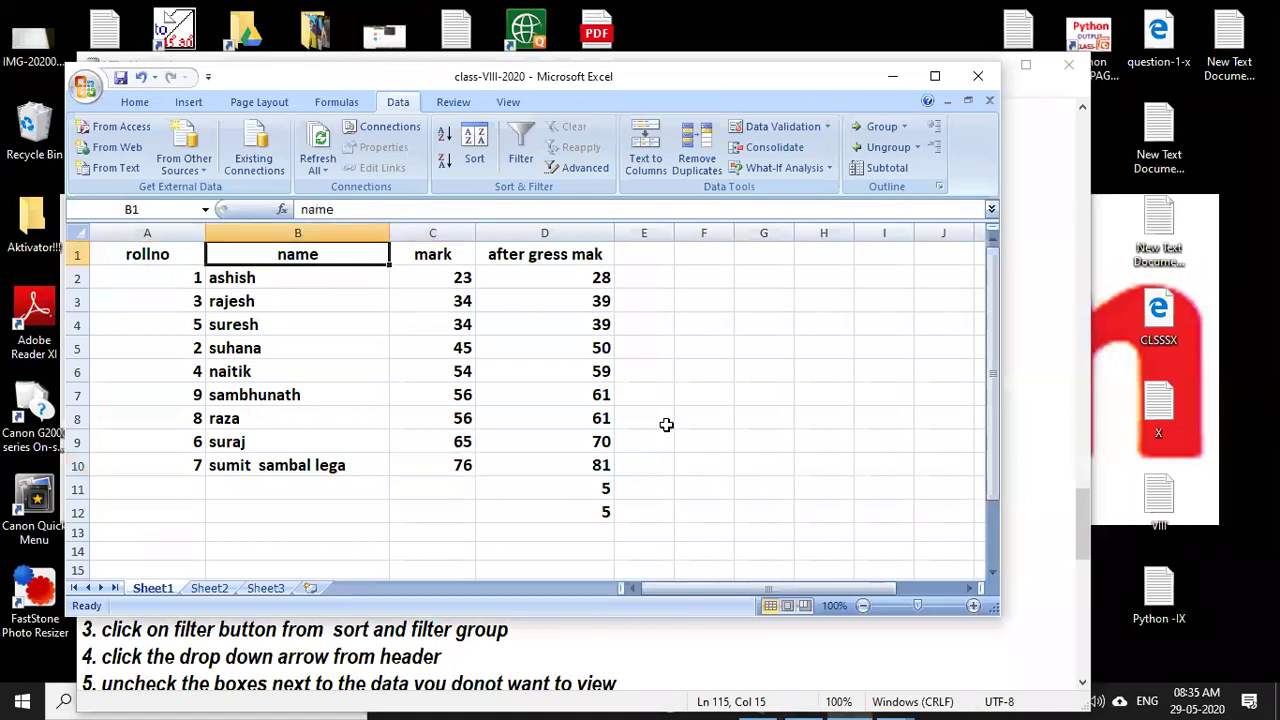
pyautogui.press('Right')
pyautogui.press('Right')
pyautogui.press('Right')
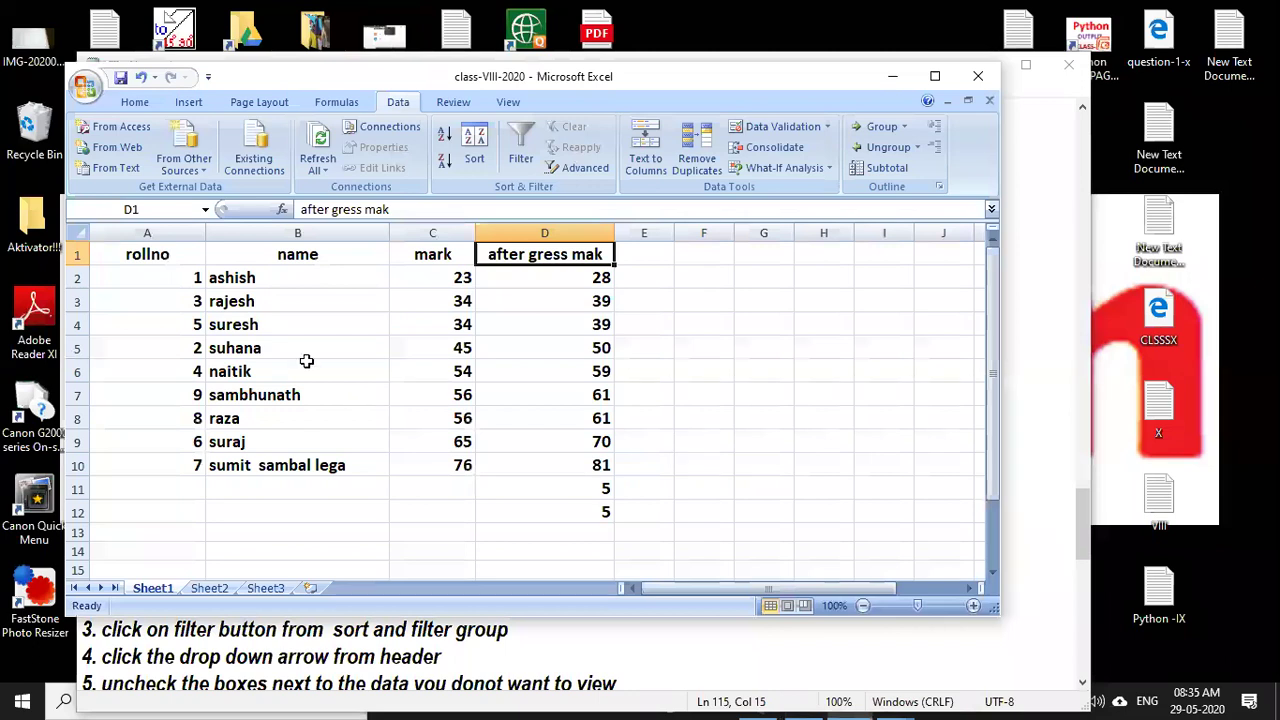
pyautogui.press('Left')
pyautogui.press('Left')
pyautogui.press('Down')
pyautogui.press('Down')
pyautogui.press('Down')
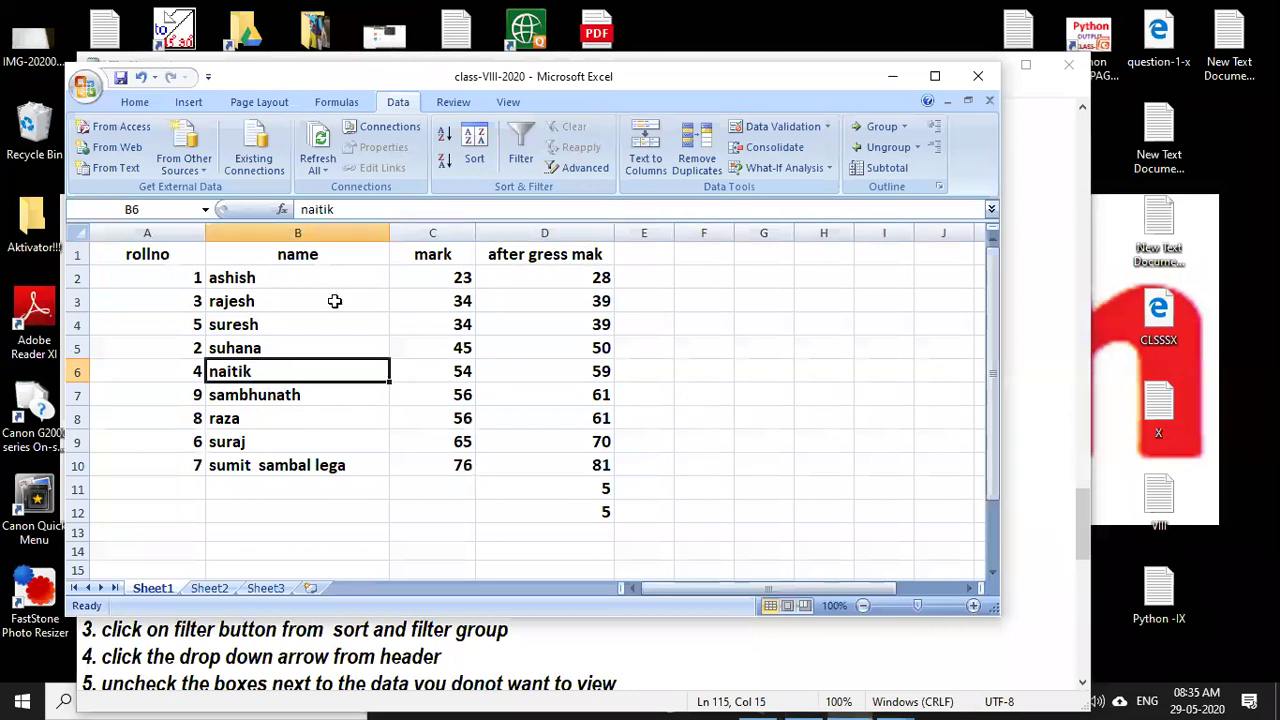
pyautogui.click(160, 277)
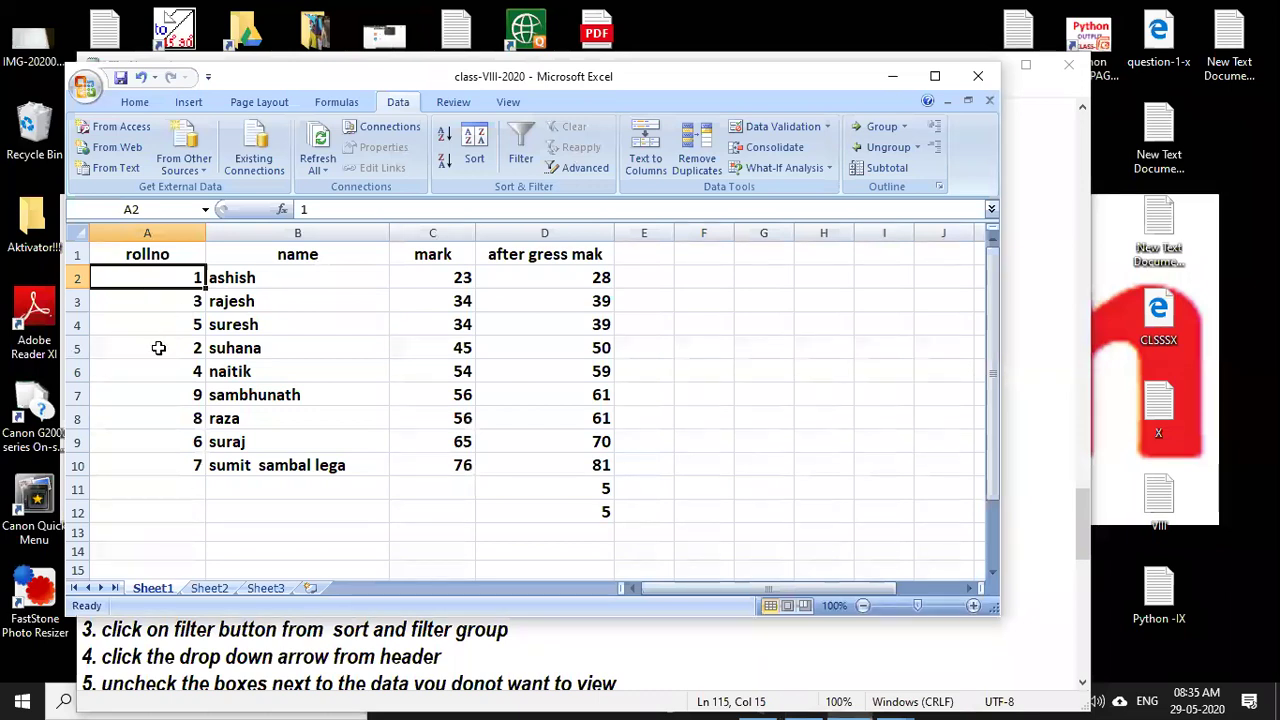
pyautogui.press('Down')
pyautogui.press('Down')
pyautogui.press('Down')
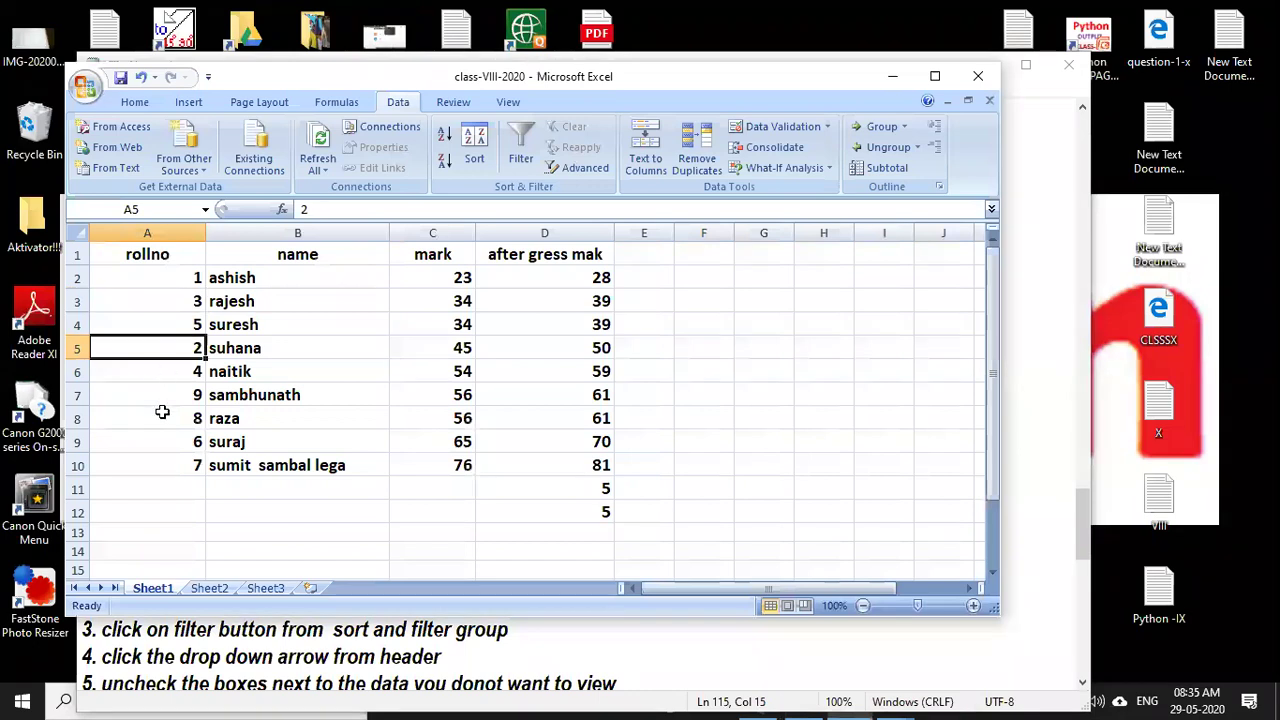
pyautogui.press('Down')
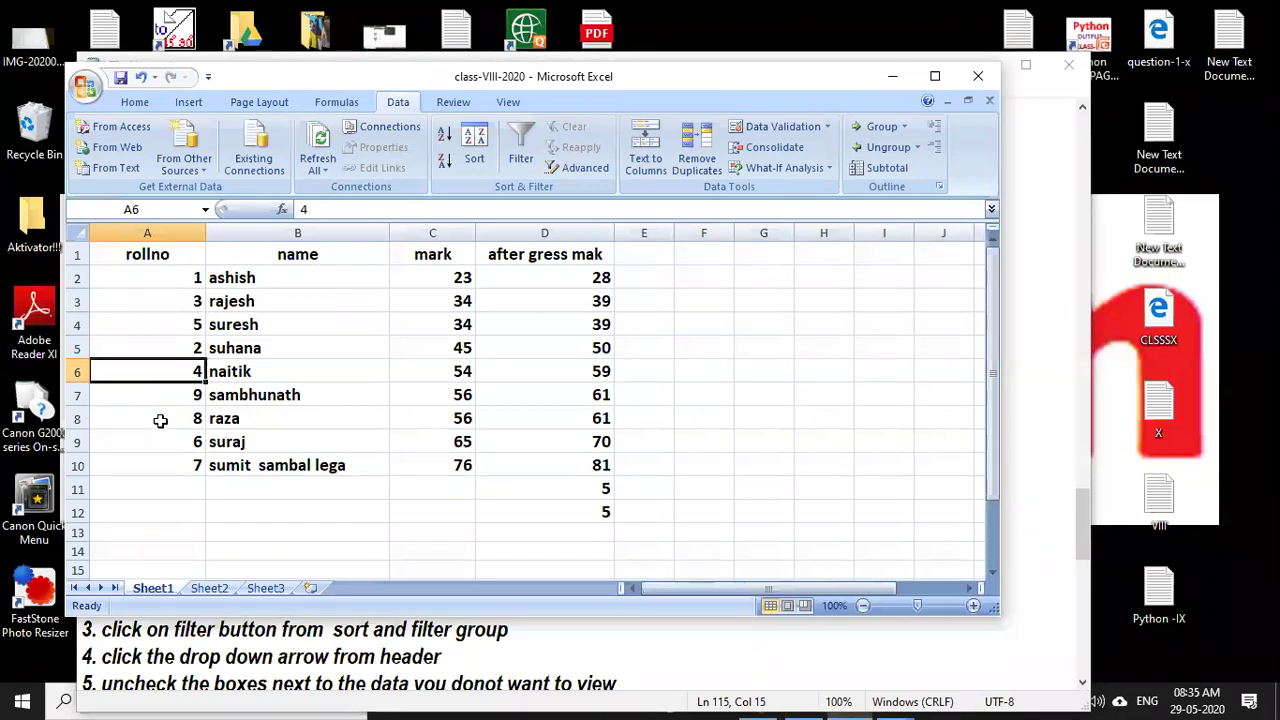
pyautogui.press('Down')
pyautogui.click(163, 465)
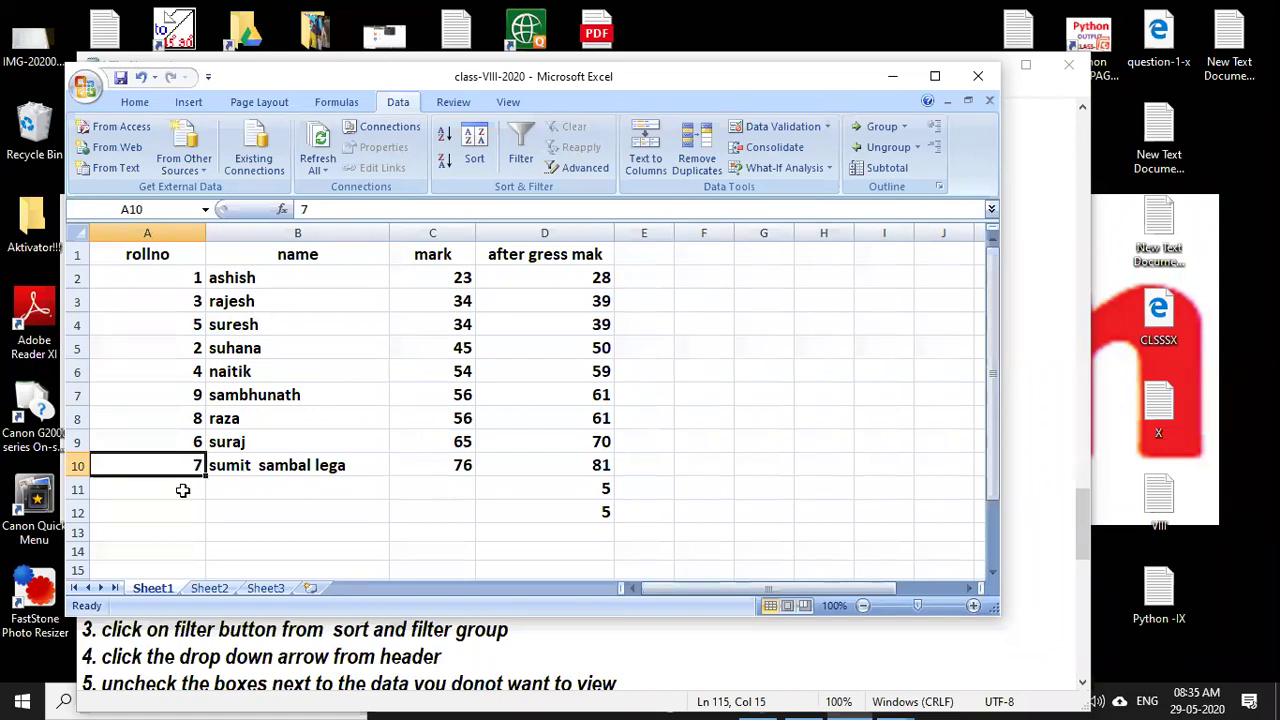
# Step through the names and marks, viewing the grace-mark formulas in D5 and D3.
pyautogui.press('Up')
pyautogui.press('Up')
pyautogui.press('Up')
pyautogui.press('Right')
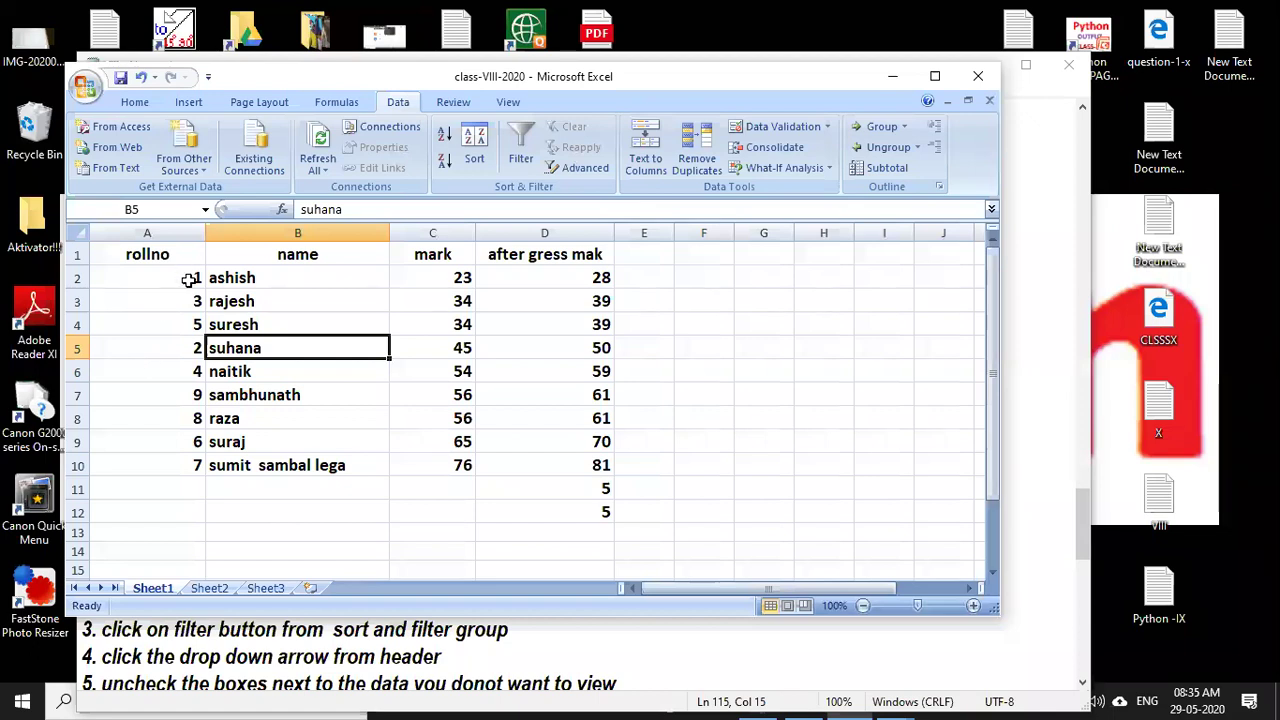
pyautogui.click(200, 394)
pyautogui.press('Up')
pyautogui.press('Up')
pyautogui.press('Up')
pyautogui.press('Up')
pyautogui.press('Down')
pyautogui.press('Down')
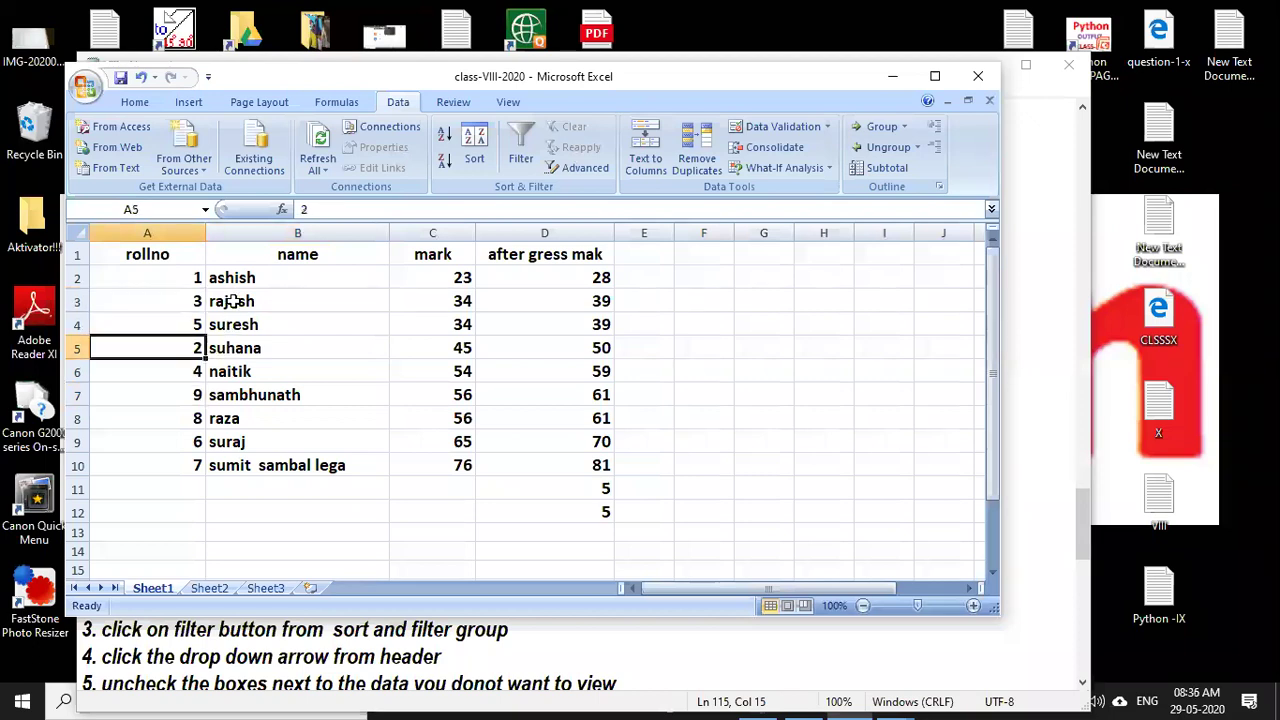
pyautogui.press('Right')
pyautogui.press('Up')
pyautogui.press('Up')
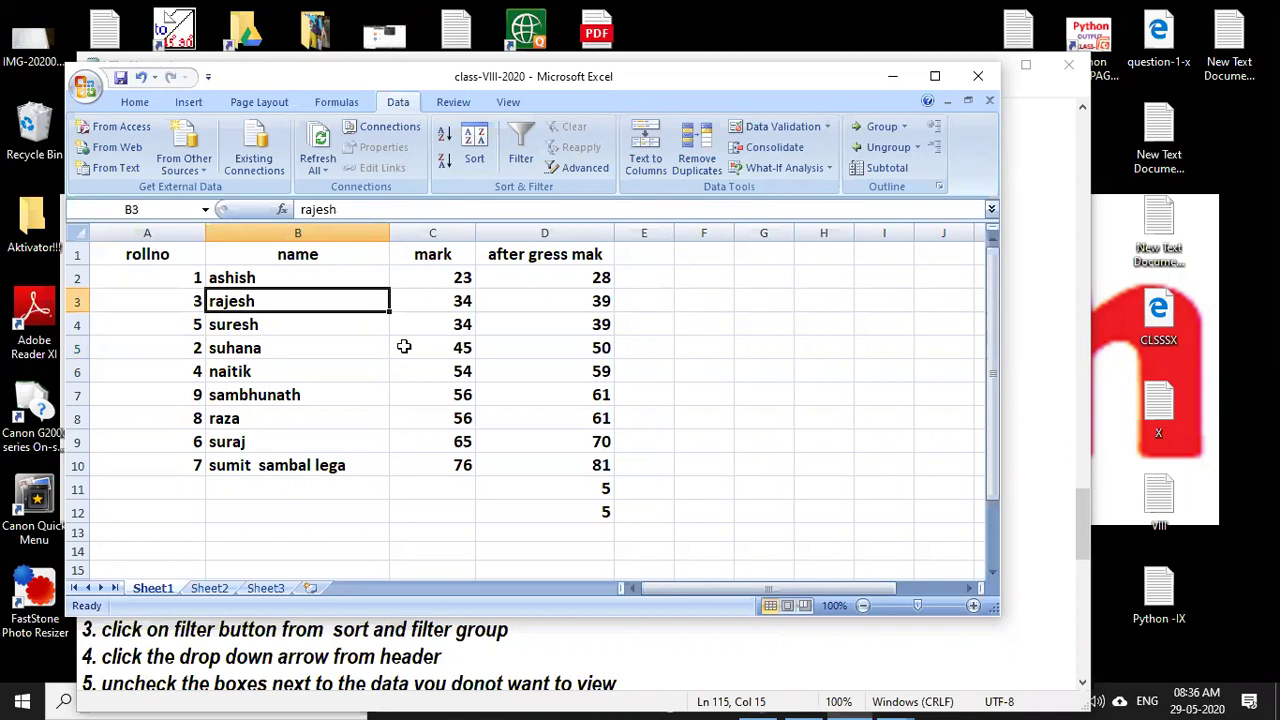
pyautogui.press('Down')
pyautogui.press('Down')
pyautogui.press('Right')
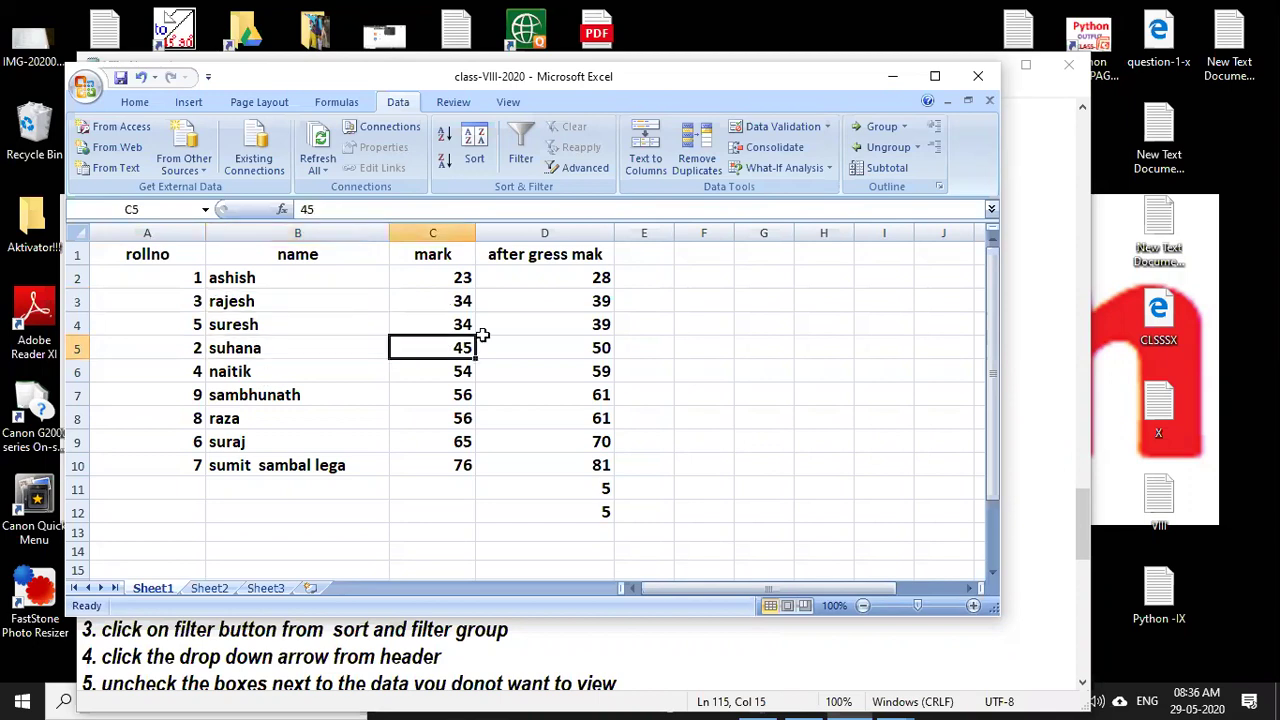
pyautogui.press('Up')
pyautogui.press('Up')
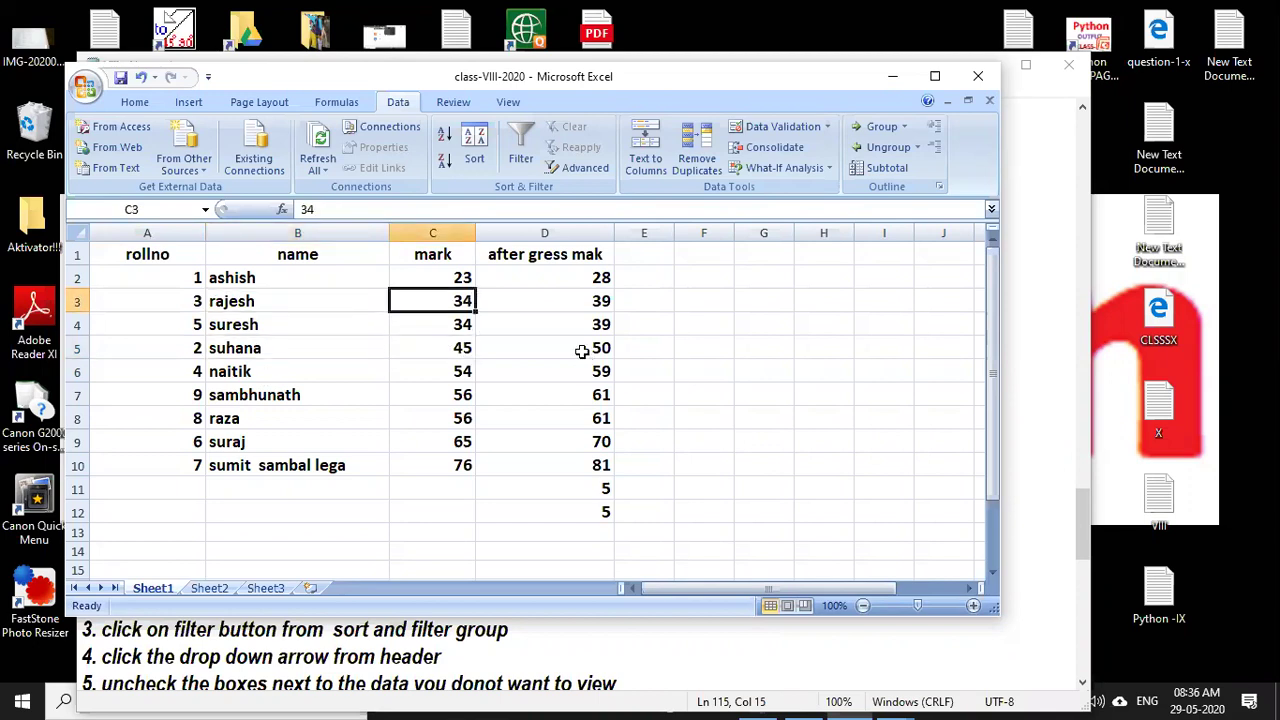
pyautogui.click(580, 350)
pyautogui.click(570, 298)
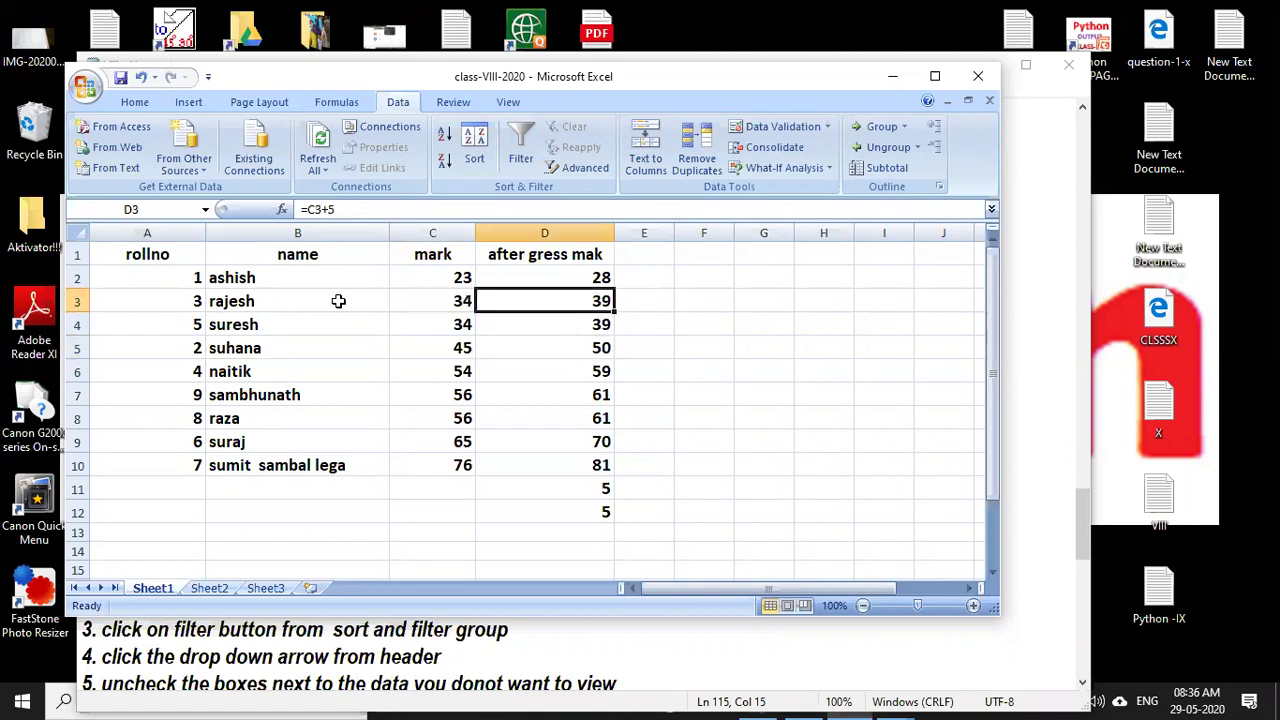
# Delete the stray 5s in D11:D12 and select the full table A1:D10.
pyautogui.moveTo(132, 255); pyautogui.dragTo(329, 277)
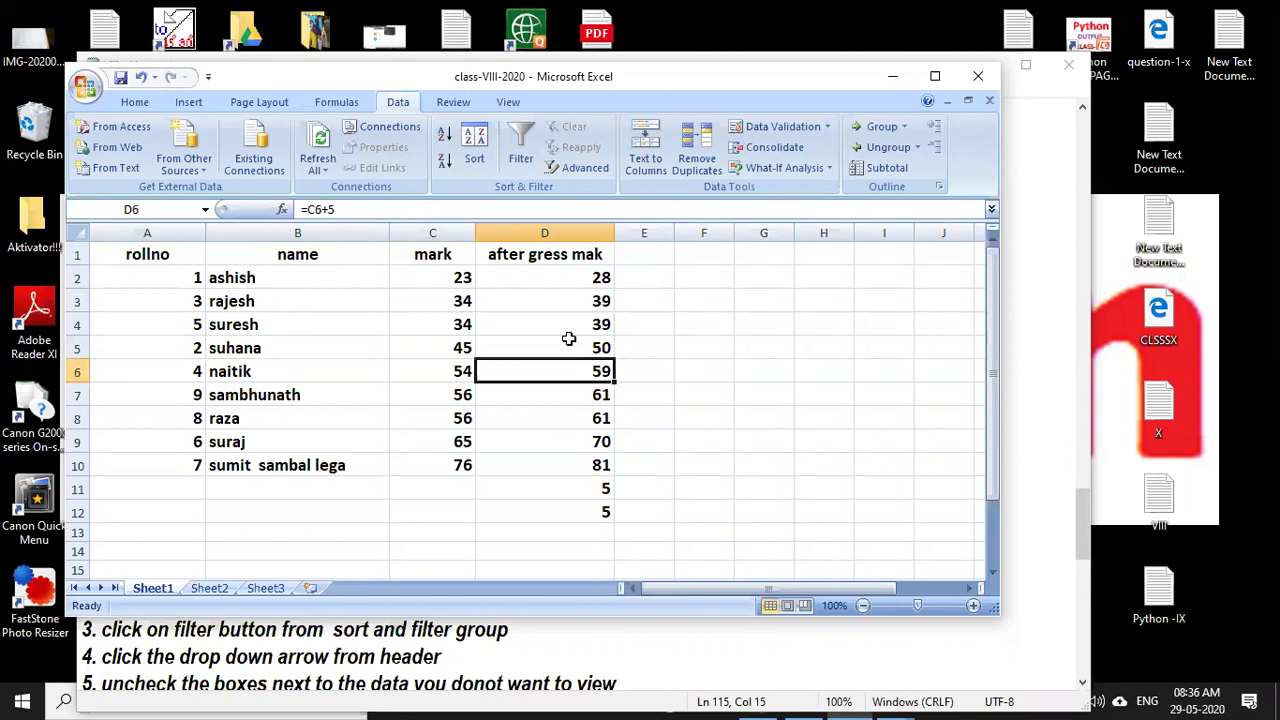
pyautogui.moveTo(593, 460); pyautogui.dragTo(593, 462)
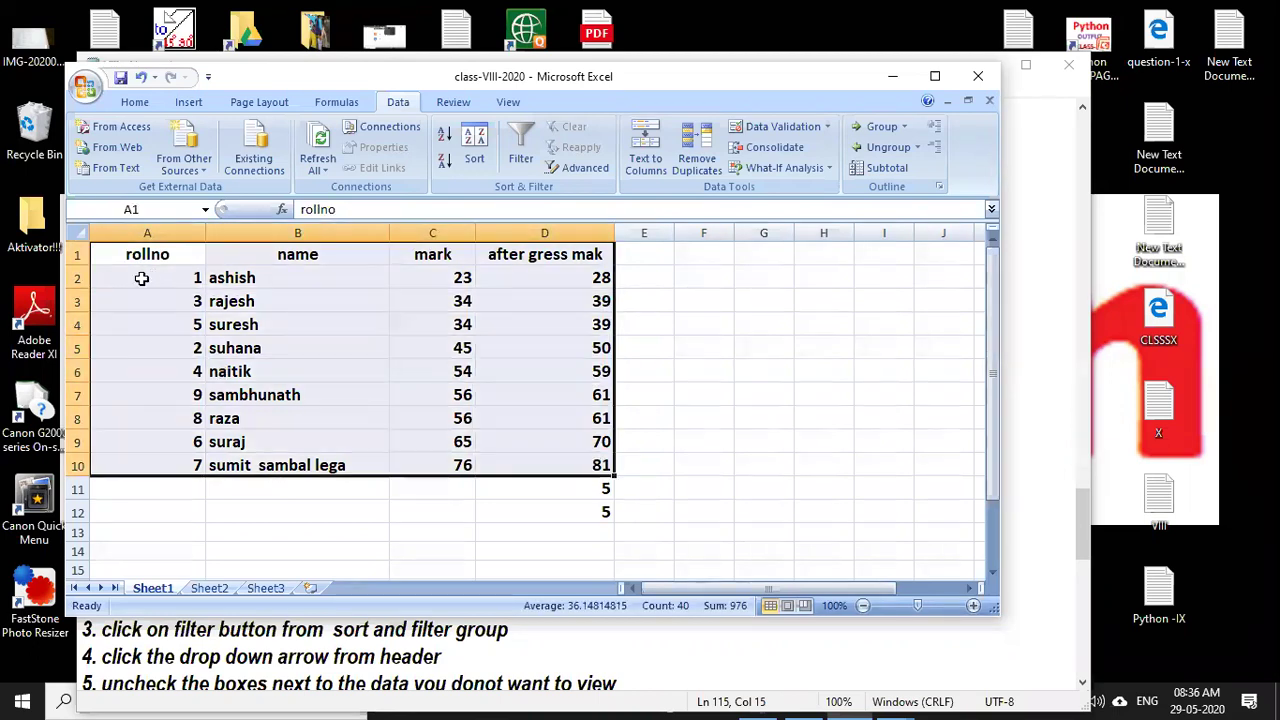
pyautogui.moveTo(142, 278); pyautogui.dragTo(575, 460)
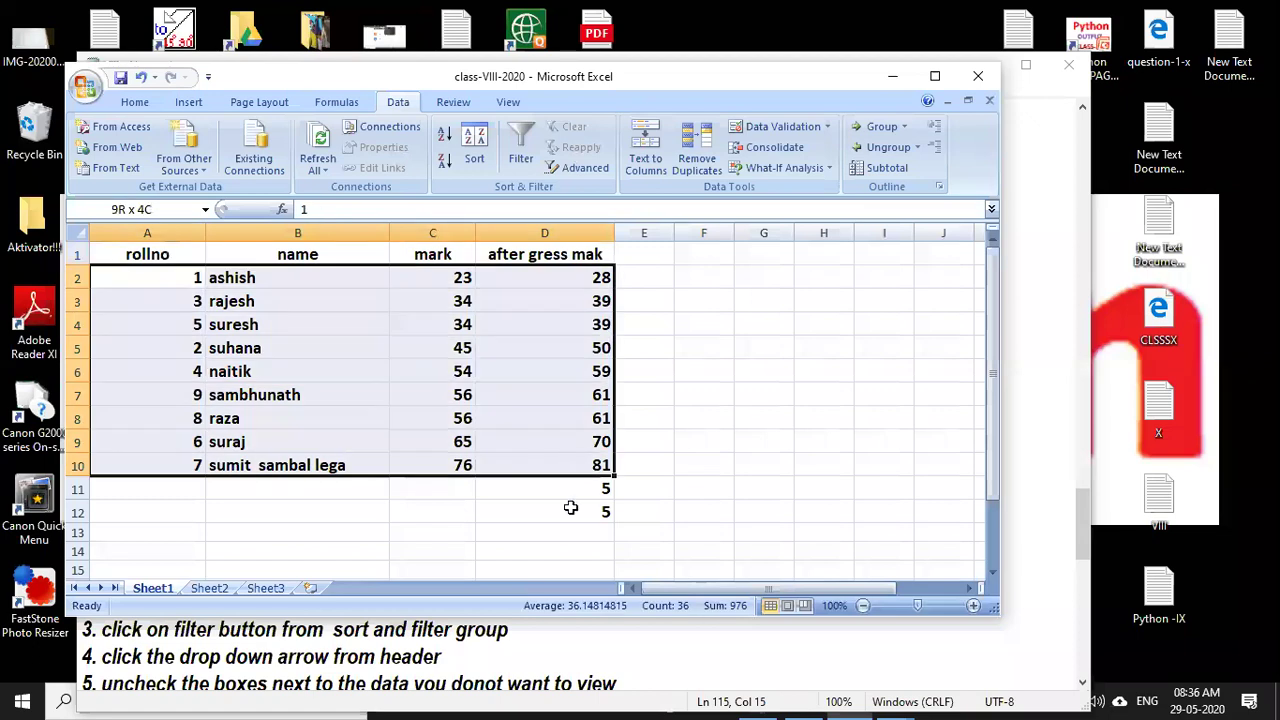
pyautogui.click(267, 389)
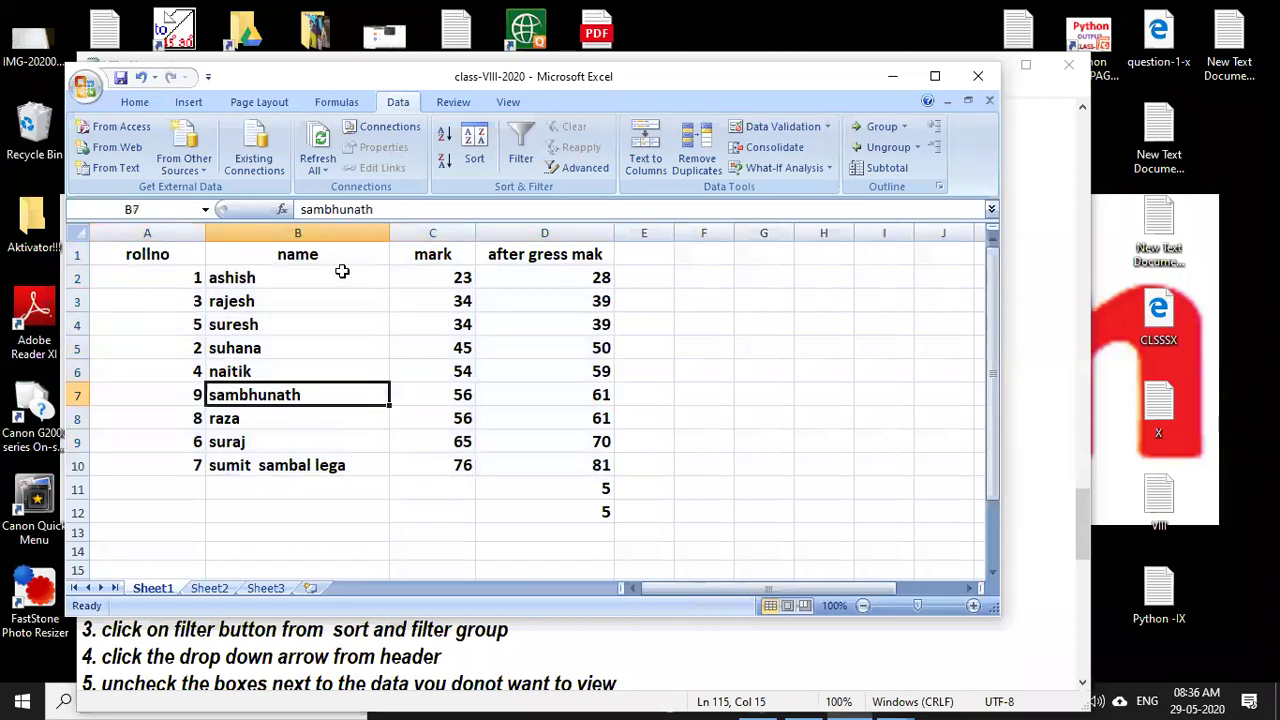
pyautogui.moveTo(146, 257); pyautogui.dragTo(543, 305)
pyautogui.moveTo(561, 458); pyautogui.dragTo(576, 510)
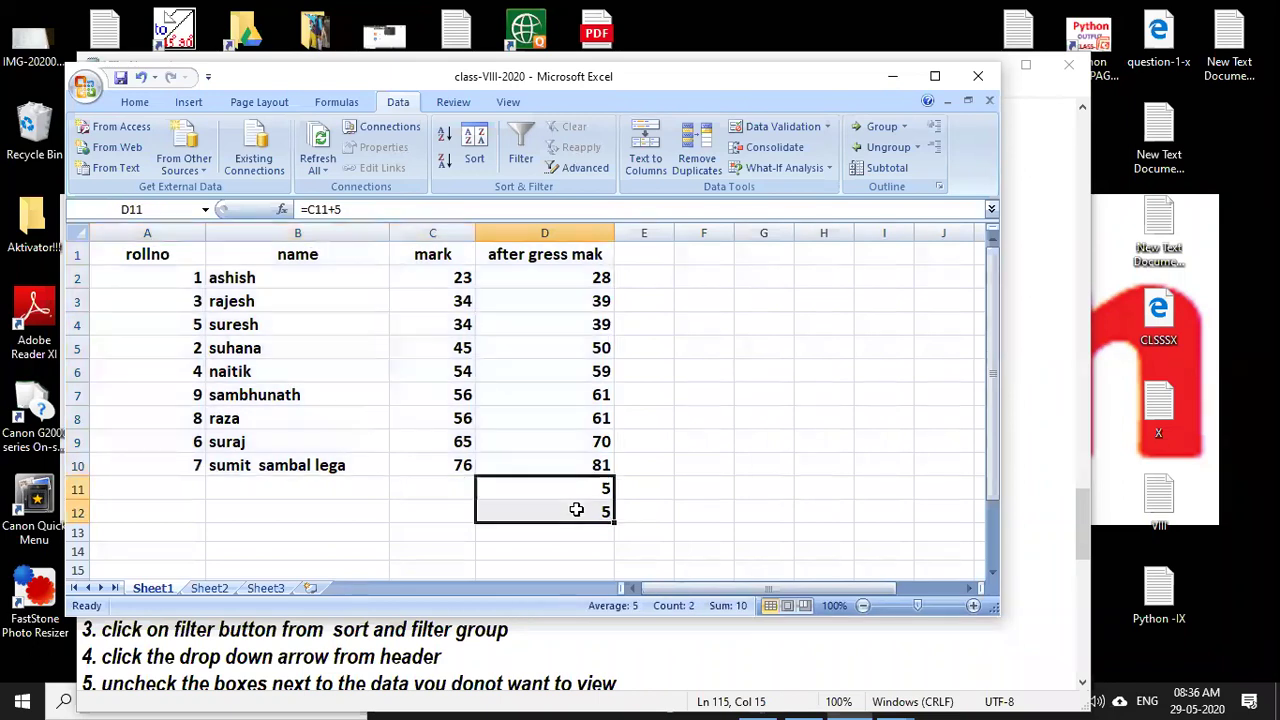
pyautogui.press('Delete')
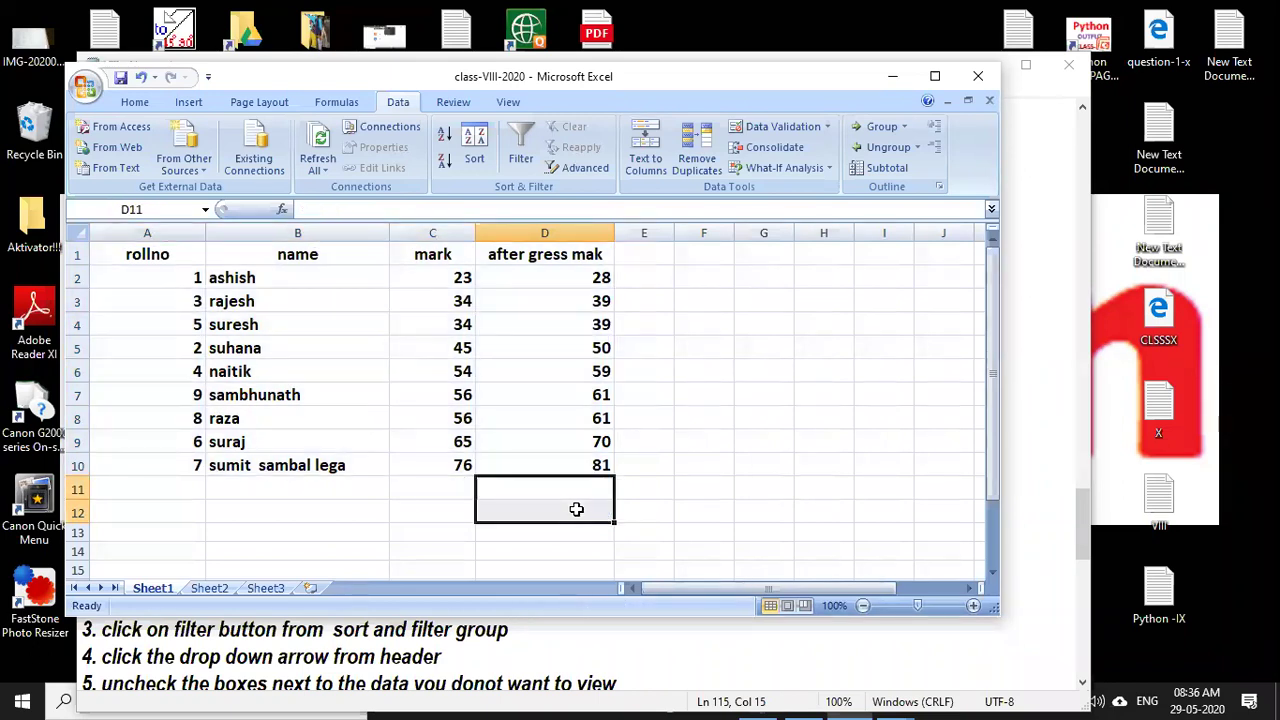
pyautogui.click(406, 512)
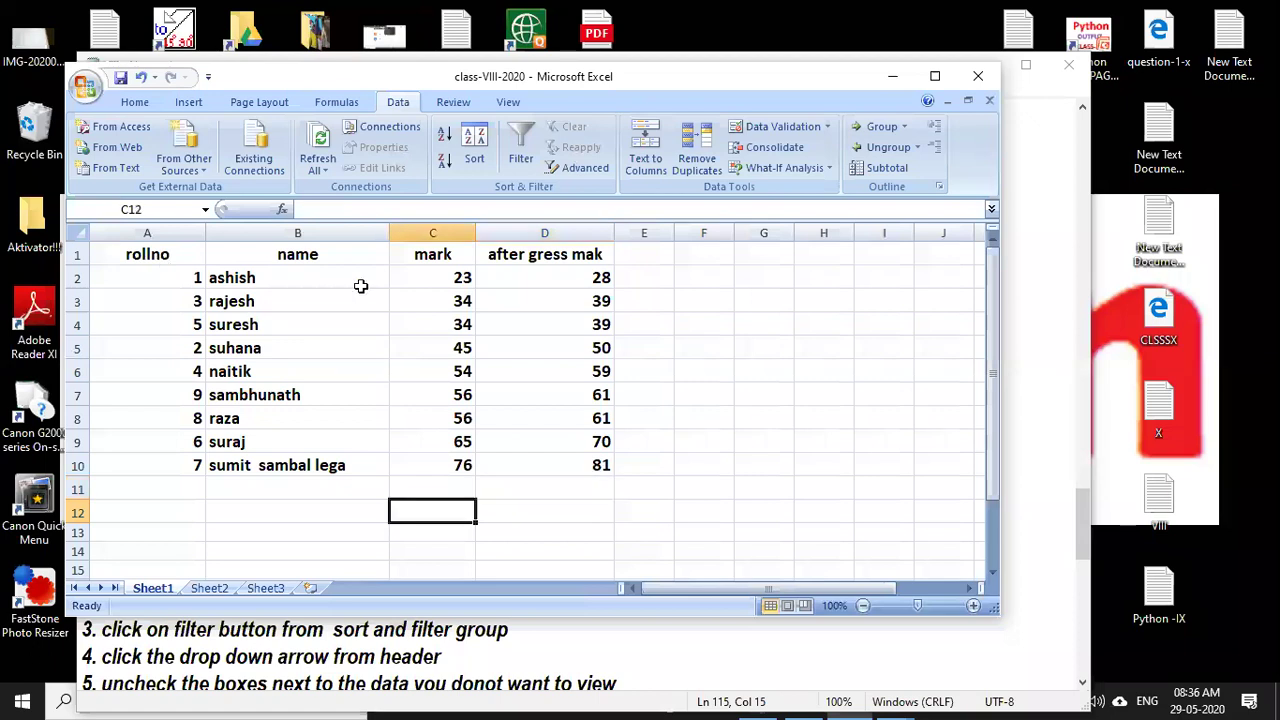
pyautogui.moveTo(147, 258); pyautogui.dragTo(584, 465)
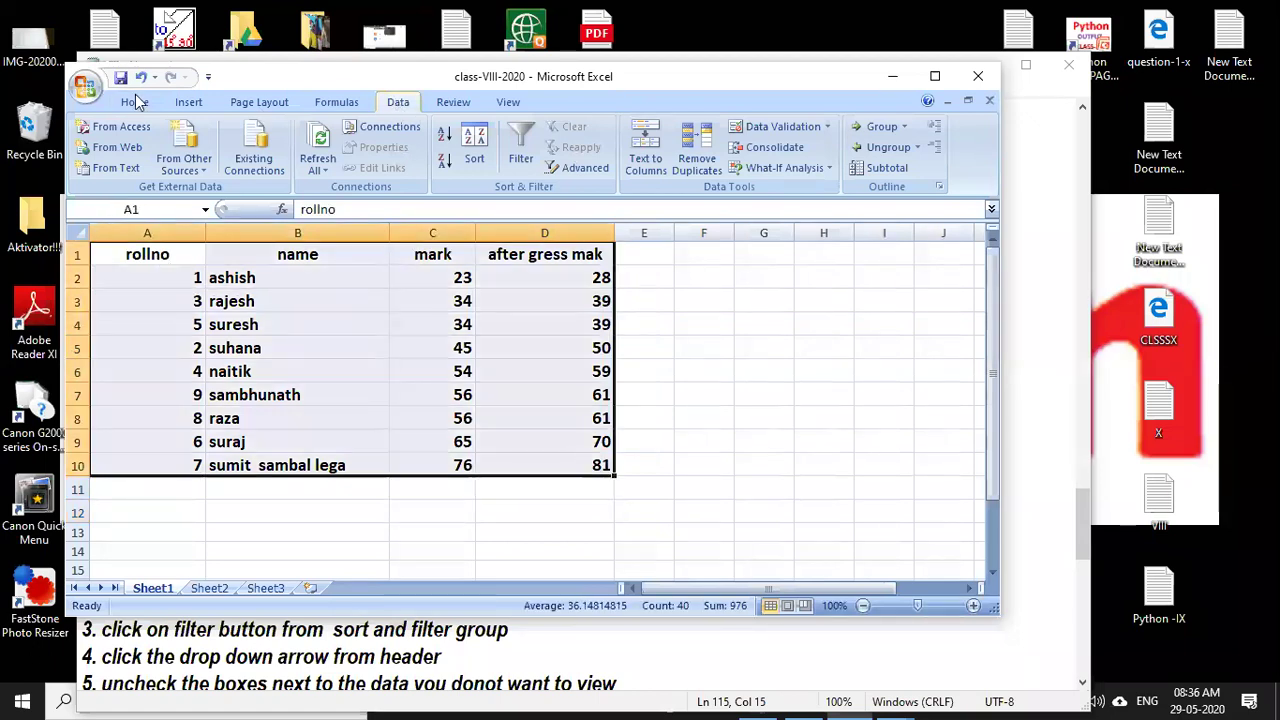
# Open Sort for the table and tick My data has headers, sorting by mark Smallest to Largest.
pyautogui.click(259, 102)
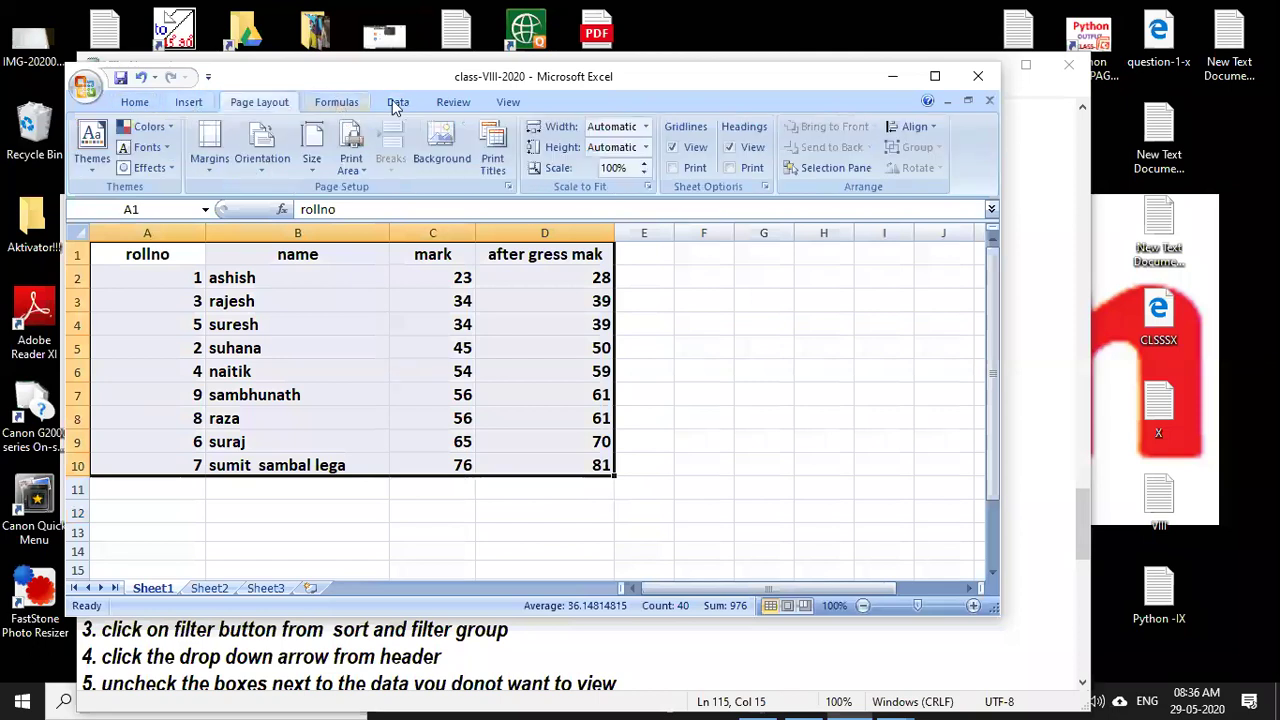
pyautogui.hotkey('alt', 'a')
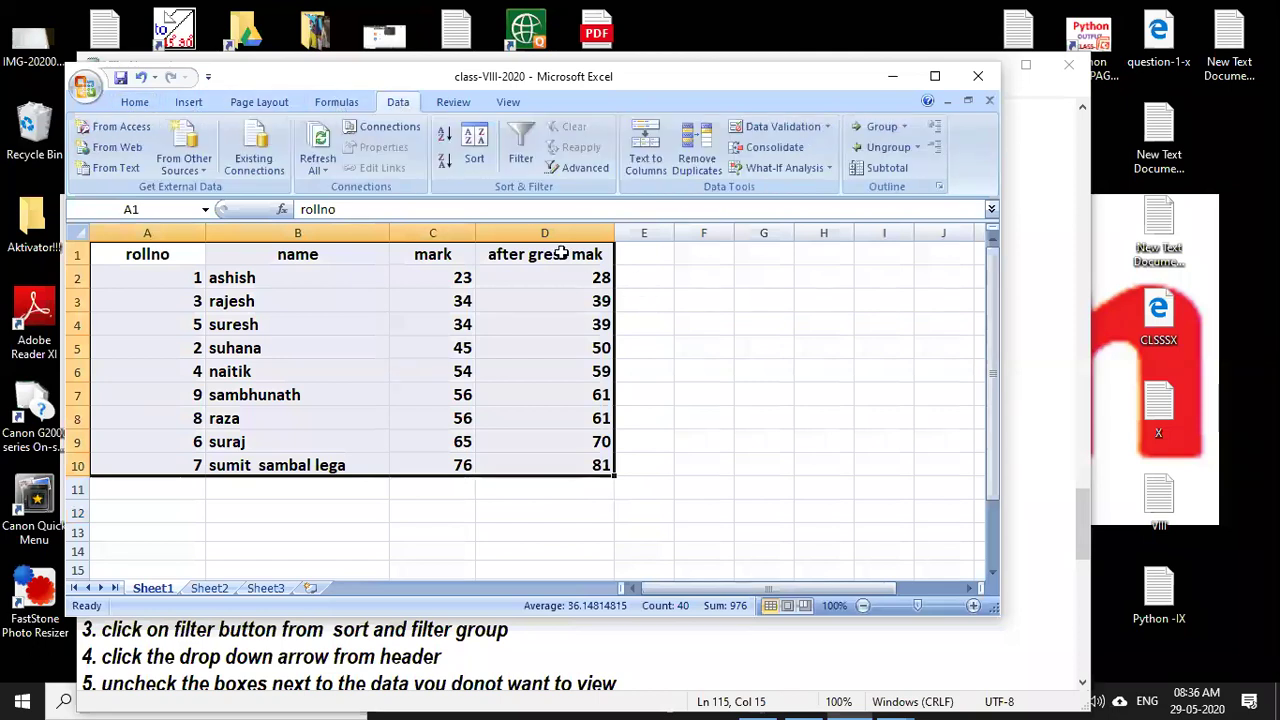
pyautogui.click(476, 152)
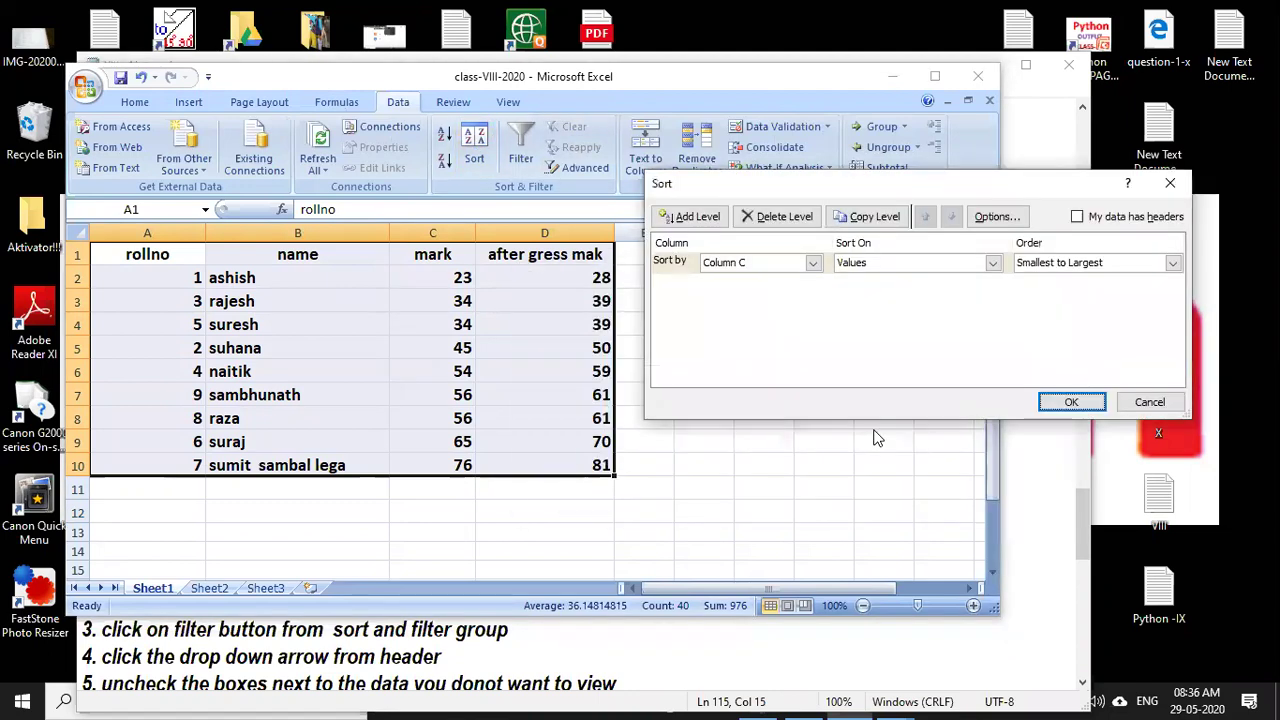
pyautogui.click(1098, 224)
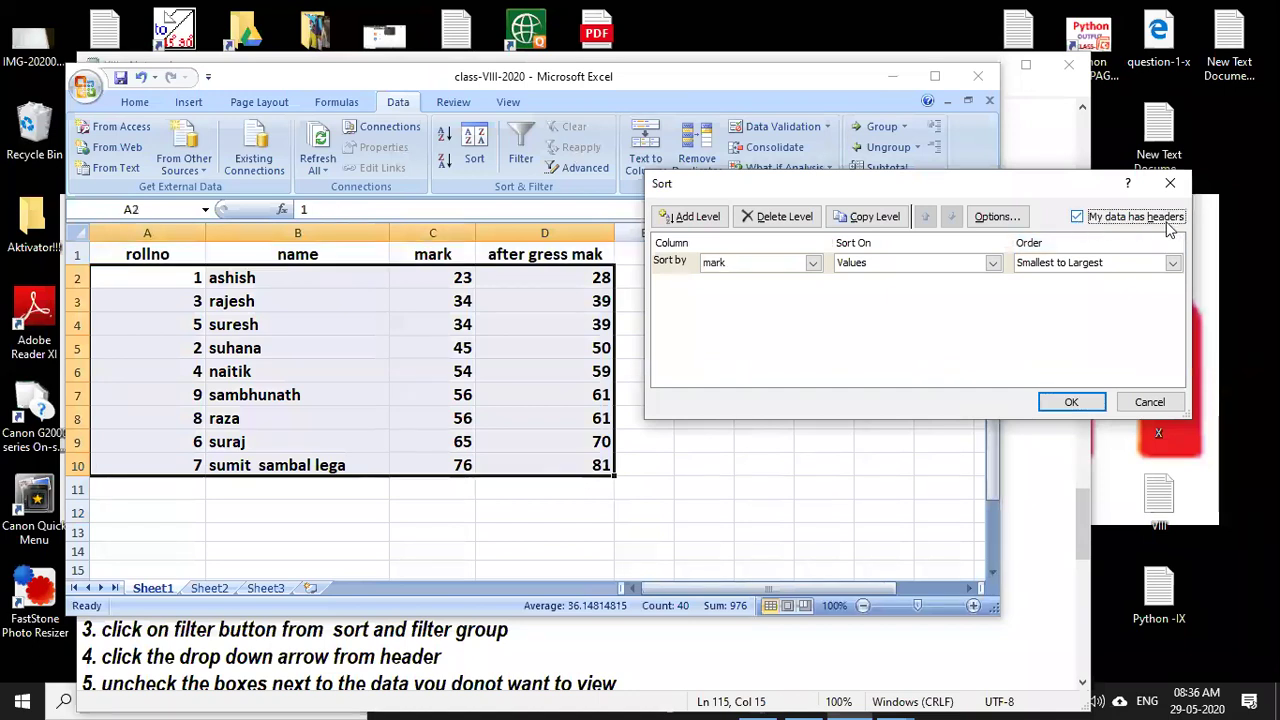
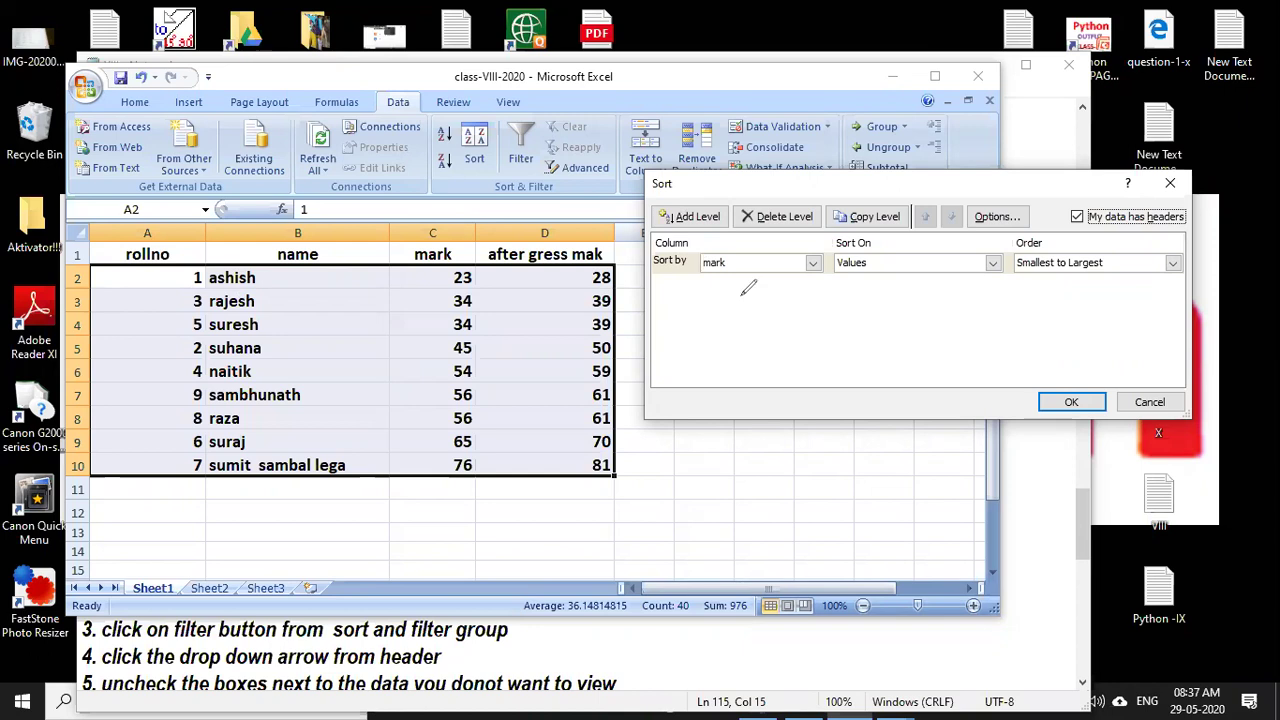
# Sort the marks table by rollno, Smallest to Largest, so it runs 1 through 9.
pyautogui.moveTo(748, 288); pyautogui.dragTo(712, 250)
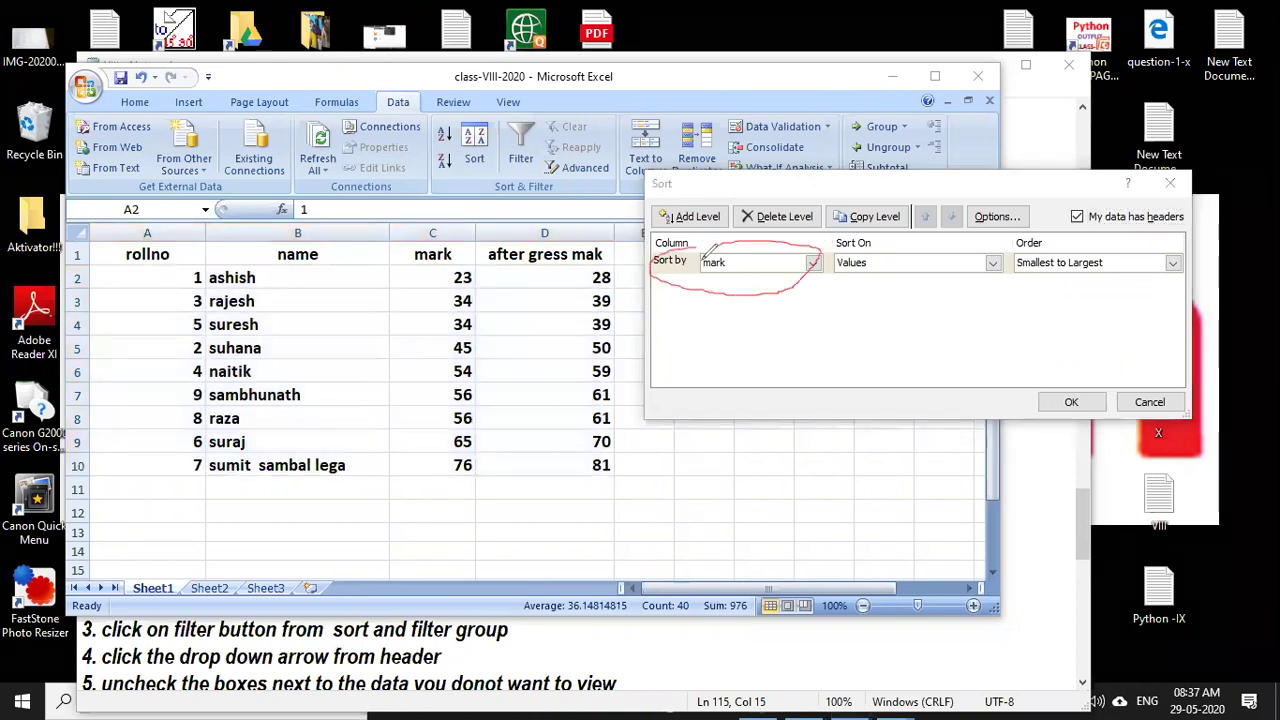
pyautogui.click(815, 265)
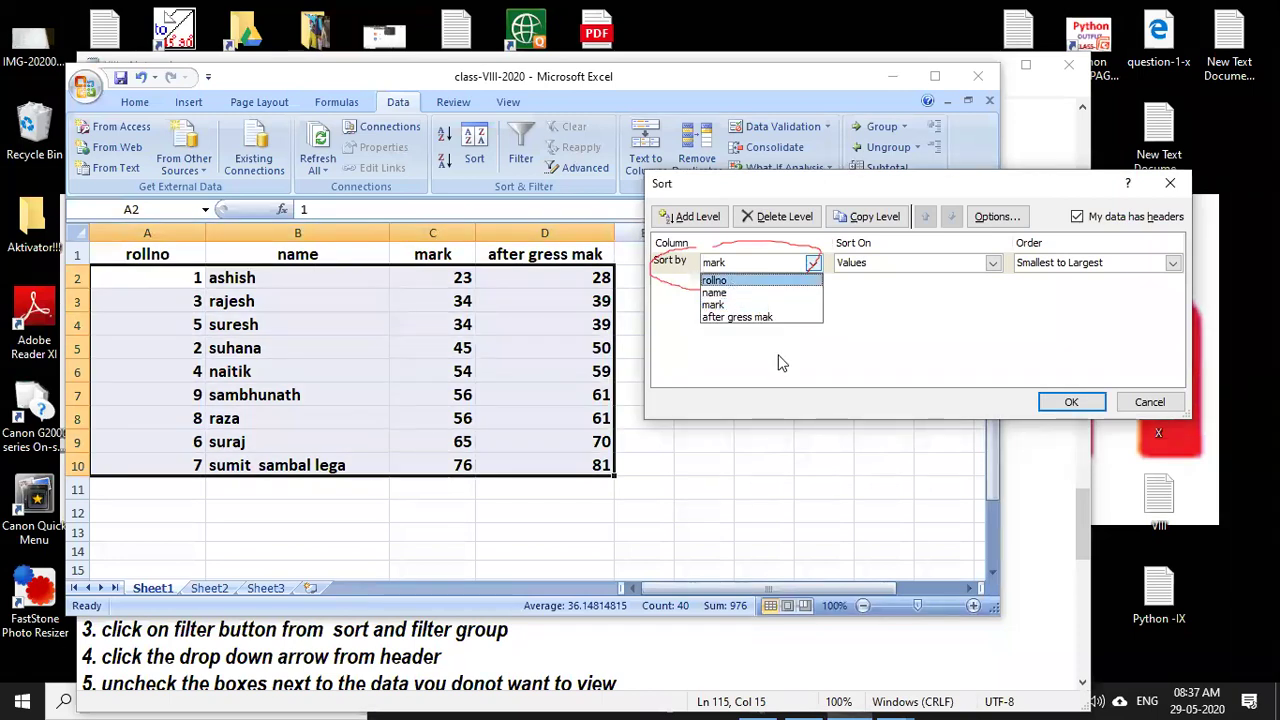
pyautogui.press('Return')
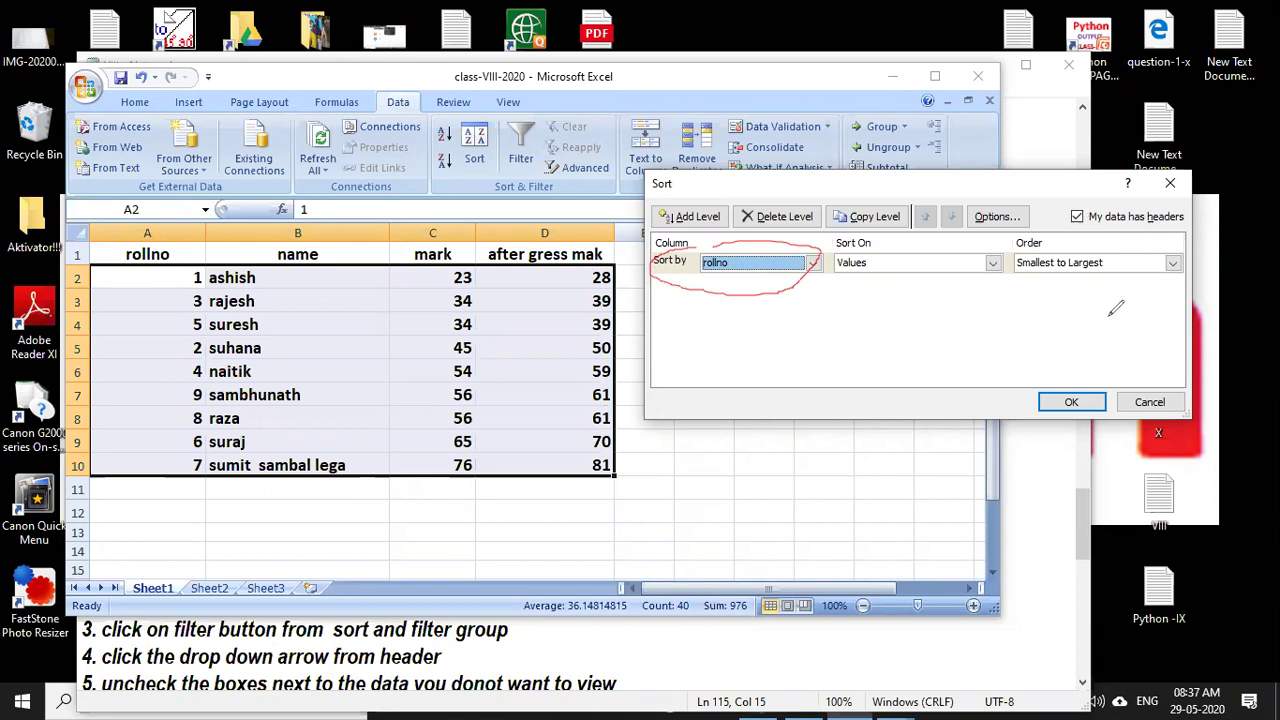
pyautogui.moveTo(1157, 252); pyautogui.dragTo(1055, 222)
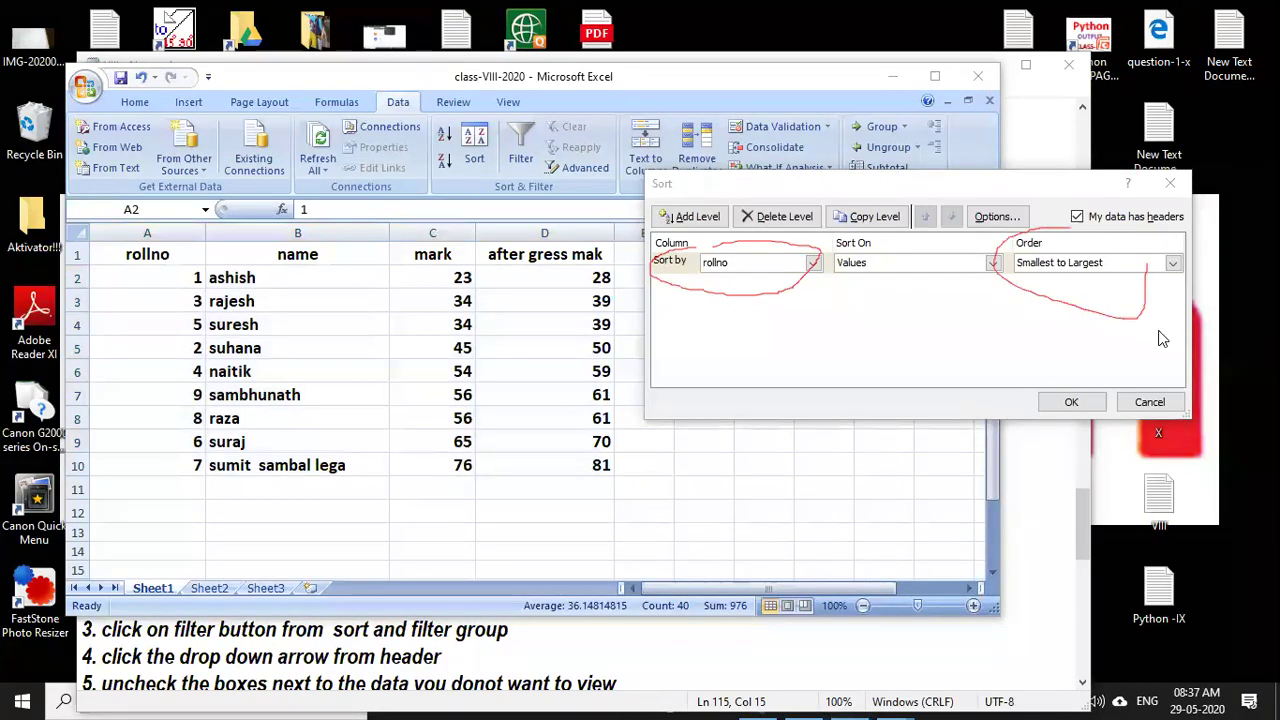
pyautogui.click(1172, 262)
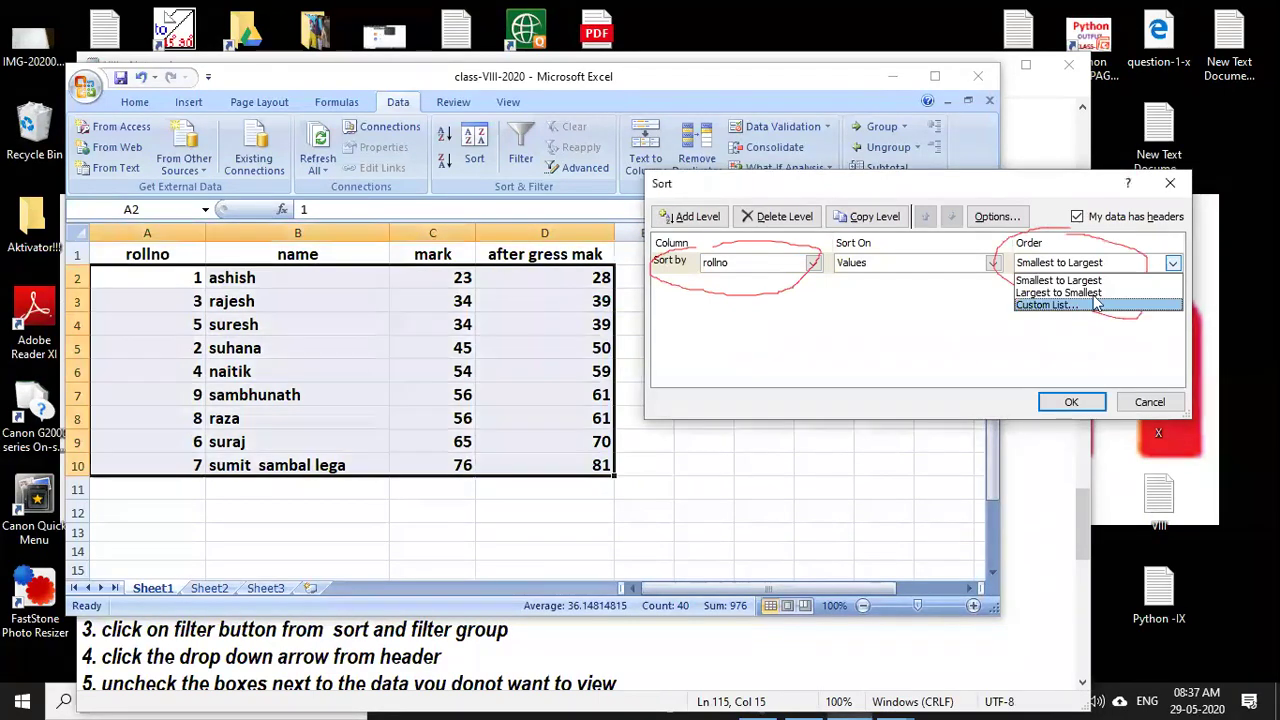
pyautogui.click(1108, 387)
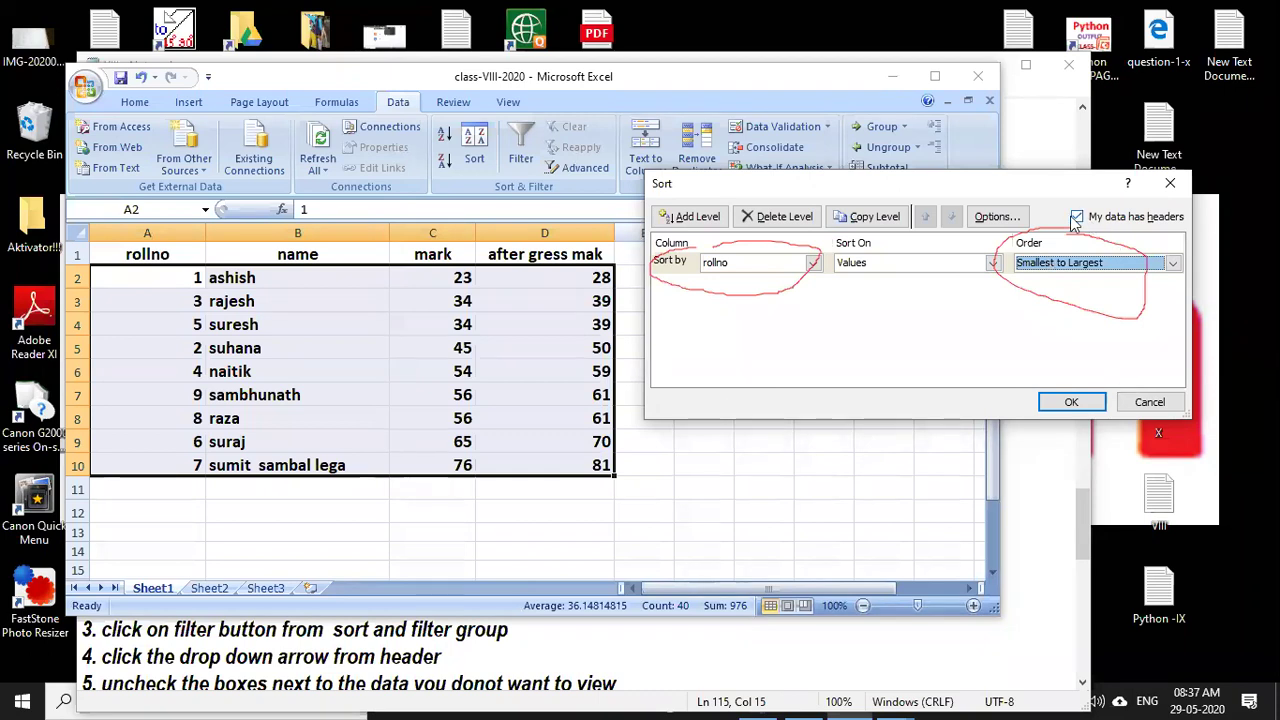
pyautogui.click(1081, 408)
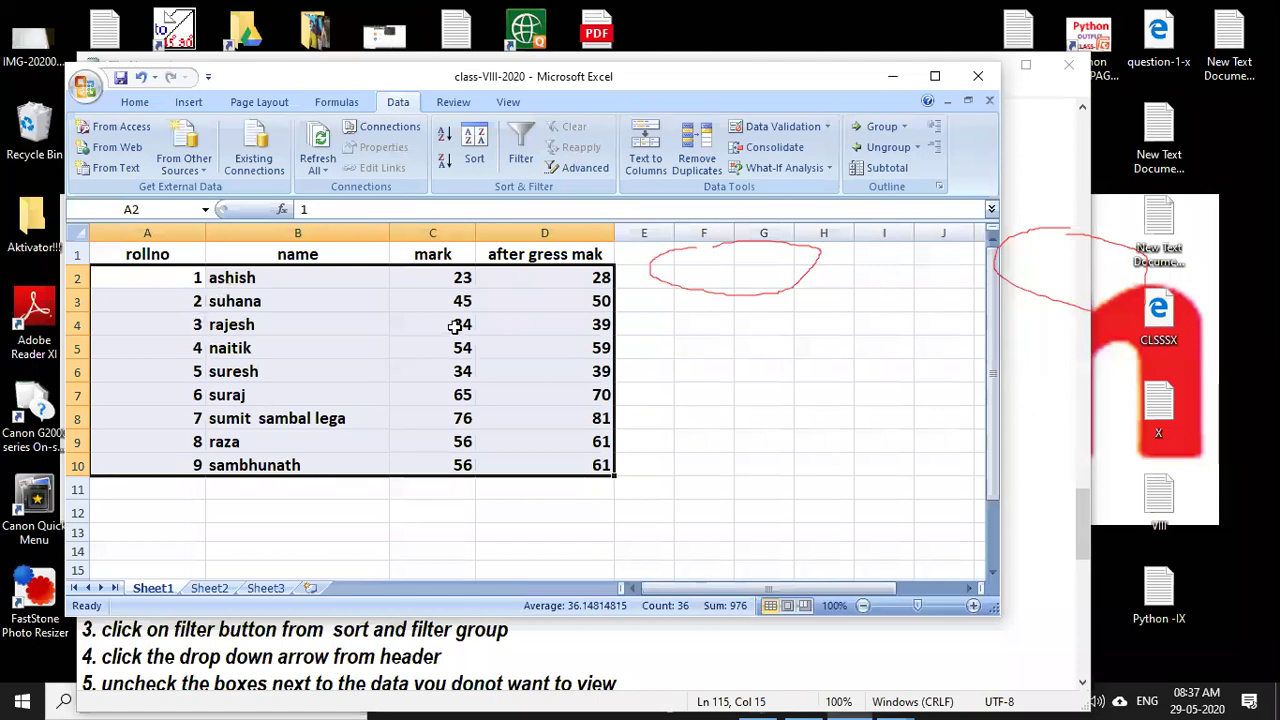
# Click around the table's cells, then select A1:D10 including the header row.
pyautogui.click(313, 371)
pyautogui.click(300, 423)
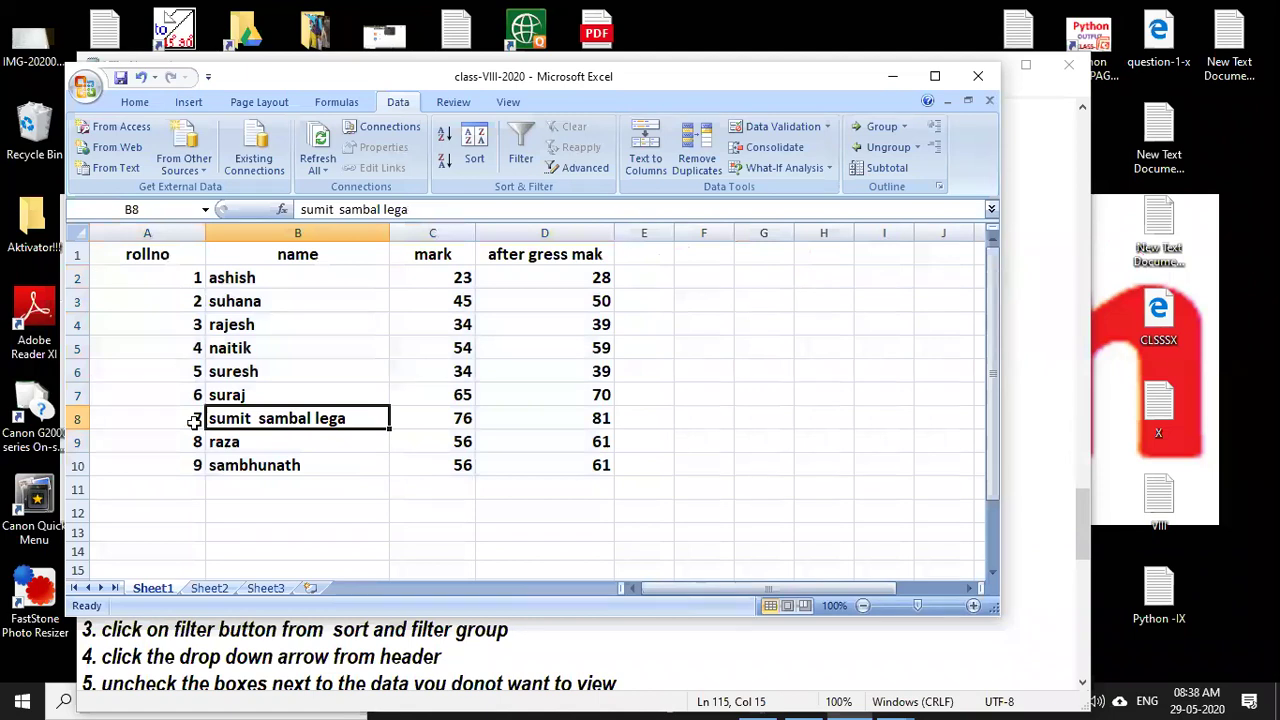
pyautogui.click(143, 298)
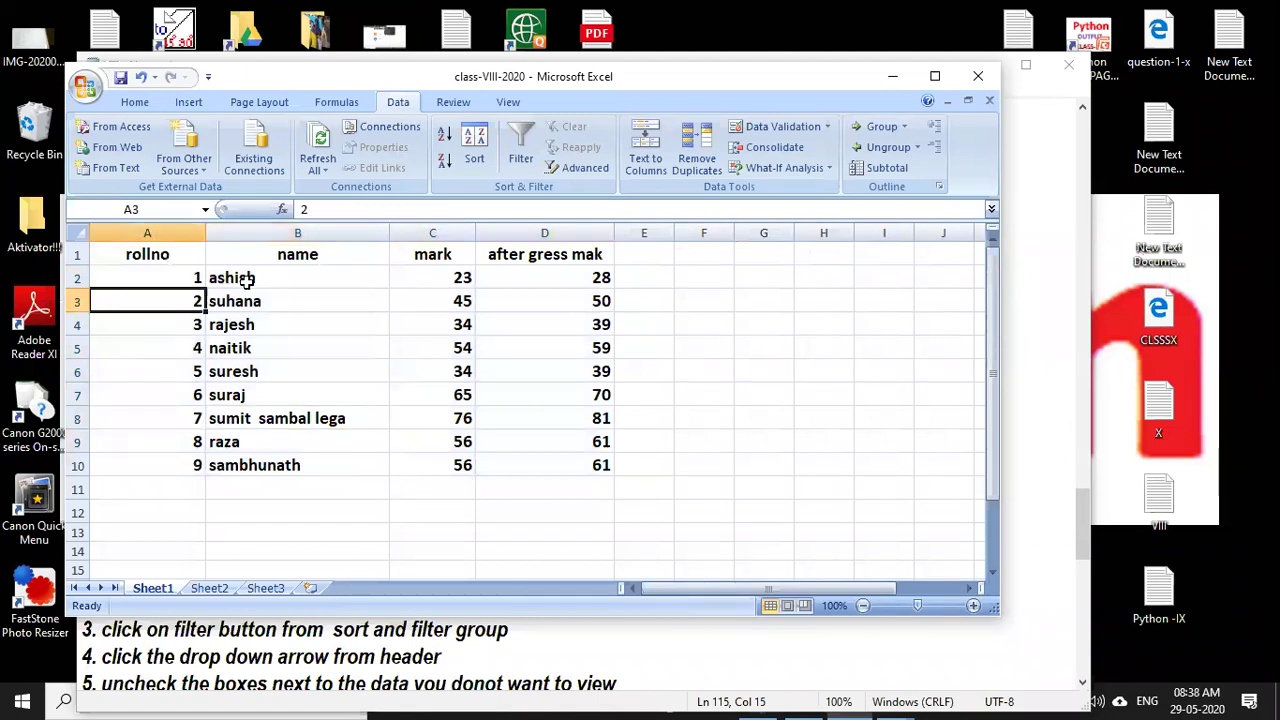
pyautogui.moveTo(246, 281); pyautogui.dragTo(262, 430)
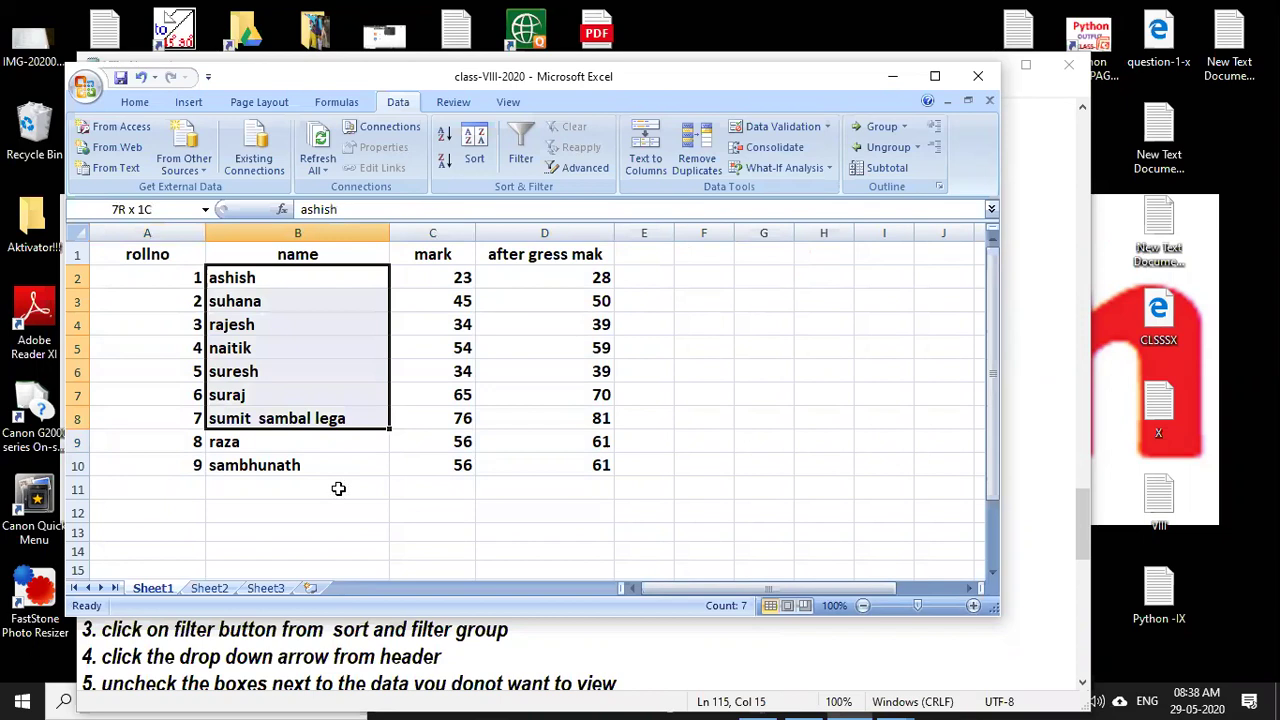
pyautogui.moveTo(150, 489); pyautogui.dragTo(337, 489)
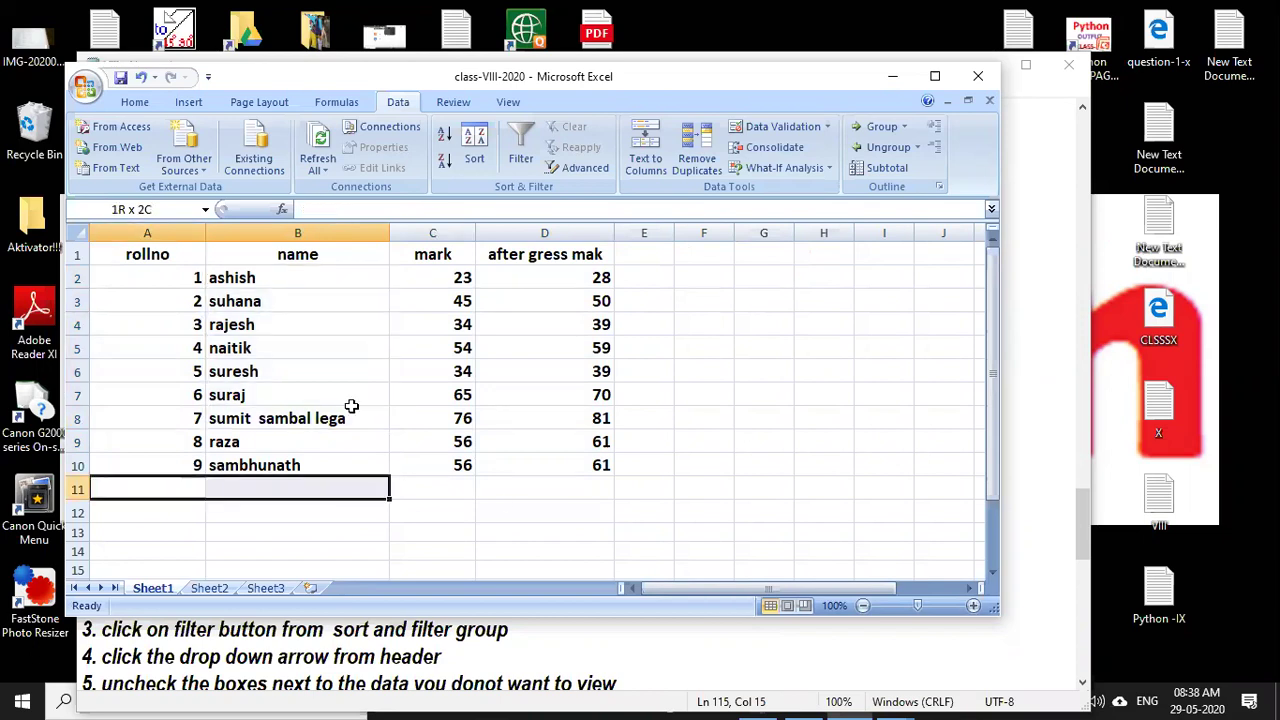
pyautogui.press('Right')
pyautogui.press('Right')
pyautogui.press('Right')
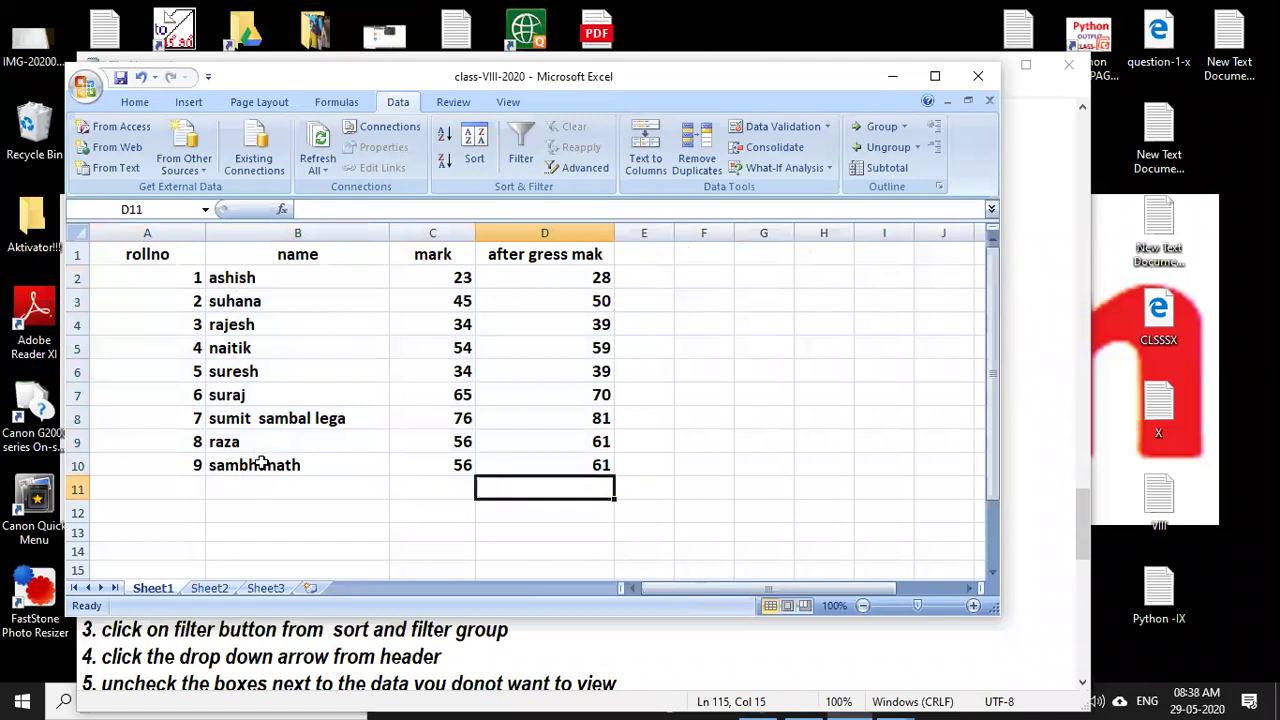
pyautogui.moveTo(232, 280); pyautogui.dragTo(260, 463)
pyautogui.click(268, 505)
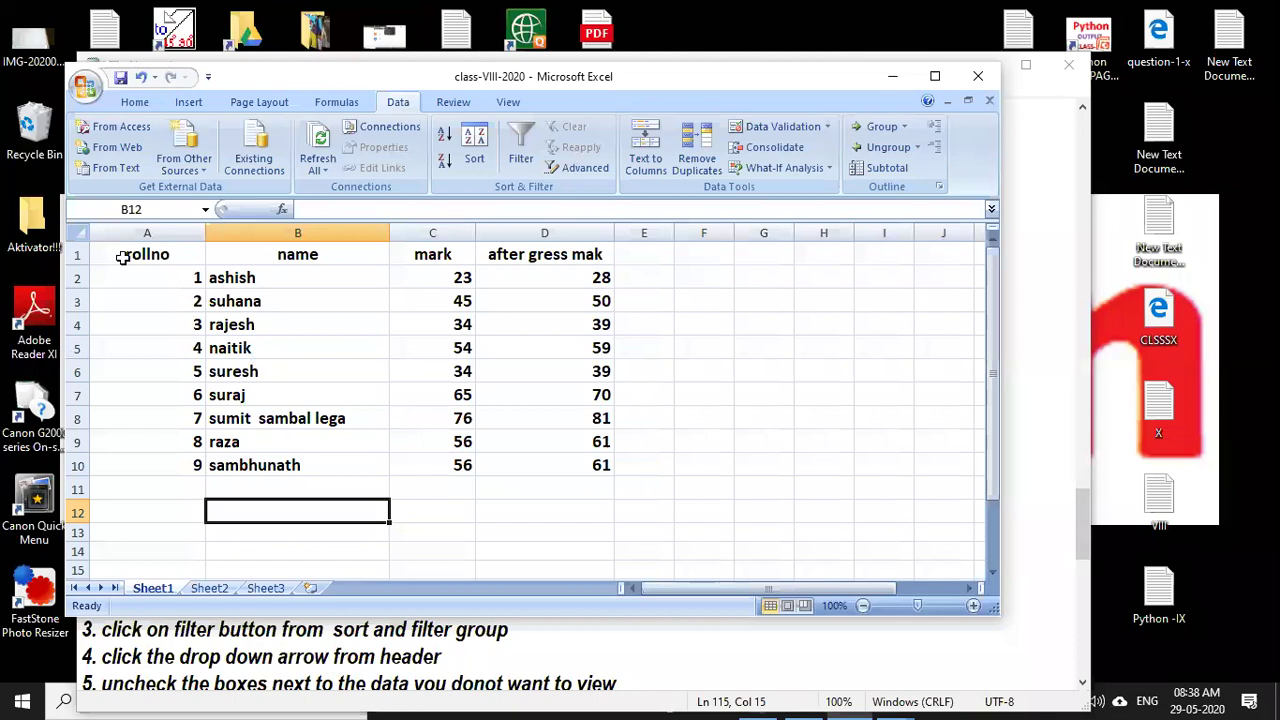
pyautogui.moveTo(147, 254); pyautogui.dragTo(433, 371)
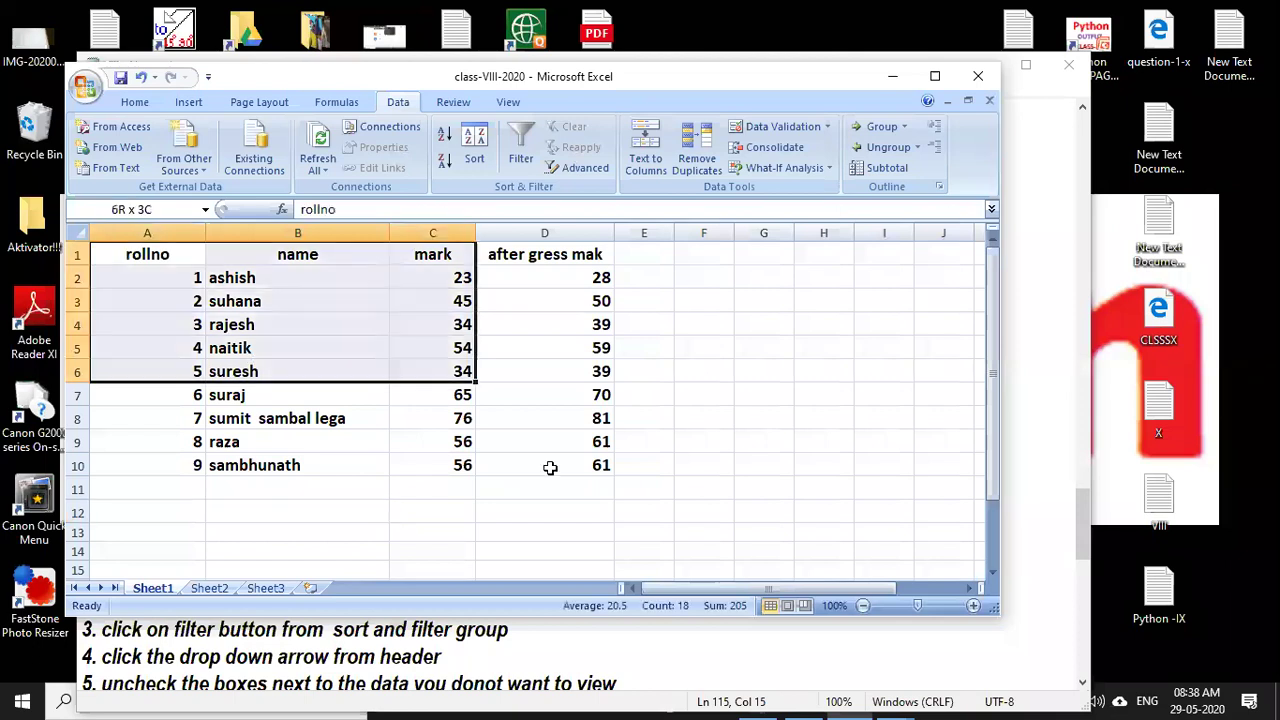
pyautogui.moveTo(550, 467); pyautogui.dragTo(550, 467)
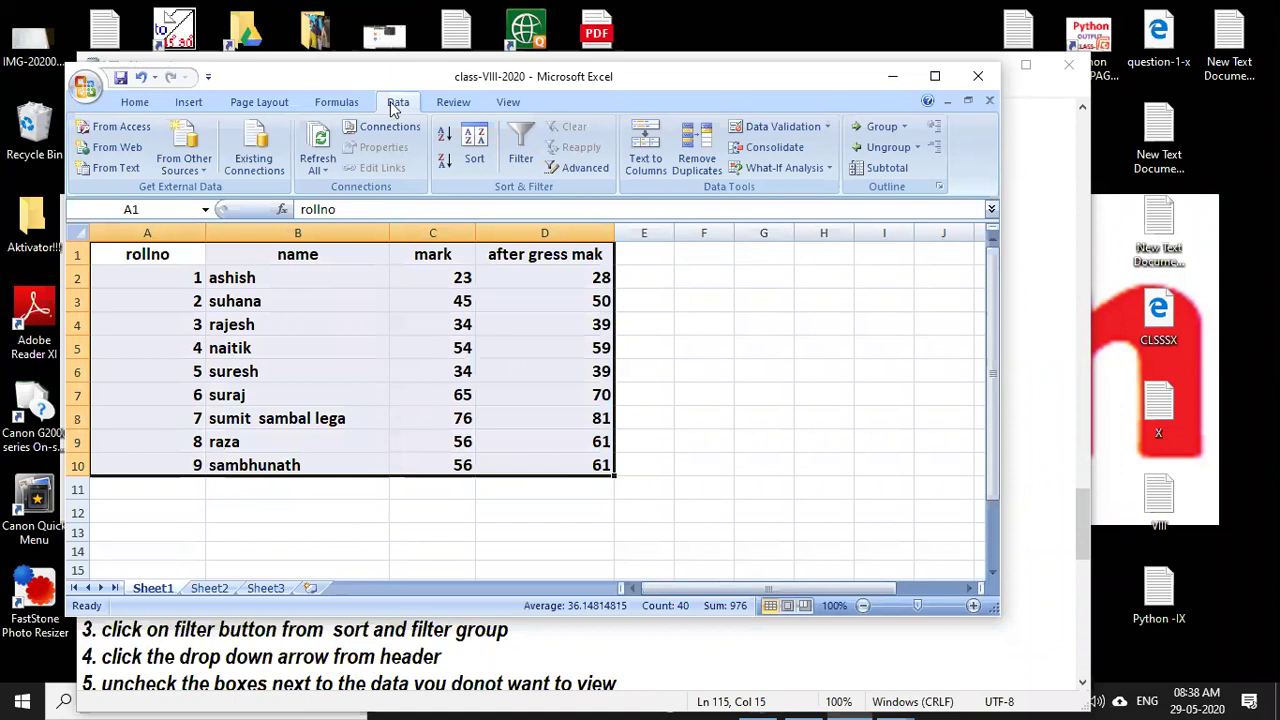
# Sort the table by name, A to Z, then switch to the Notepad notes.
pyautogui.click(474, 145)
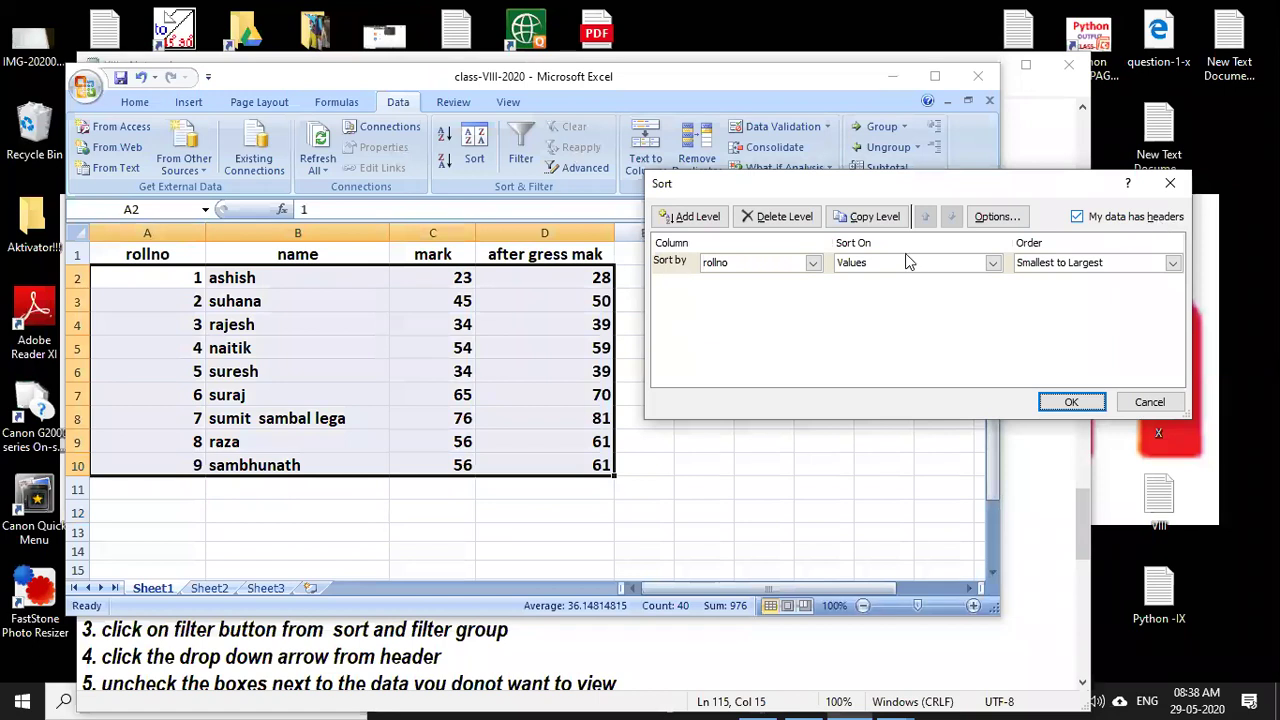
pyautogui.click(813, 262)
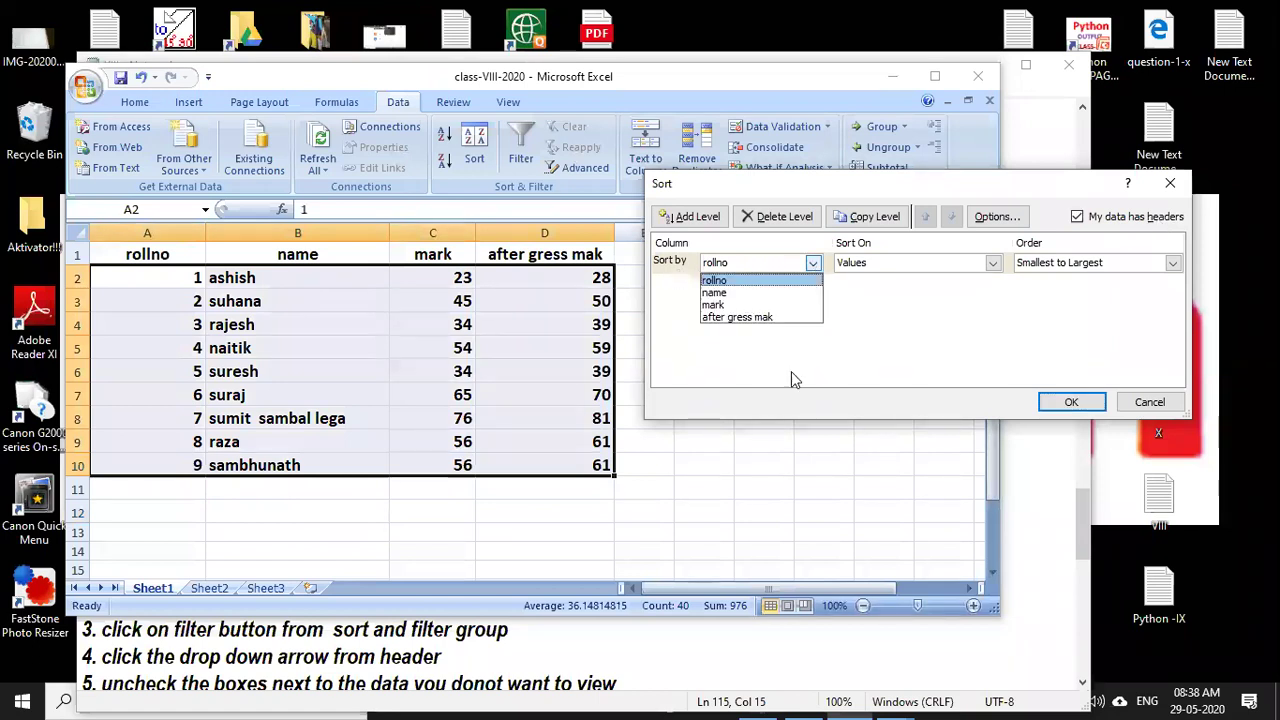
pyautogui.press('Down')
pyautogui.press('Return')
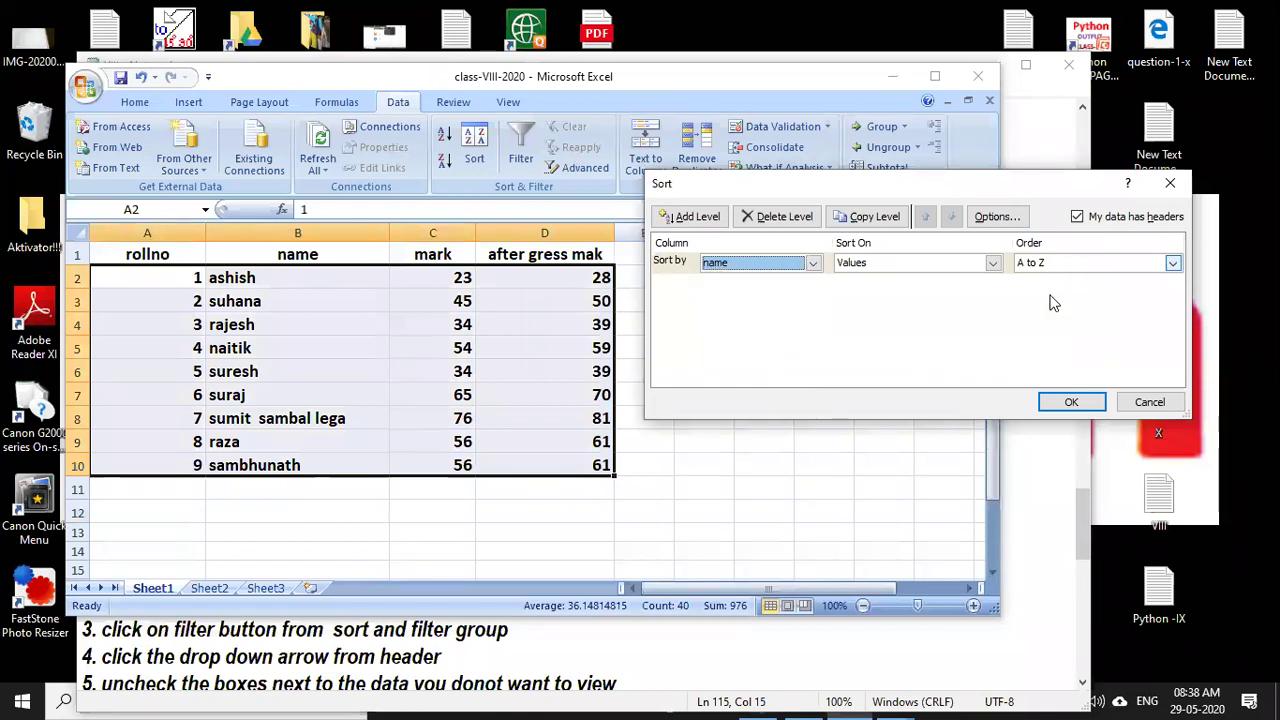
pyautogui.click(1058, 264)
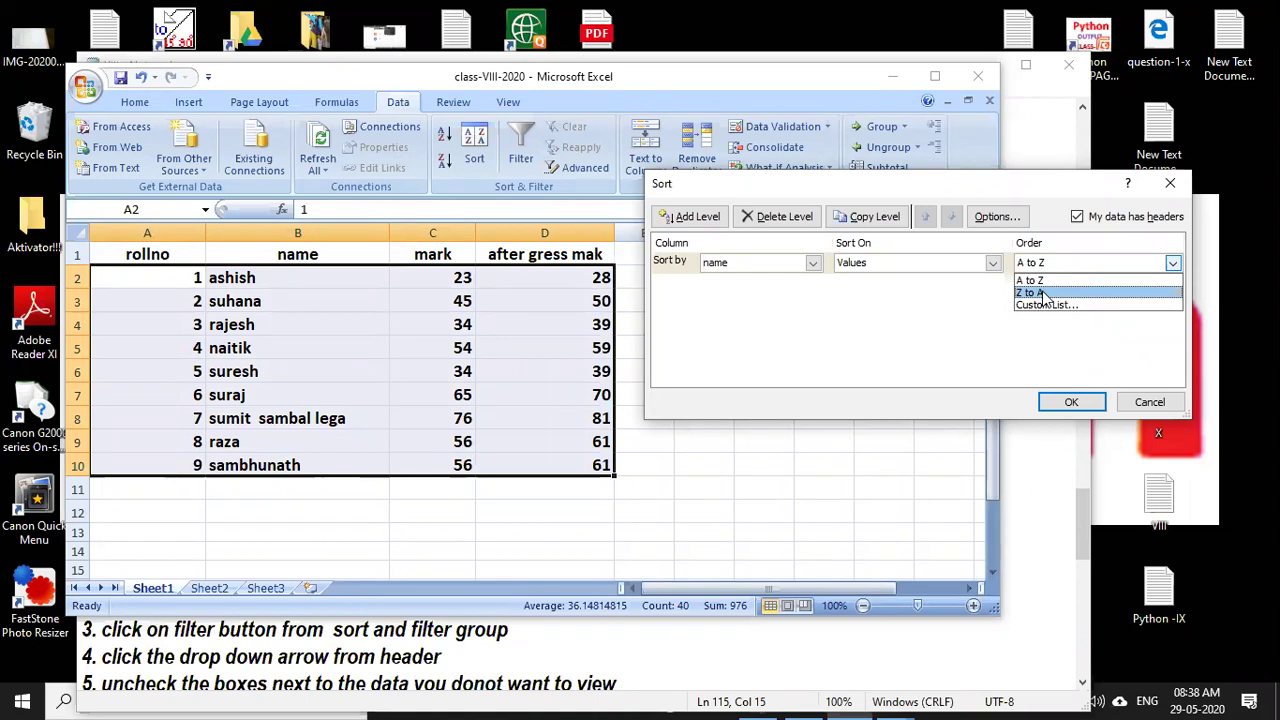
pyautogui.press('Escape')
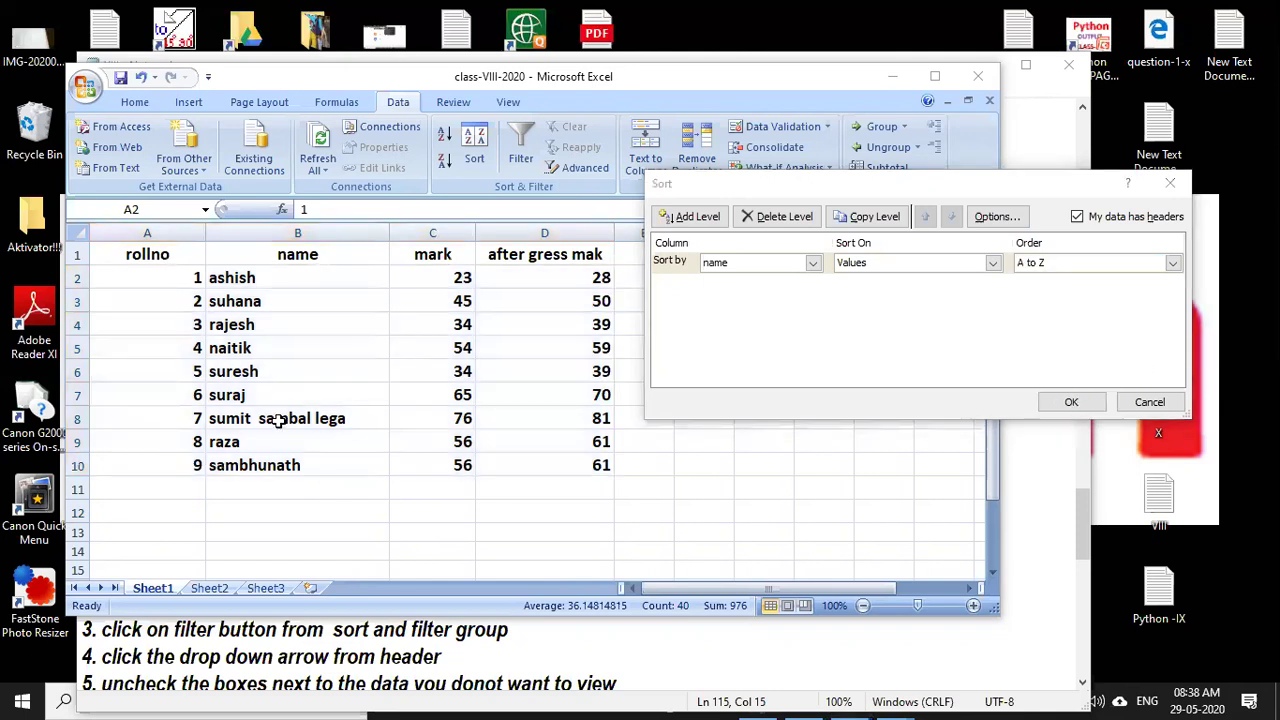
pyautogui.click(1071, 402)
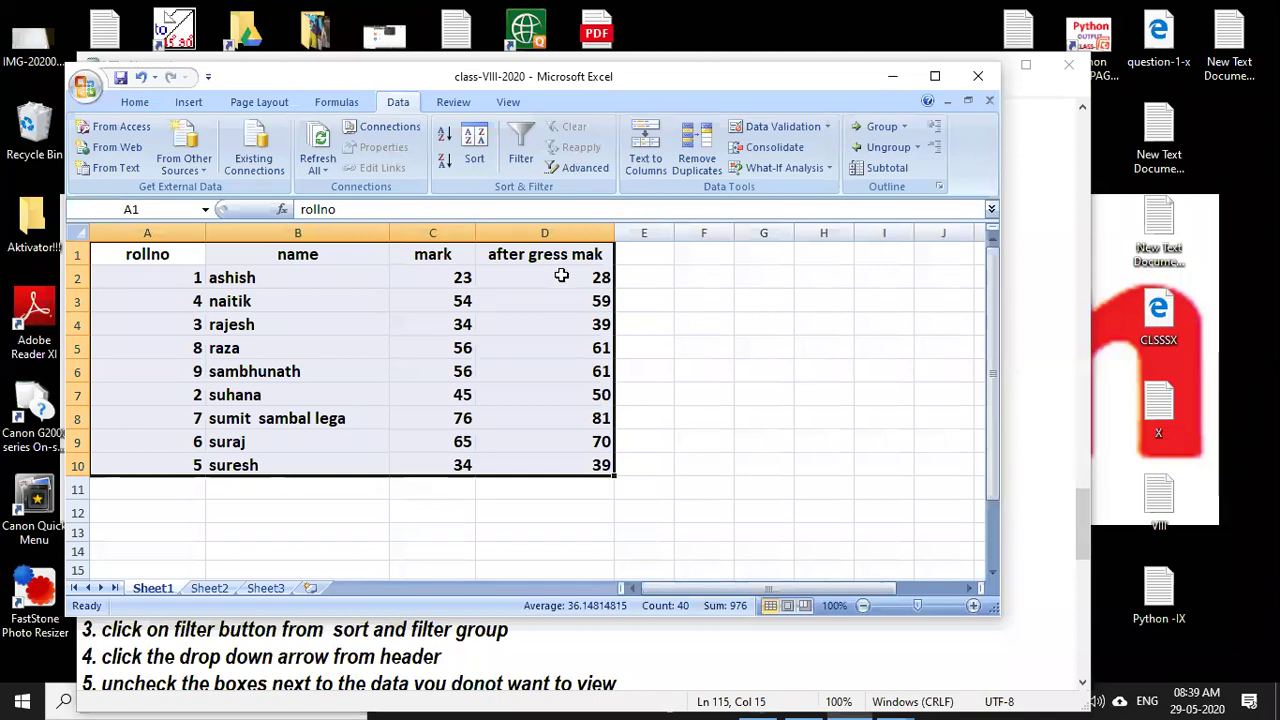
pyautogui.click(823, 394)
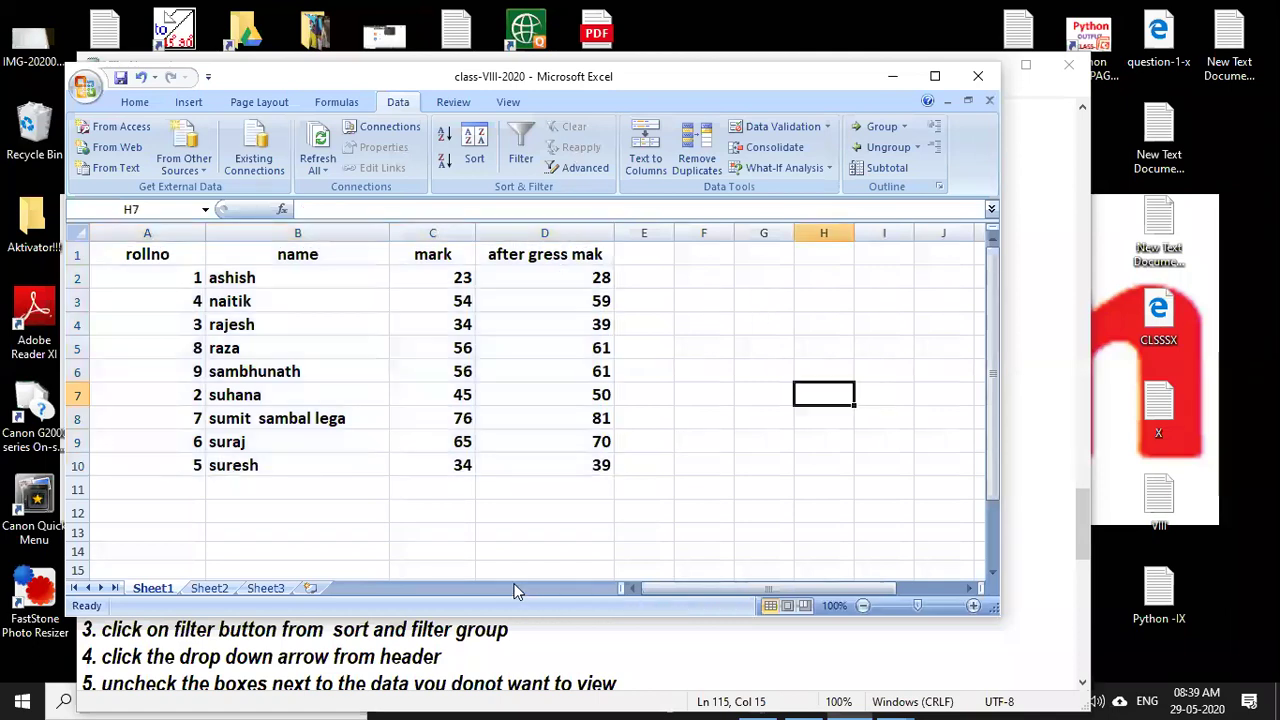
pyautogui.hotkey('alt', 'Tab')
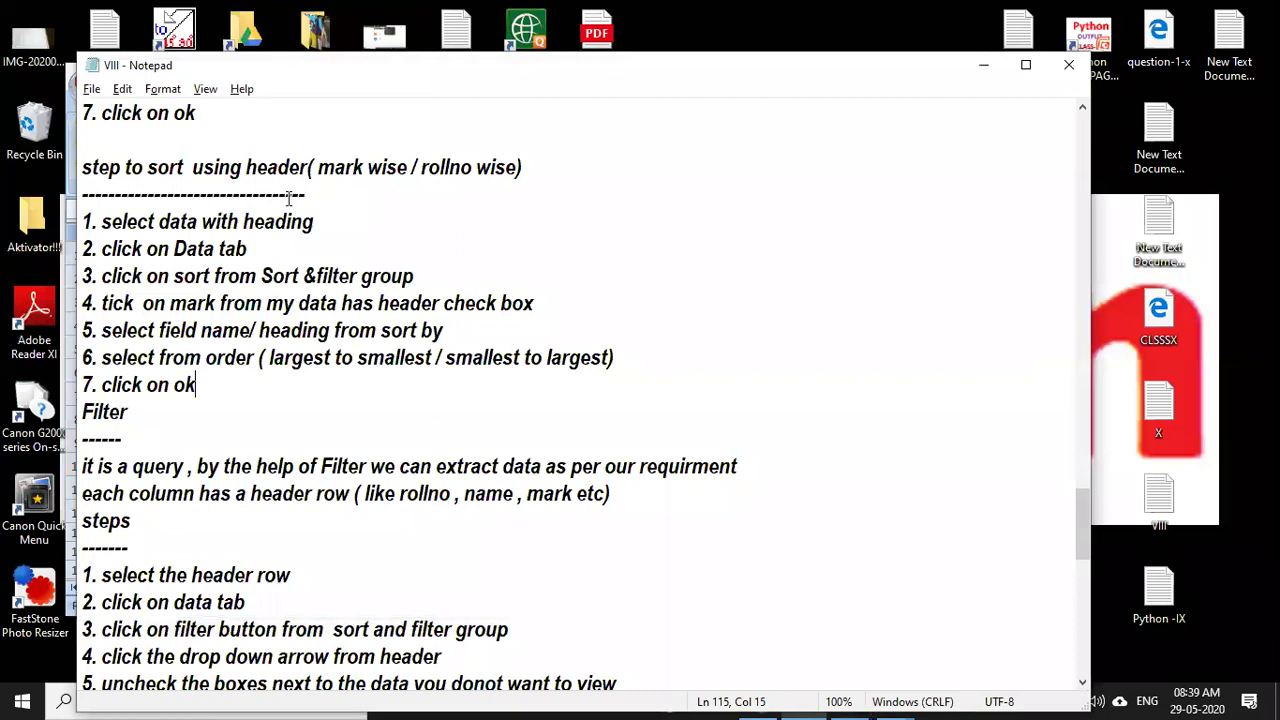
pyautogui.click(318, 167)
pyautogui.moveTo(428, 167); pyautogui.dragTo(496, 167)
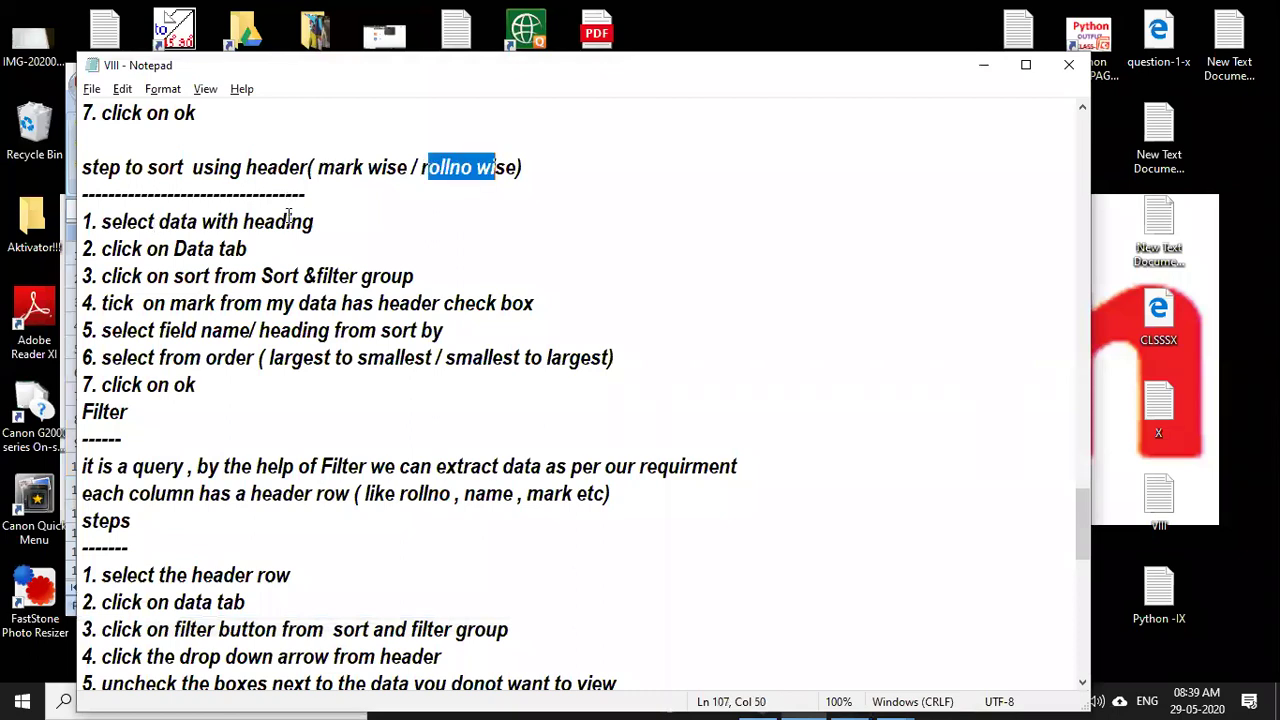
pyautogui.moveTo(136, 221); pyautogui.dragTo(286, 221)
pyautogui.moveTo(173, 249); pyautogui.dragTo(249, 249)
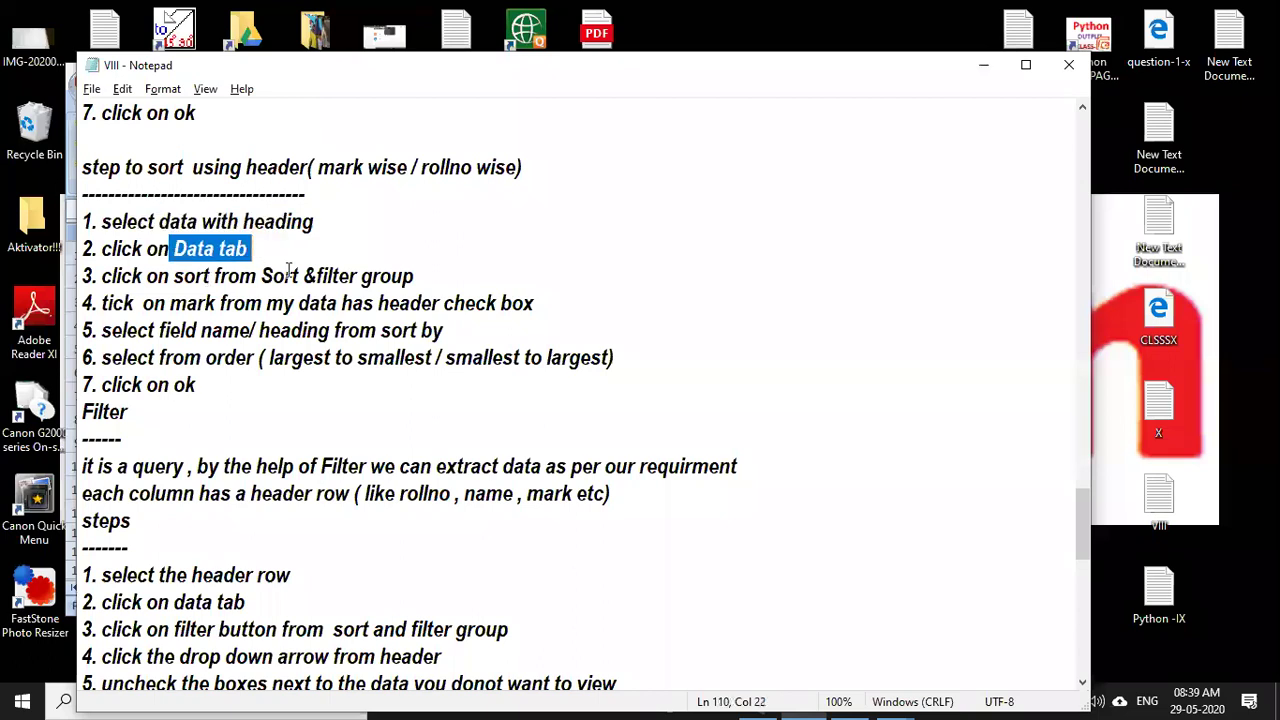
pyautogui.moveTo(174, 276); pyautogui.dragTo(285, 276)
pyautogui.moveTo(185, 310); pyautogui.dragTo(285, 303)
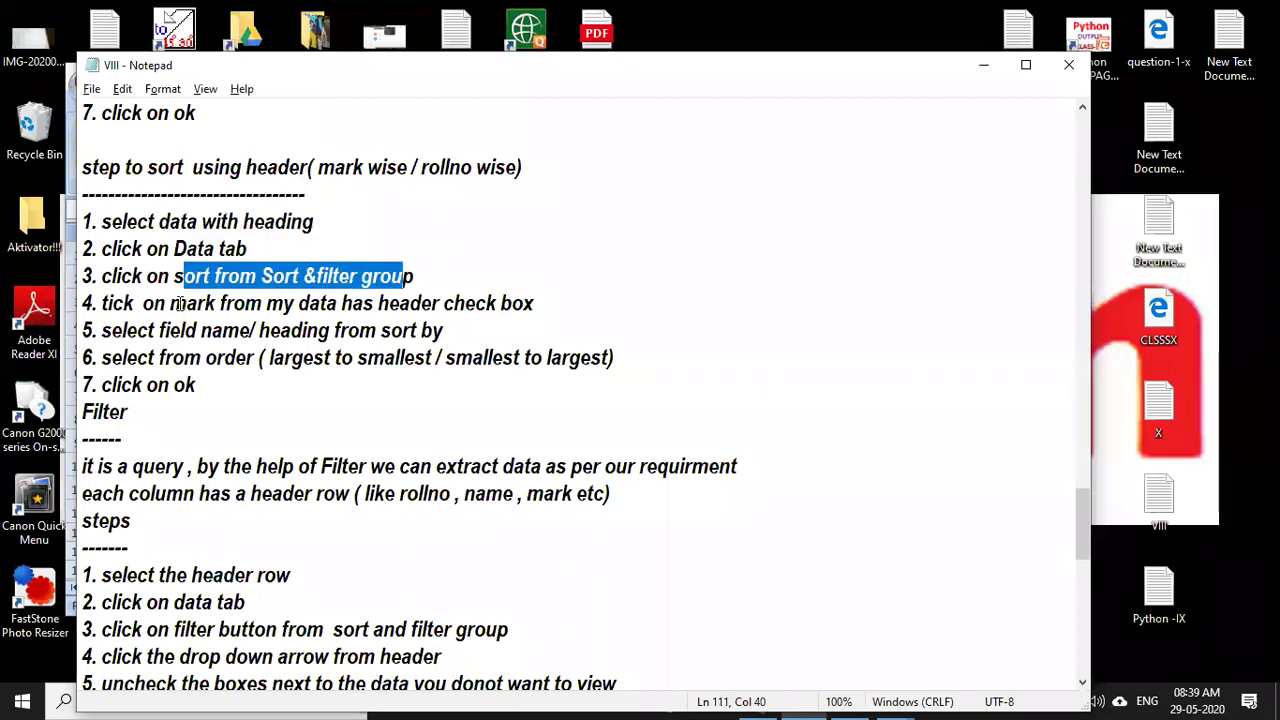
pyautogui.click(375, 303)
pyautogui.moveTo(102, 303); pyautogui.dragTo(168, 303)
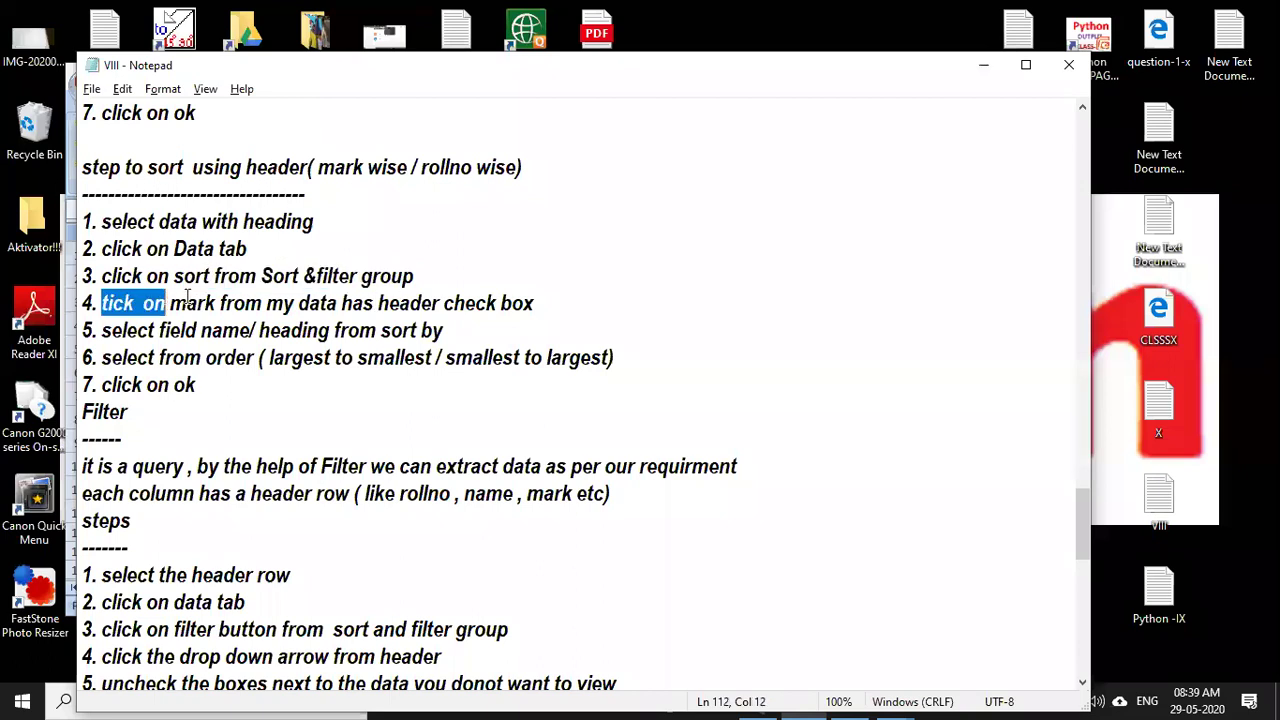
pyautogui.keyDown('shift'); pyautogui.click(216, 303); pyautogui.keyUp('shift')
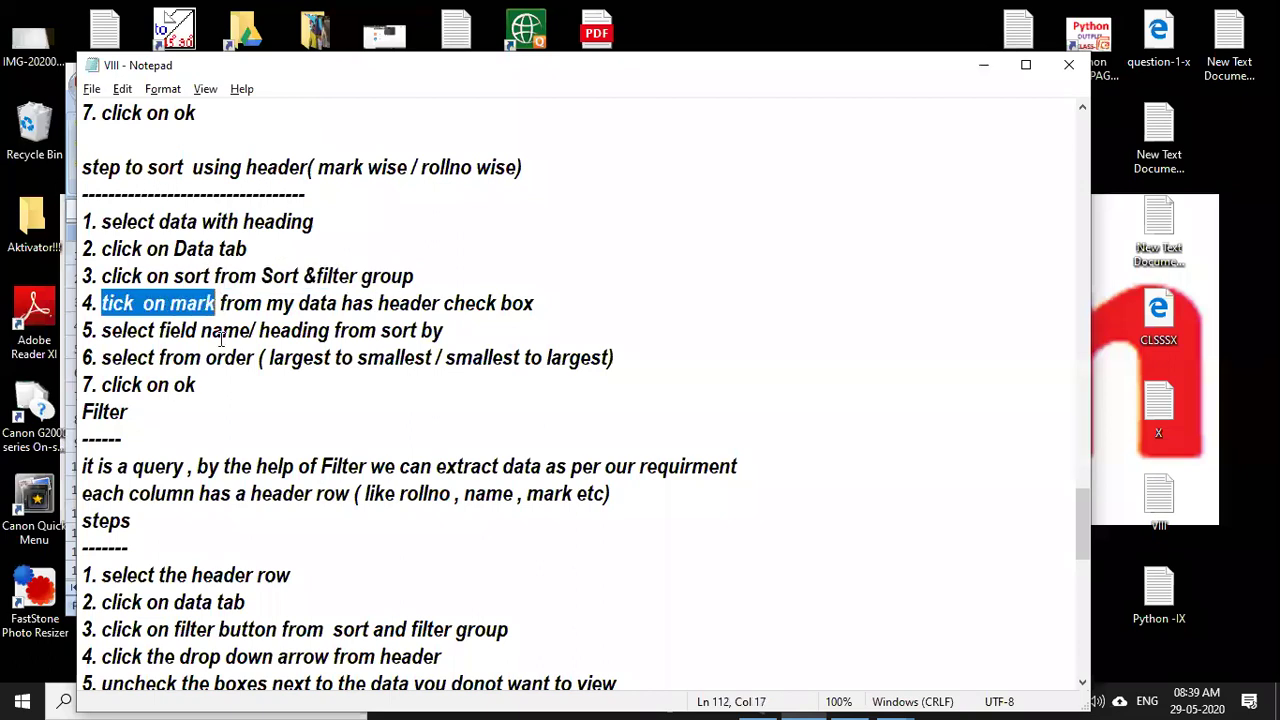
pyautogui.click(290, 303)
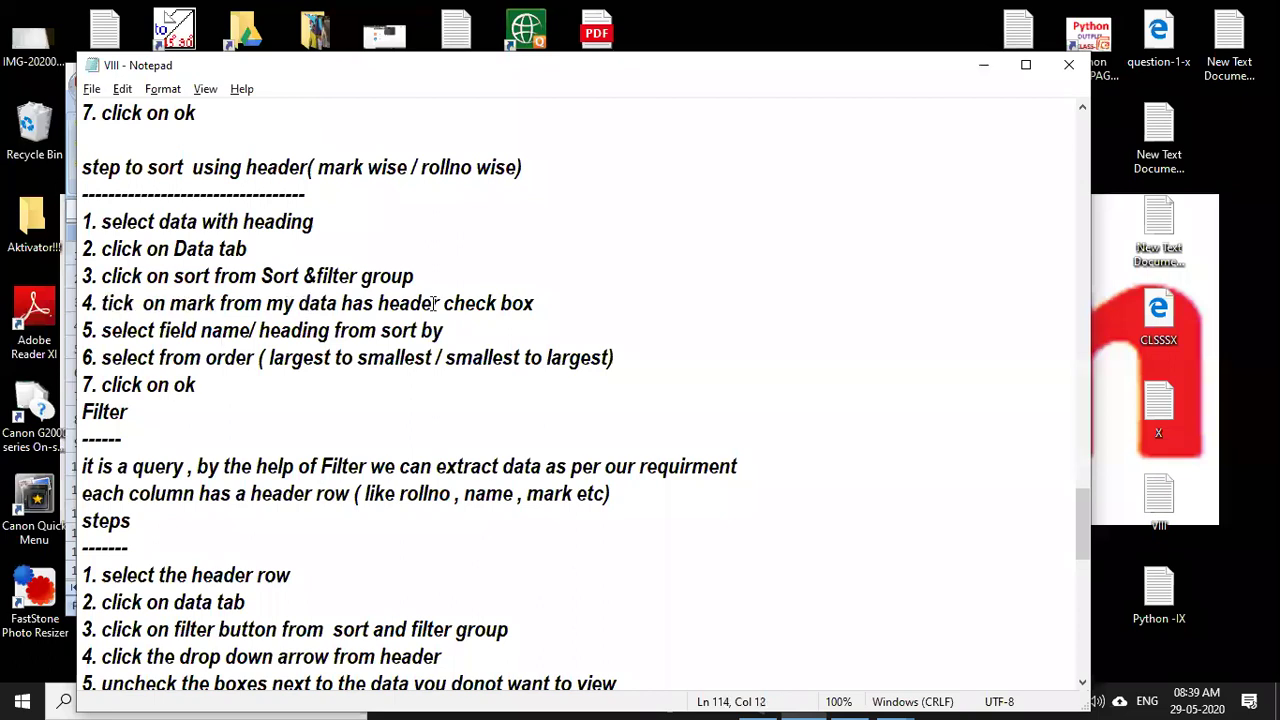
pyautogui.doubleClick(282, 303)
pyautogui.keyDown('shift'); pyautogui.click(432, 303); pyautogui.keyUp('shift')
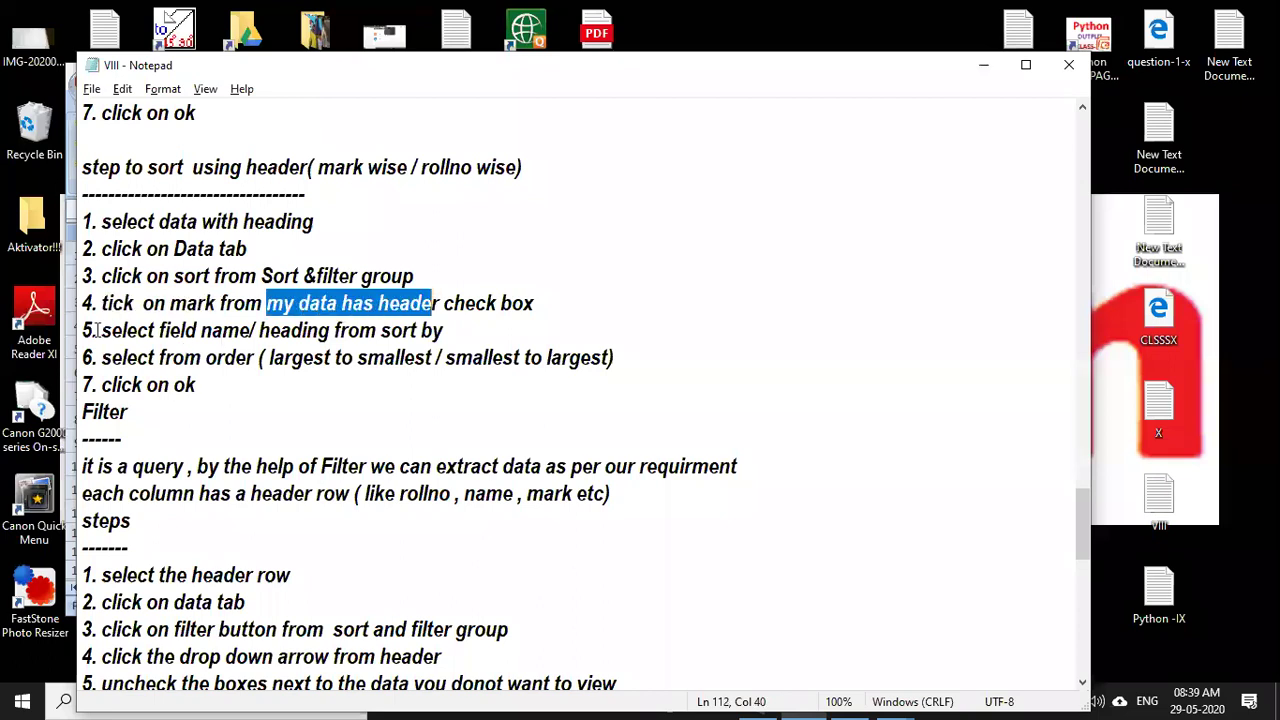
pyautogui.click(188, 357)
pyautogui.moveTo(101, 330); pyautogui.dragTo(197, 330)
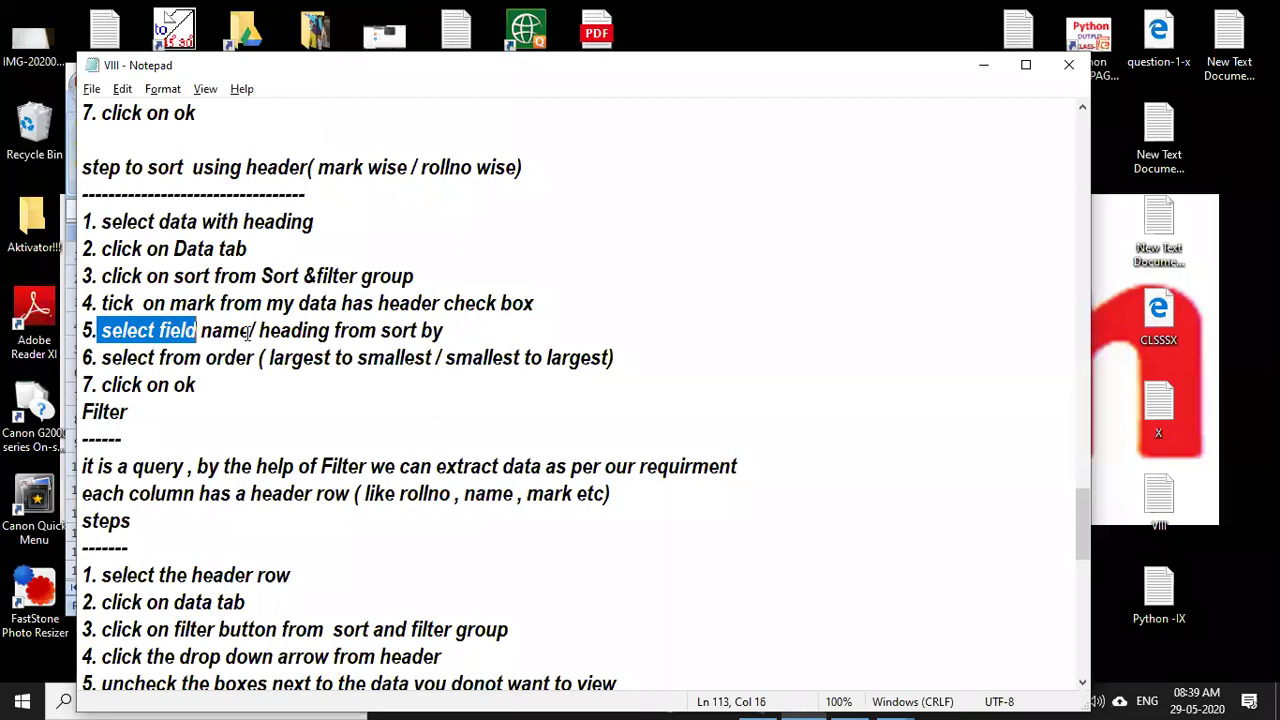
pyautogui.click(291, 323)
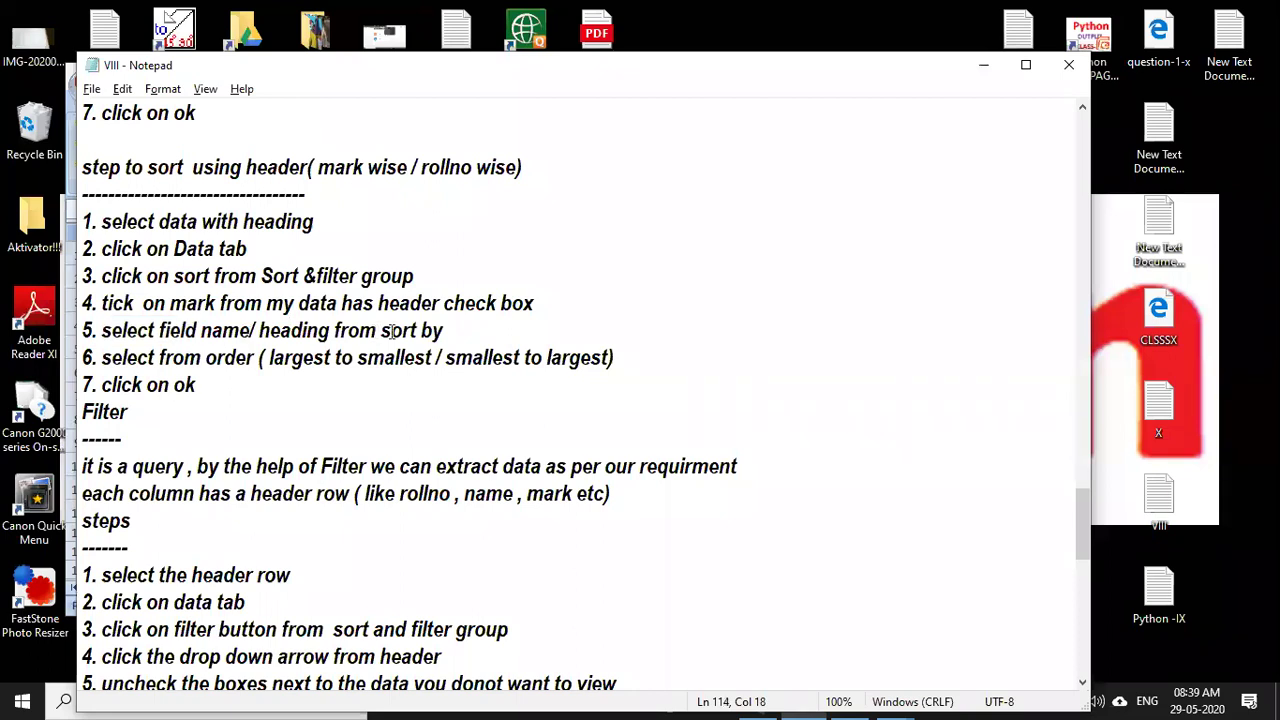
pyautogui.moveTo(380, 330); pyautogui.dragTo(443, 330)
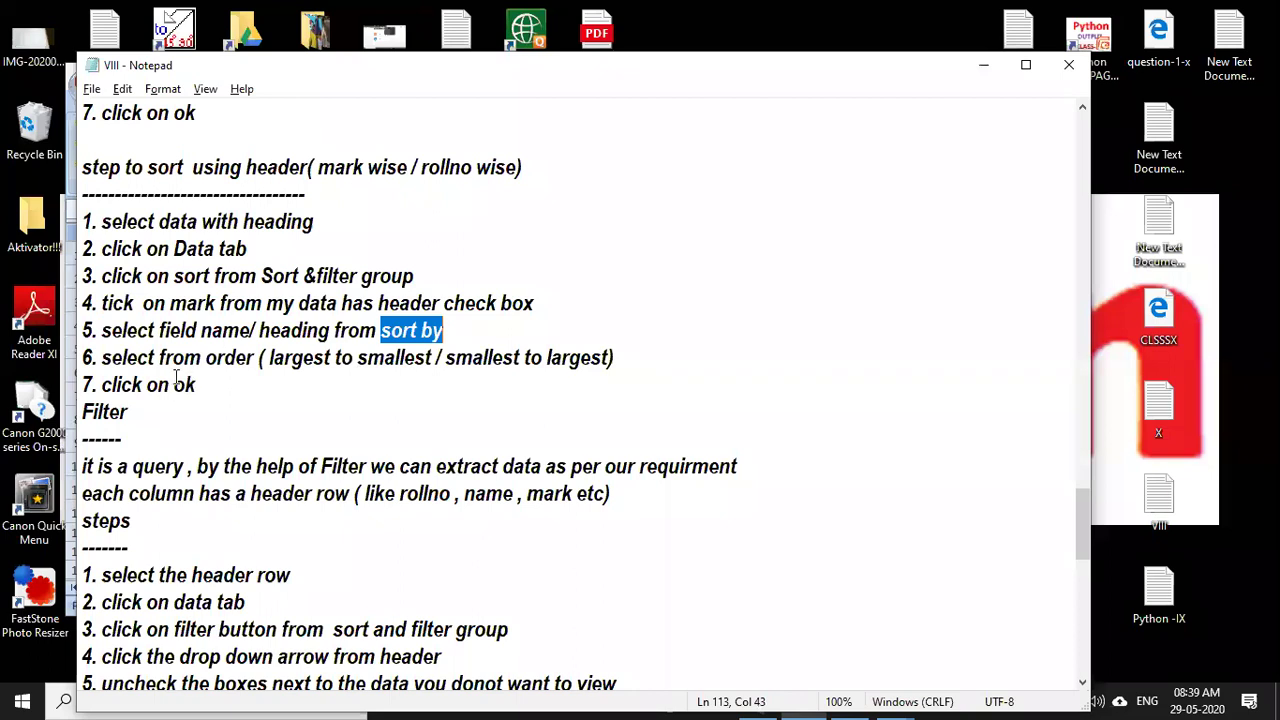
pyautogui.moveTo(110, 358); pyautogui.dragTo(248, 358)
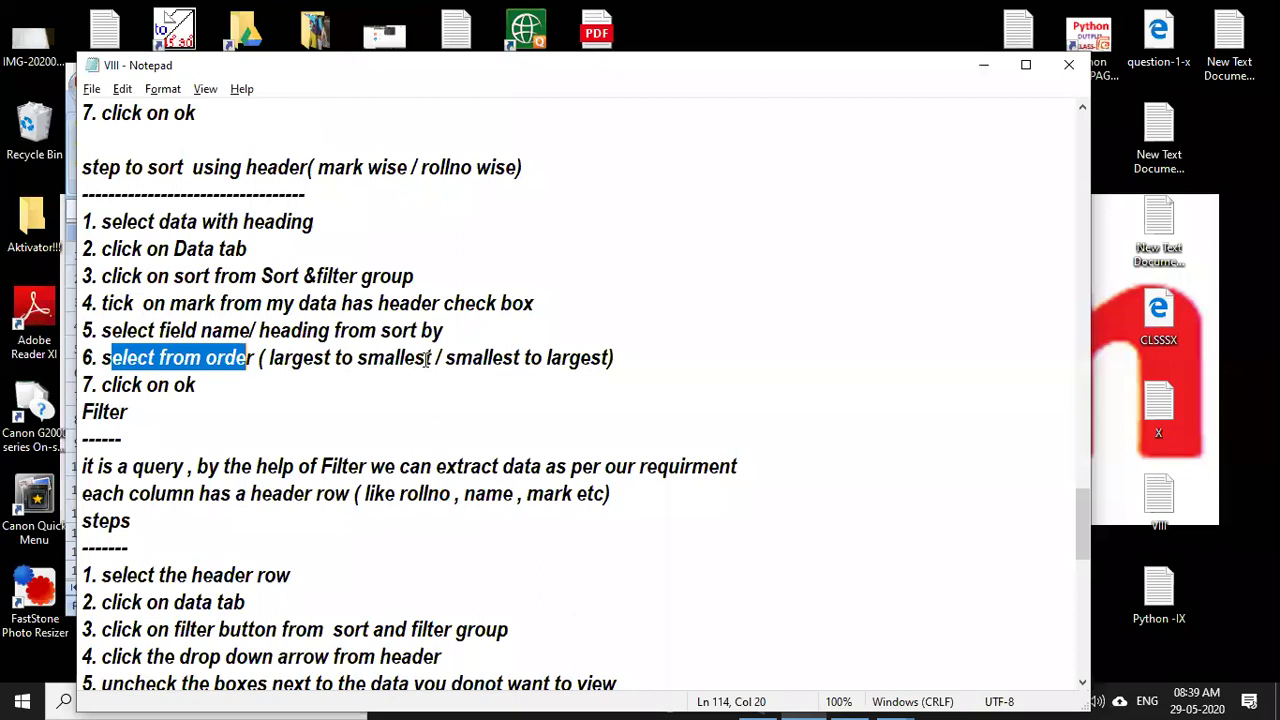
pyautogui.doubleClick(303, 358)
pyautogui.keyDown('shift'); pyautogui.click(427, 358); pyautogui.keyUp('shift')
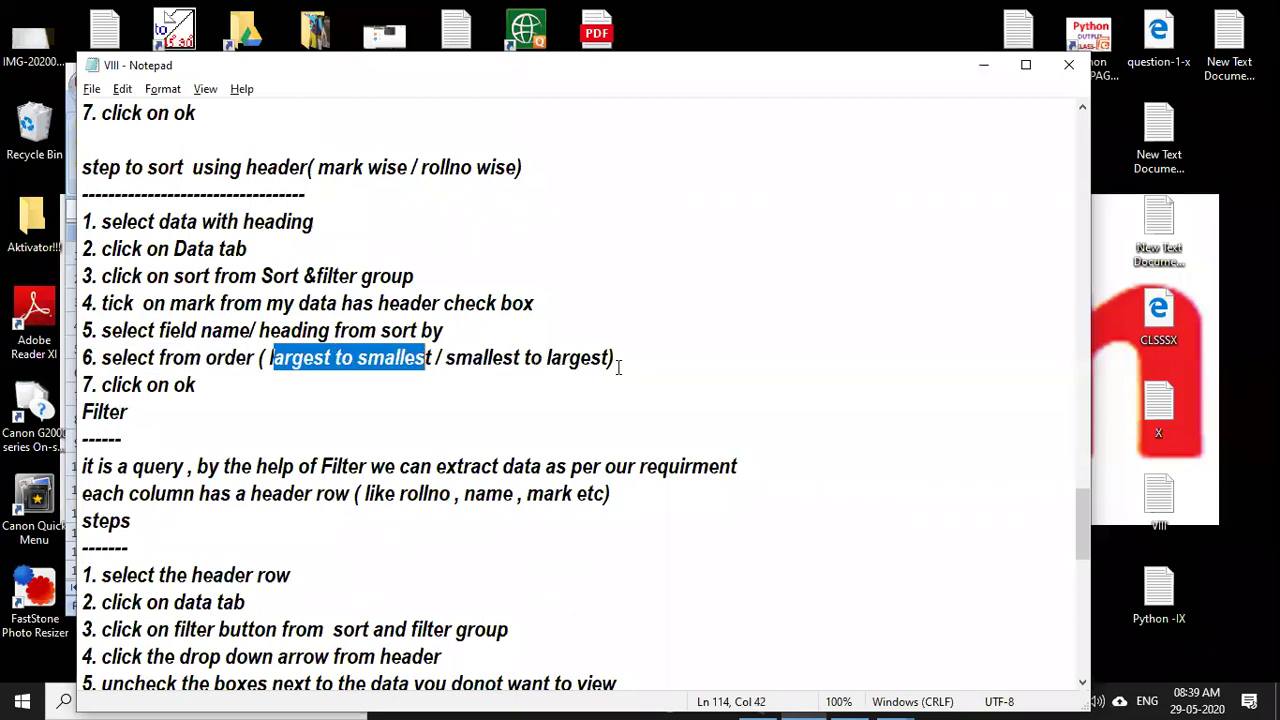
pyautogui.moveTo(610, 358); pyautogui.dragTo(446, 358)
# Add '(a-z/z-a)' after 'smallest to largest' at the end of step 6.
pyautogui.press('Right')
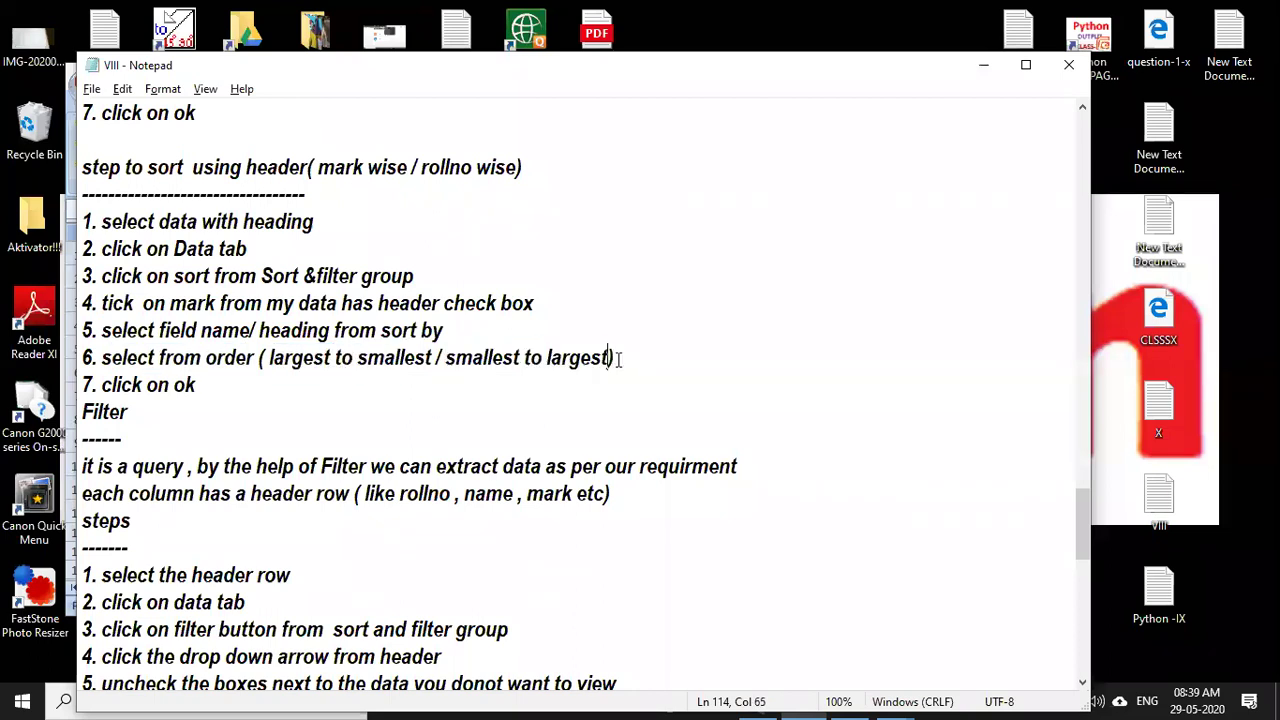
pyautogui.write('*')
pyautogui.press('BackSpace')
pyautogui.write('(a-z')
pyautogui.press('Right')
pyautogui.write('z-a')
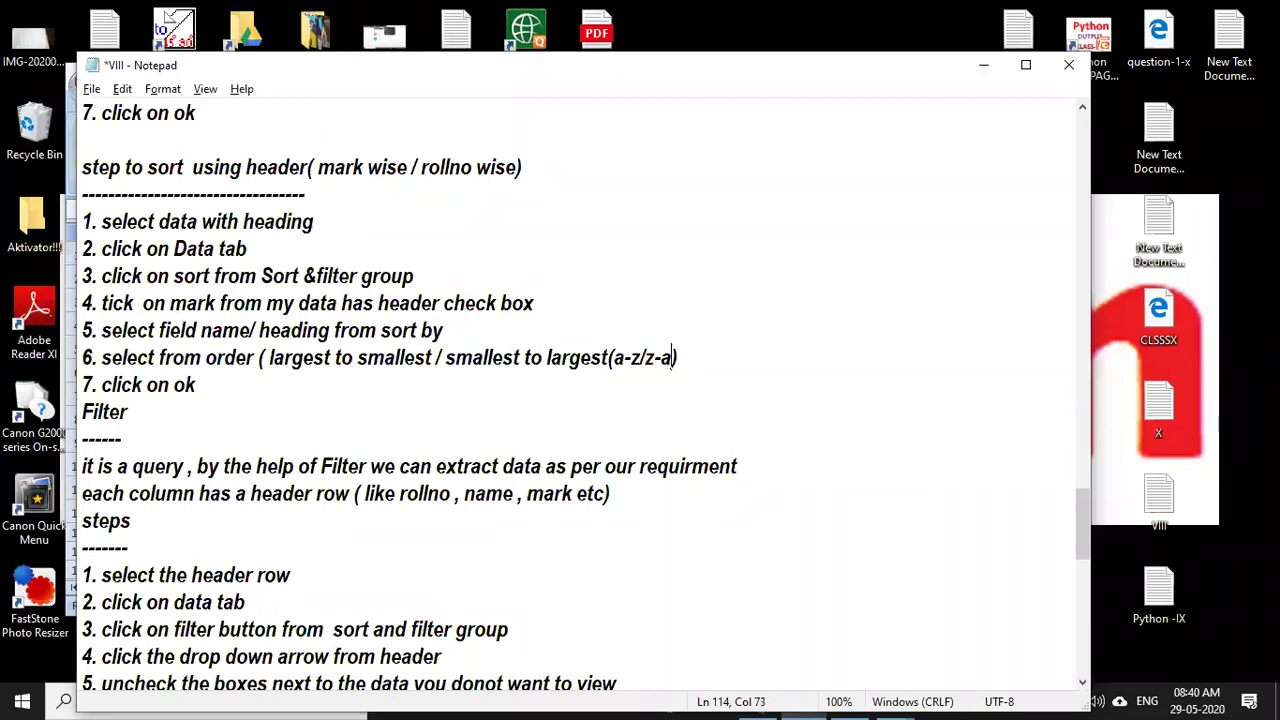
pyautogui.write(')')
# Scroll down to the Filter section, highlight its definition, and bring up the window switcher.
pyautogui.scroll(-1, 216, 418)
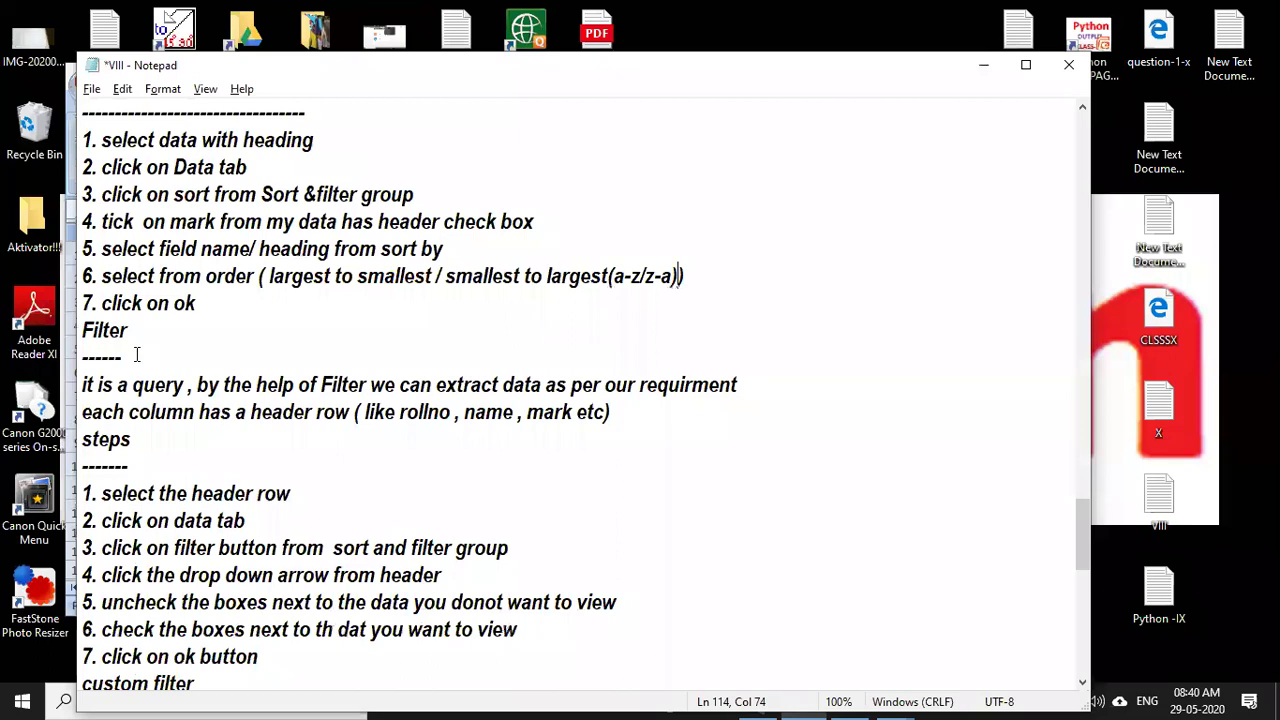
pyautogui.scroll(-1, 151, 302)
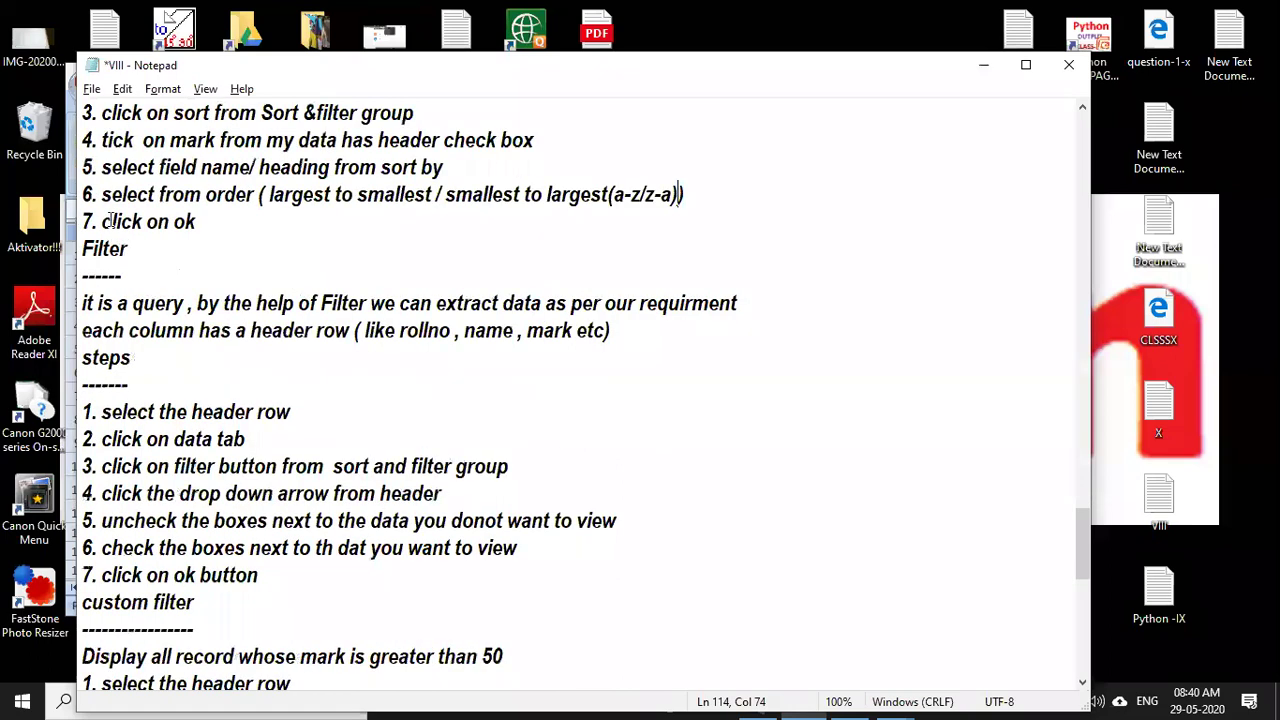
pyautogui.scroll(-1, 112, 220)
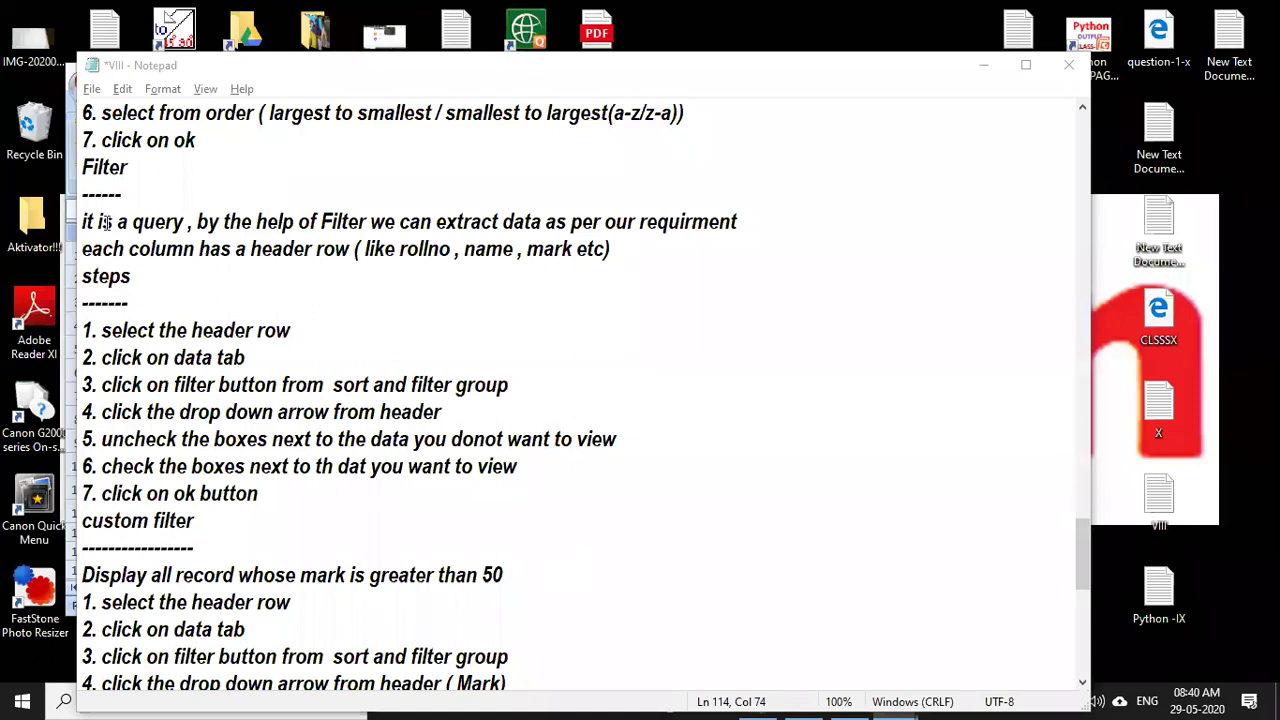
pyautogui.moveTo(444, 277); pyautogui.dragTo(83, 221)
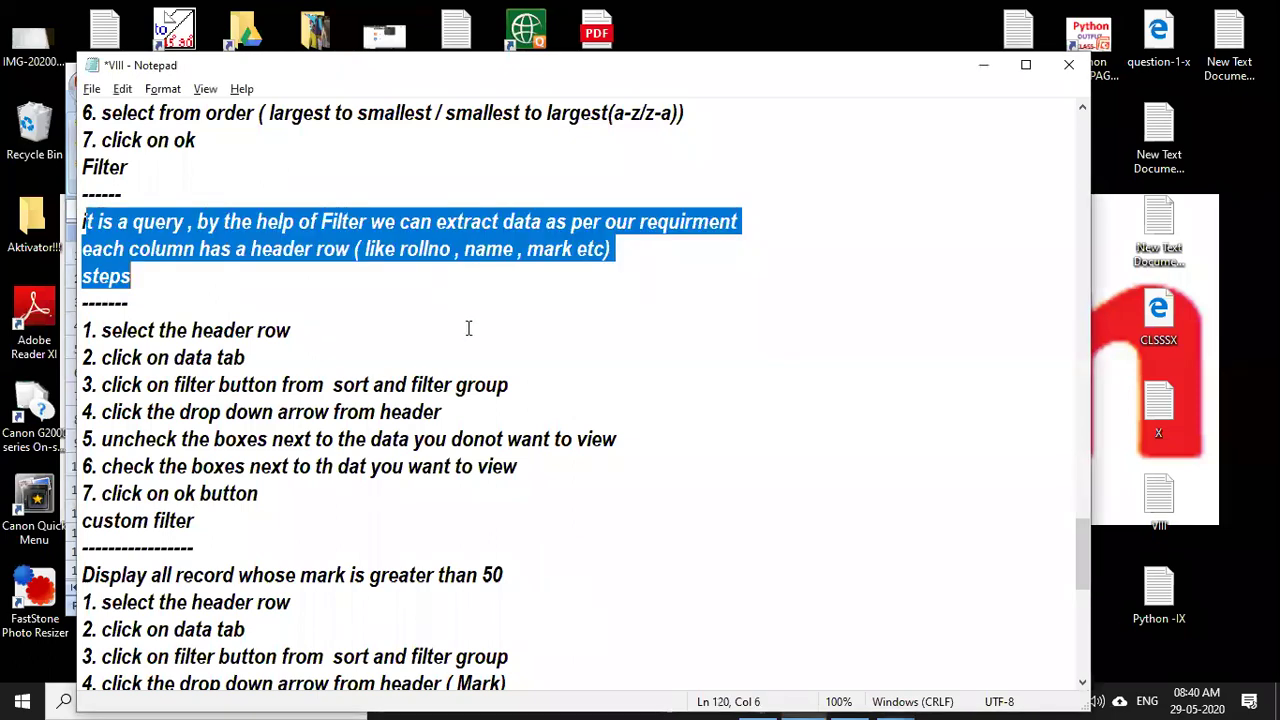
pyautogui.click(382, 309)
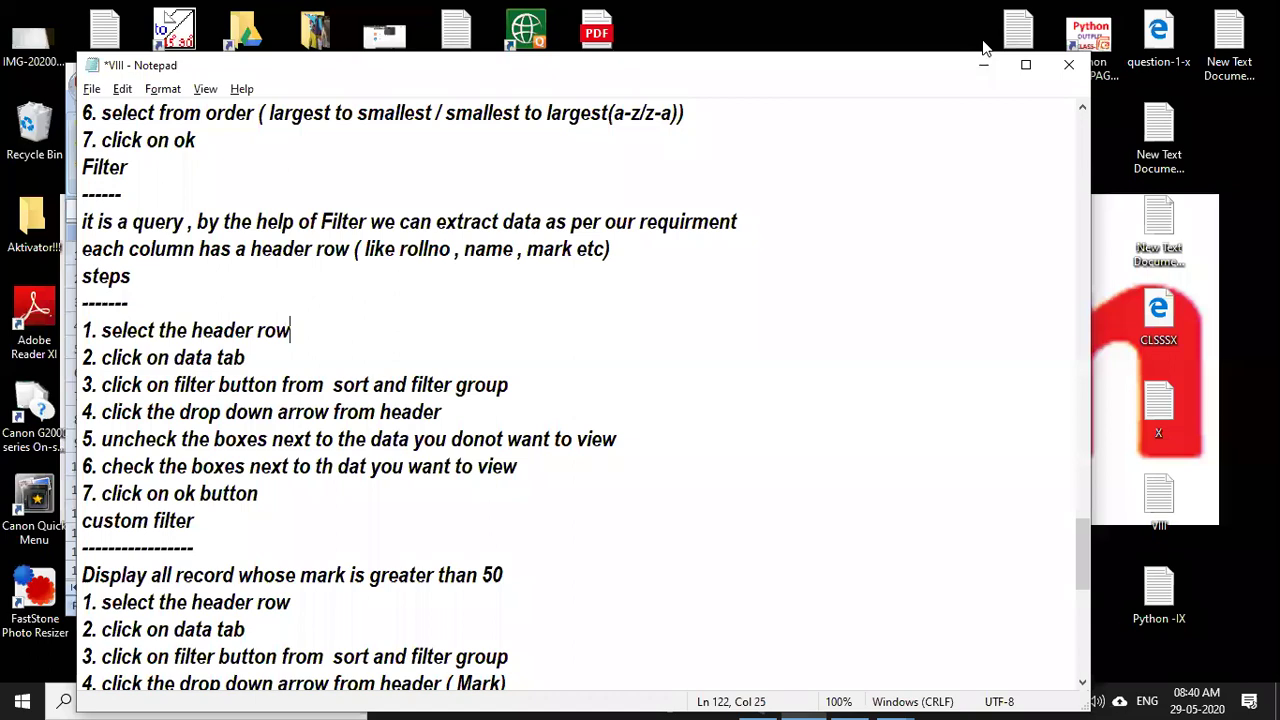
pyautogui.hotkey('alt', 'Tab')
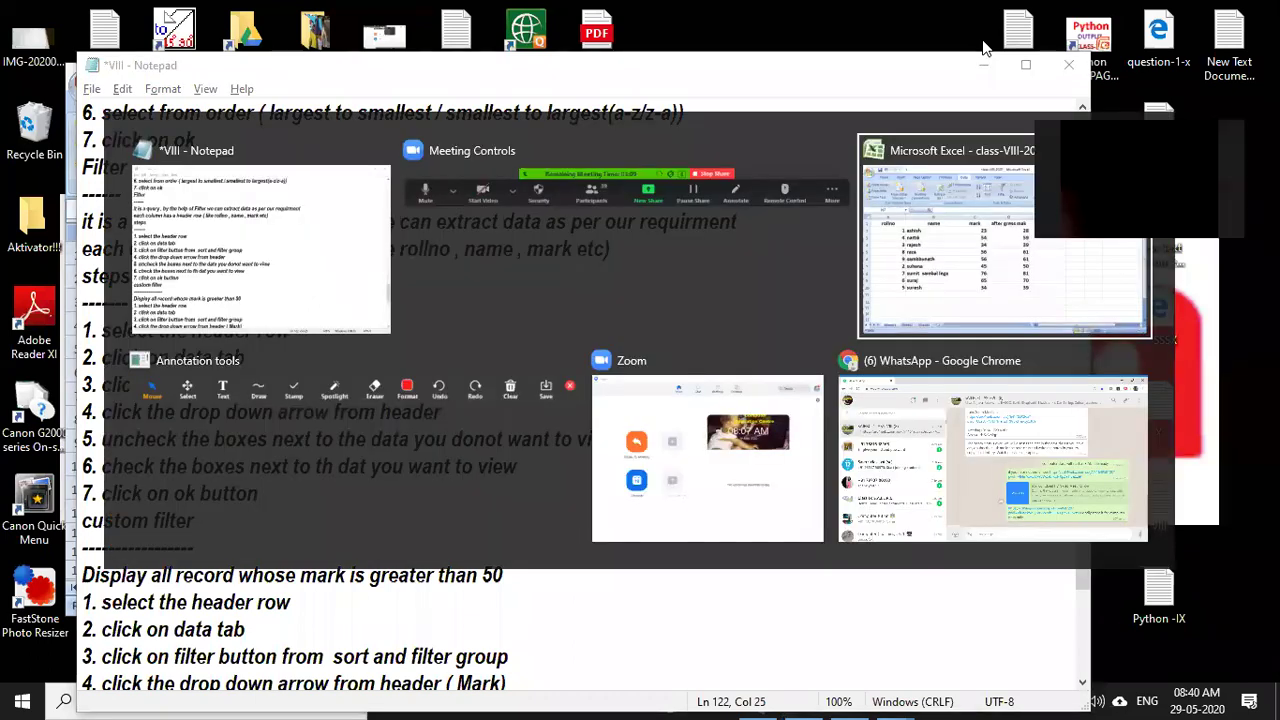
pyautogui.hotkey('alt', 'shift', 'Tab')
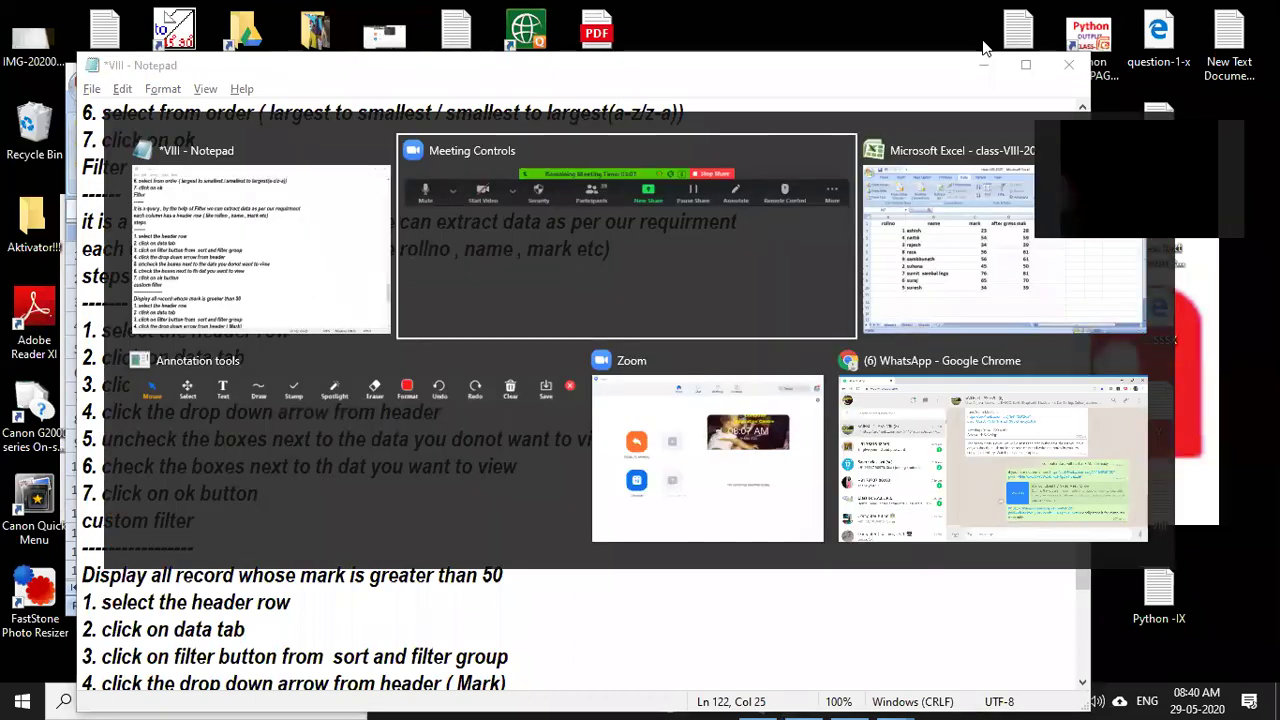
# Return to the class-VIII-2020 workbook and inspect the name cells and the row 6 record.
pyautogui.hotkey('alt', 'Tab')
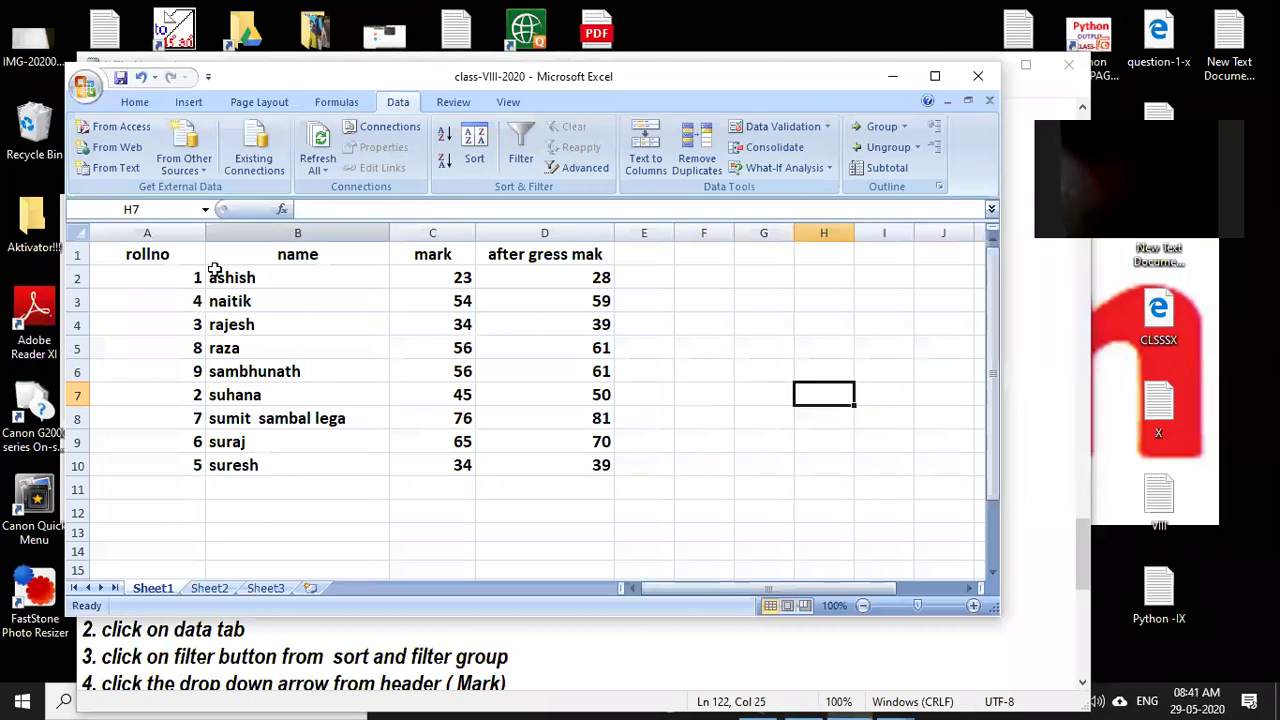
pyautogui.click(337, 441)
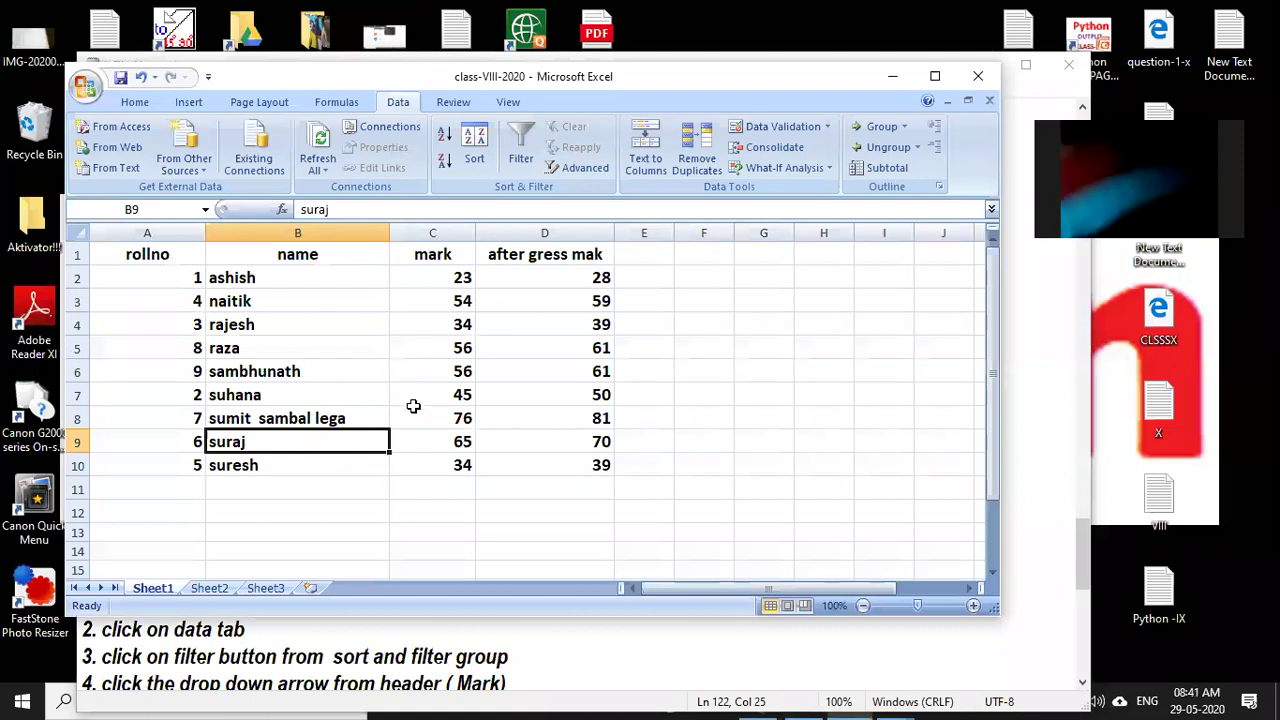
pyautogui.press('Up')
pyautogui.press('Up')
pyautogui.press('Up')
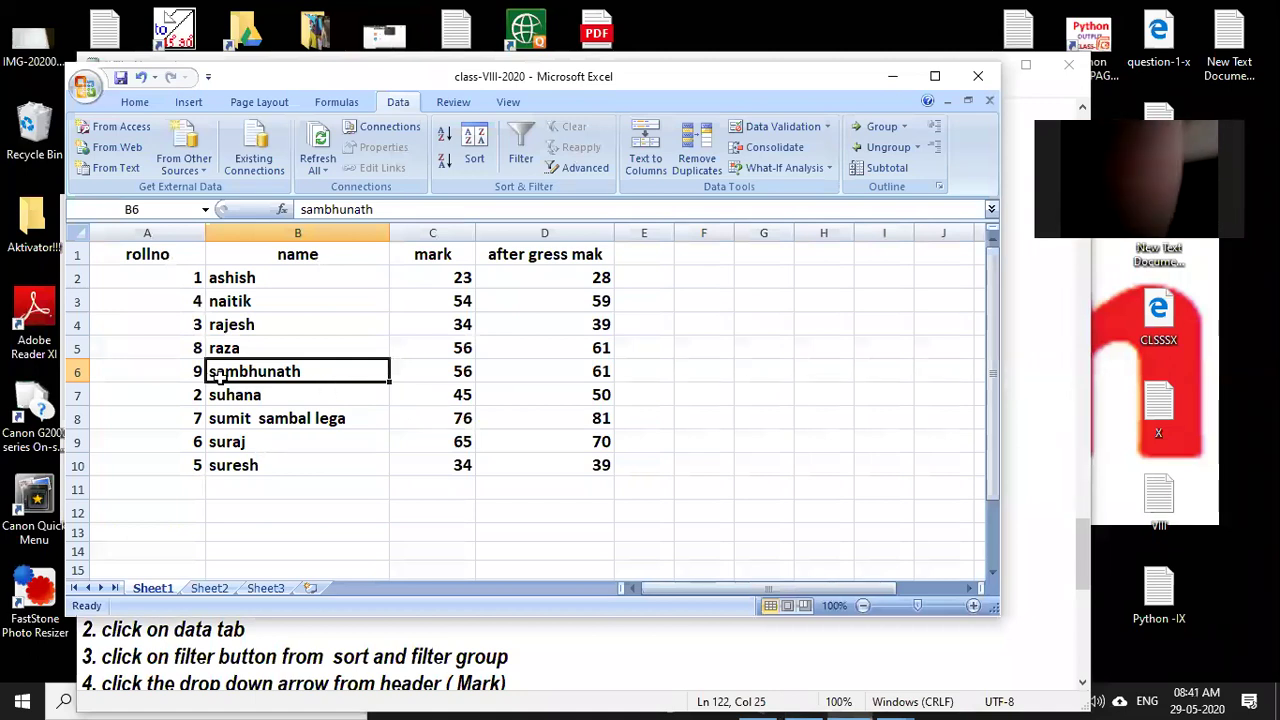
pyautogui.press('Left')
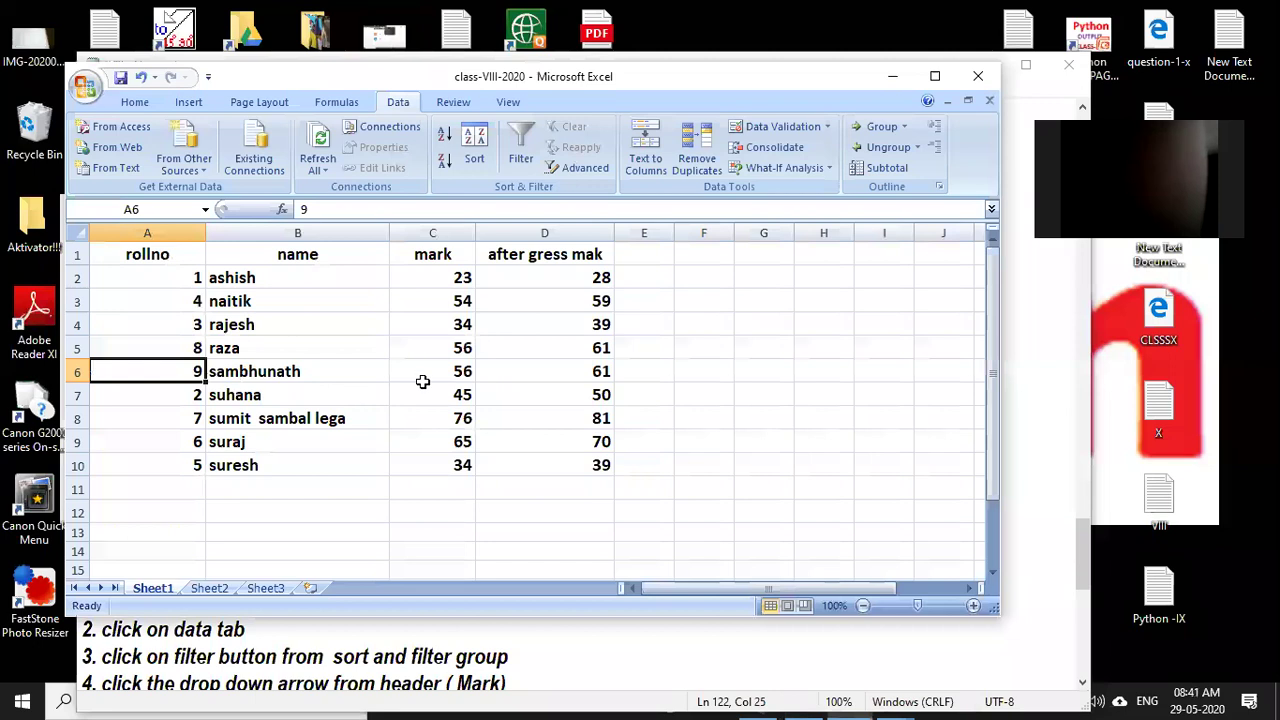
pyautogui.click(423, 381)
pyautogui.click(531, 368)
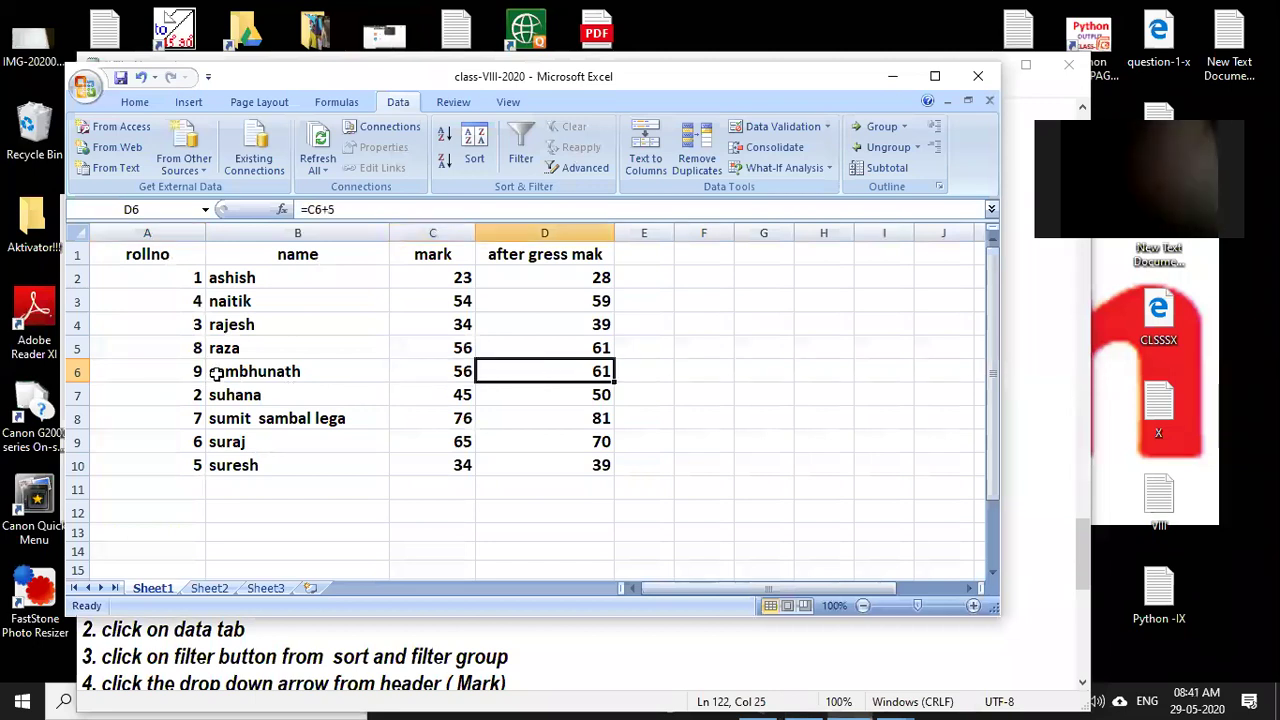
pyautogui.moveTo(198, 372); pyautogui.dragTo(608, 372)
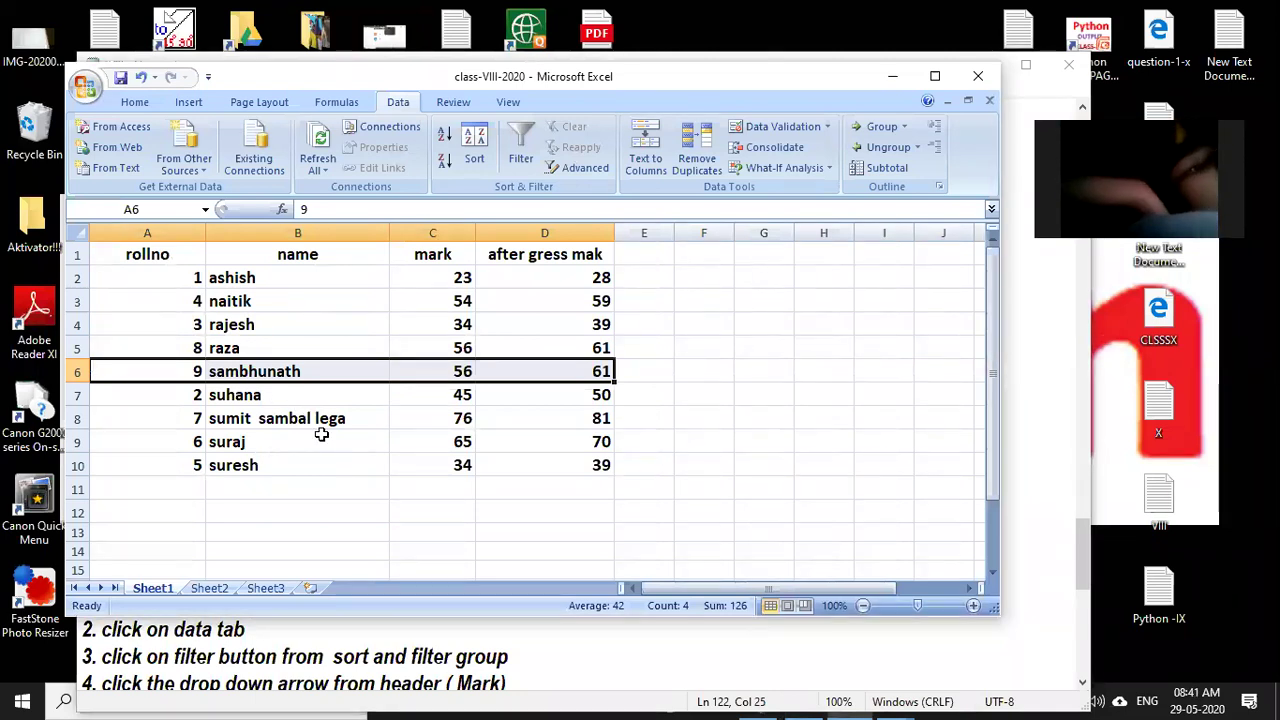
pyautogui.click(321, 434)
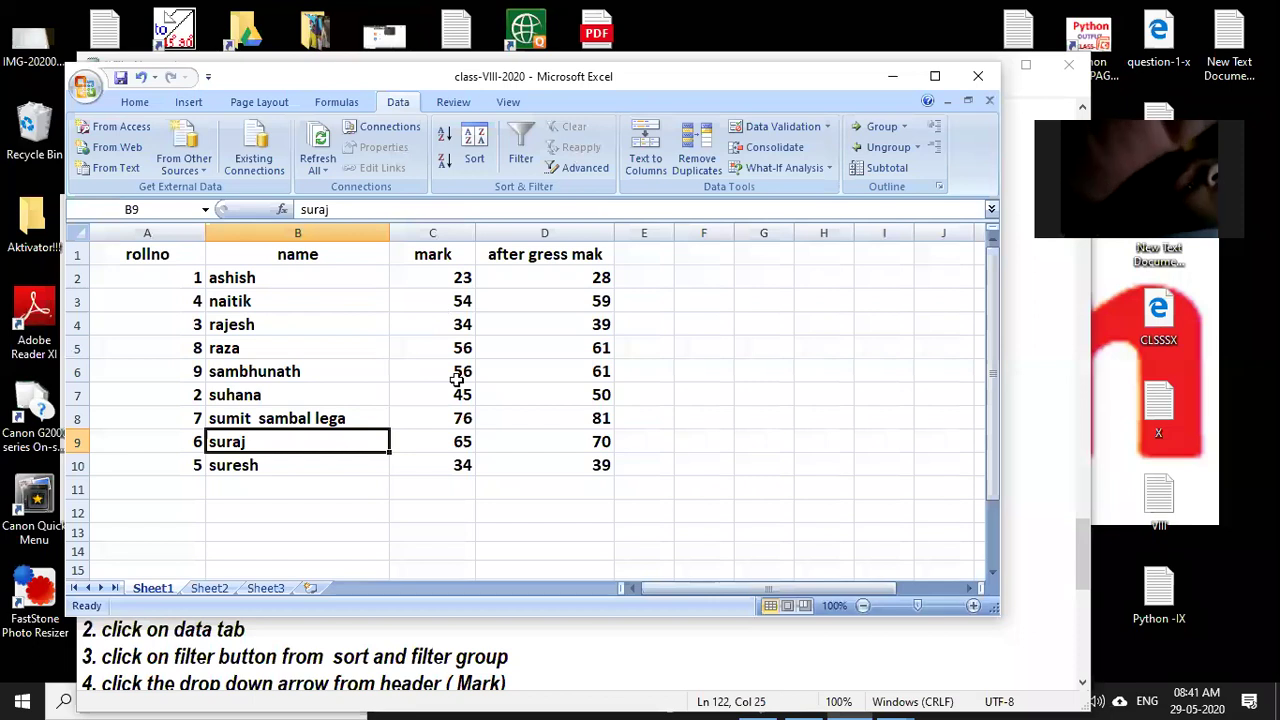
# Browse the marks in C7 and C8 and select the table range A1:D8.
pyautogui.scroll(-1, 456, 378)
pyautogui.scroll(1, 457, 371)
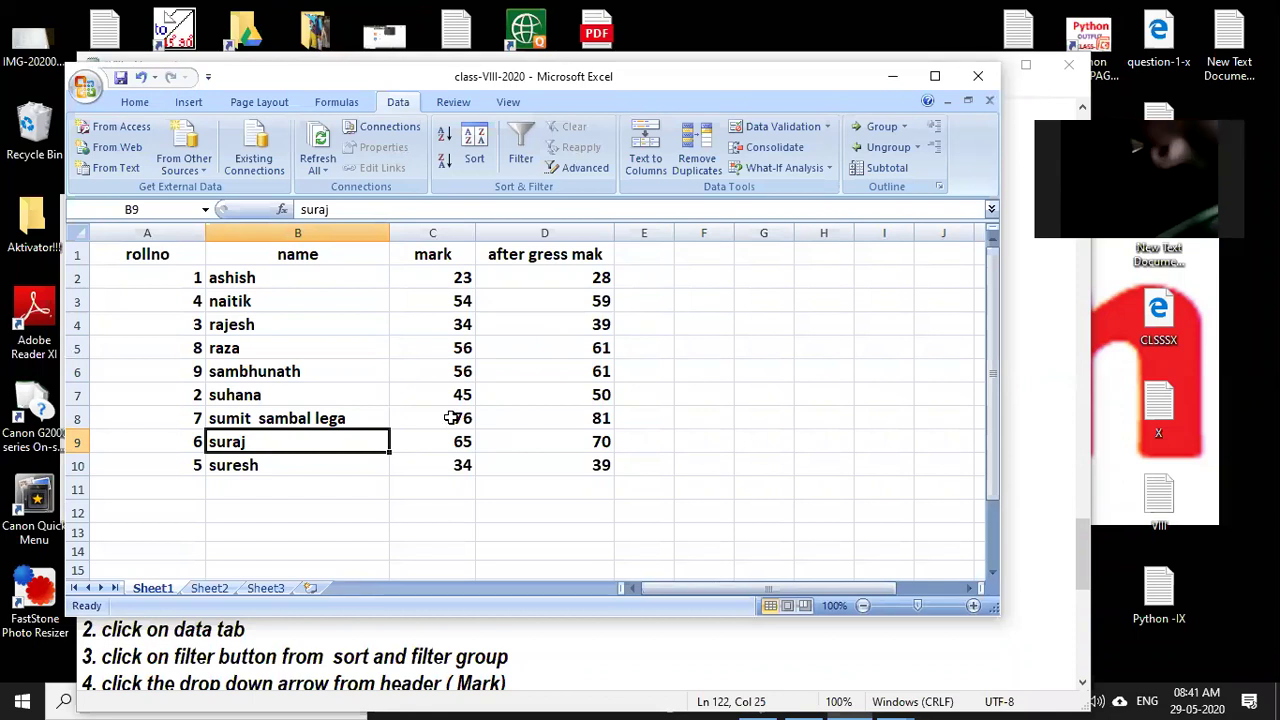
pyautogui.click(451, 440)
pyautogui.click(444, 415)
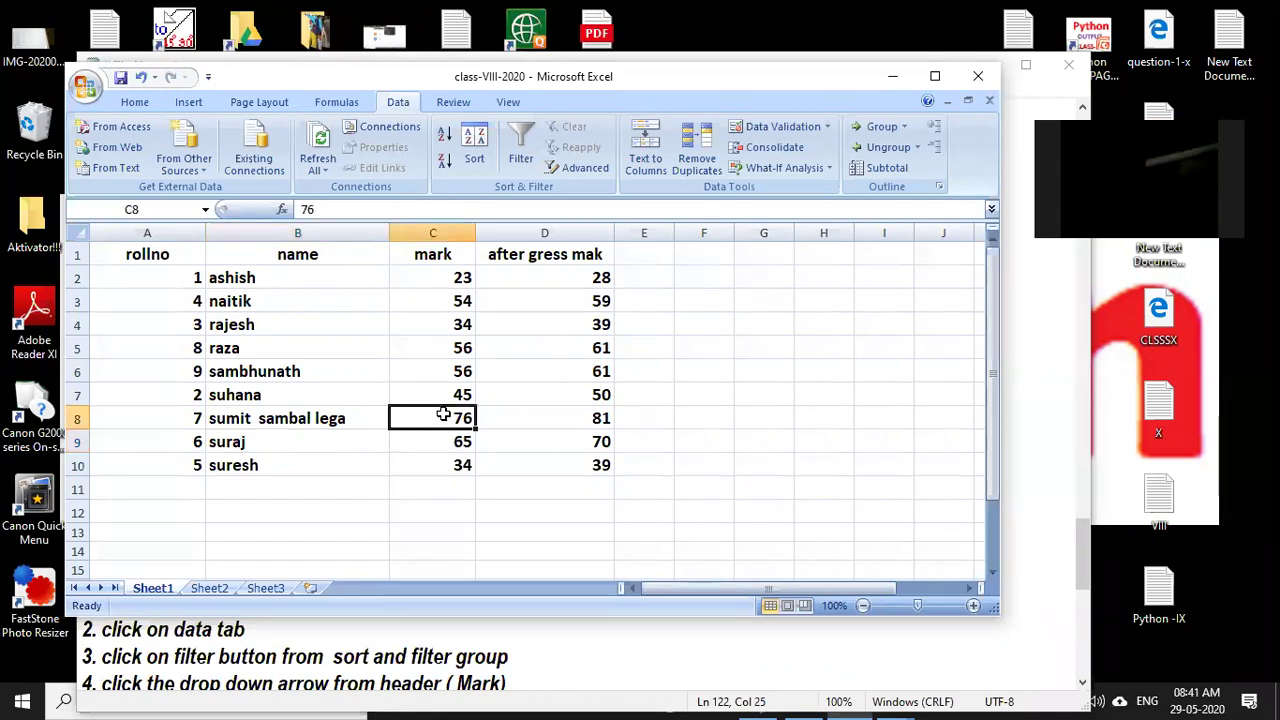
pyautogui.press('Up')
pyautogui.press('Down')
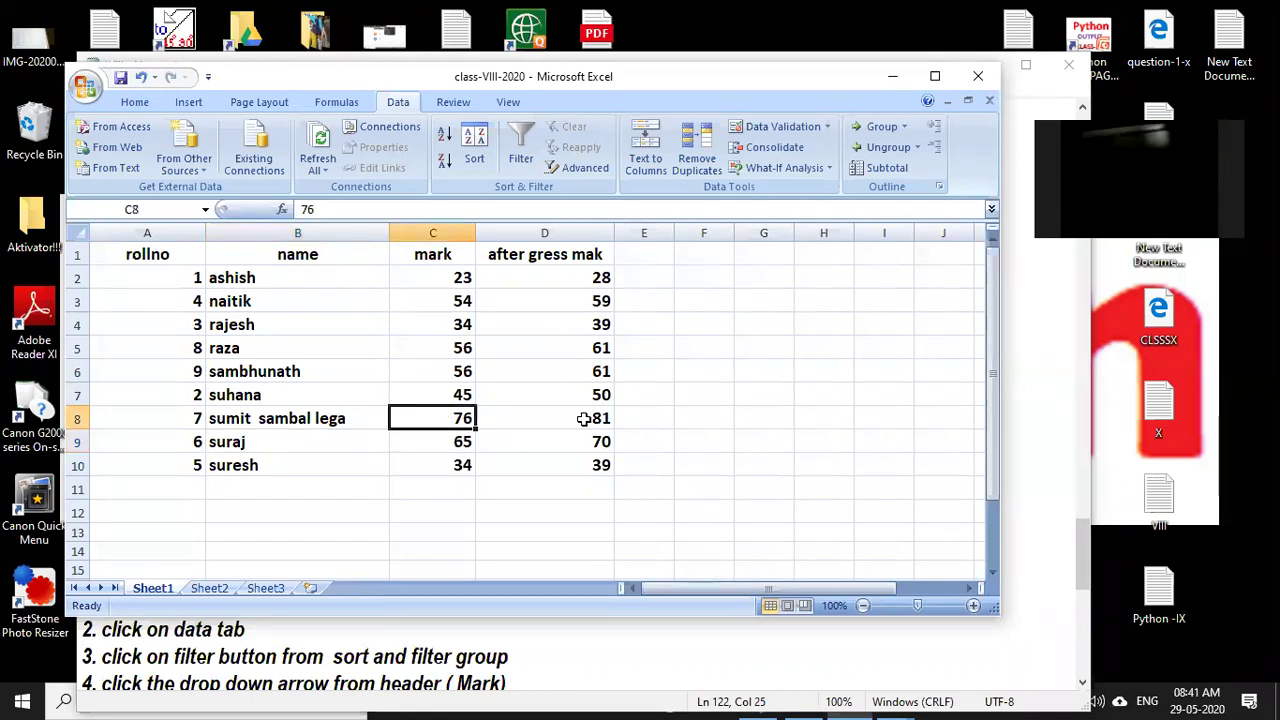
pyautogui.moveTo(147, 254); pyautogui.dragTo(583, 419)
pyautogui.click(514, 462)
# Inspect the after-grace formula in D9 and the mark 45 in C7.
pyautogui.moveTo(462, 395)
pyautogui.mouseDown()
pyautogui.moveTo(462, 418)
pyautogui.moveTo(551, 434)
pyautogui.mouseUp()
pyautogui.click(680, 397)
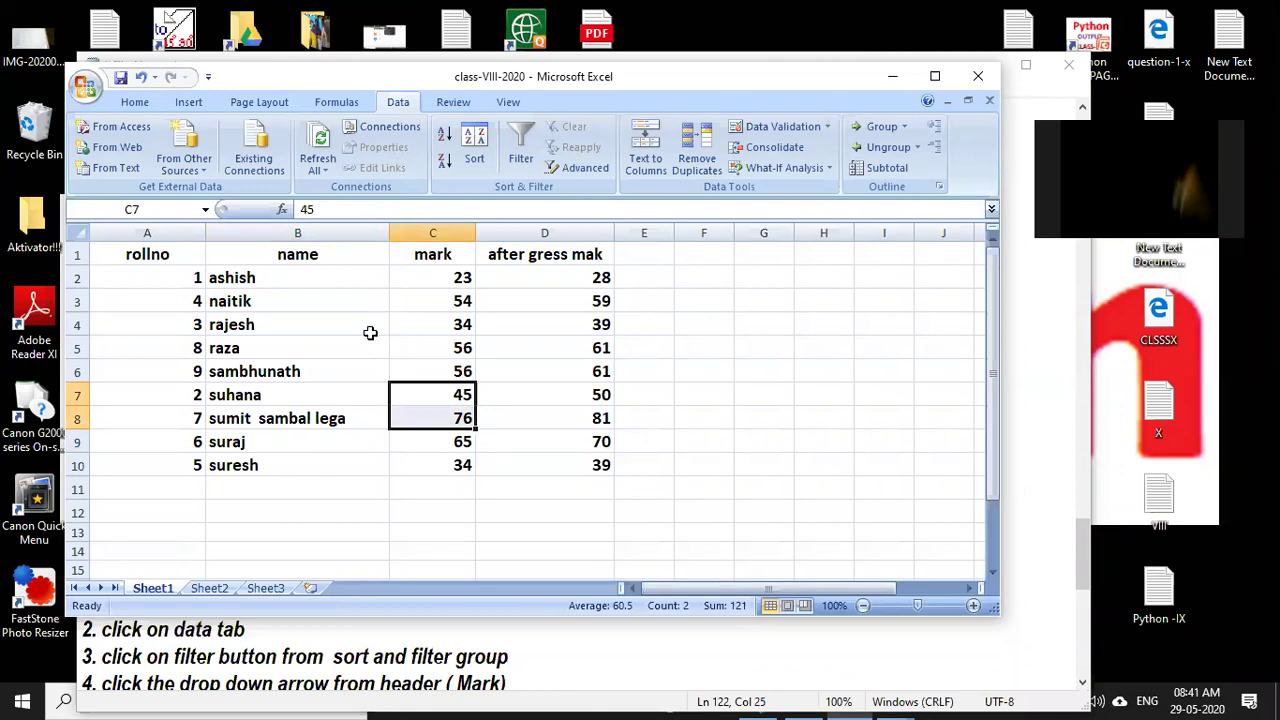
pyautogui.click(490, 441)
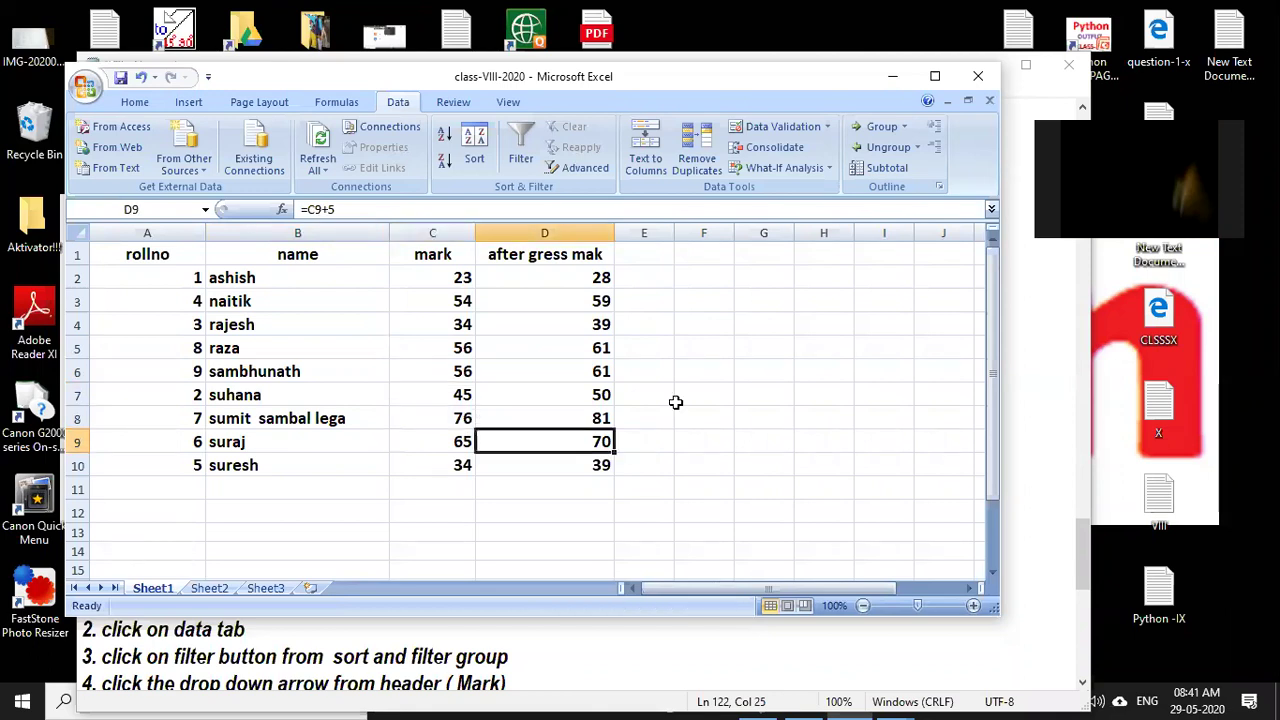
pyautogui.press('Left')
pyautogui.press('Left')
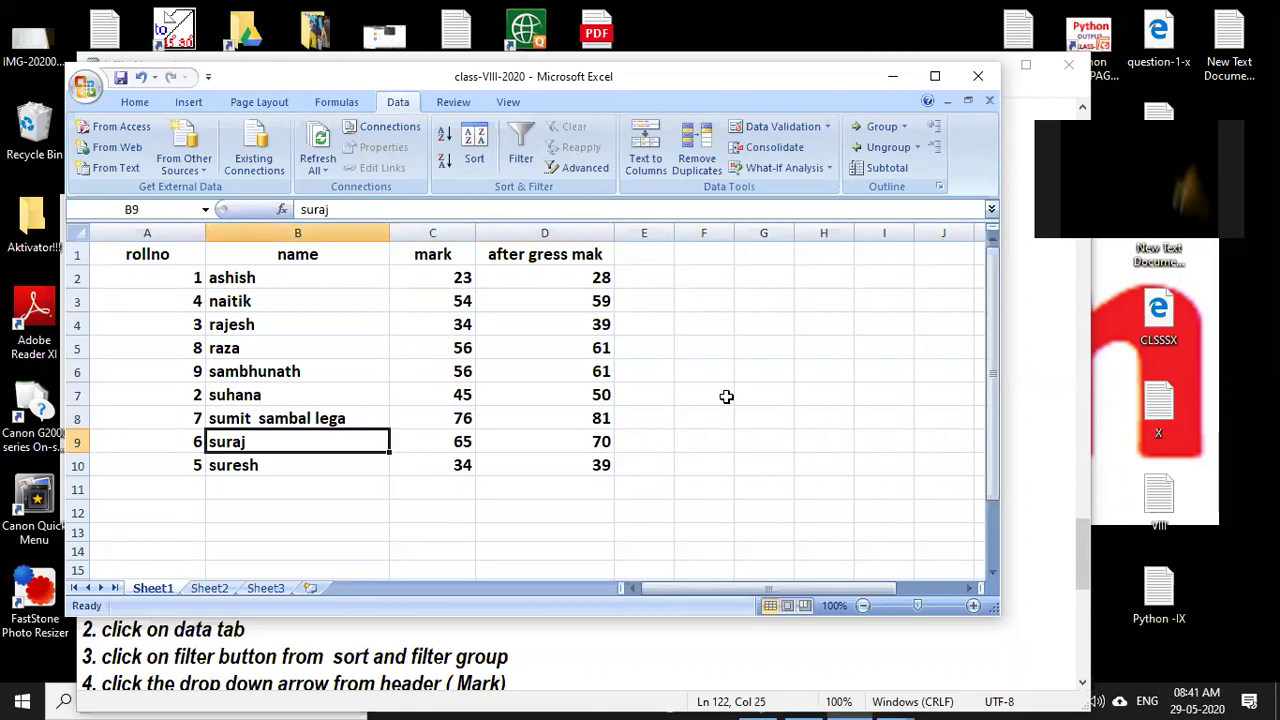
pyautogui.click(727, 397)
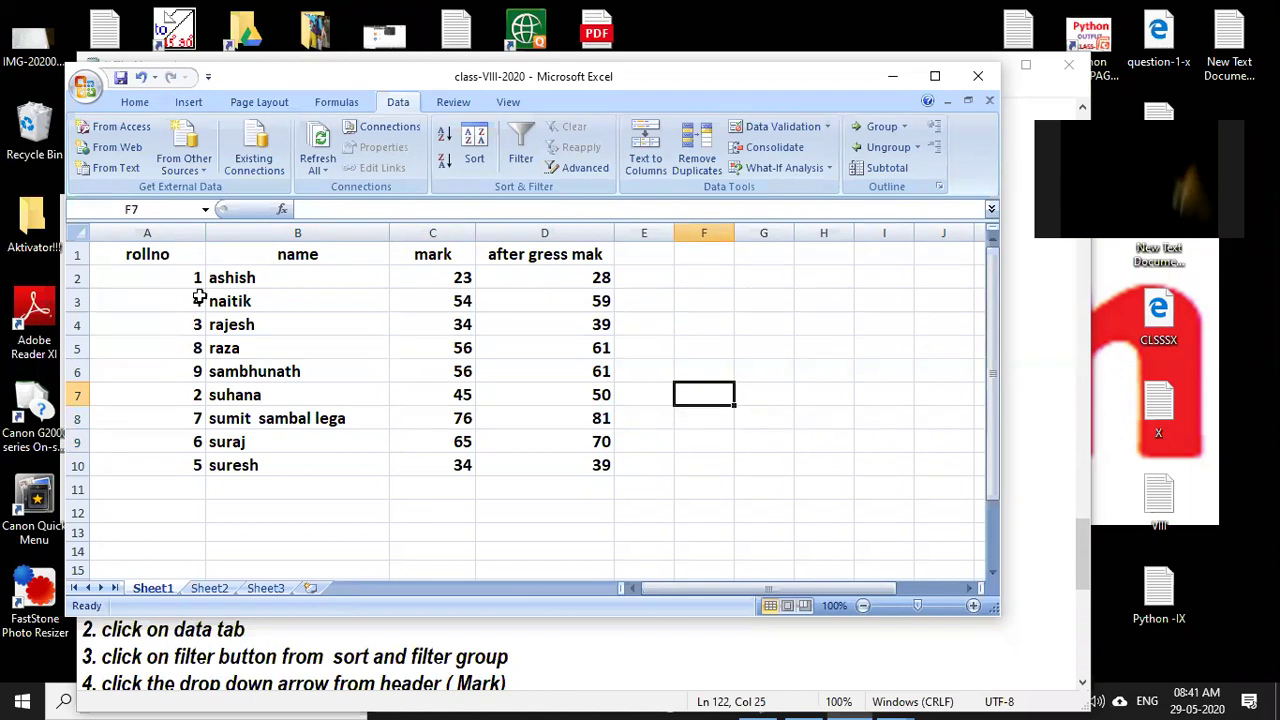
pyautogui.press('Left')
pyautogui.press('Left')
pyautogui.press('Left')
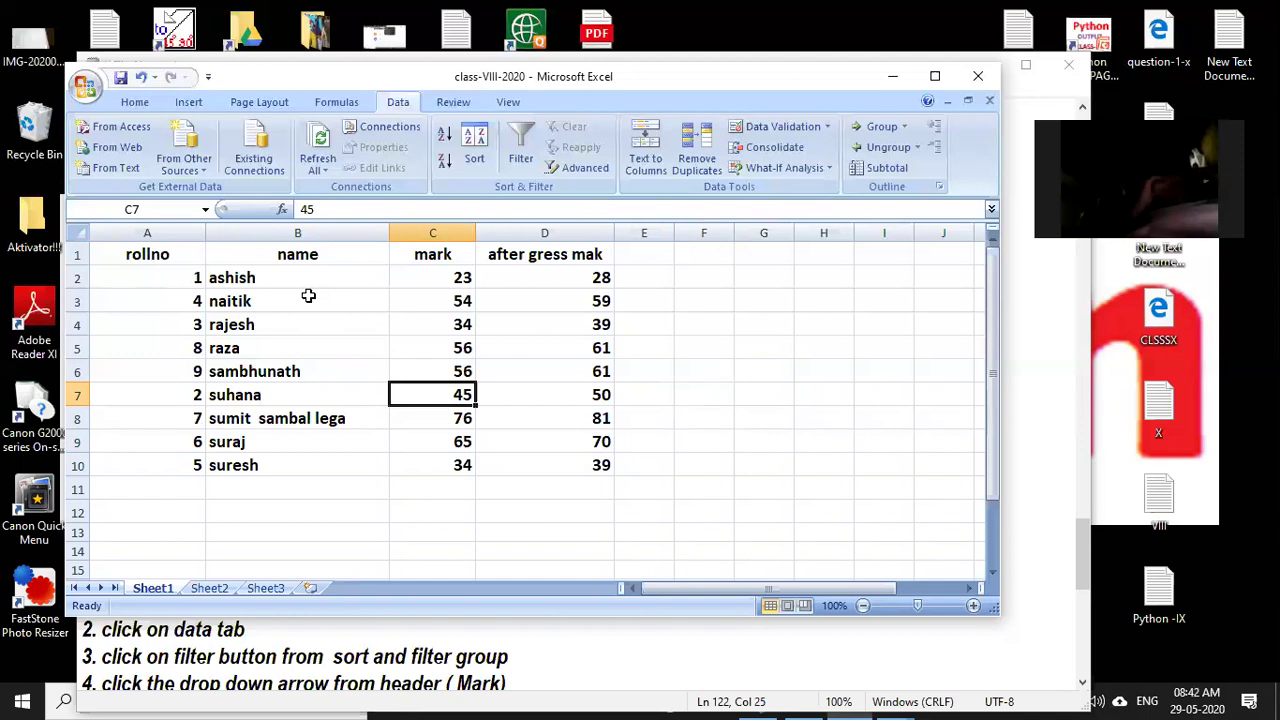
# Select the header row A1:D1 and switch to the Notepad filter notes.
pyautogui.hotkey('ctrl', 'Home')
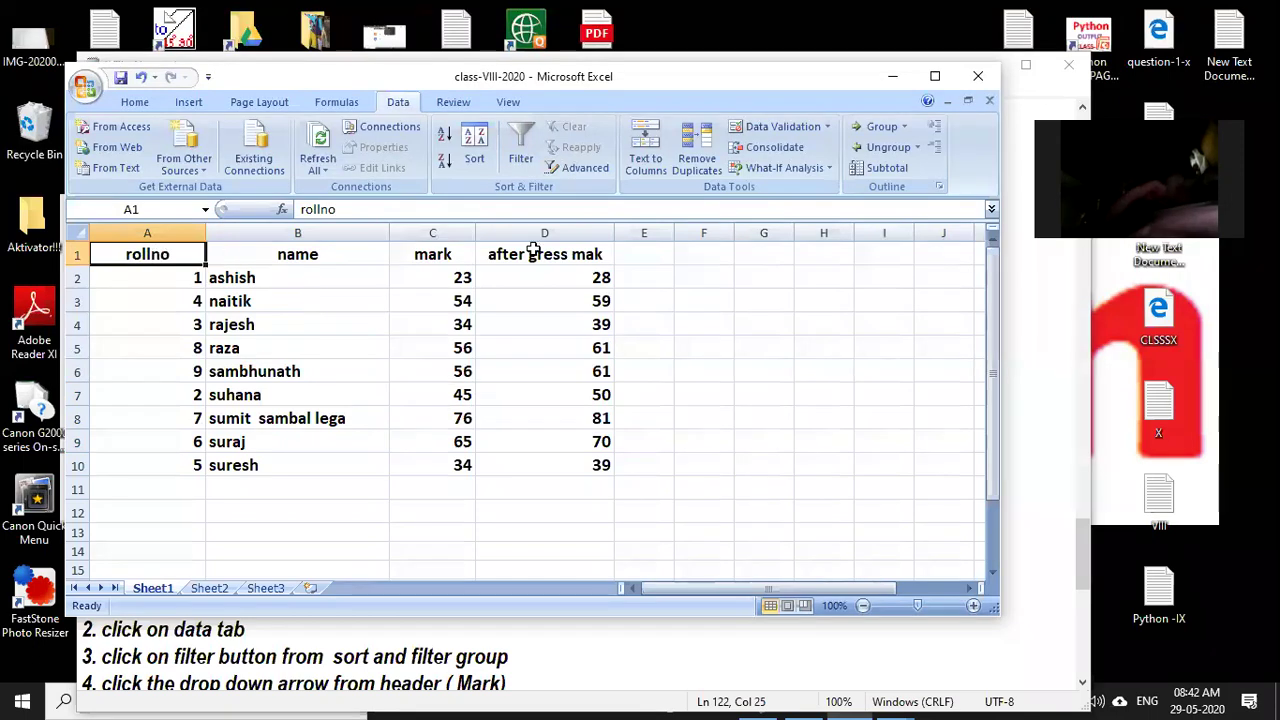
pyautogui.keyDown('shift'); pyautogui.click(533, 250); pyautogui.keyUp('shift')
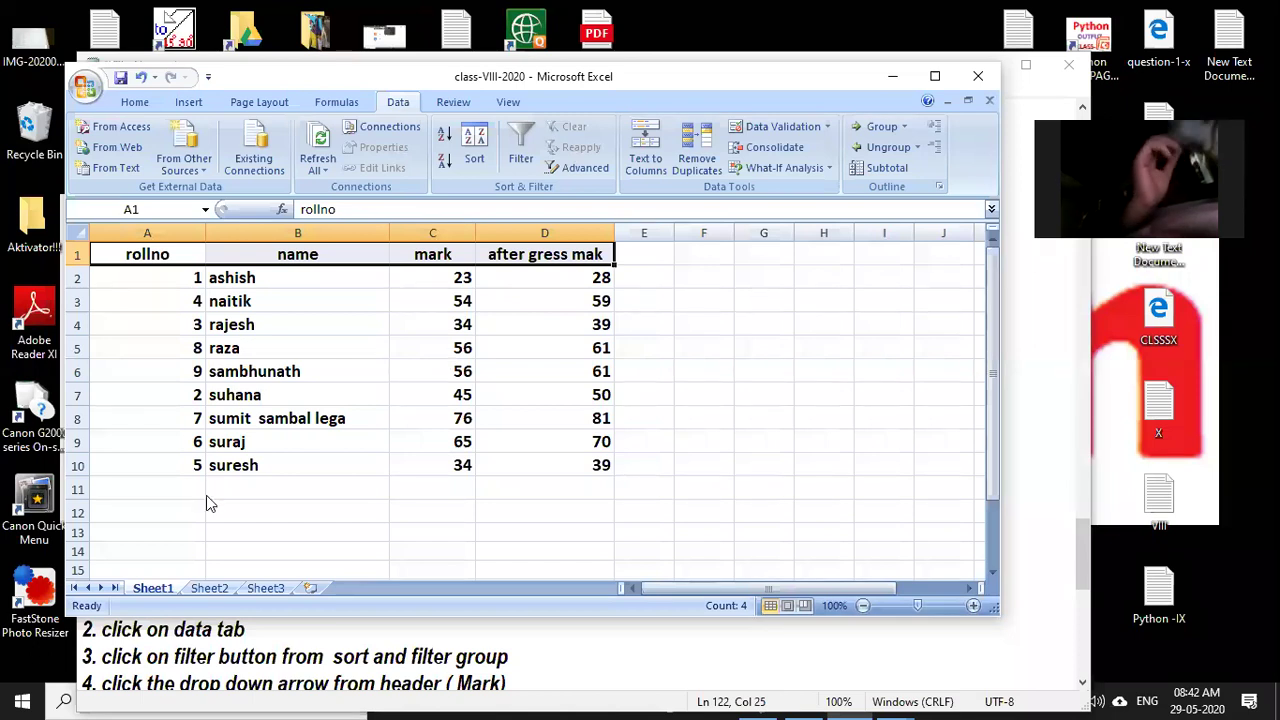
pyautogui.hotkey('alt', 'Tab')
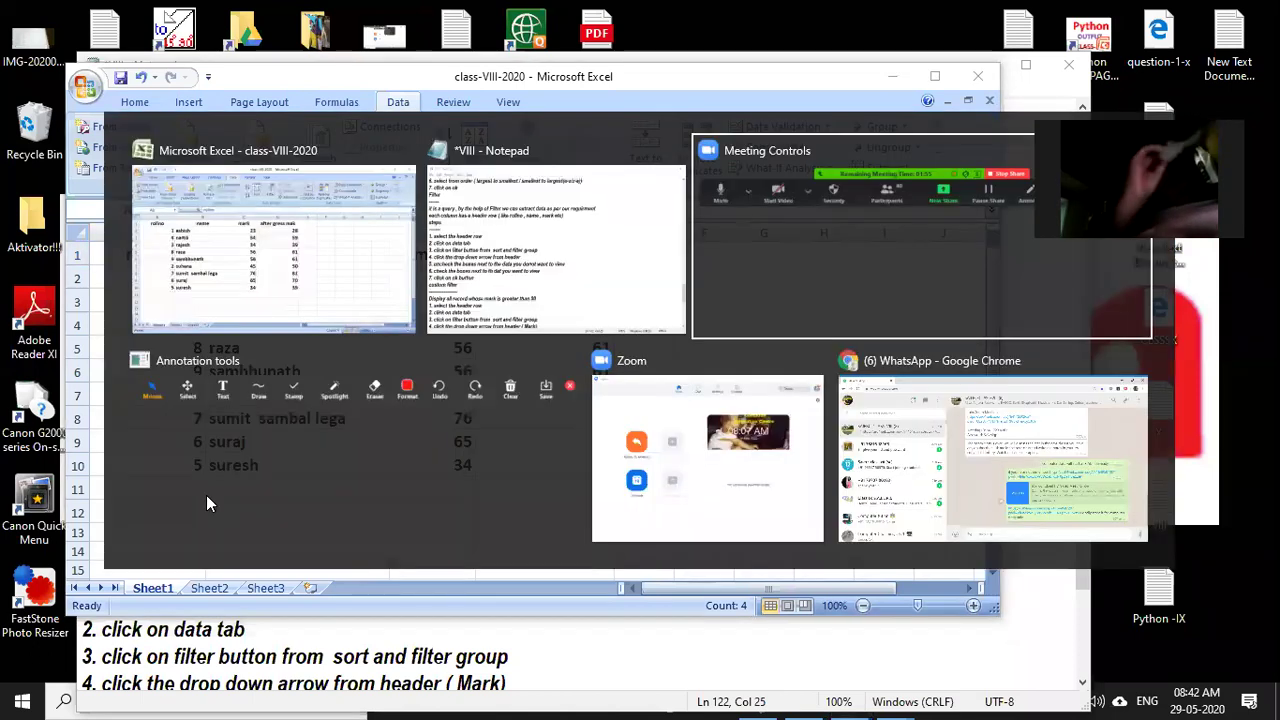
pyautogui.press('Tab')
pyautogui.press('Tab')
pyautogui.press('Tab')
pyautogui.press('Tab')
pyautogui.press('Tab')
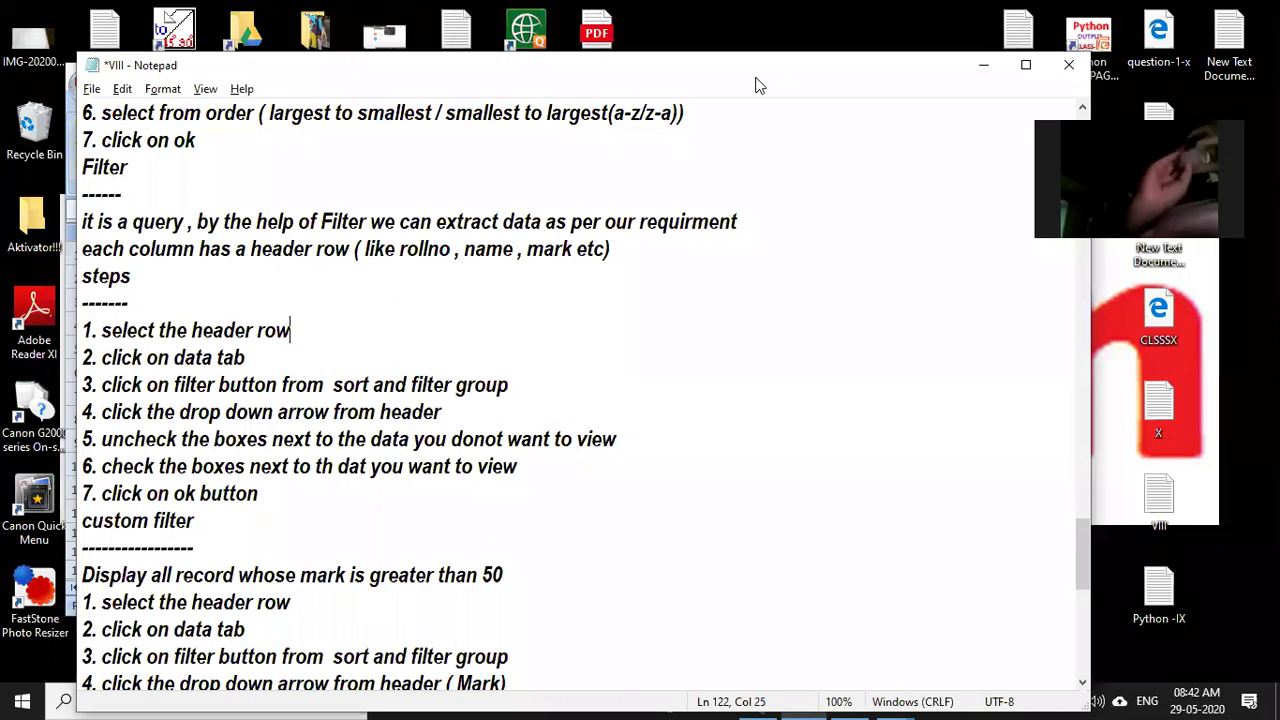
# Underline the Filter definition lines with the pen, erase the ink, and return toward Excel.
pyautogui.moveTo(230, 229); pyautogui.dragTo(505, 236)
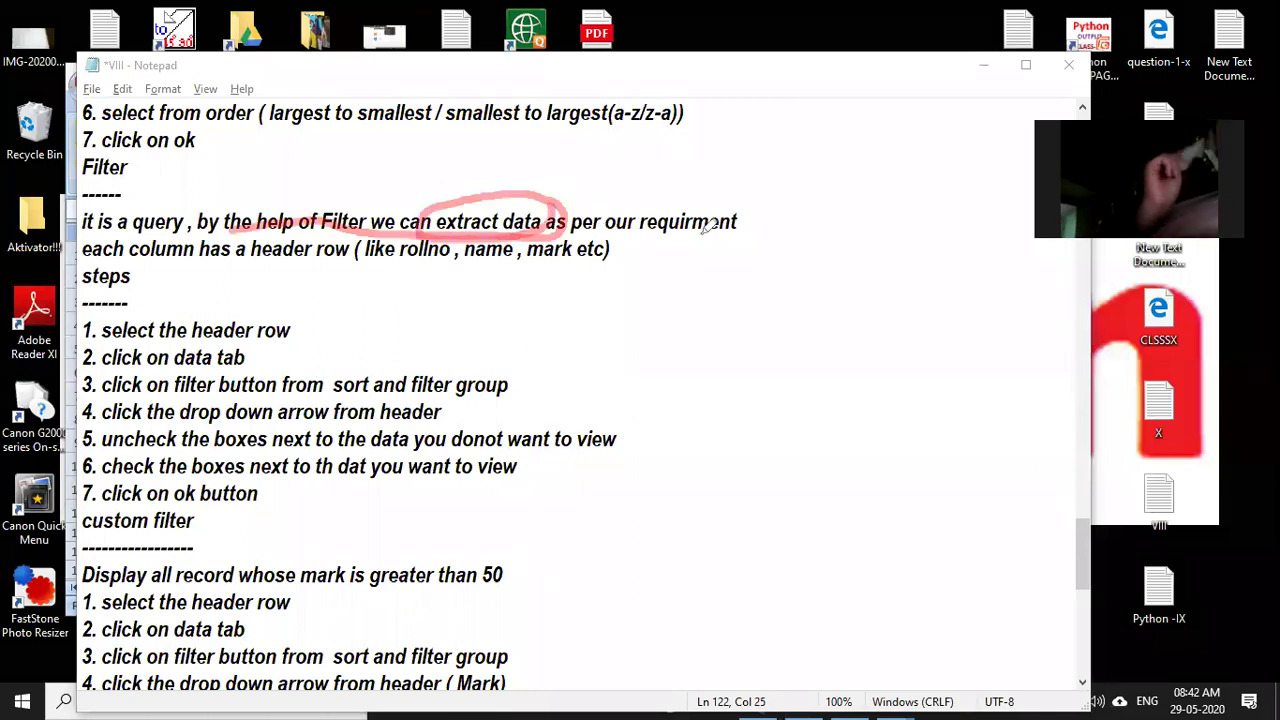
pyautogui.moveTo(594, 232); pyautogui.dragTo(708, 227)
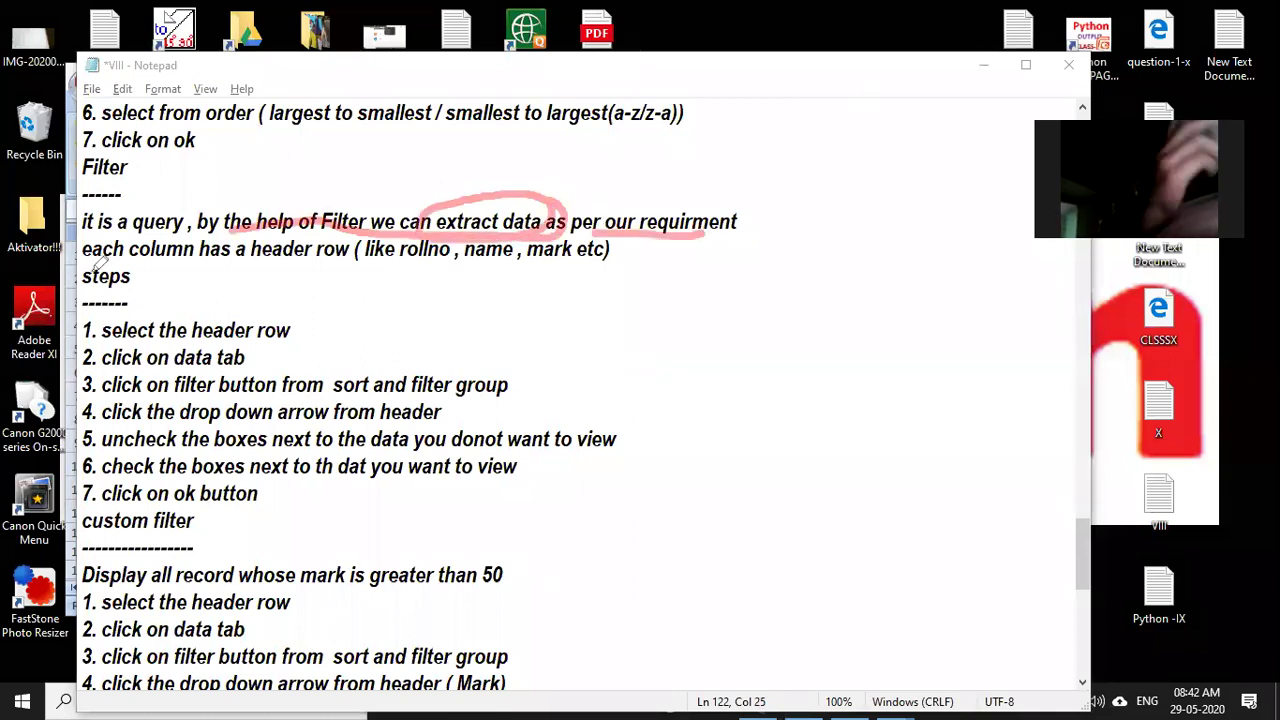
pyautogui.moveTo(84, 258); pyautogui.dragTo(266, 257)
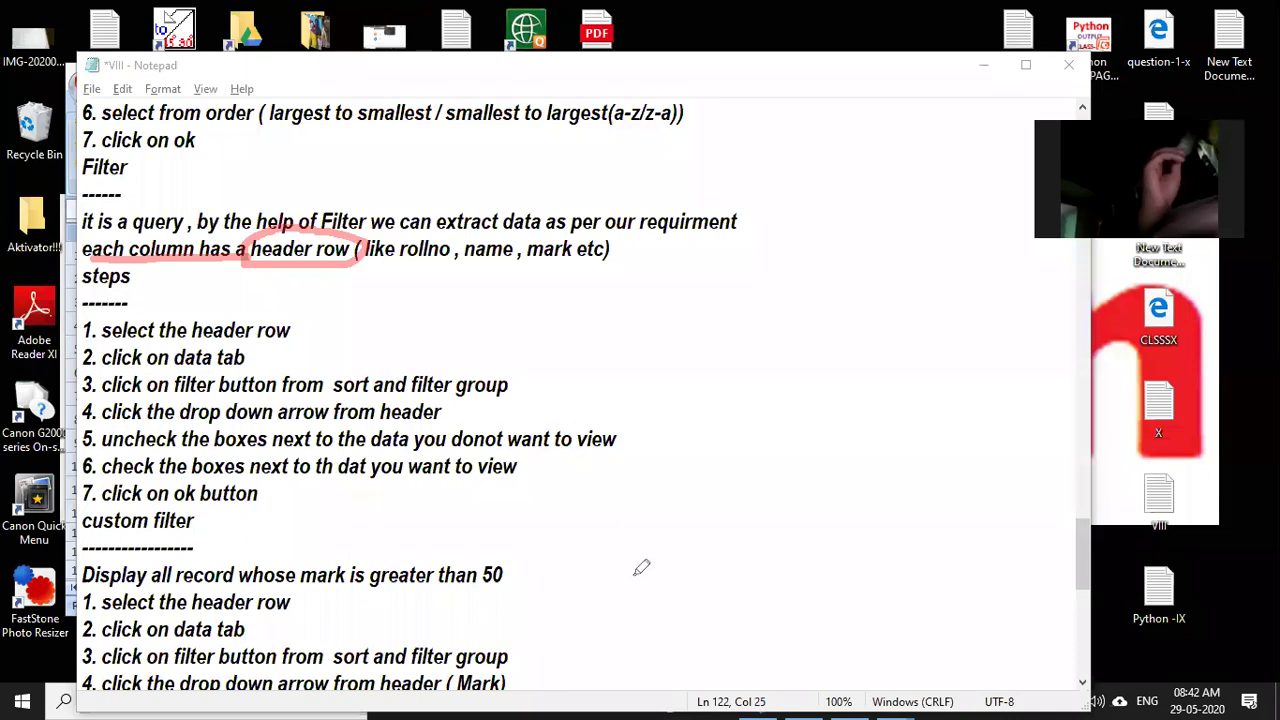
pyautogui.press('e')
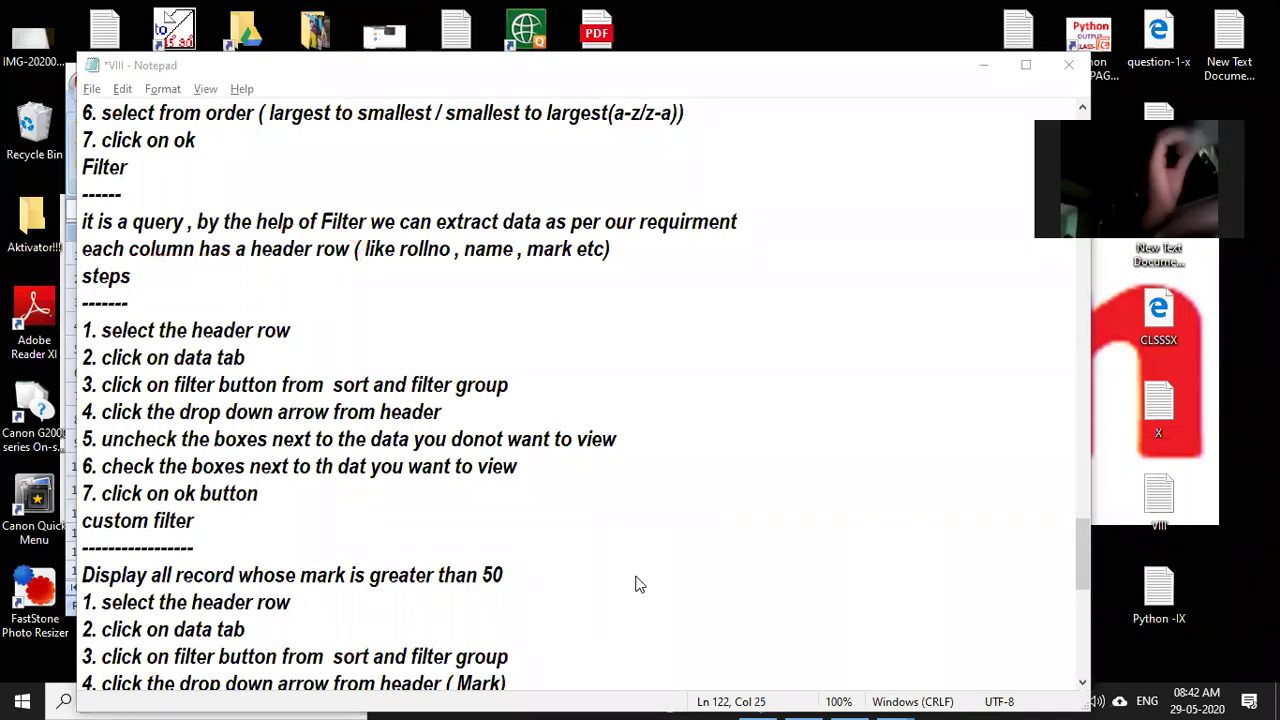
pyautogui.hotkey('alt', 'Tab')
pyautogui.hotkey('alt', 'Tab')
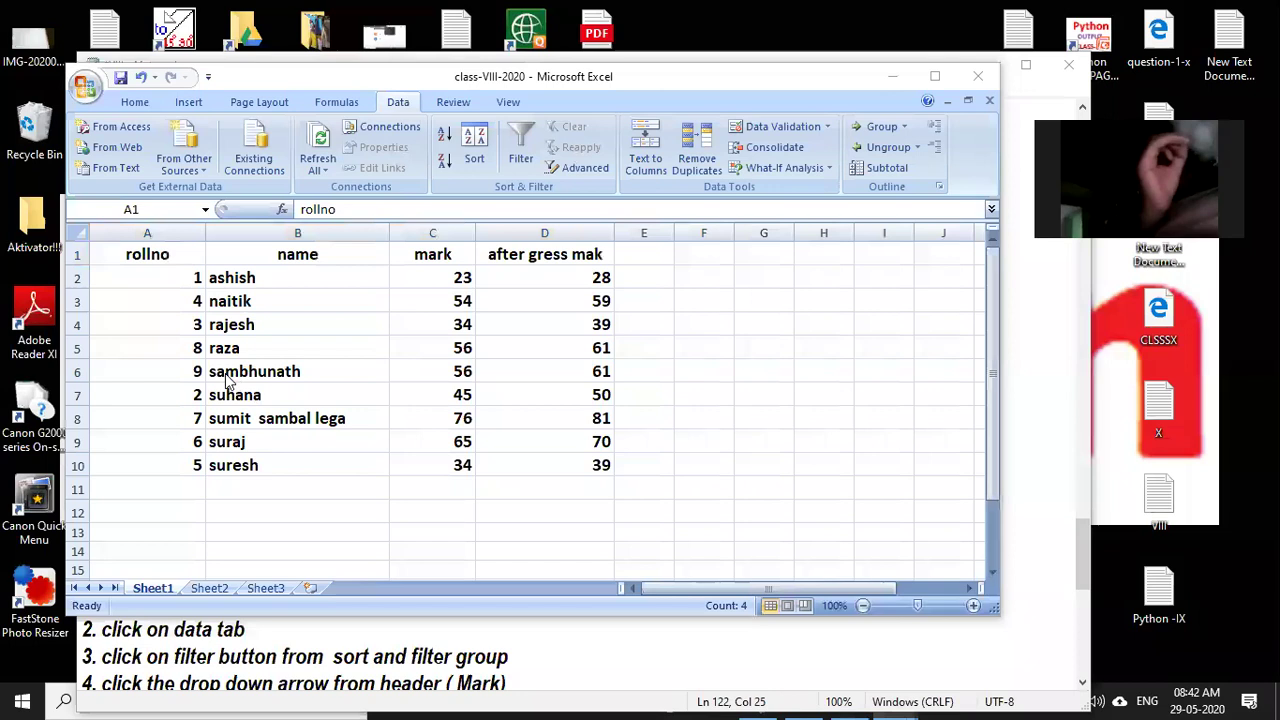
# Select the header row A1:D1 in Excel, circle it with ink, then erase it.
pyautogui.click(160, 334)
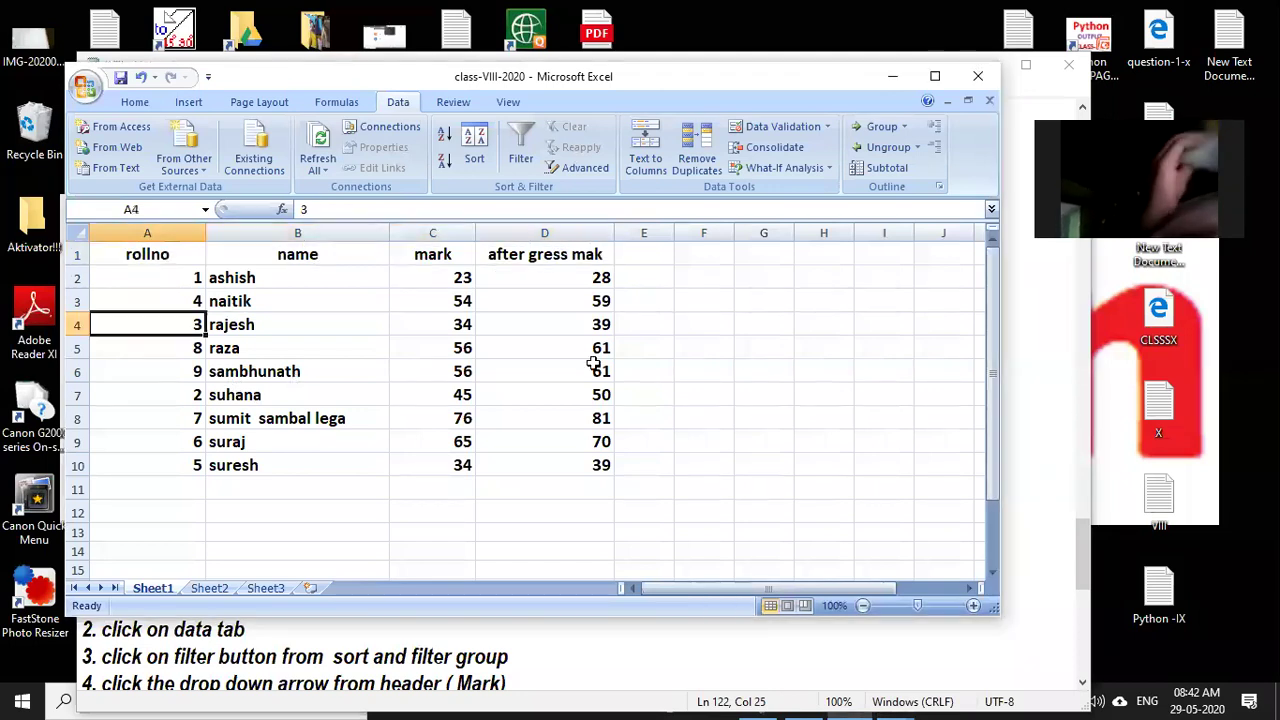
pyautogui.moveTo(147, 254); pyautogui.dragTo(544, 254)
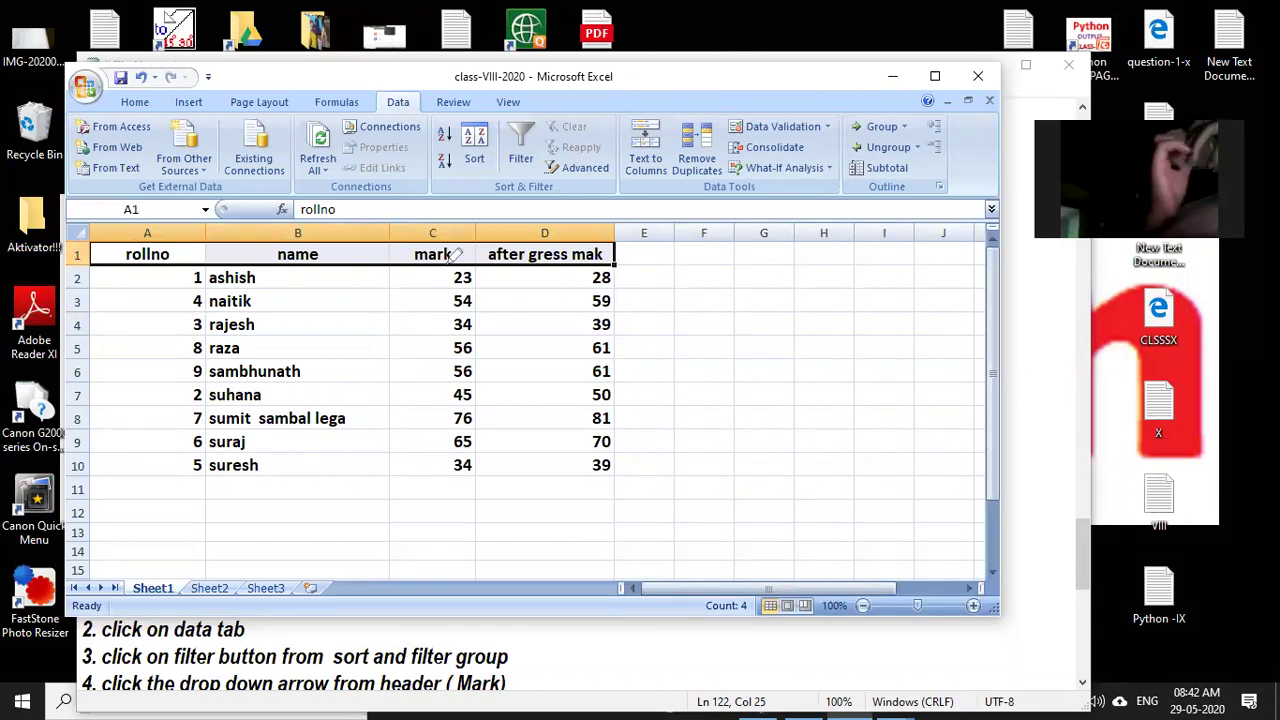
pyautogui.moveTo(120, 254); pyautogui.dragTo(290, 232)
pyautogui.moveTo(228, 268)
pyautogui.mouseDown()
pyautogui.moveTo(610, 252)
pyautogui.moveTo(260, 285)
pyautogui.mouseUp()
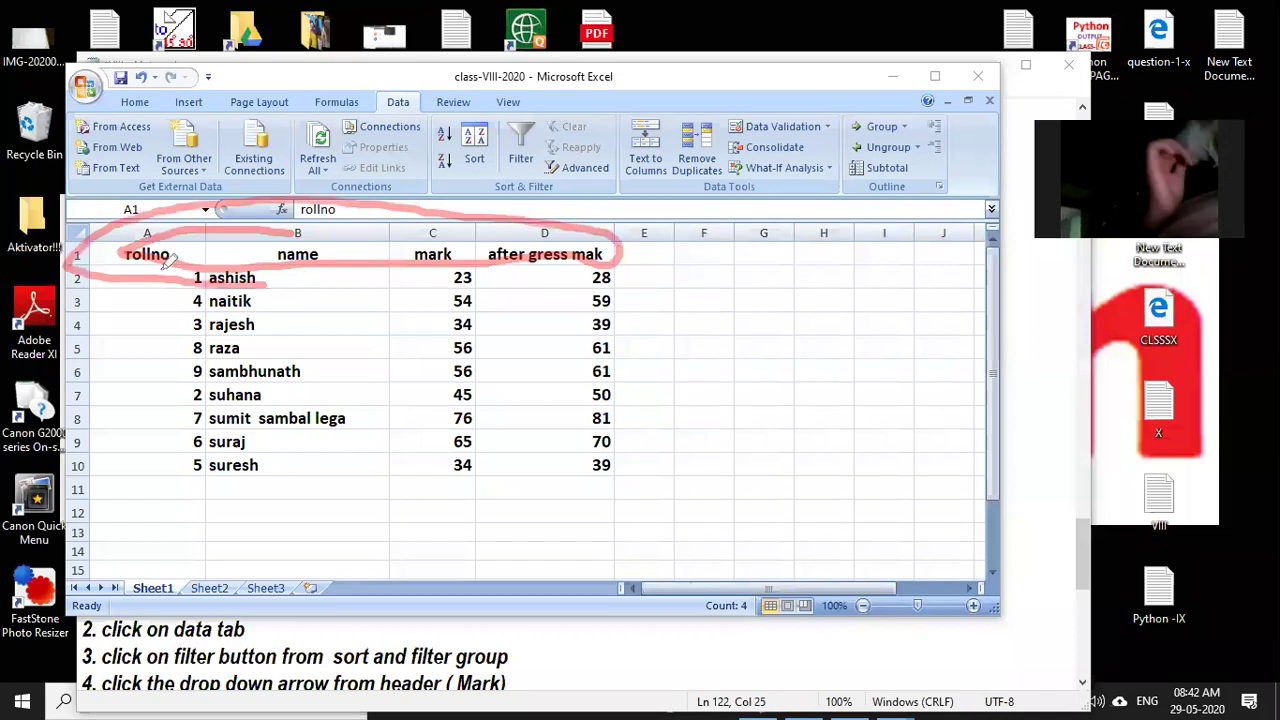
pyautogui.press('Escape')
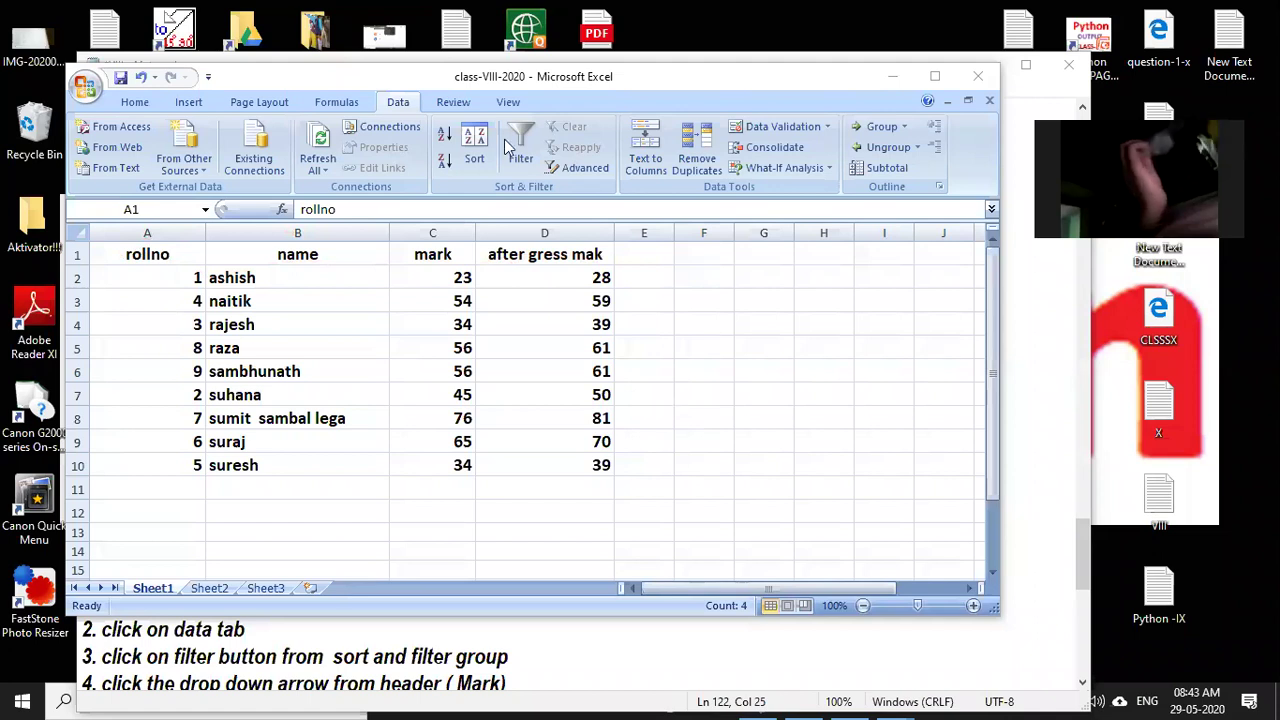
pyautogui.click(399, 104)
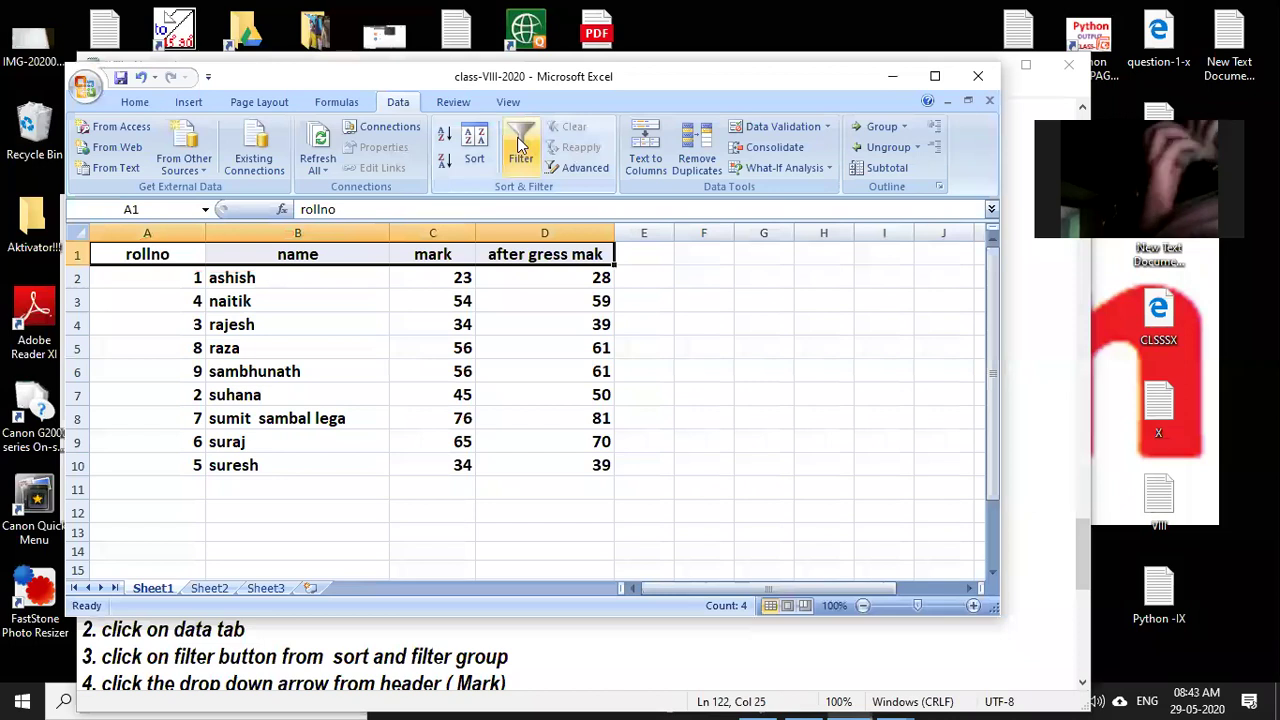
# Turn on Filter for the marks table and try the rollno, name and mark dropdowns, ending on name.
pyautogui.click(522, 150)
pyautogui.click(298, 301)
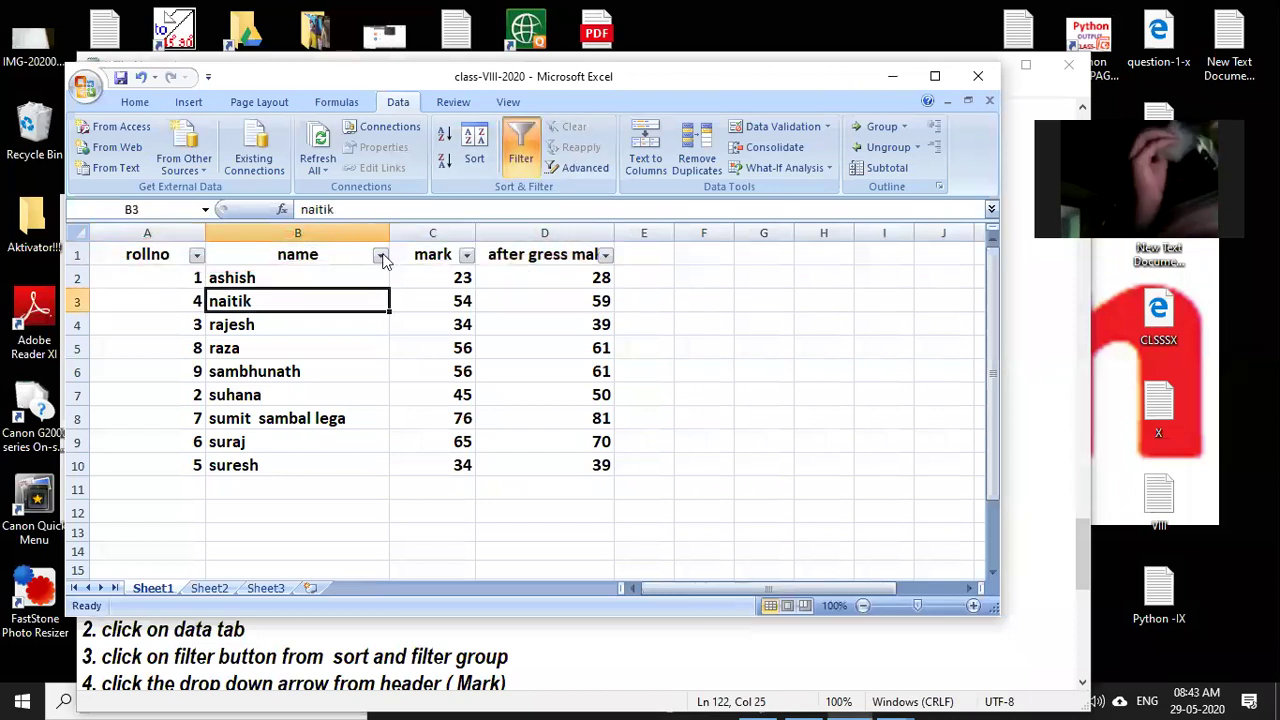
pyautogui.click(197, 254)
pyautogui.click(383, 255)
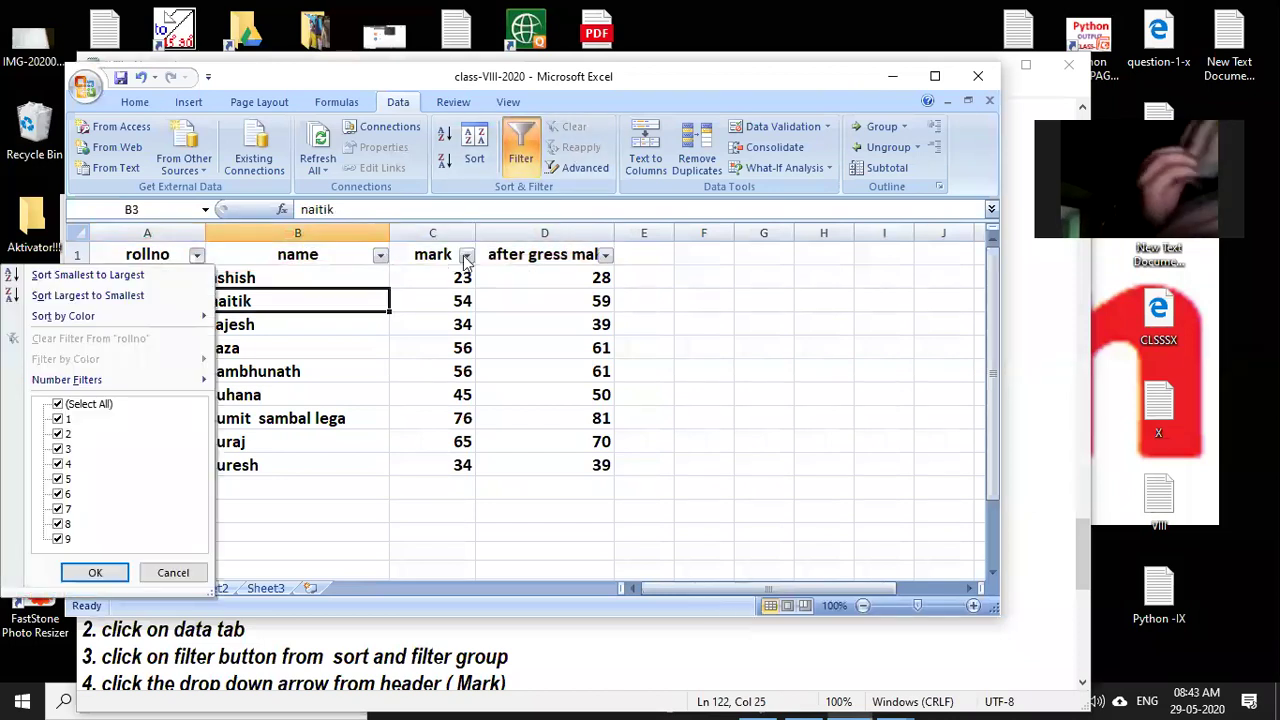
pyautogui.click(530, 258)
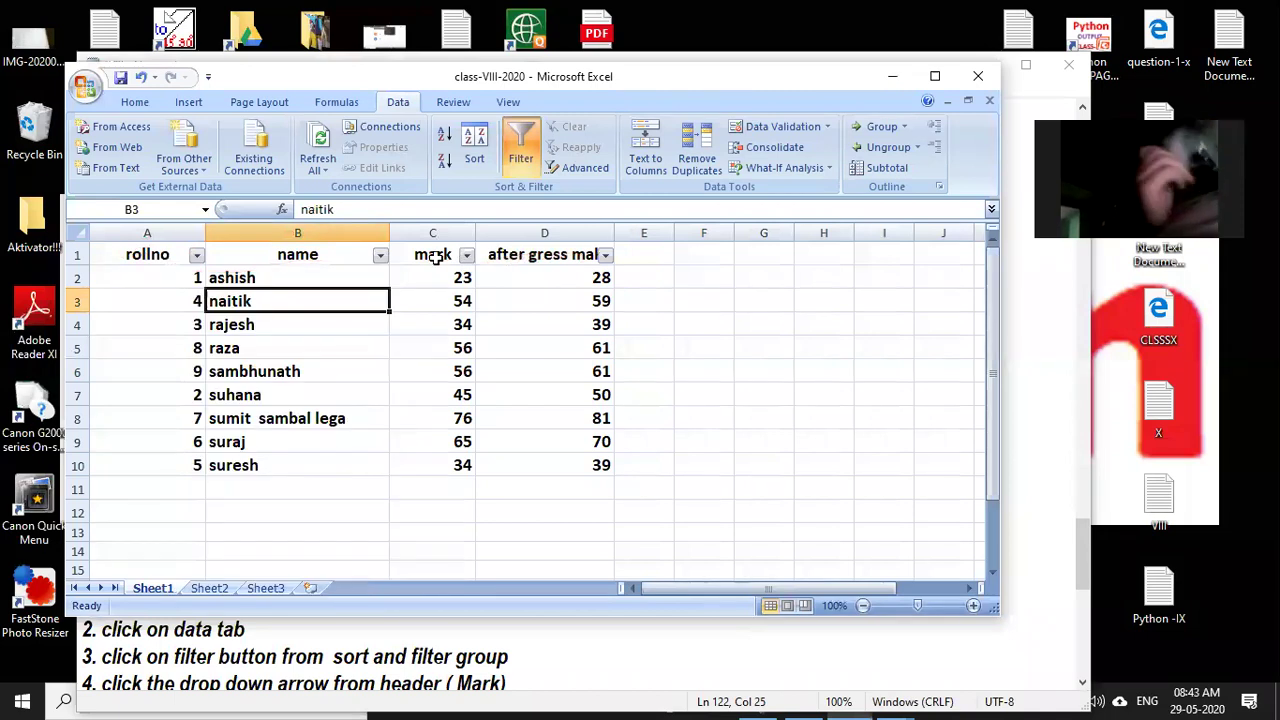
pyautogui.click(466, 255)
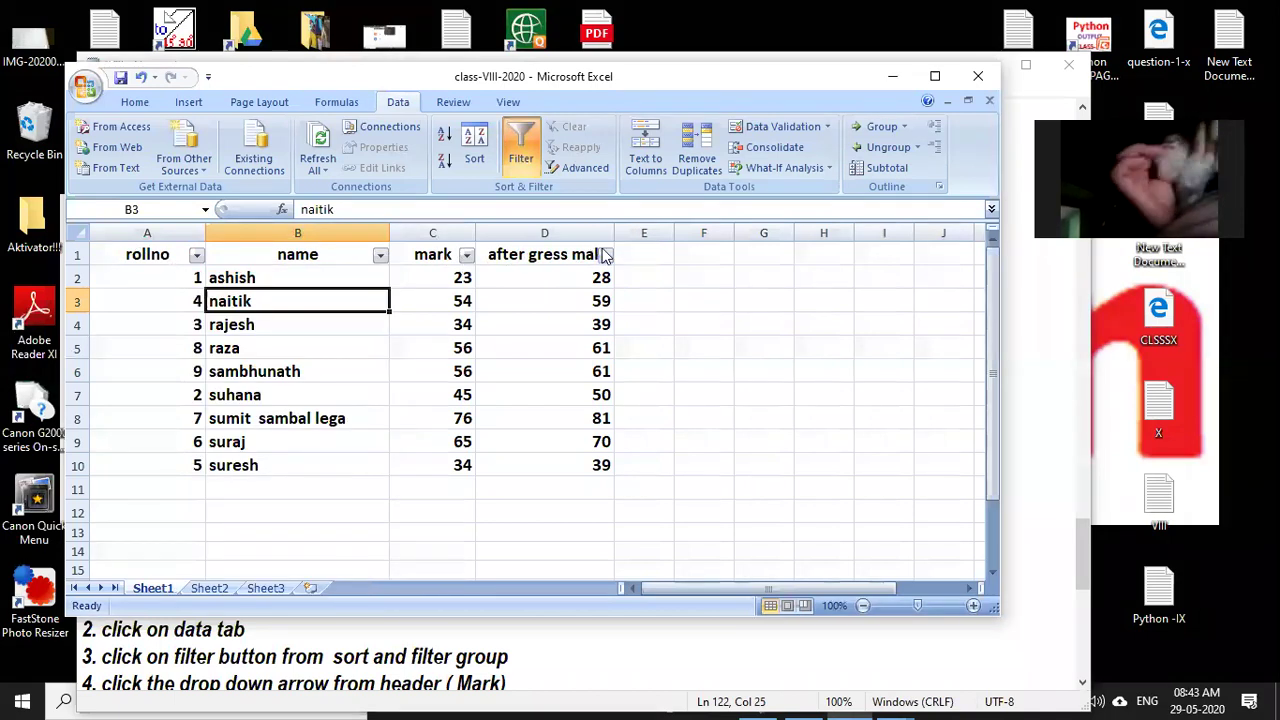
pyautogui.click(546, 270)
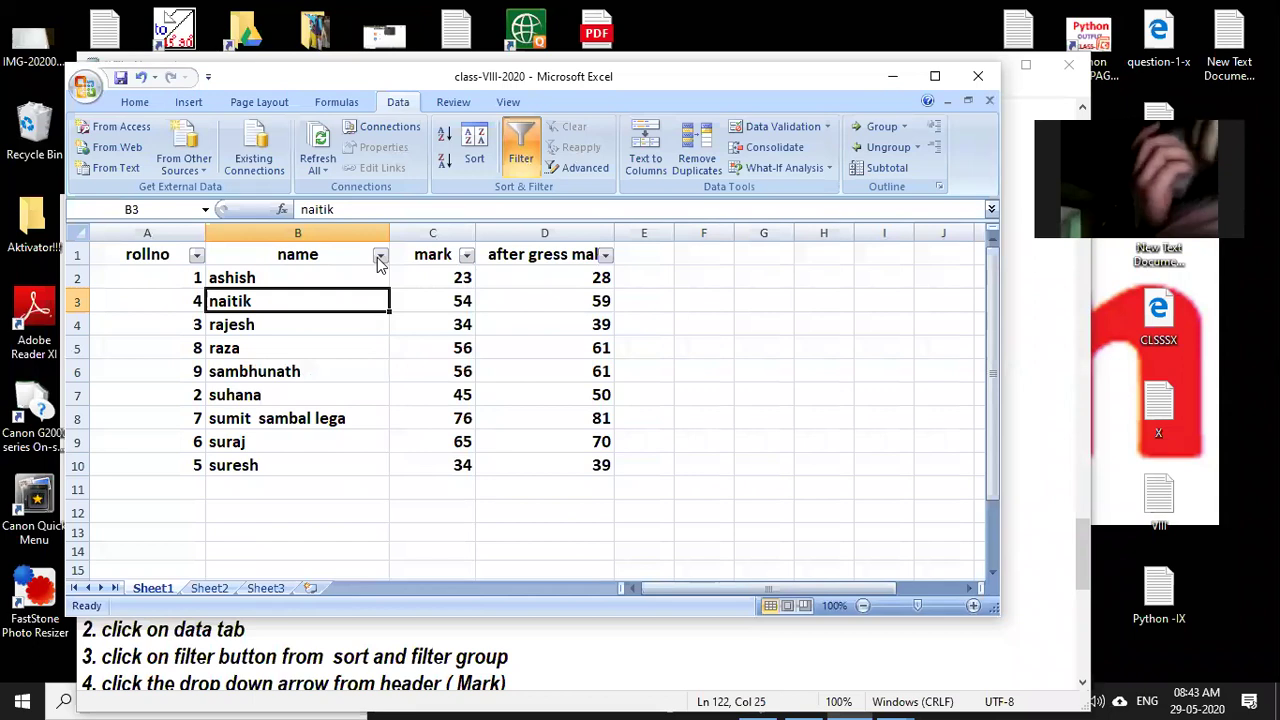
pyautogui.click(380, 256)
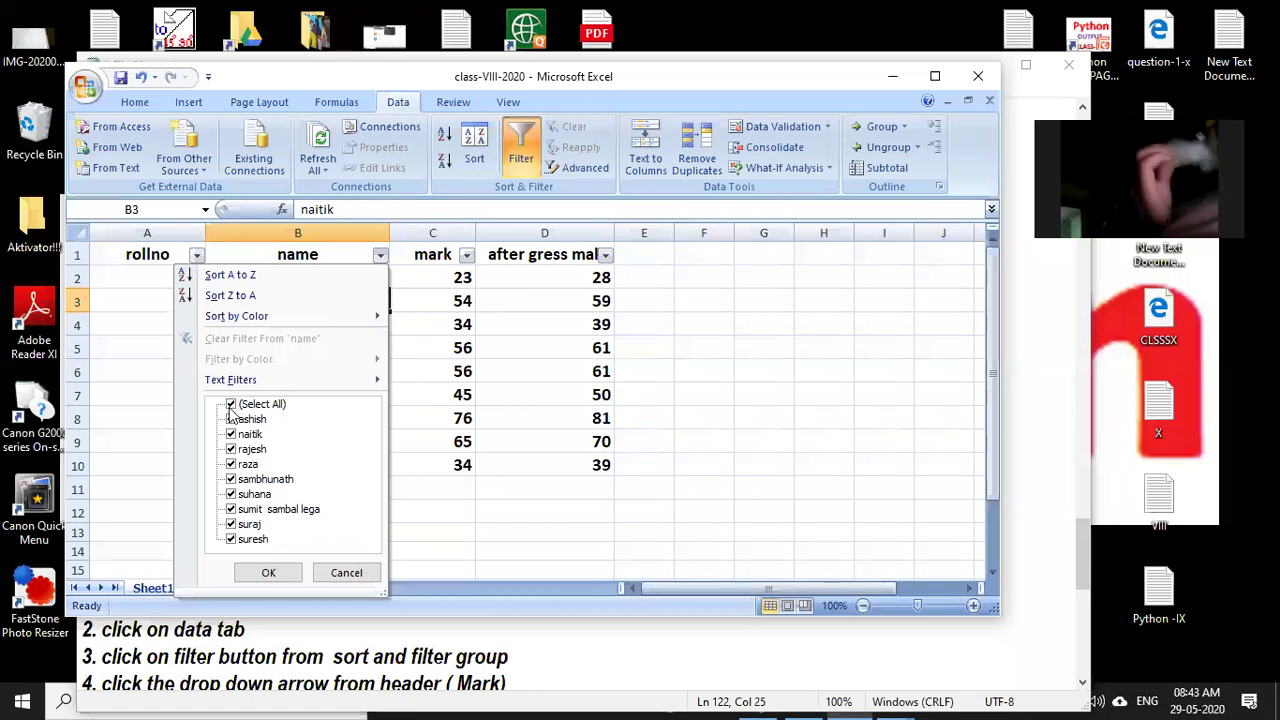
# Filter the name column to show only the roll-9 student's row (mark 56).
pyautogui.click(231, 405)
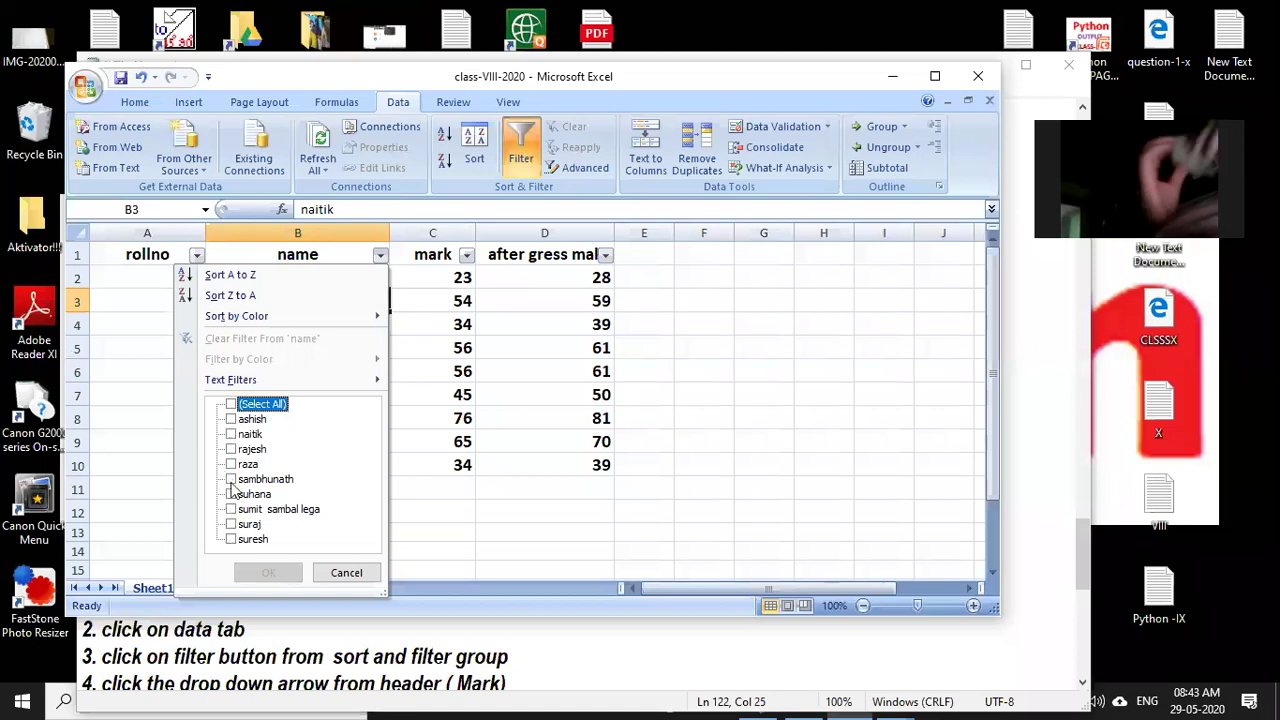
pyautogui.click(265, 482)
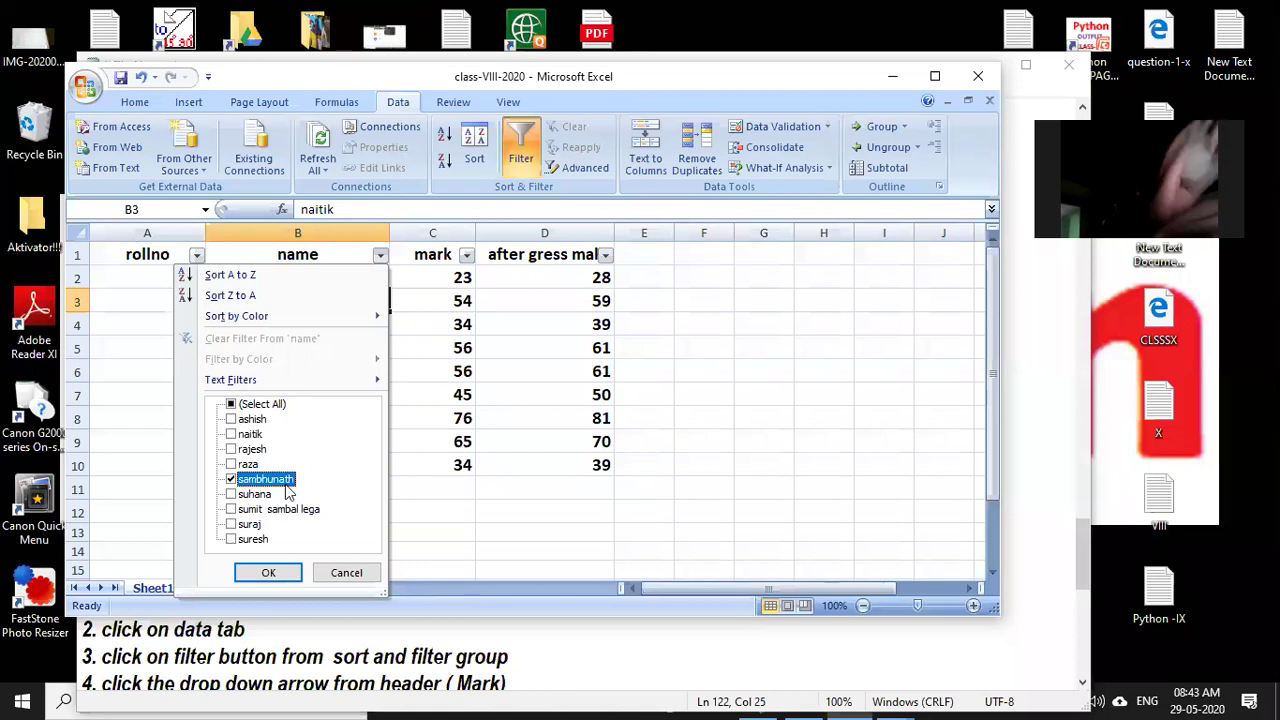
pyautogui.click(268, 573)
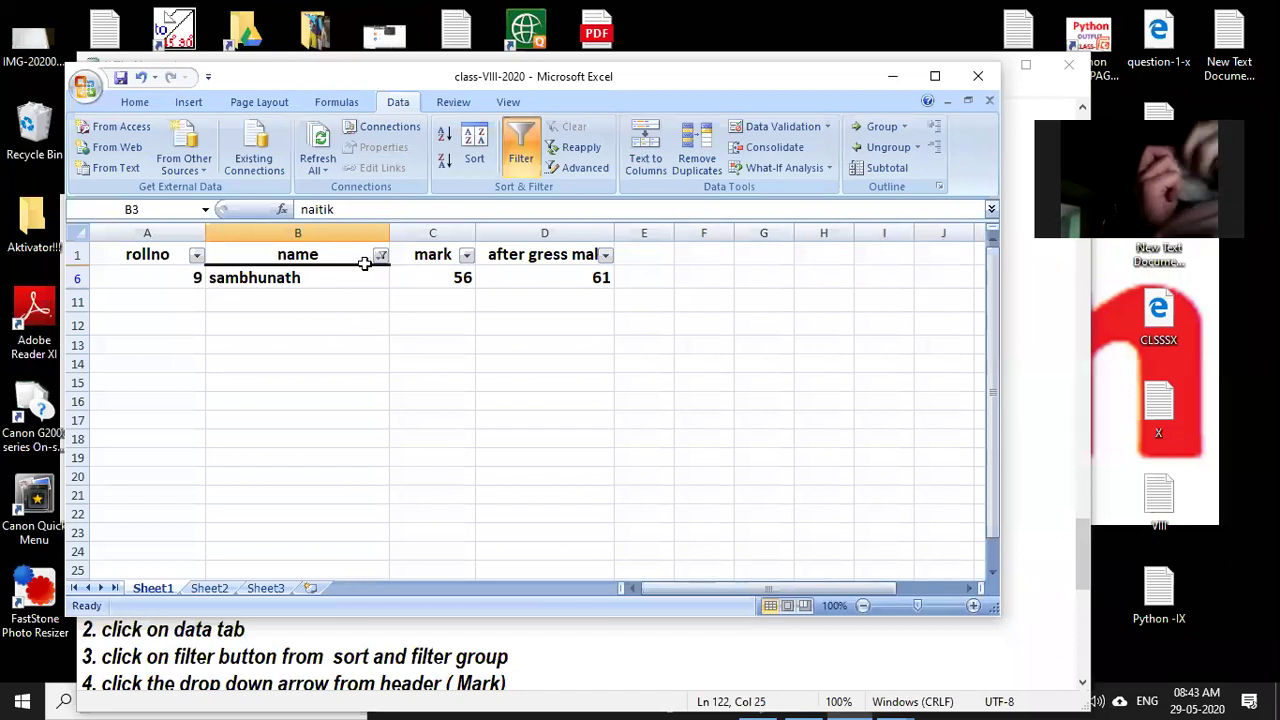
pyautogui.moveTo(380, 256)
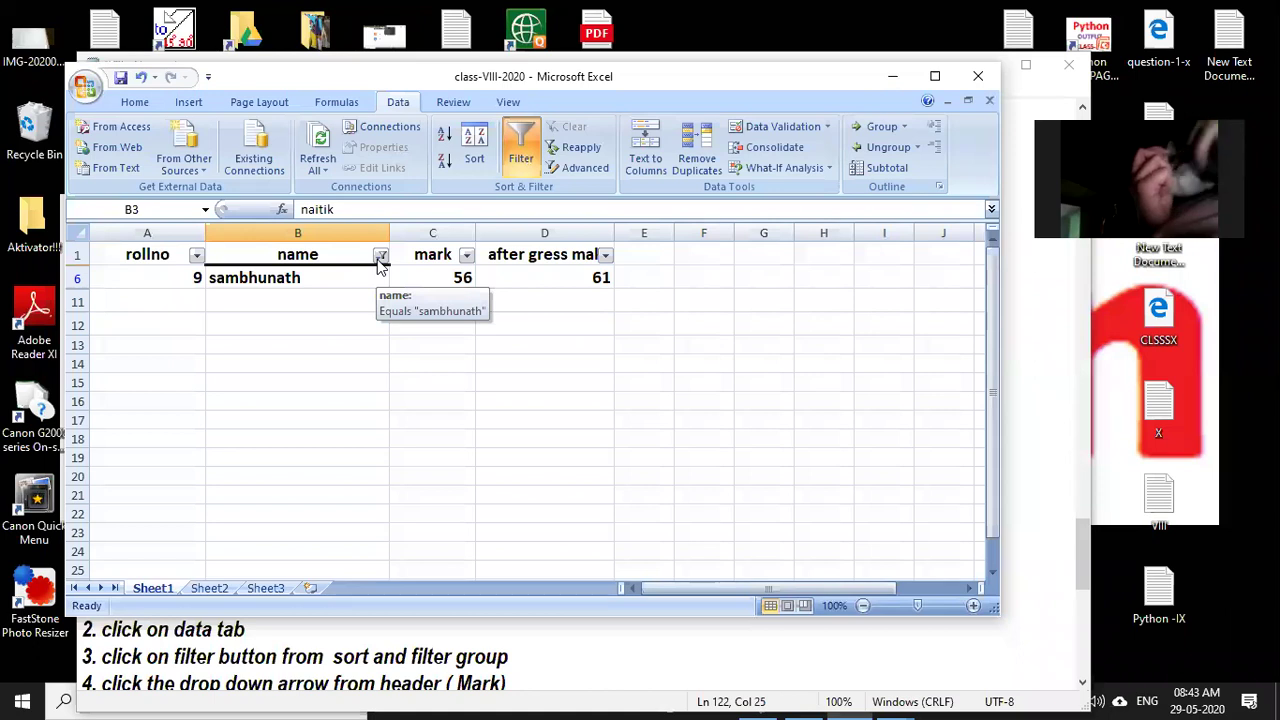
# Reselect all names in the name filter so all nine students' rows reappear.
pyautogui.click(380, 256)
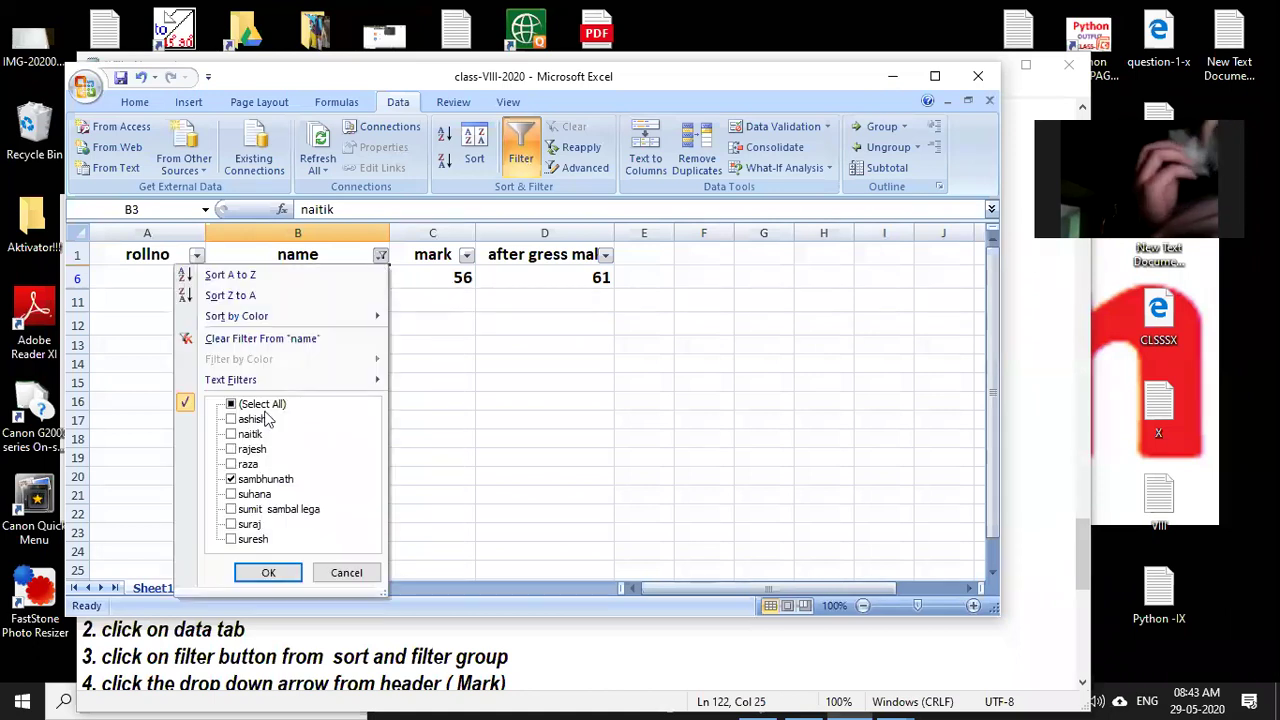
pyautogui.click(231, 404)
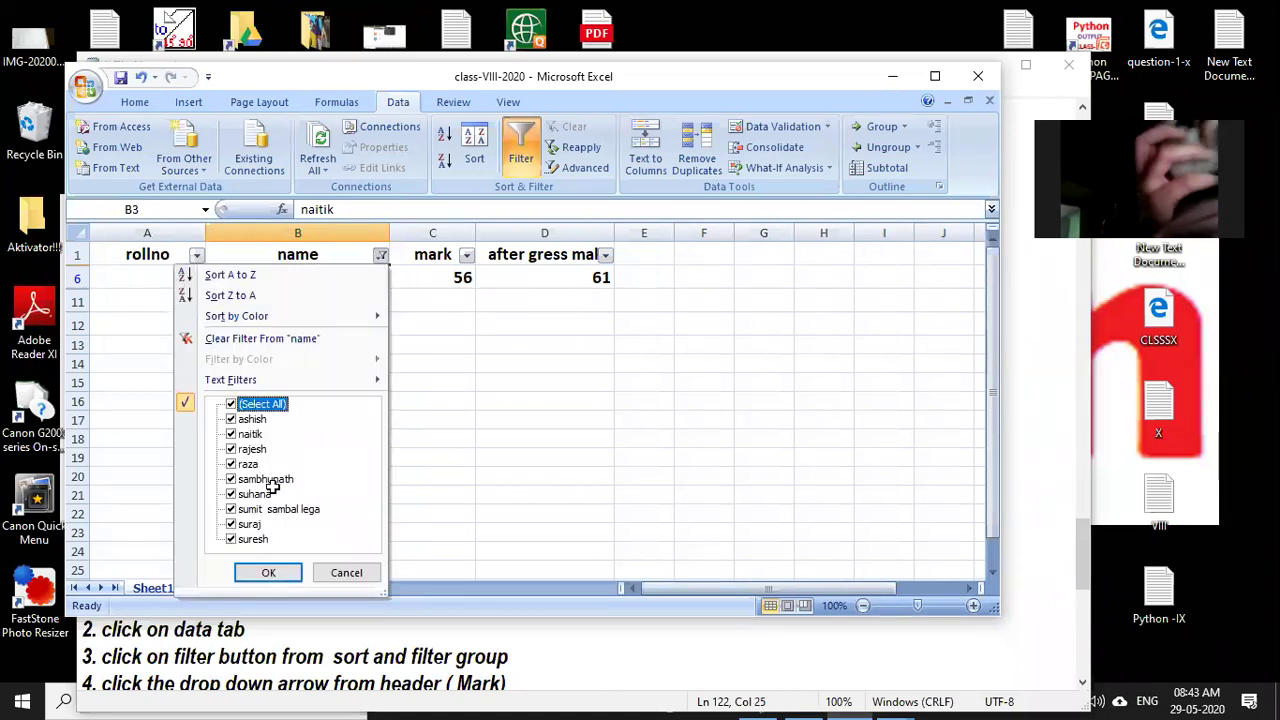
pyautogui.press('Return')
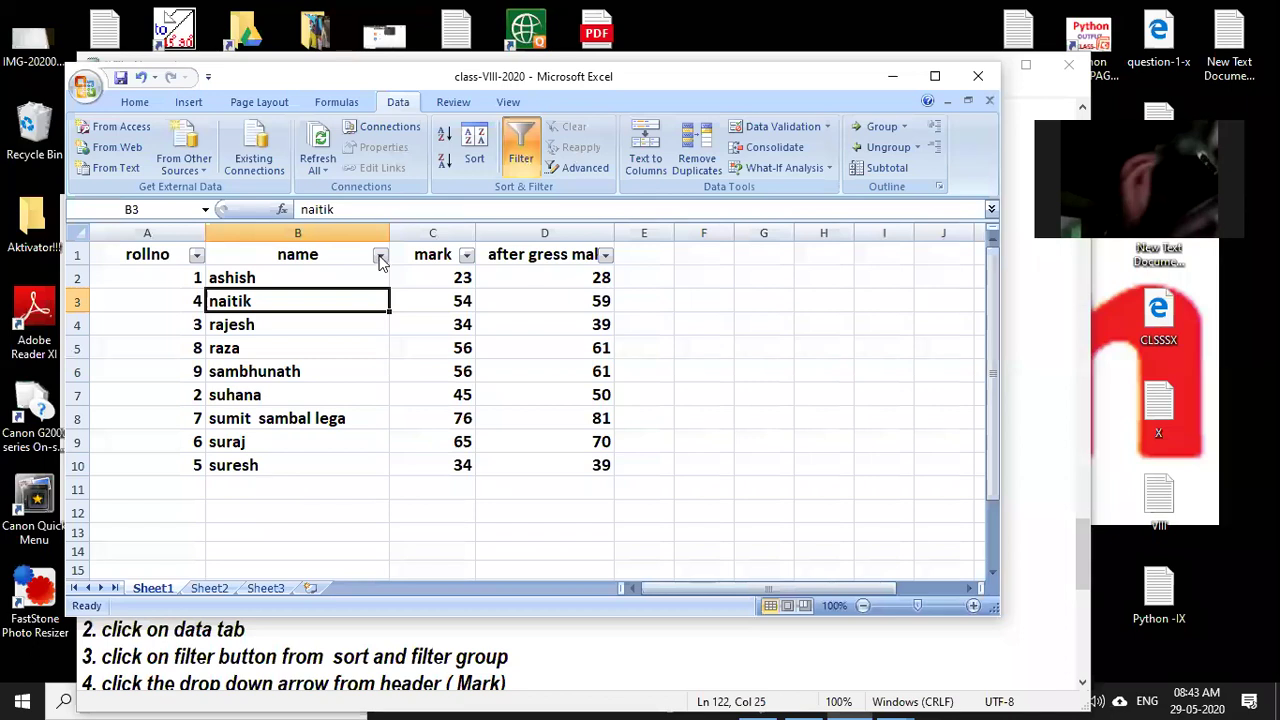
pyautogui.click(380, 257)
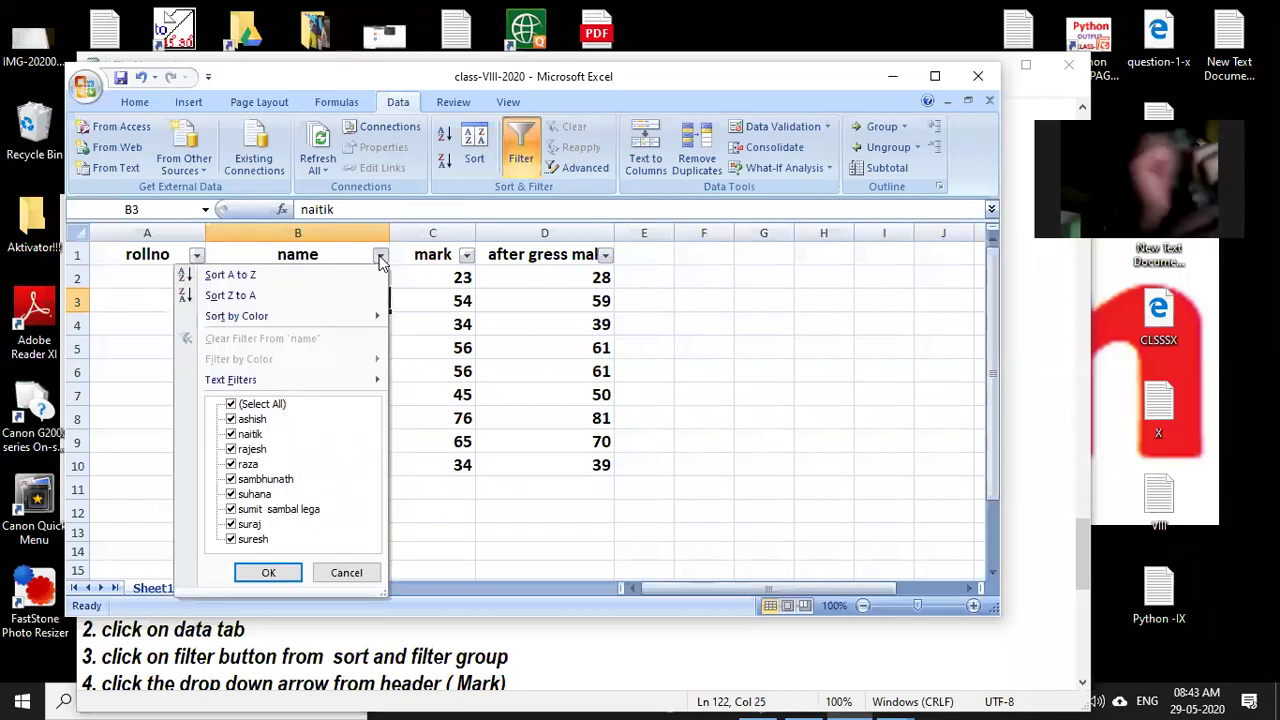